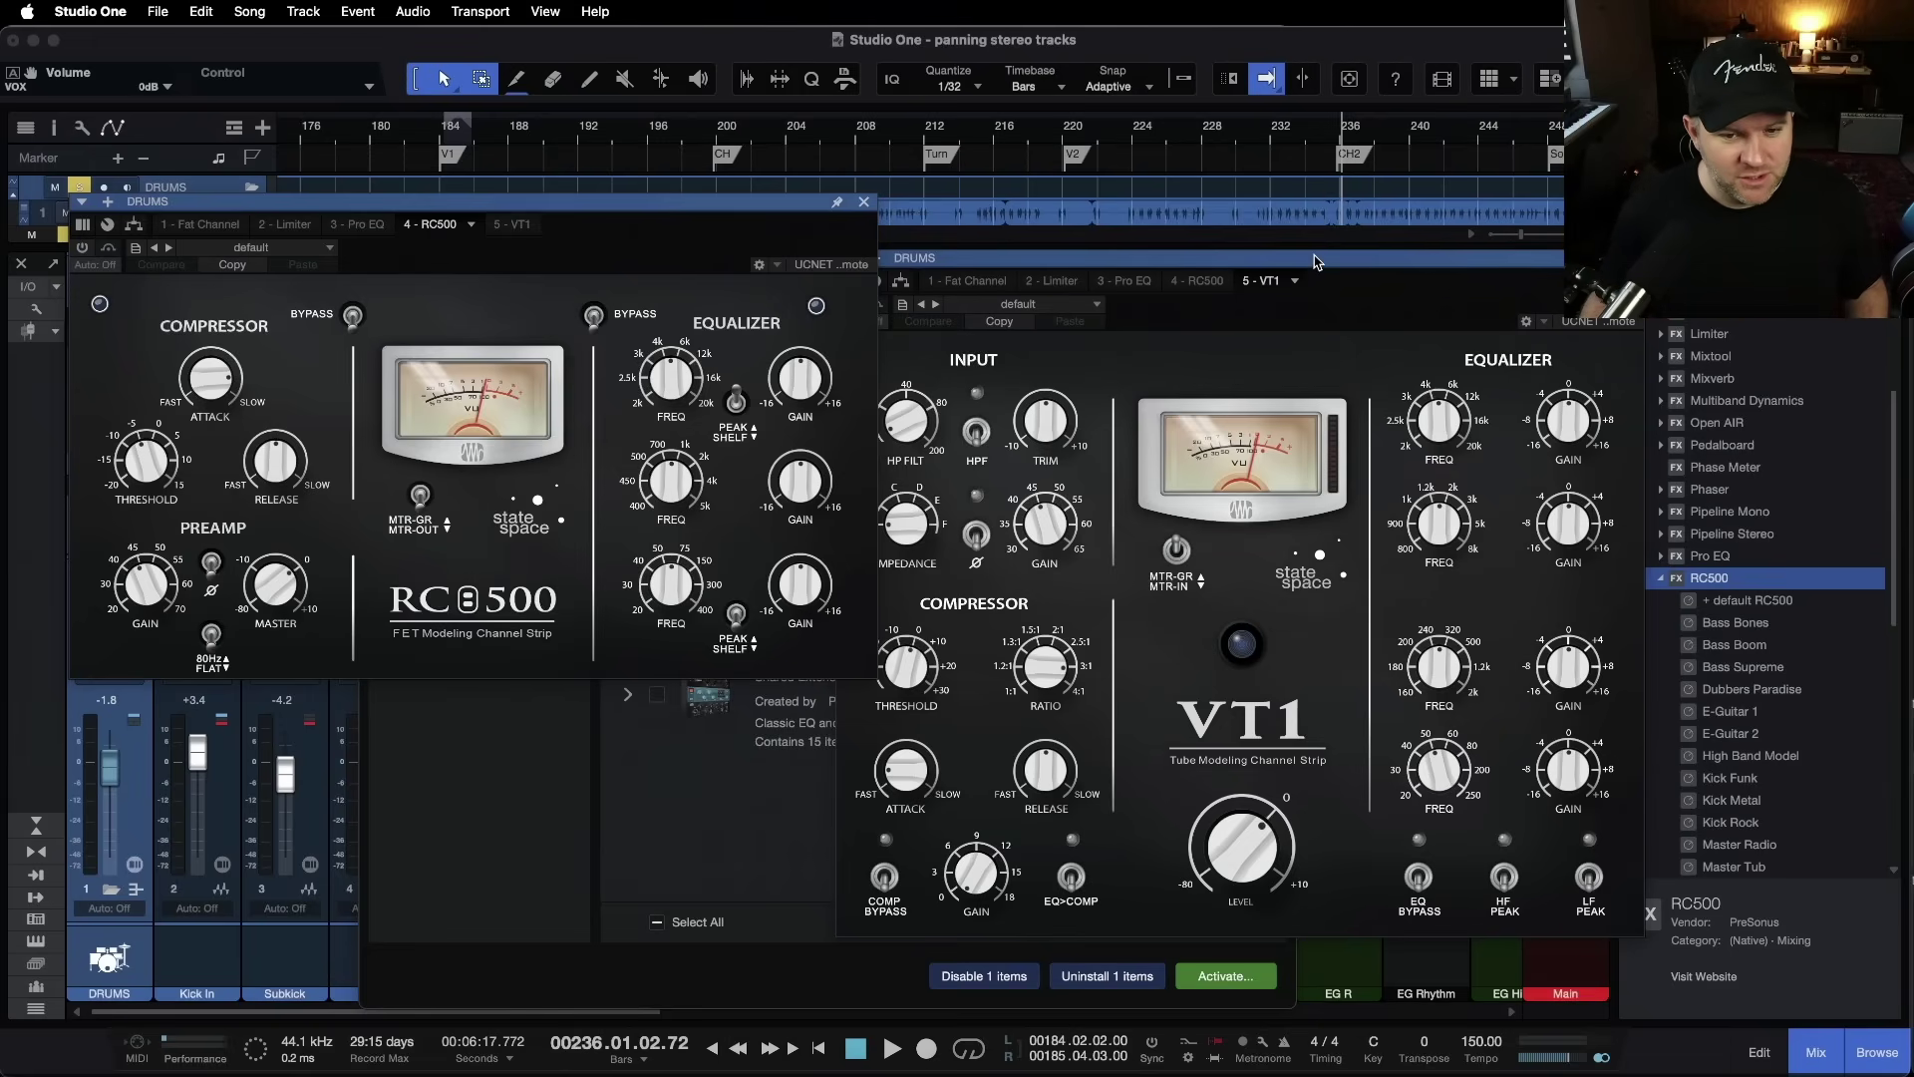
Step: Nudge the VT1 window to the right so it sits beside the RC500 window
drag(1314, 262, 1363, 270)
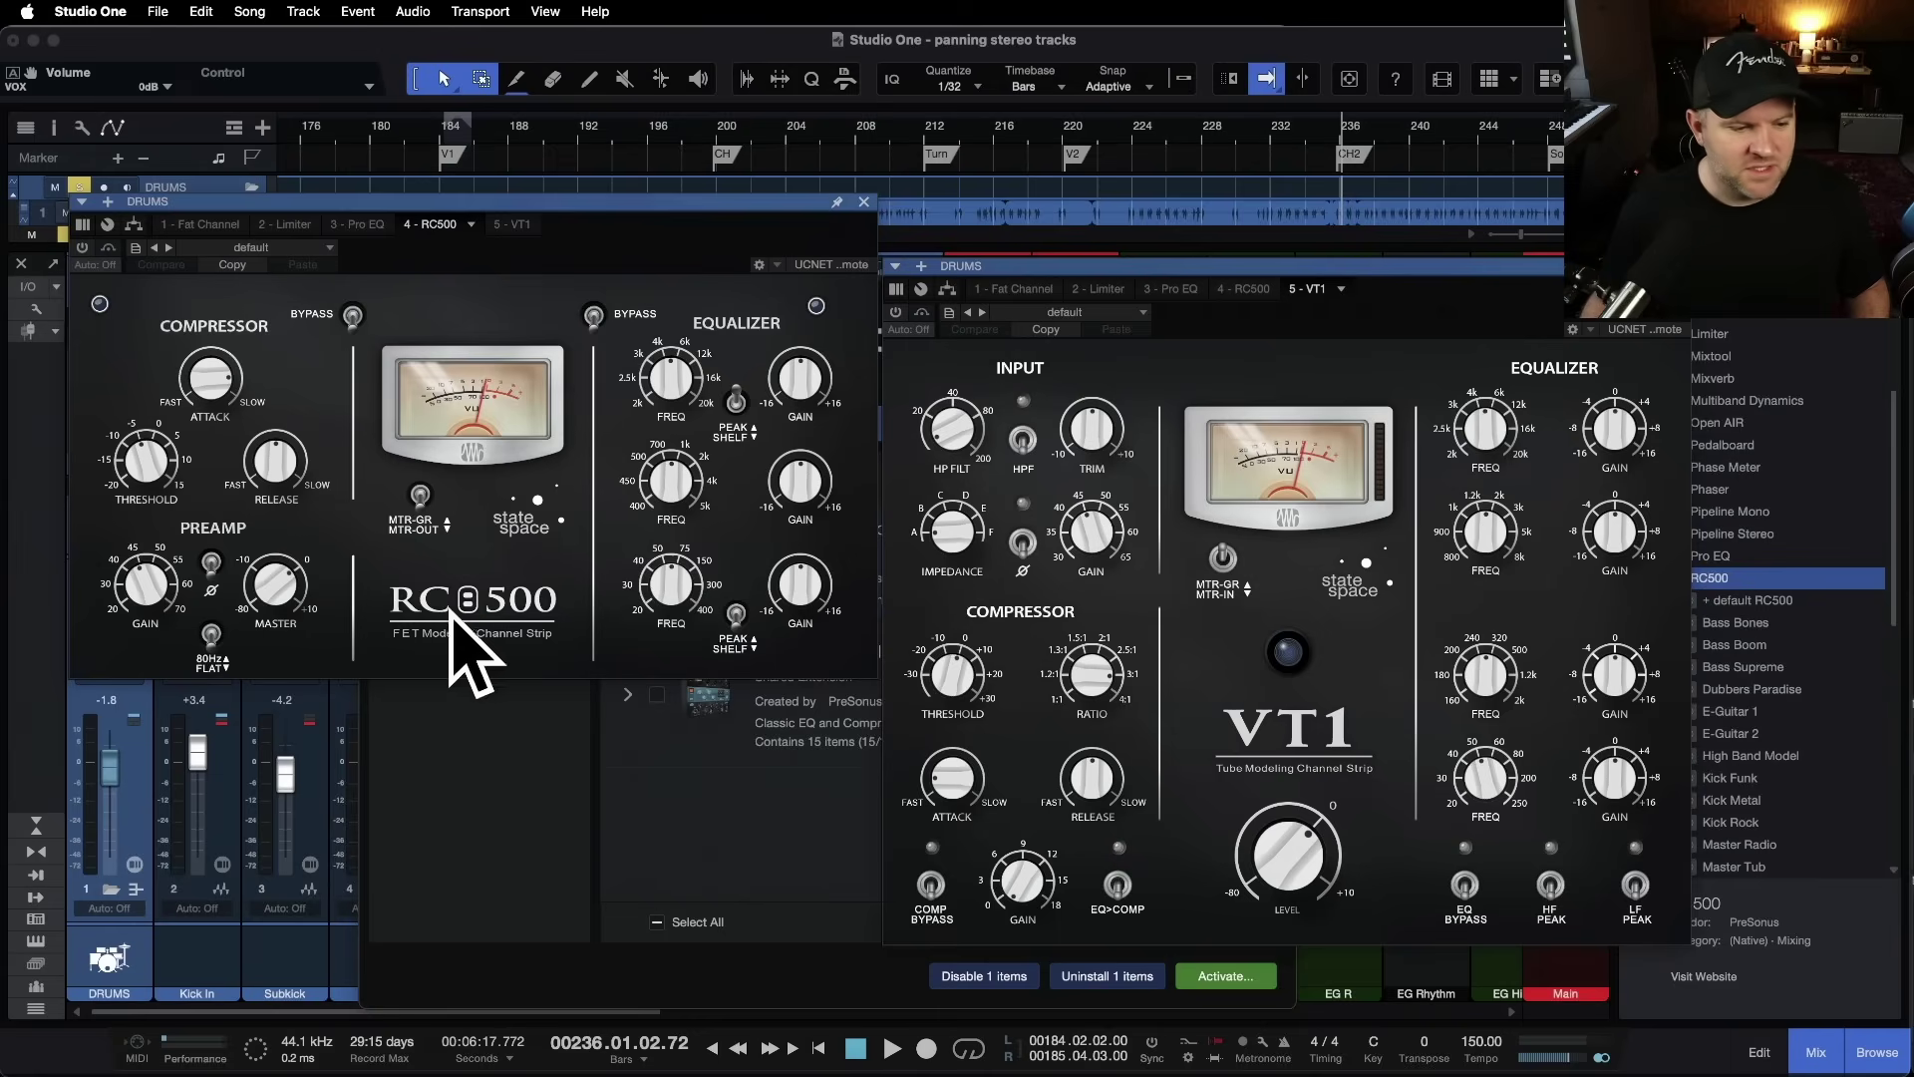
Step: Check the installed content, then confirm Available Downloads lists no matching channel-strip items
click(543, 760)
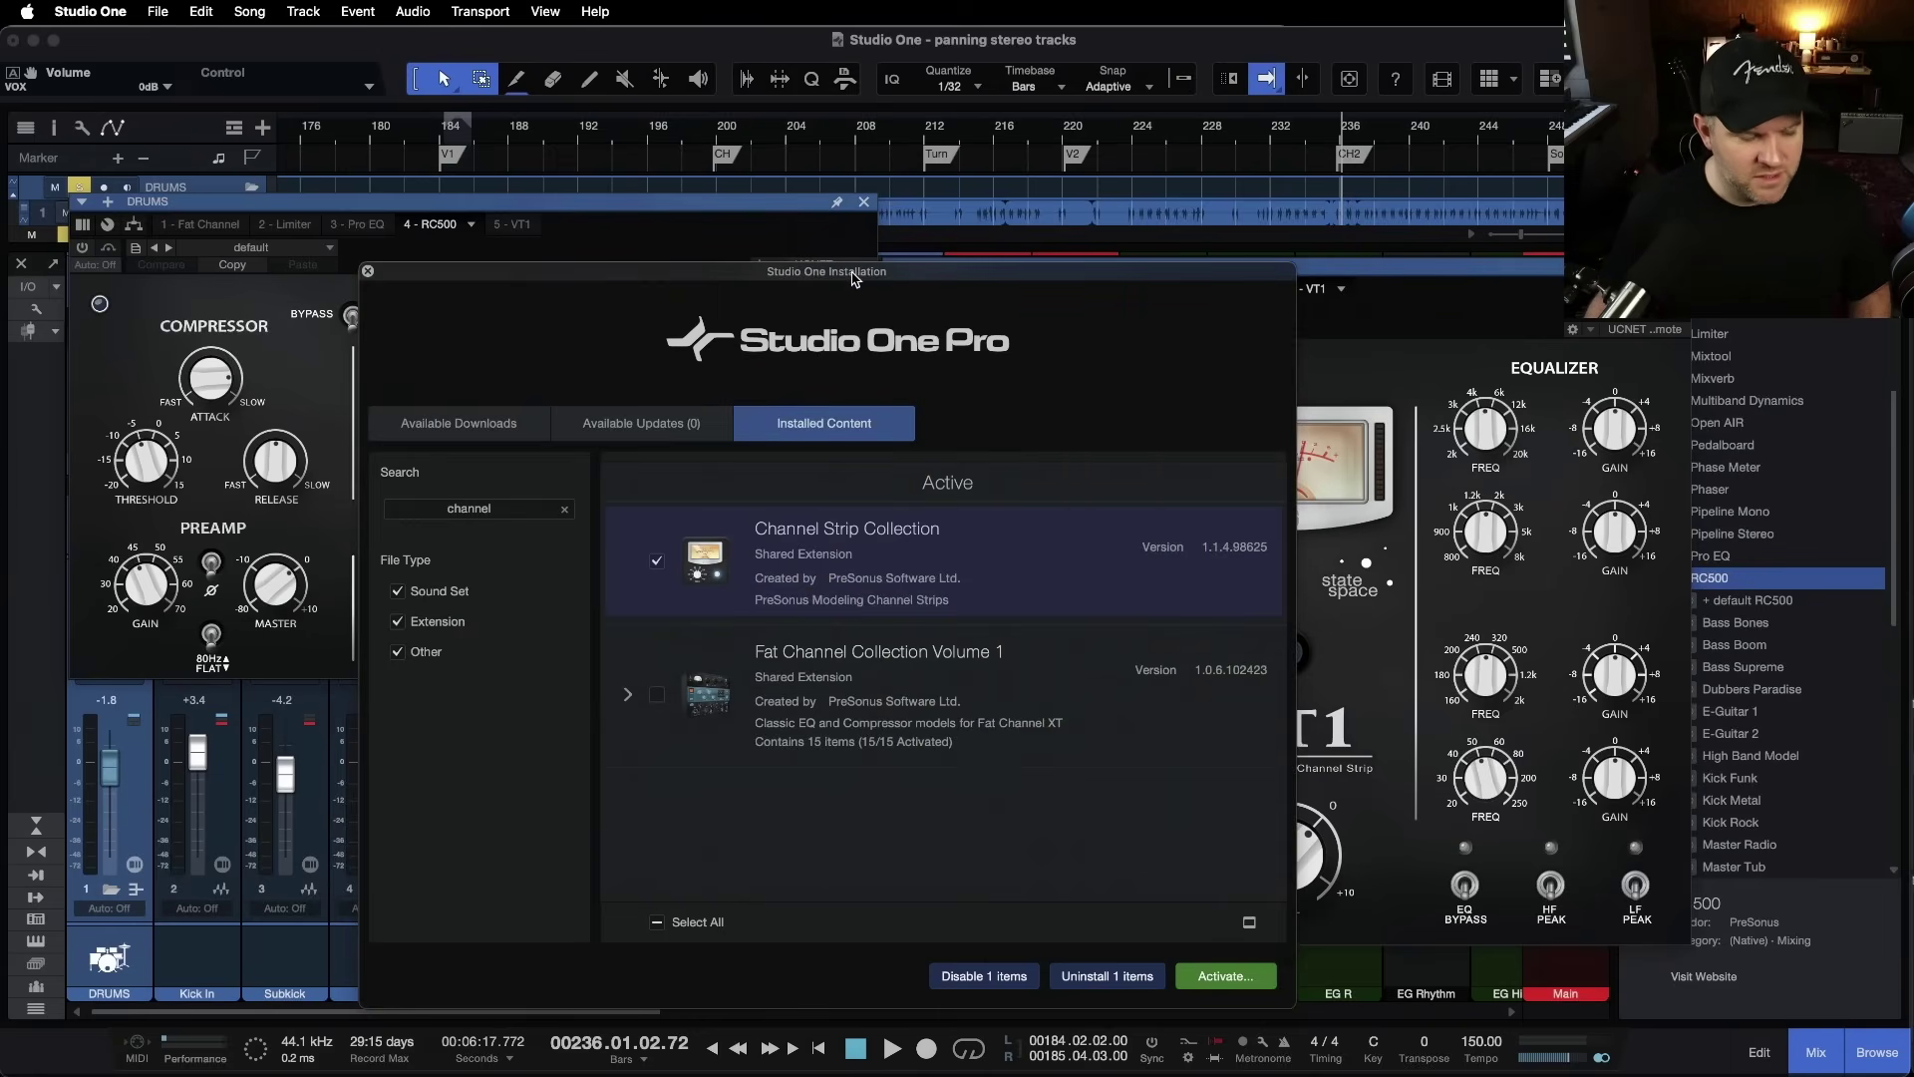
drag(853, 278, 898, 201)
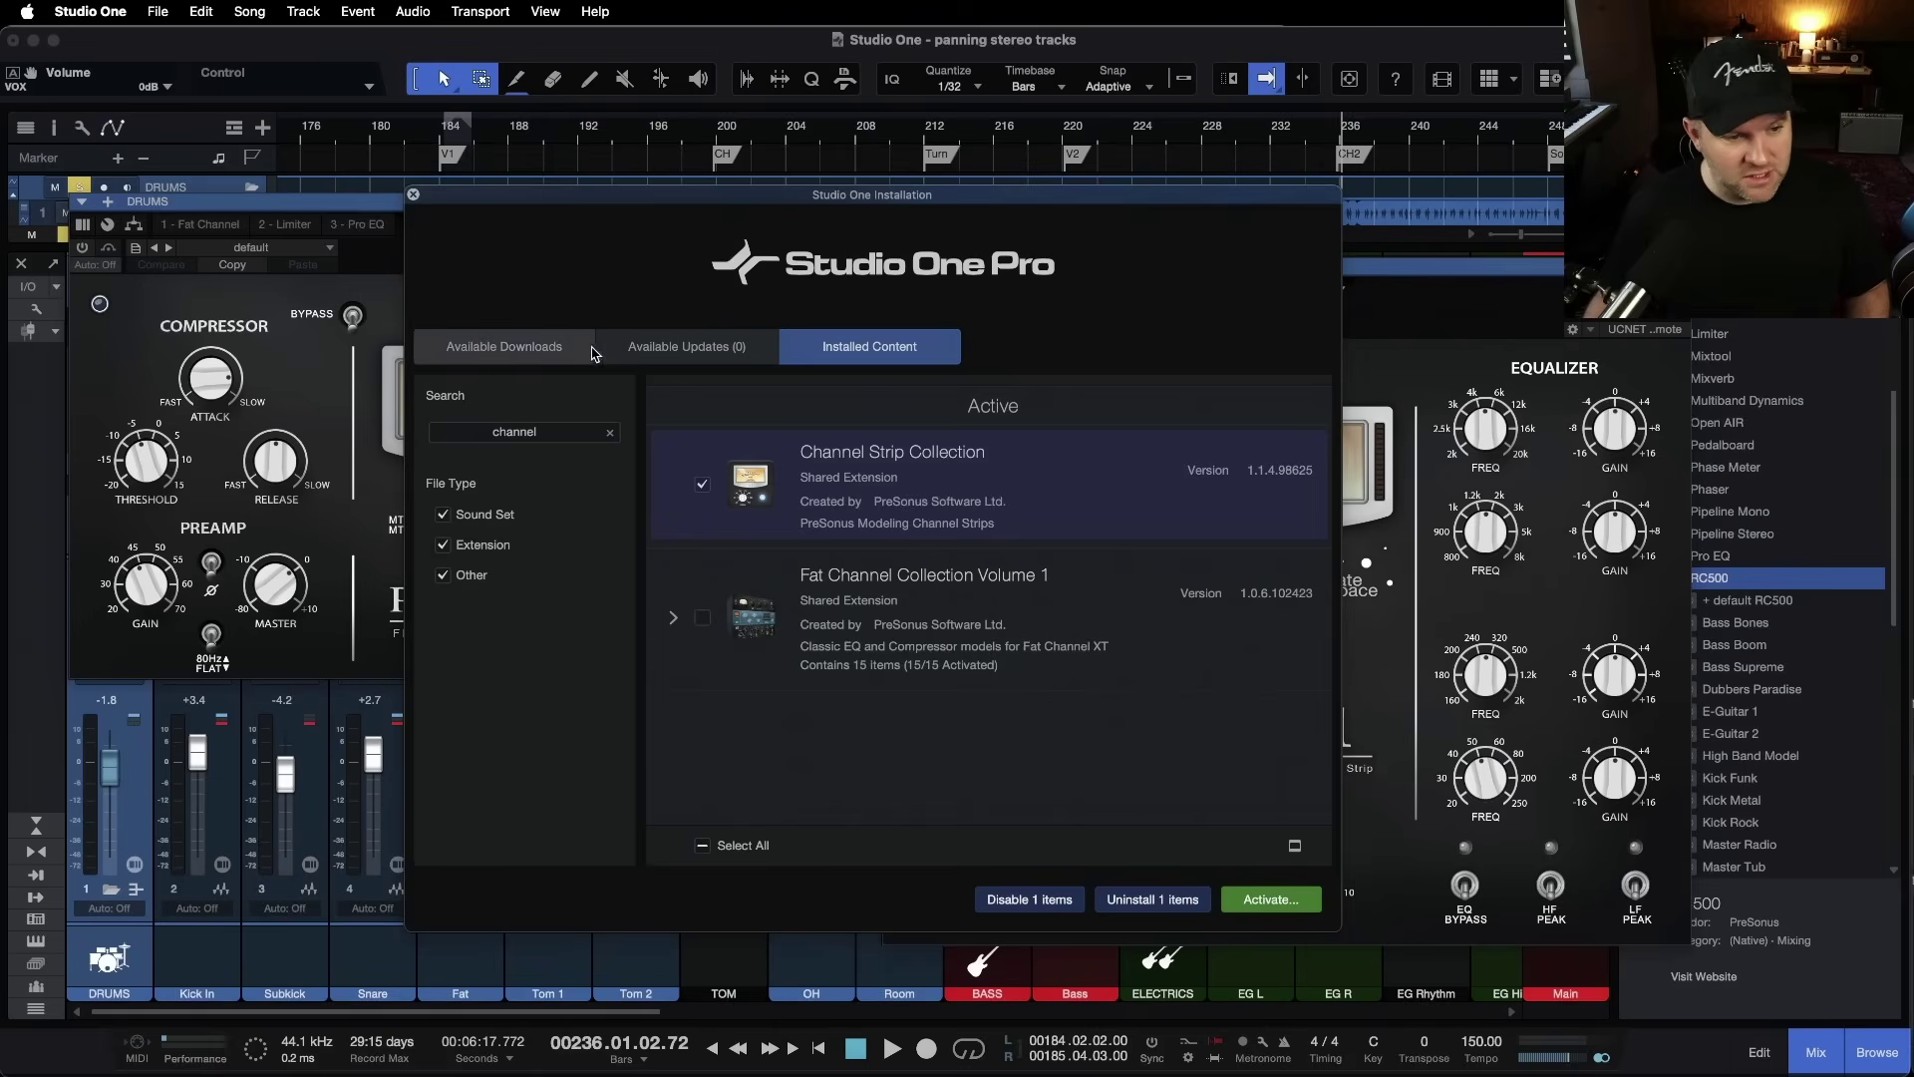
click(512, 341)
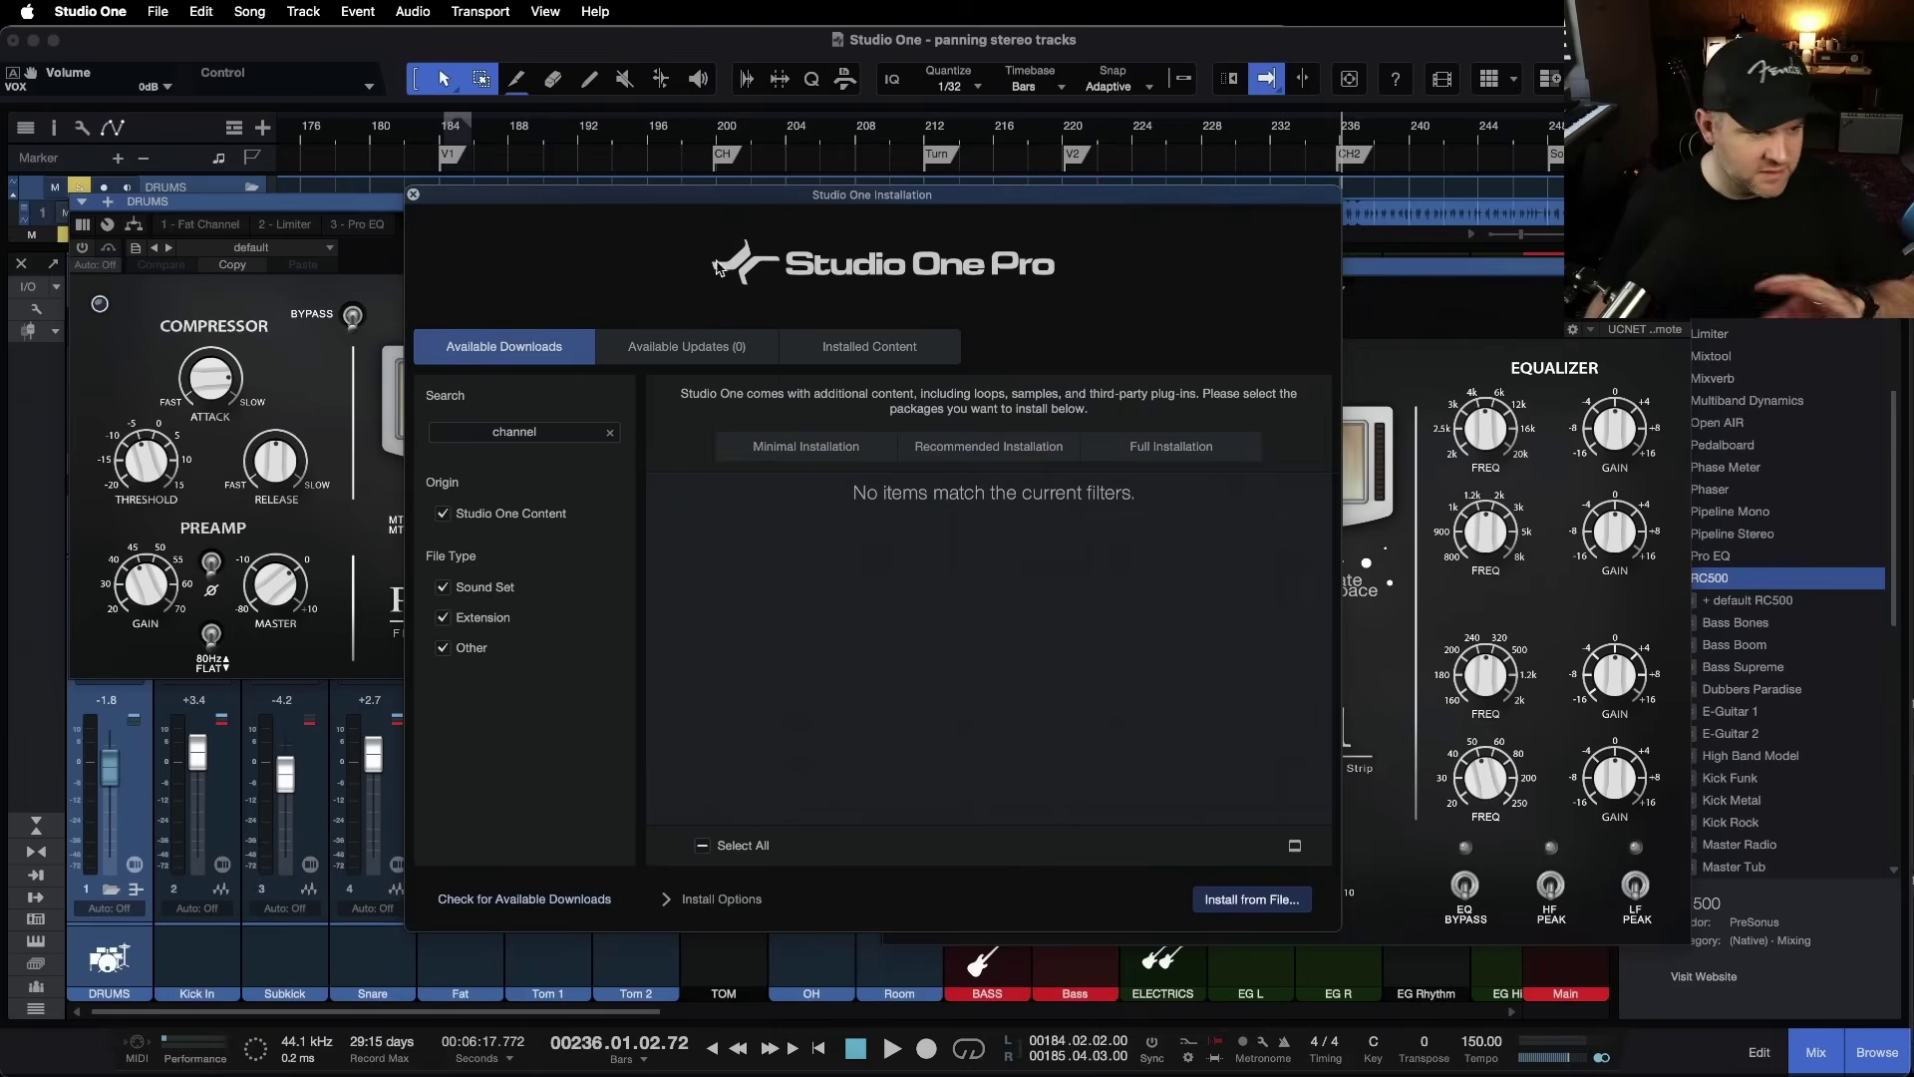
Step: Close the Installation window and collapse the RC500 presets in the Browser
click(413, 195)
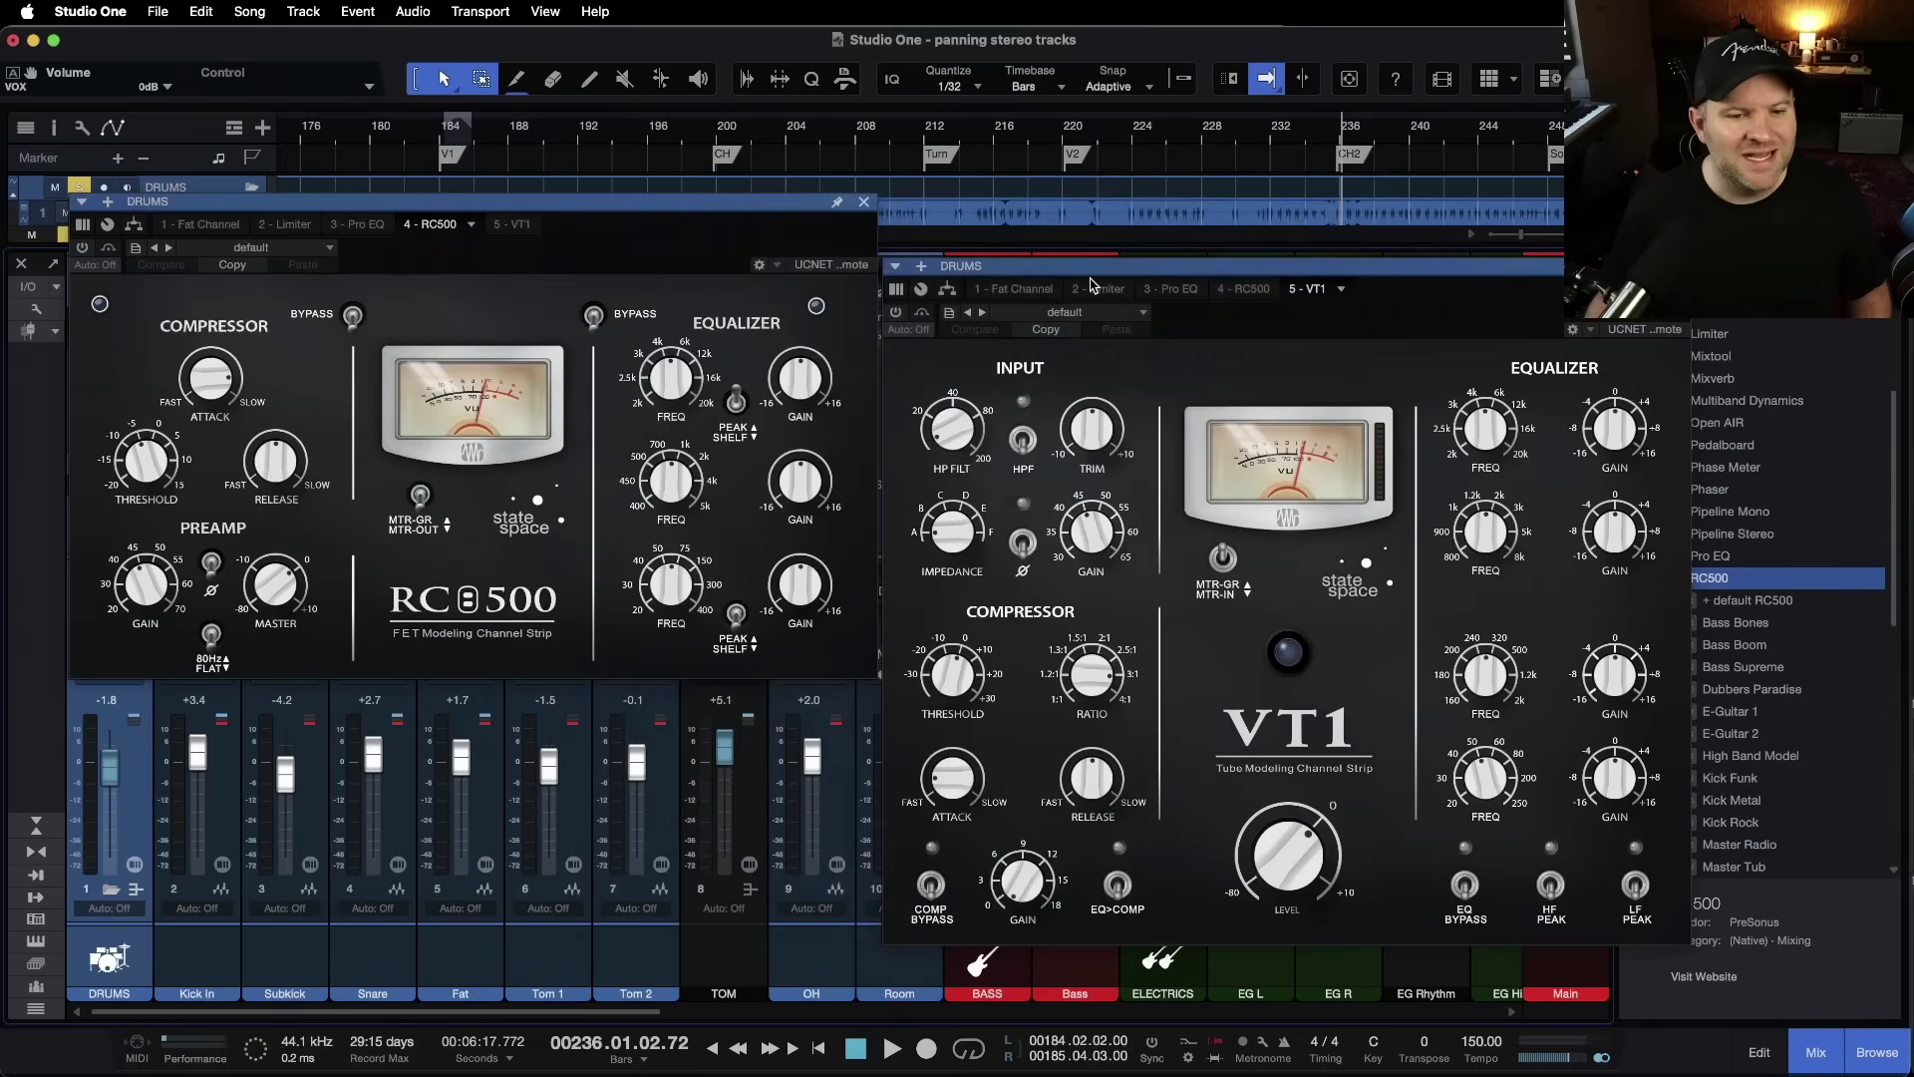
drag(1072, 270, 505, 229)
click(1679, 579)
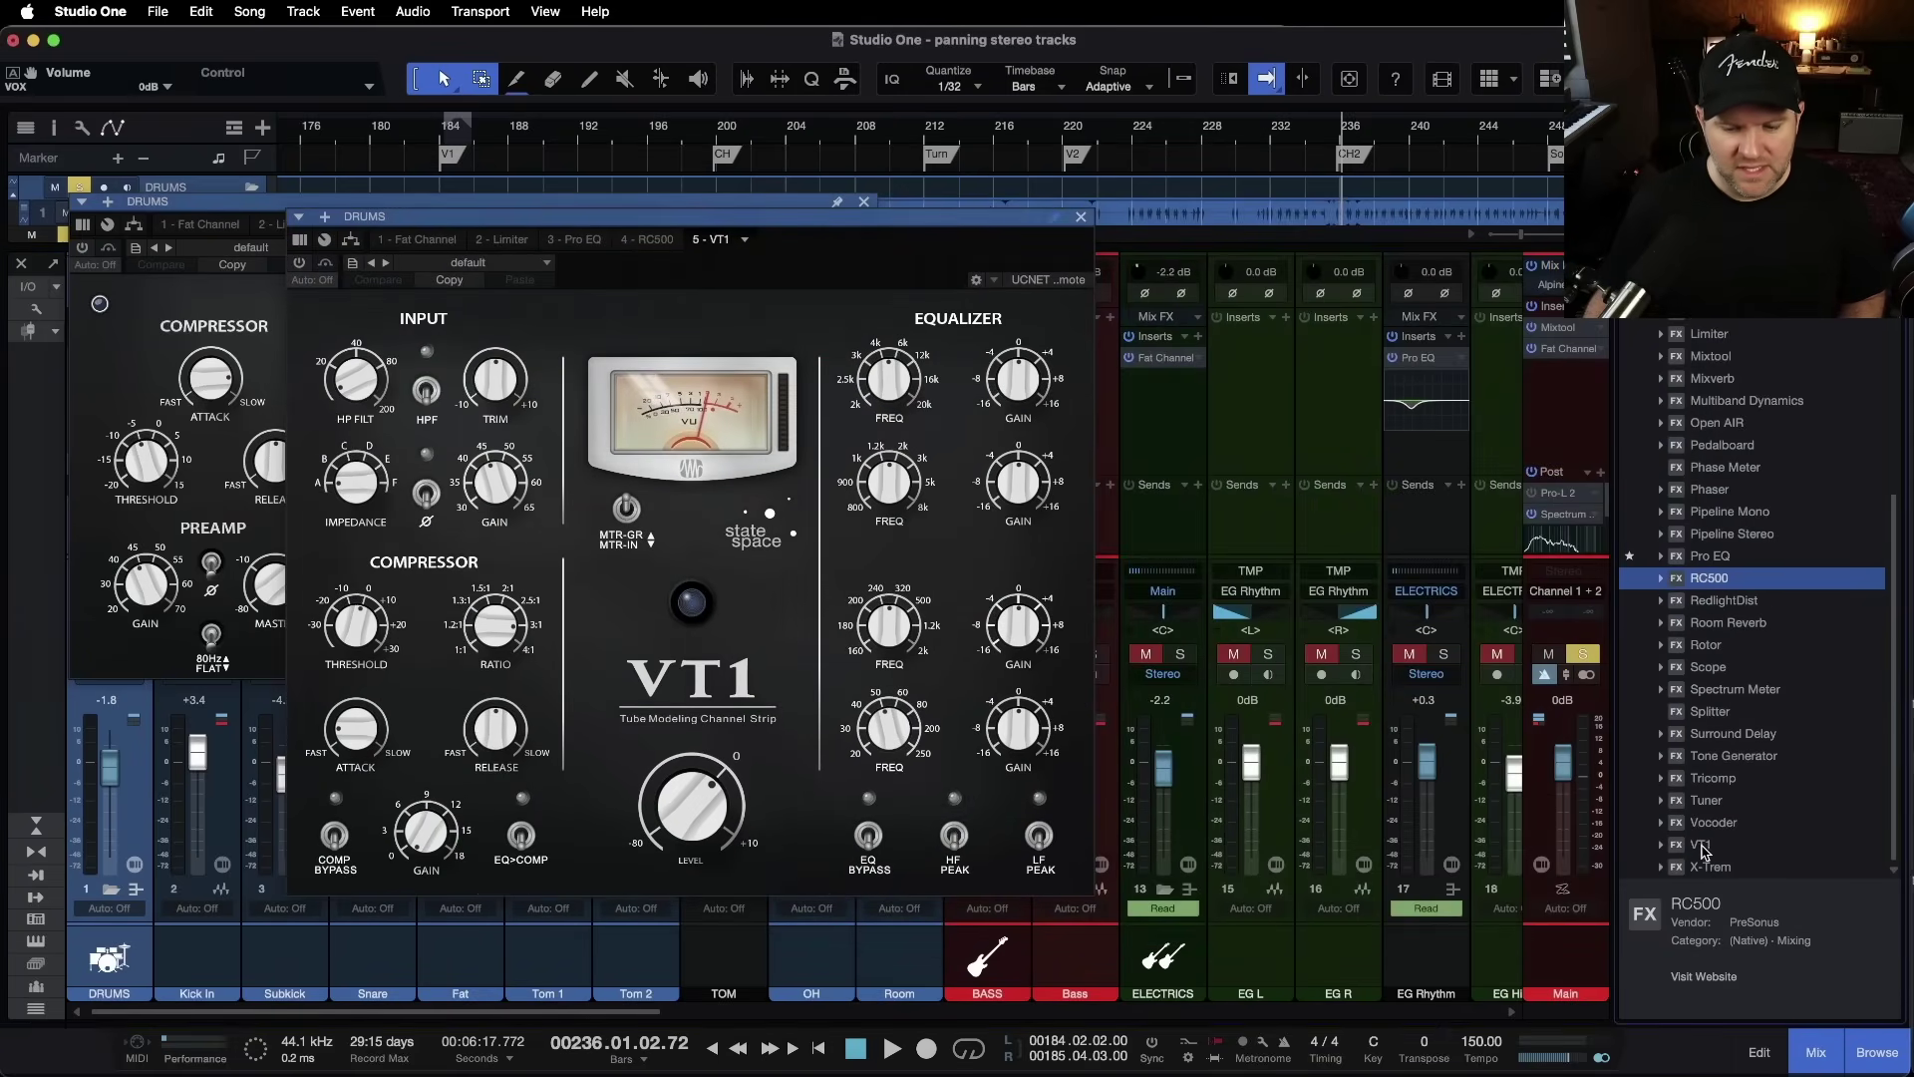
Step: Arrange the VT1 and RC500 windows side by side, with the VT1 in front
drag(578, 220, 1151, 195)
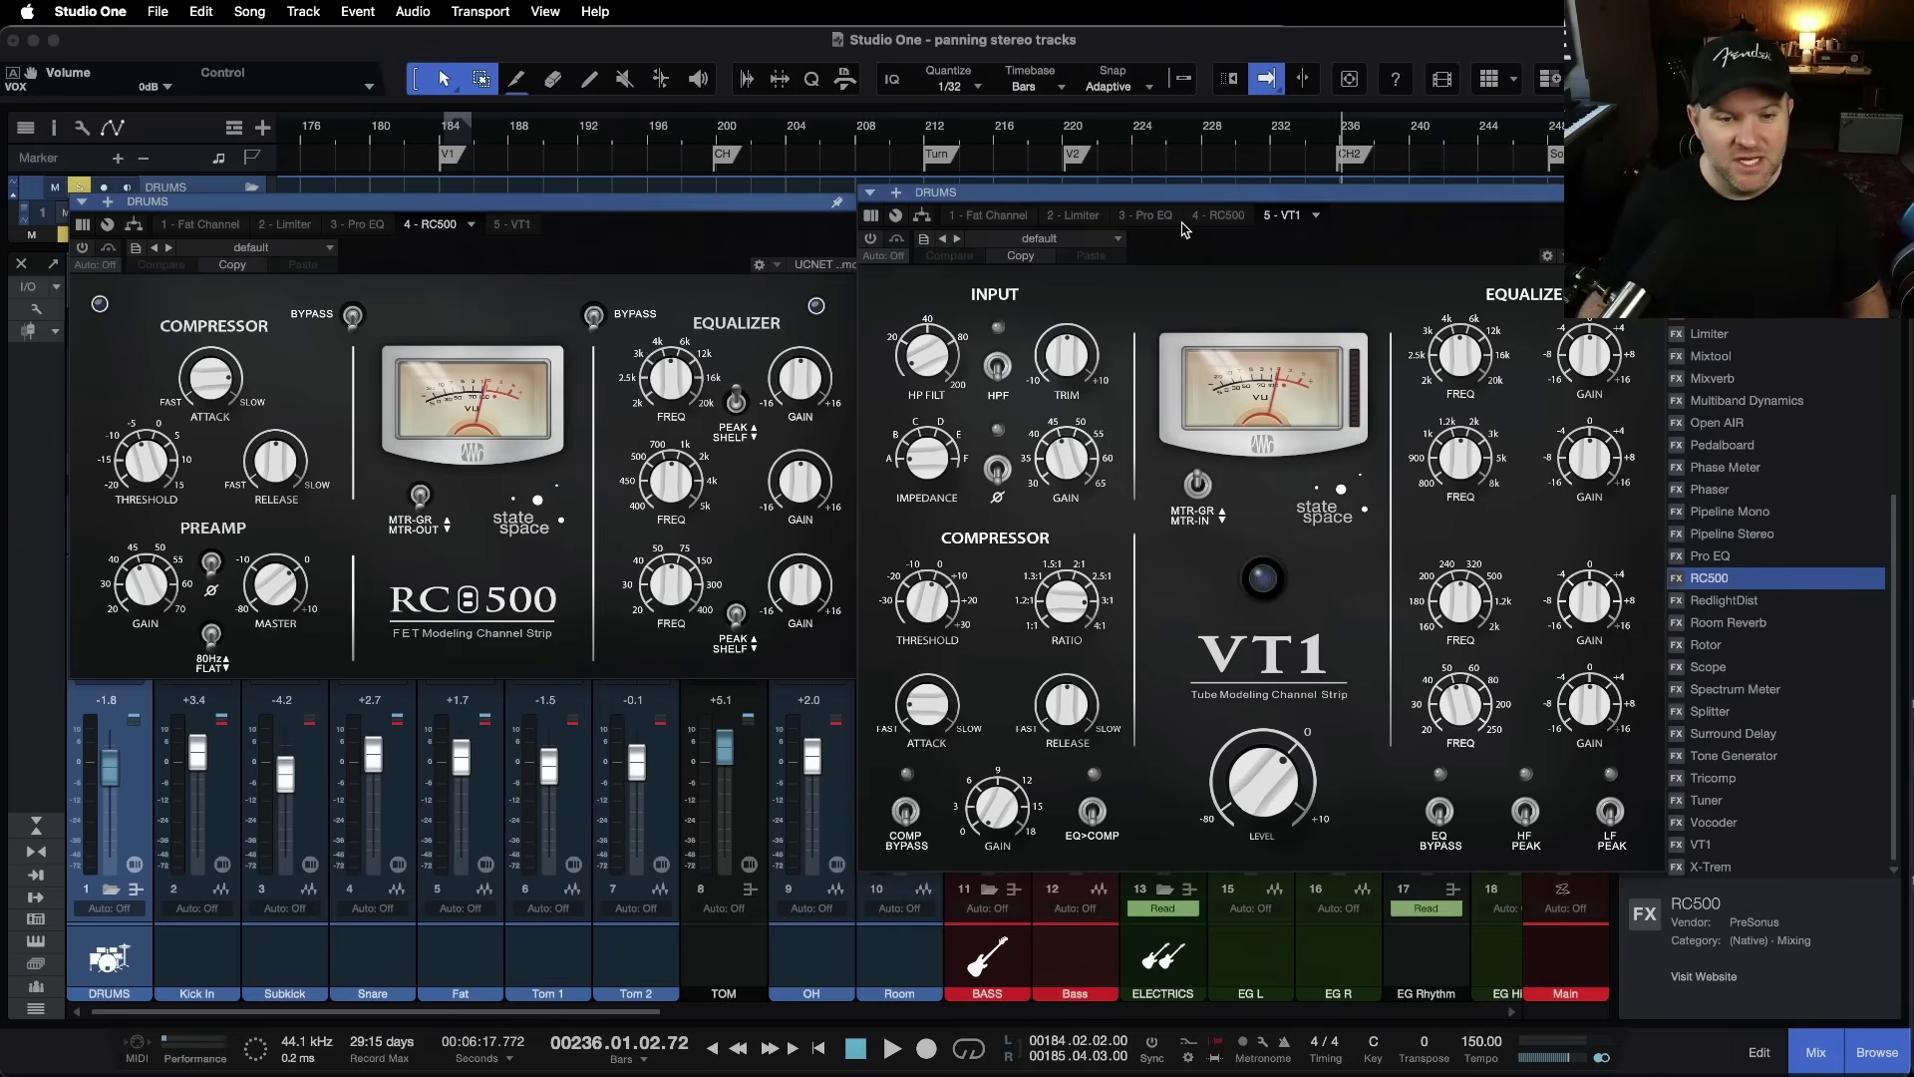
drag(1199, 196, 1095, 191)
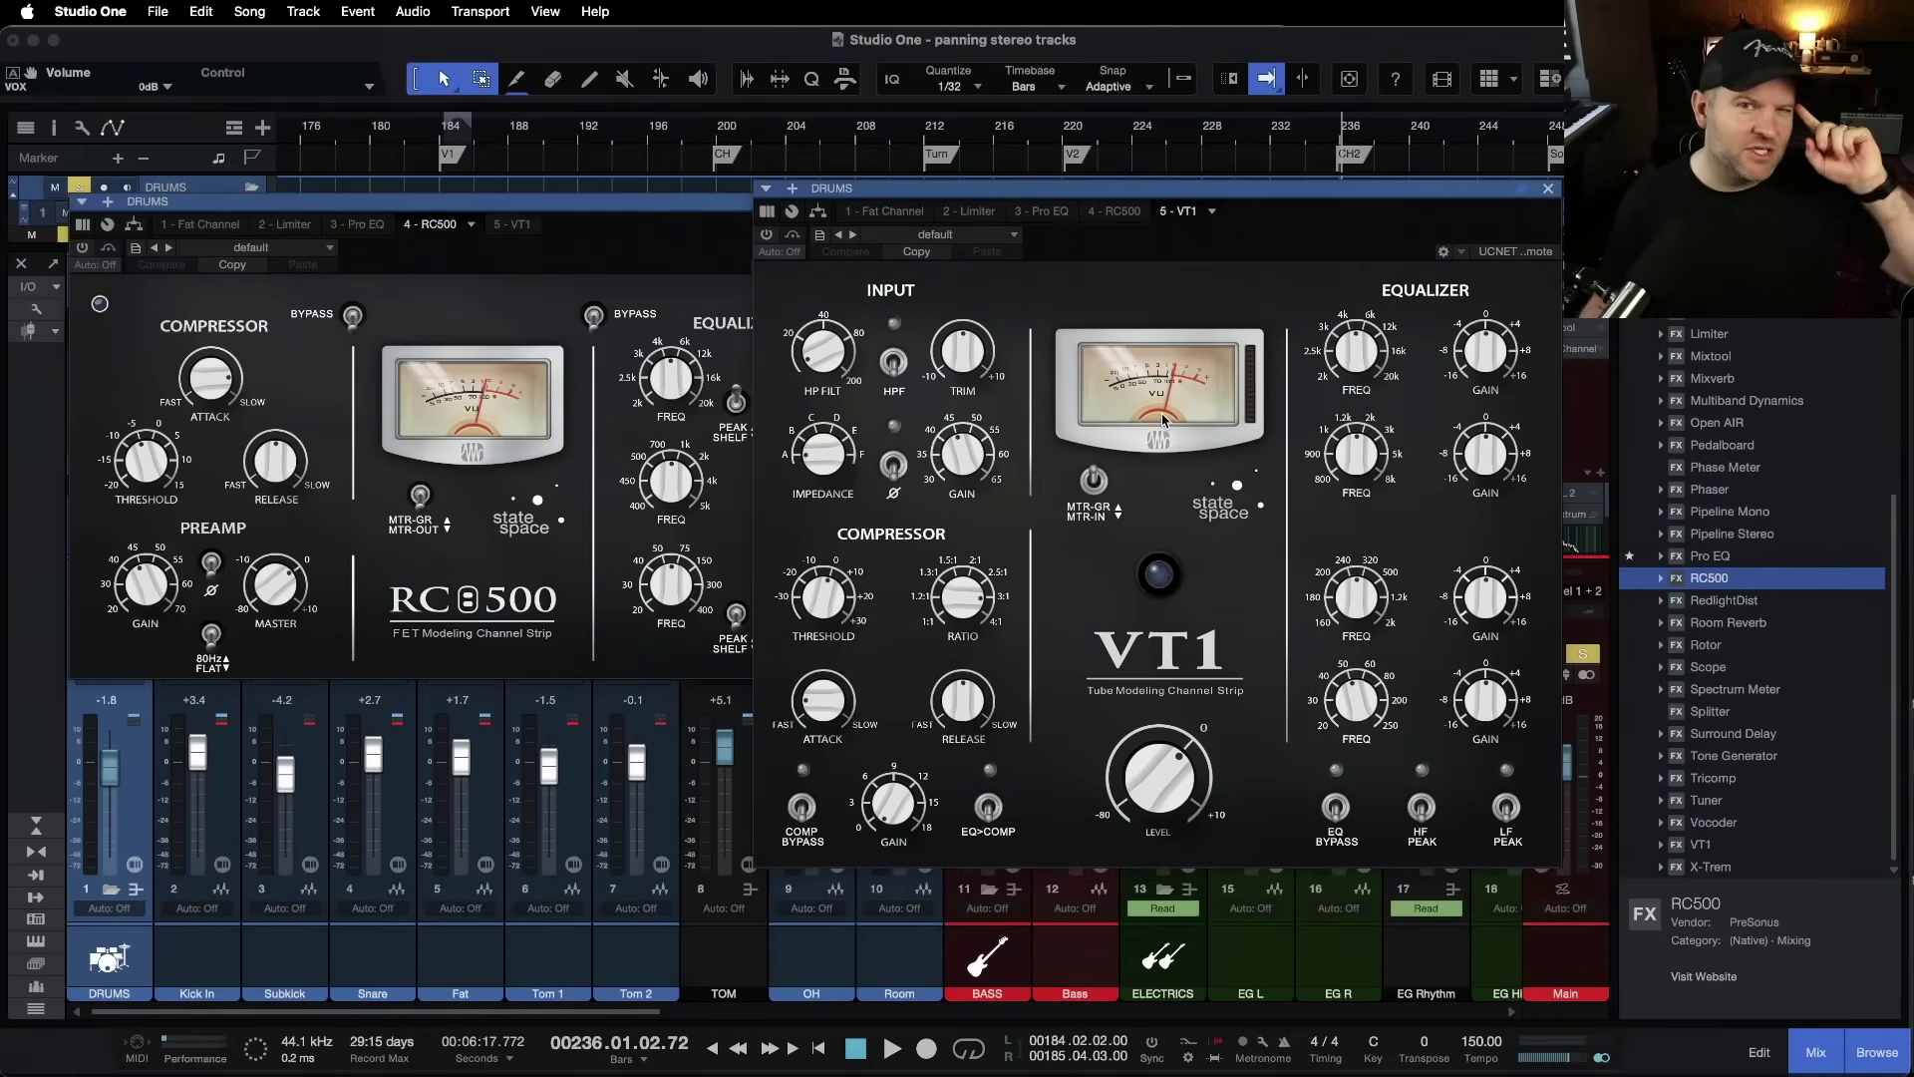
drag(1157, 191, 1198, 186)
click(481, 301)
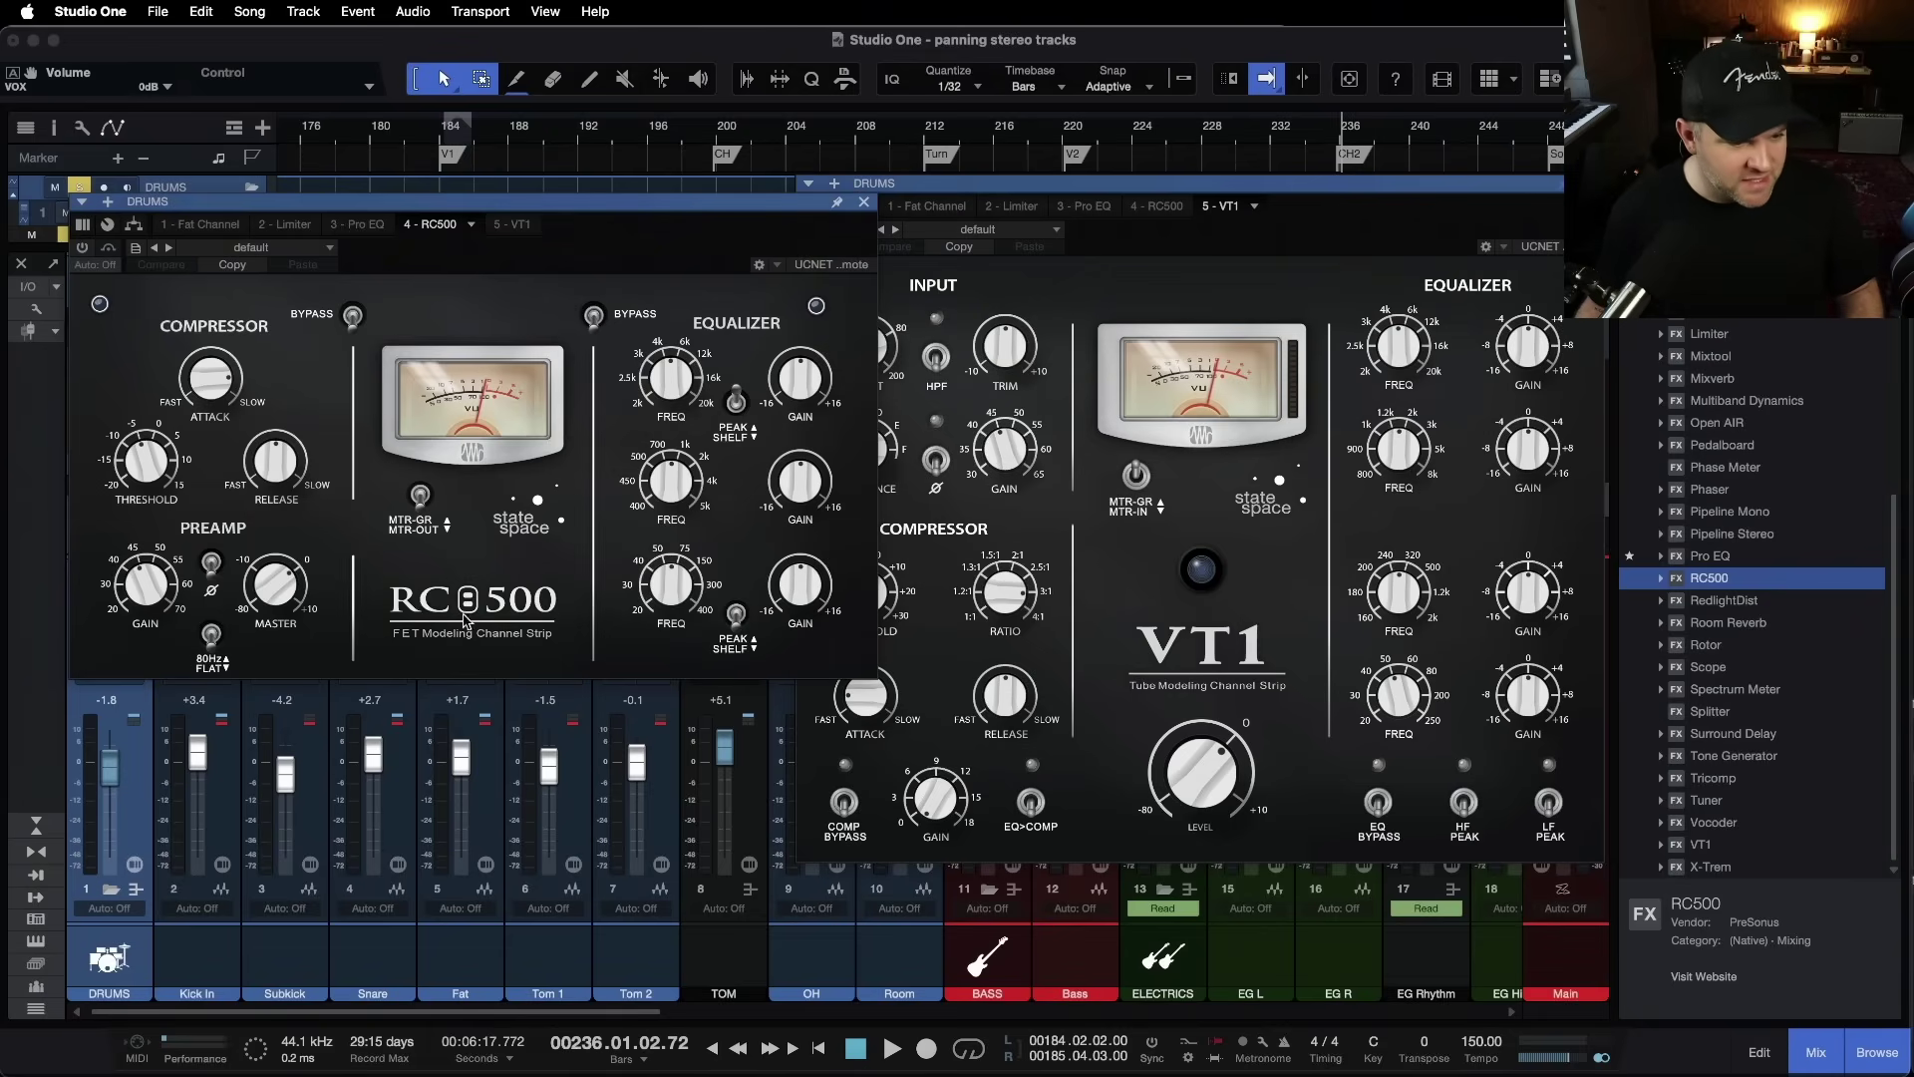
click(1209, 696)
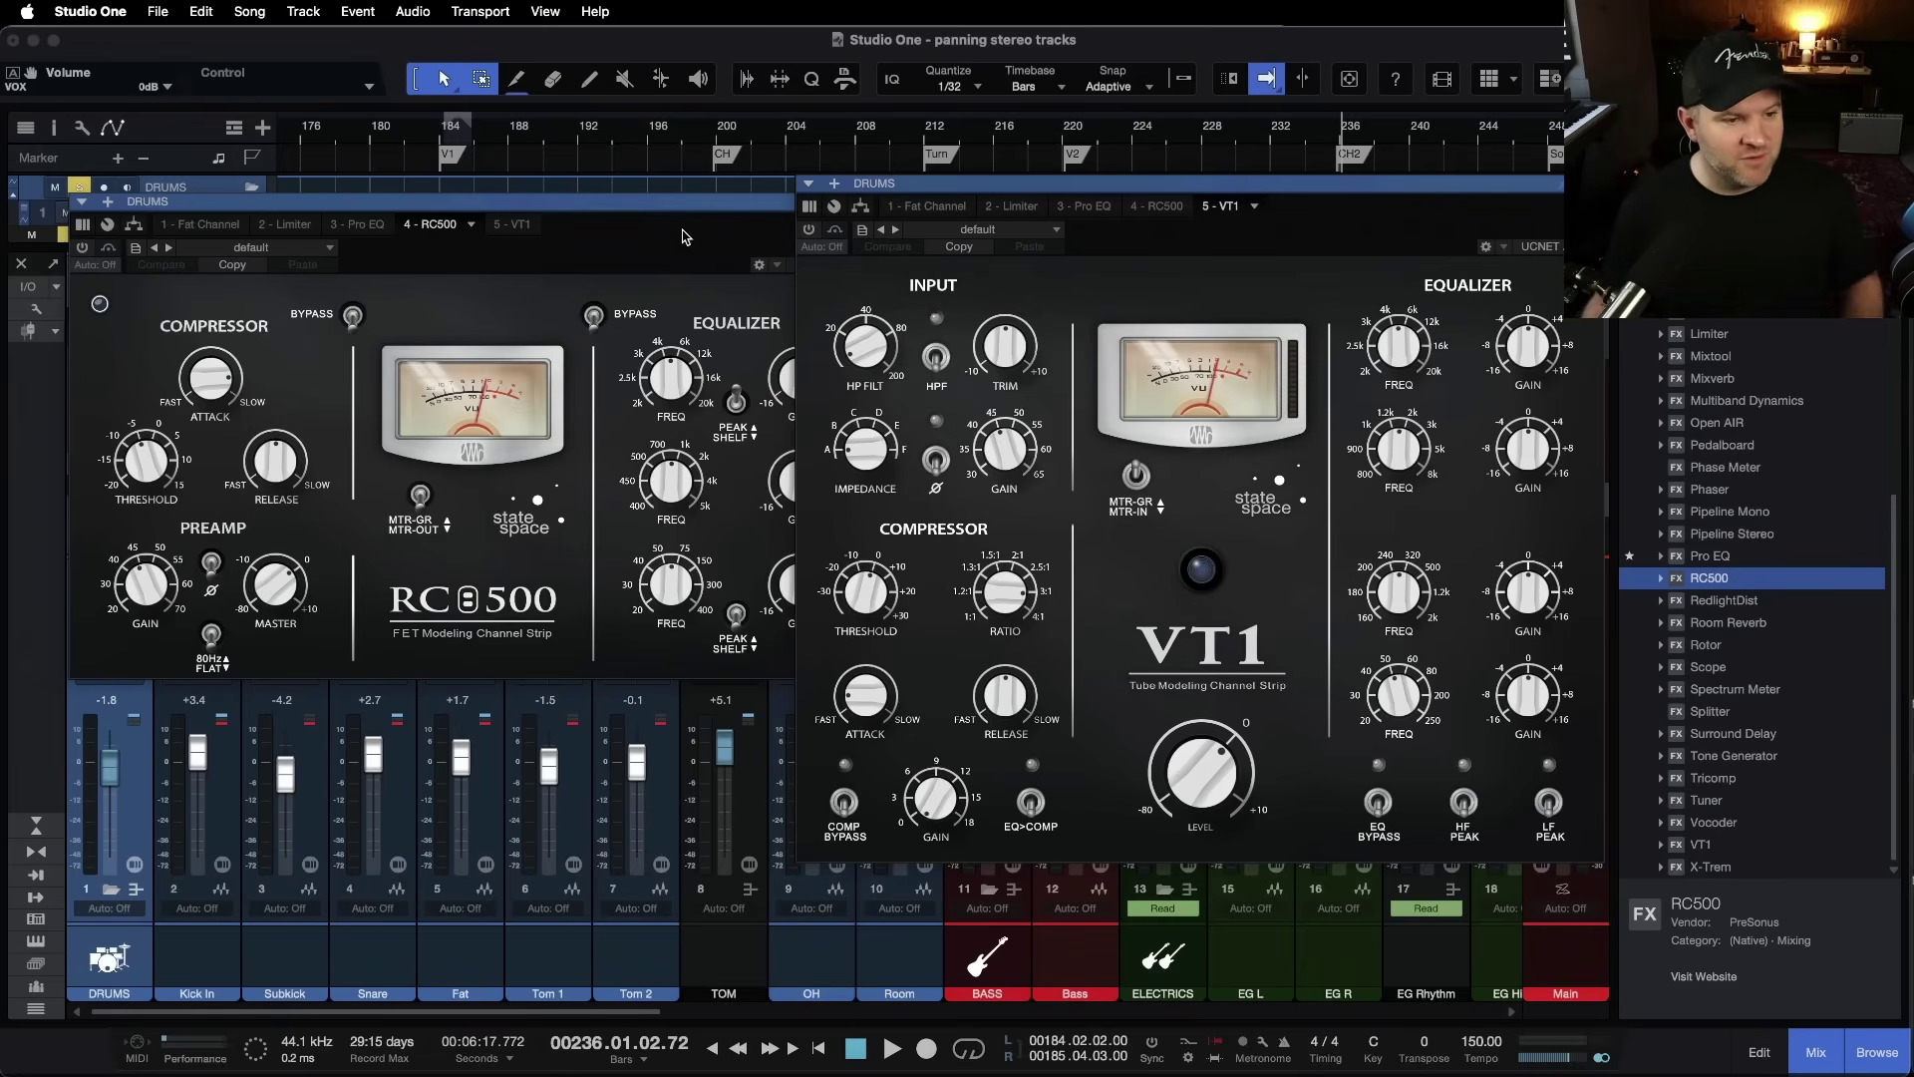
Step: Shuffle the RC500 and VT1 windows so the VT1 ends up in front
drag(676, 218, 629, 206)
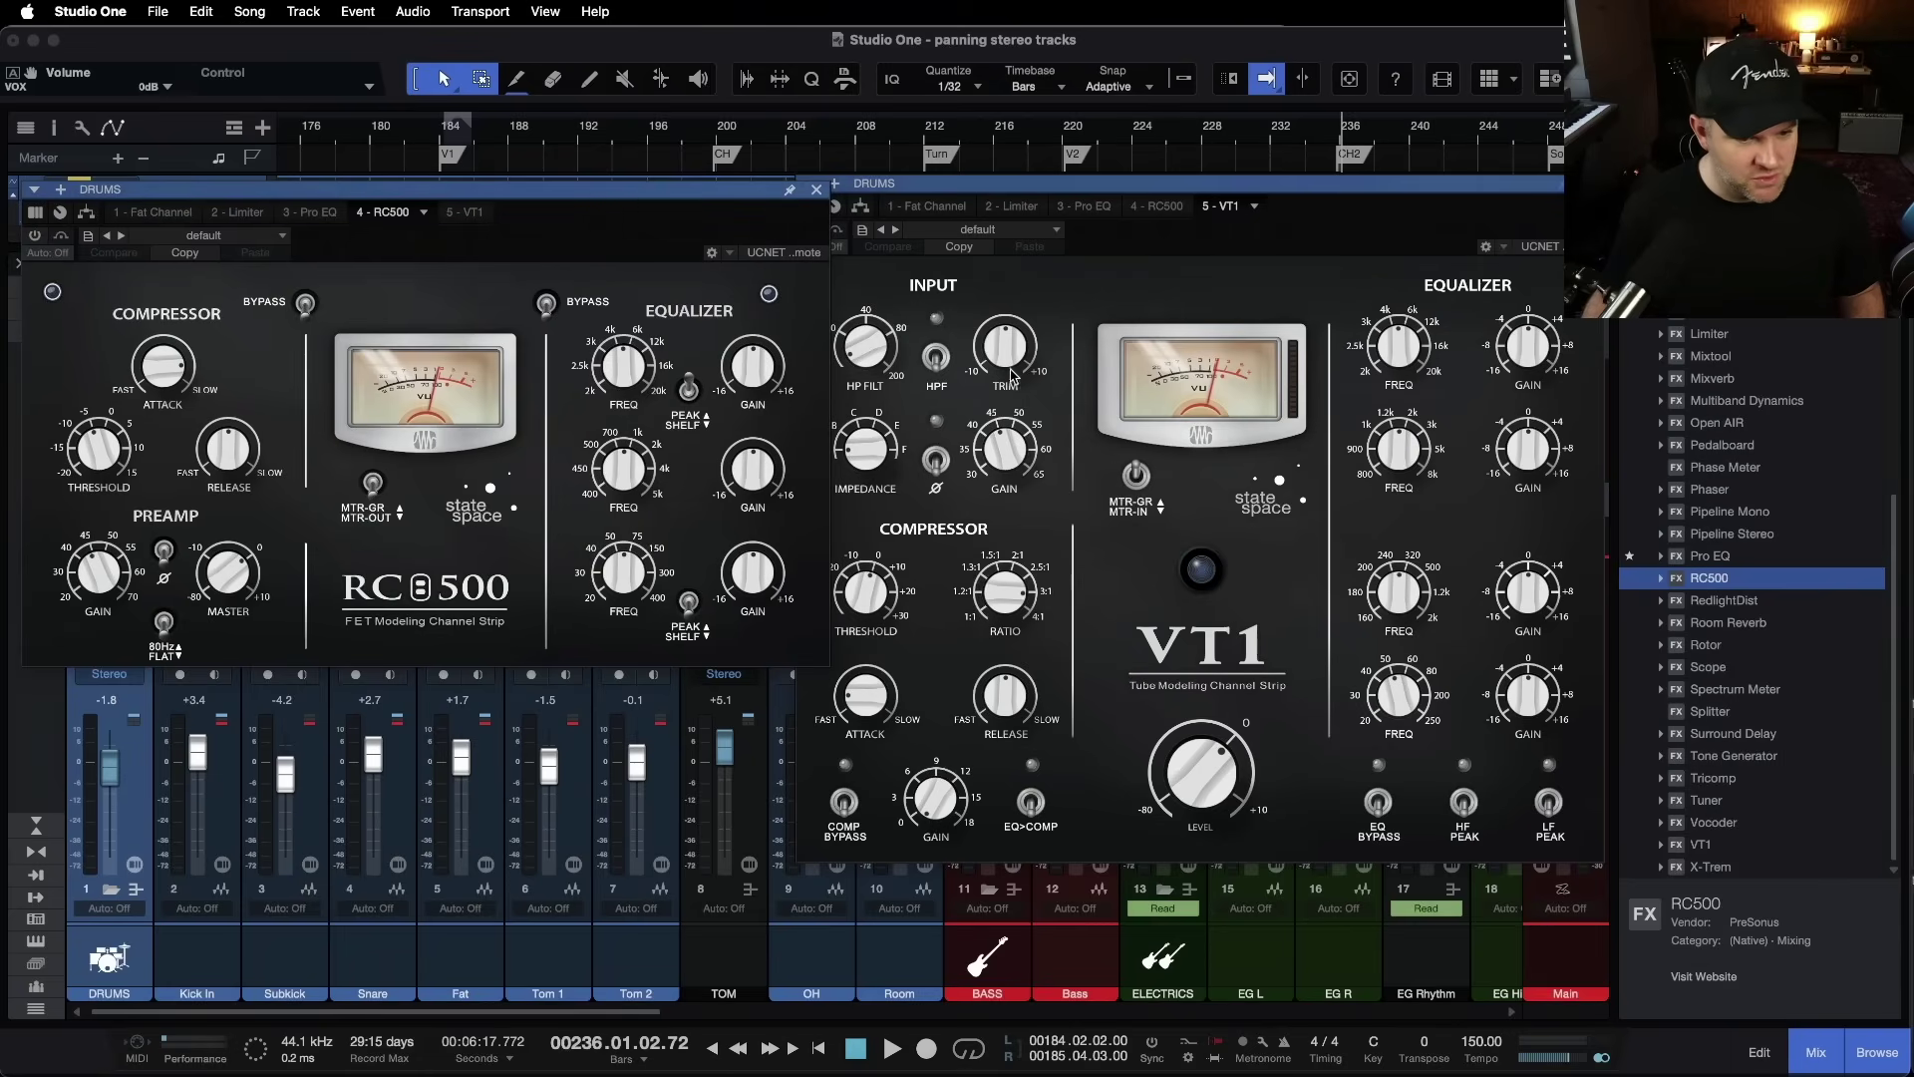
click(1312, 286)
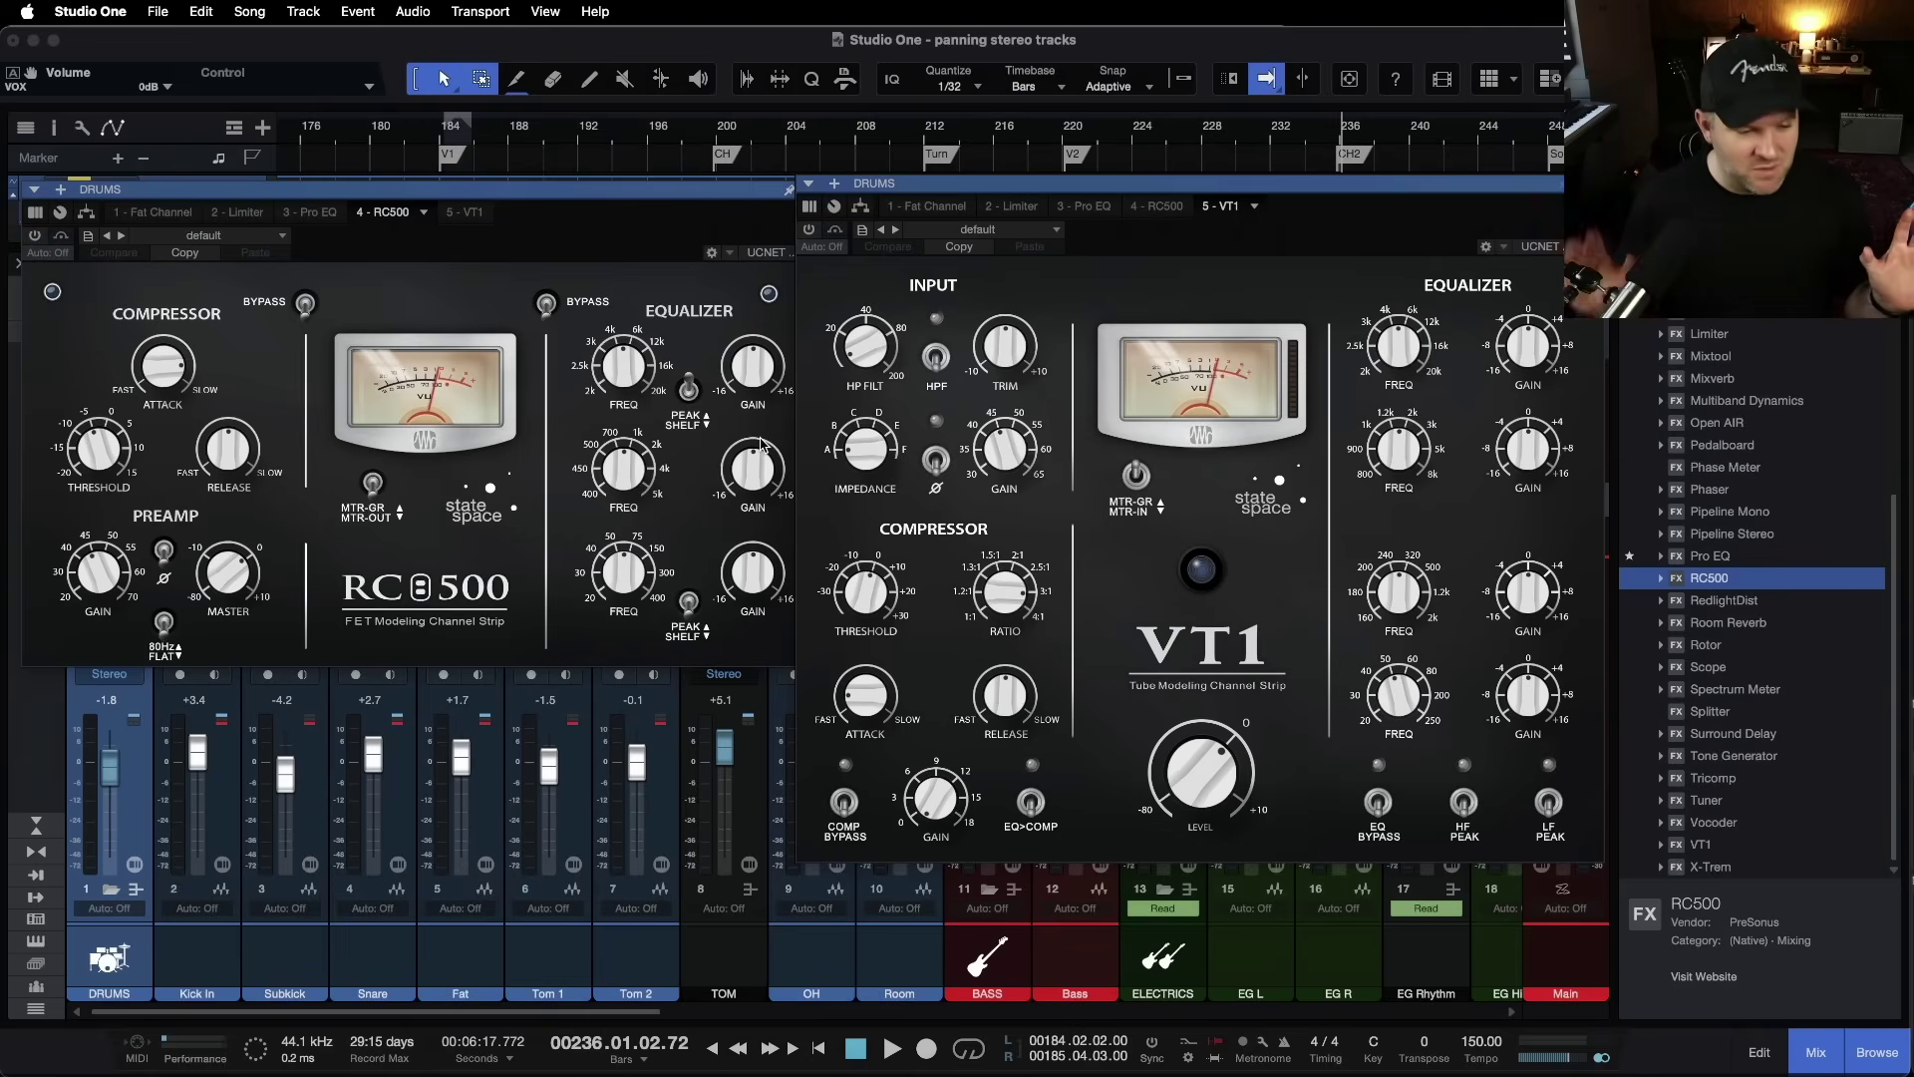
drag(666, 195, 742, 208)
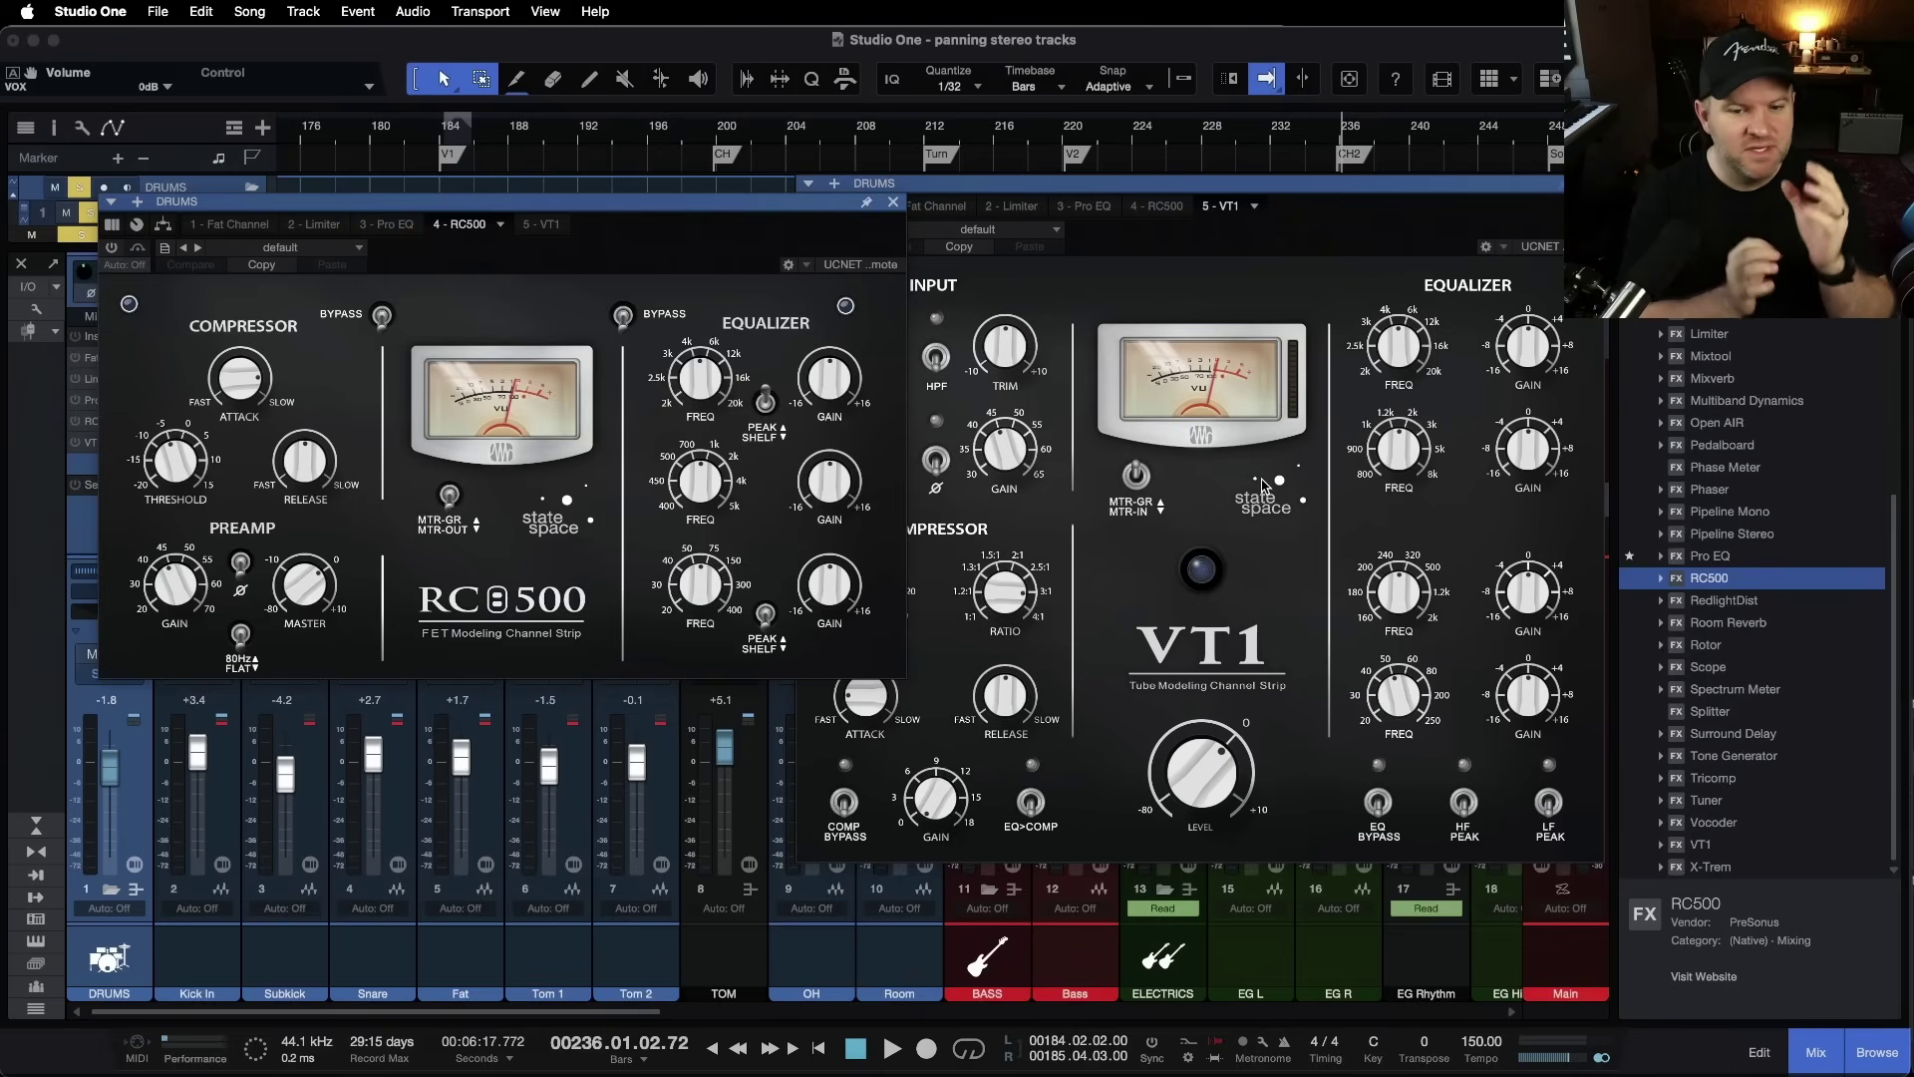
click(1394, 365)
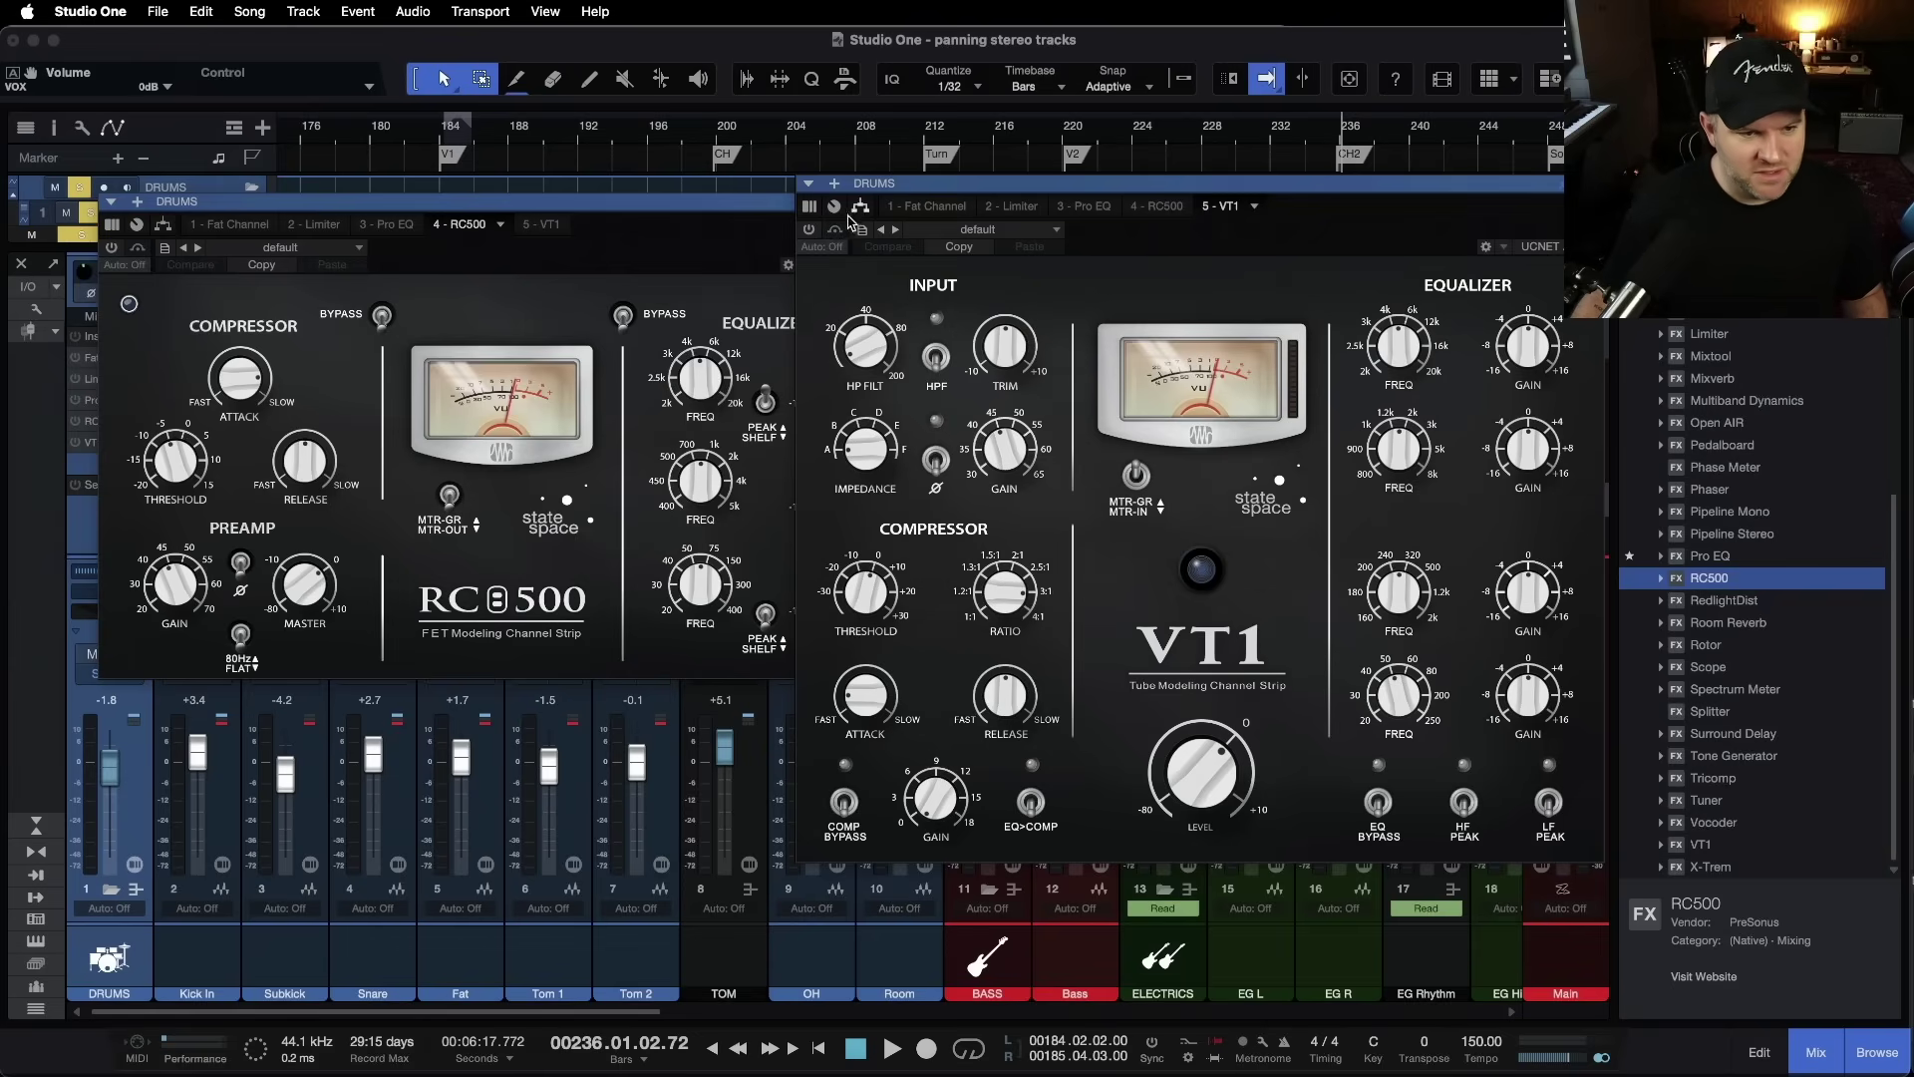
Step: Switch the VT1 on, set its HF frequency to 4.71 kHz, then switch it off again
click(810, 229)
mouse_move(1385, 351)
mouse_down()
mouse_move(1381, 299)
mouse_move(1381, 352)
mouse_up()
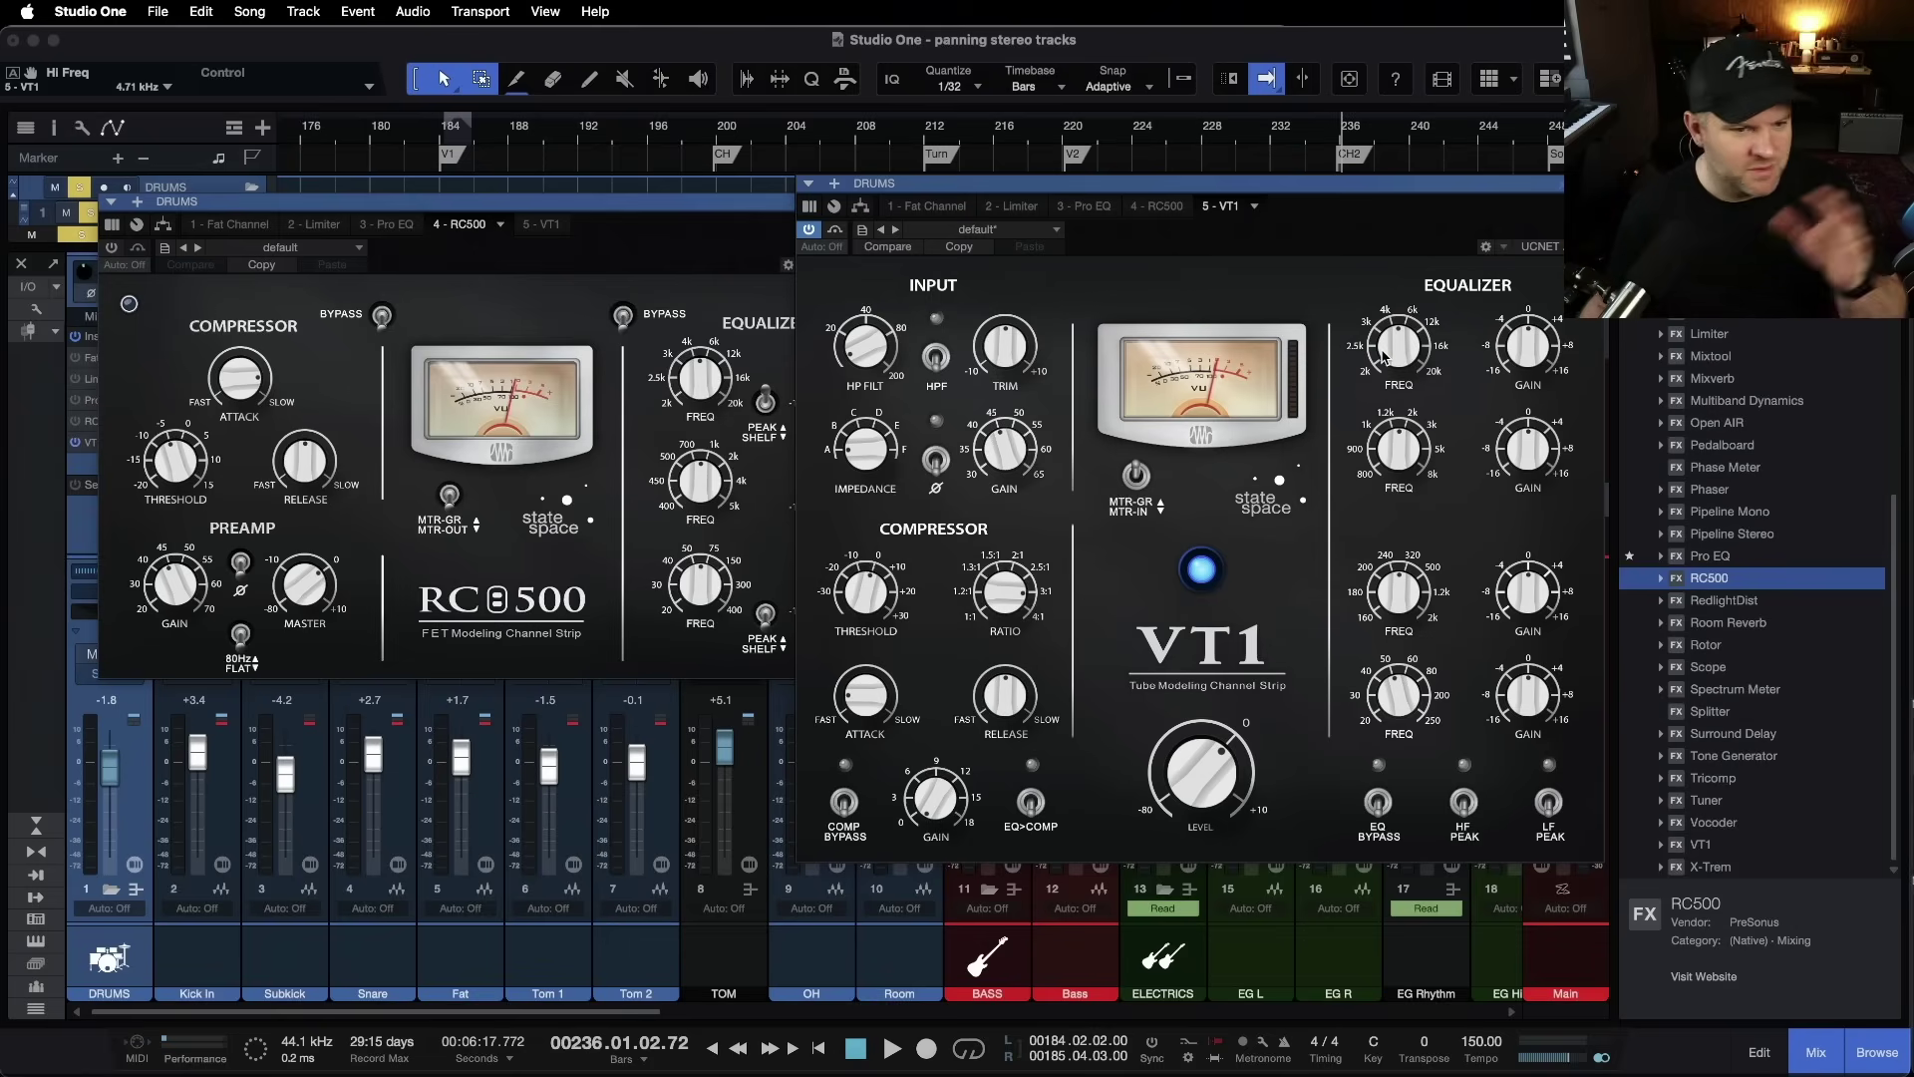
click(809, 230)
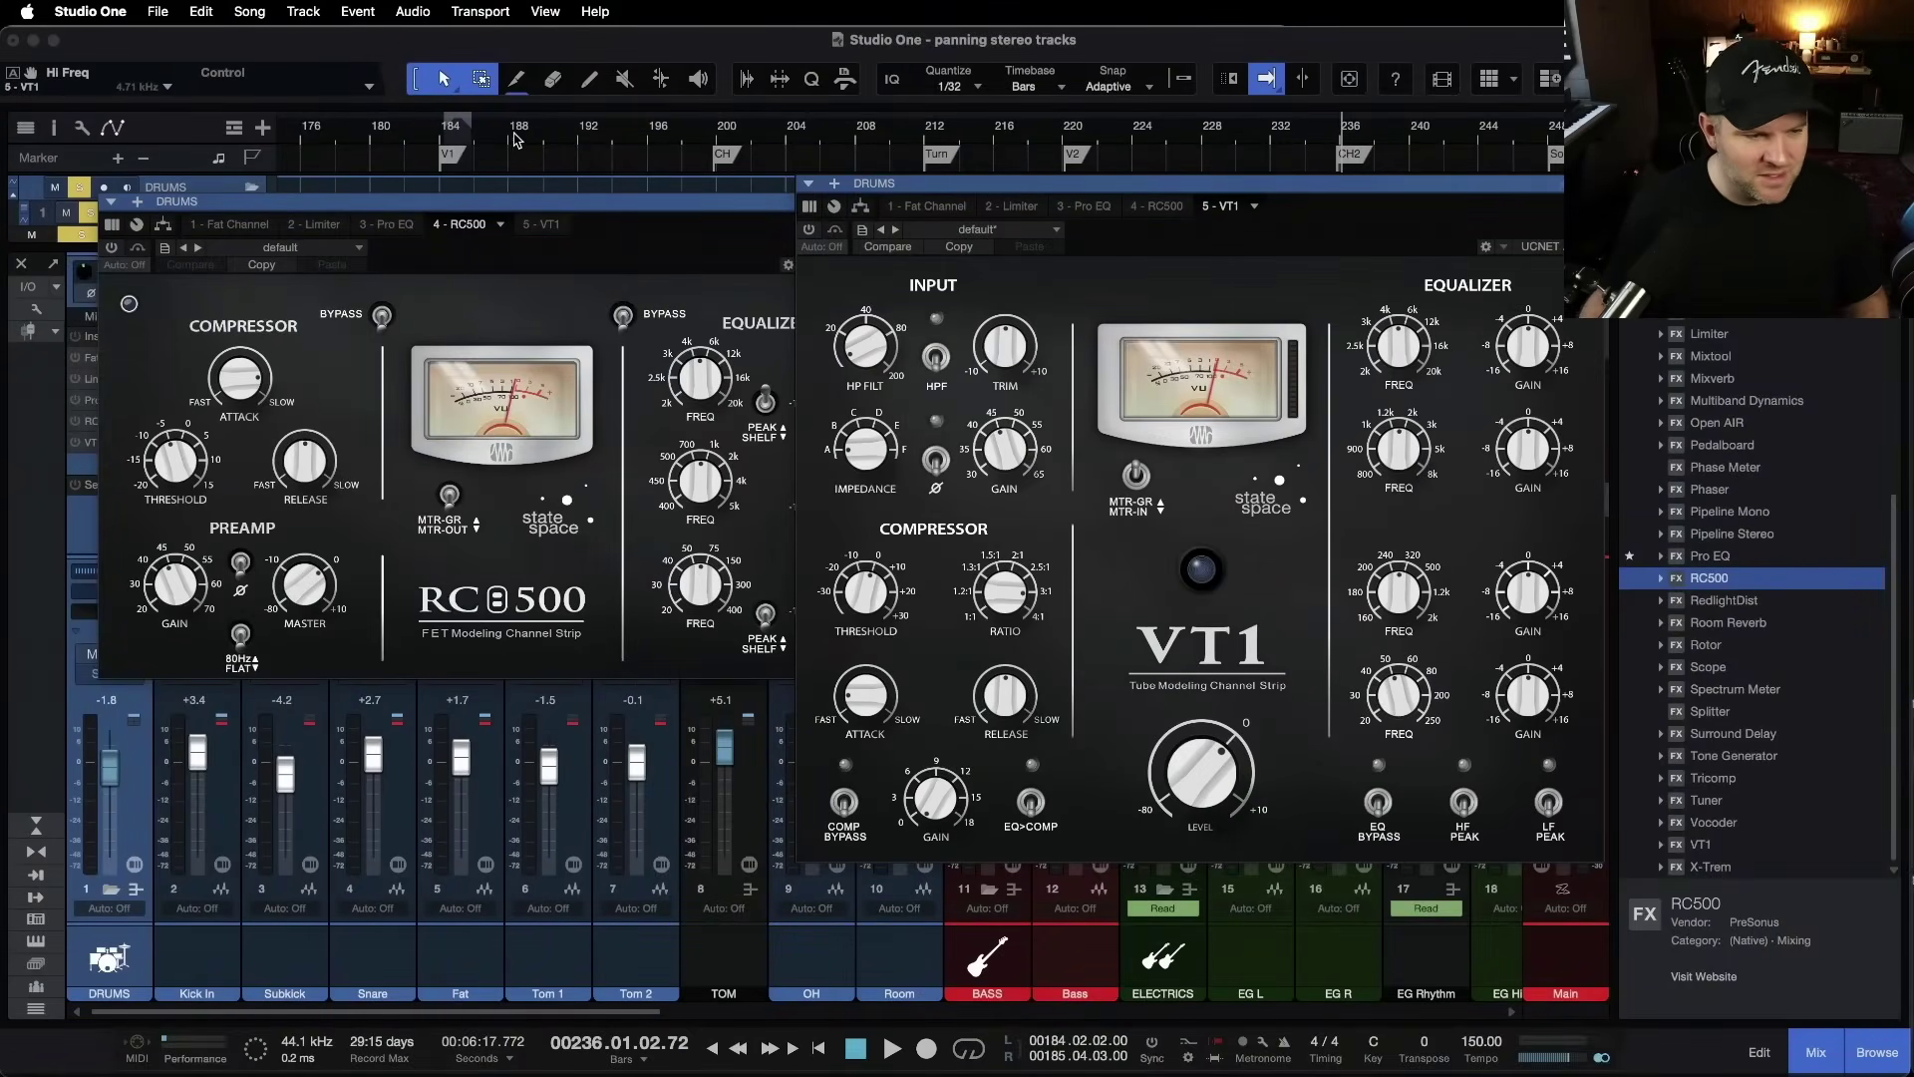
Step: Close both plug-in windows, move the playhead to 235.03.03.26, and reopen the RC500 centred on the mixer
click(1590, 184)
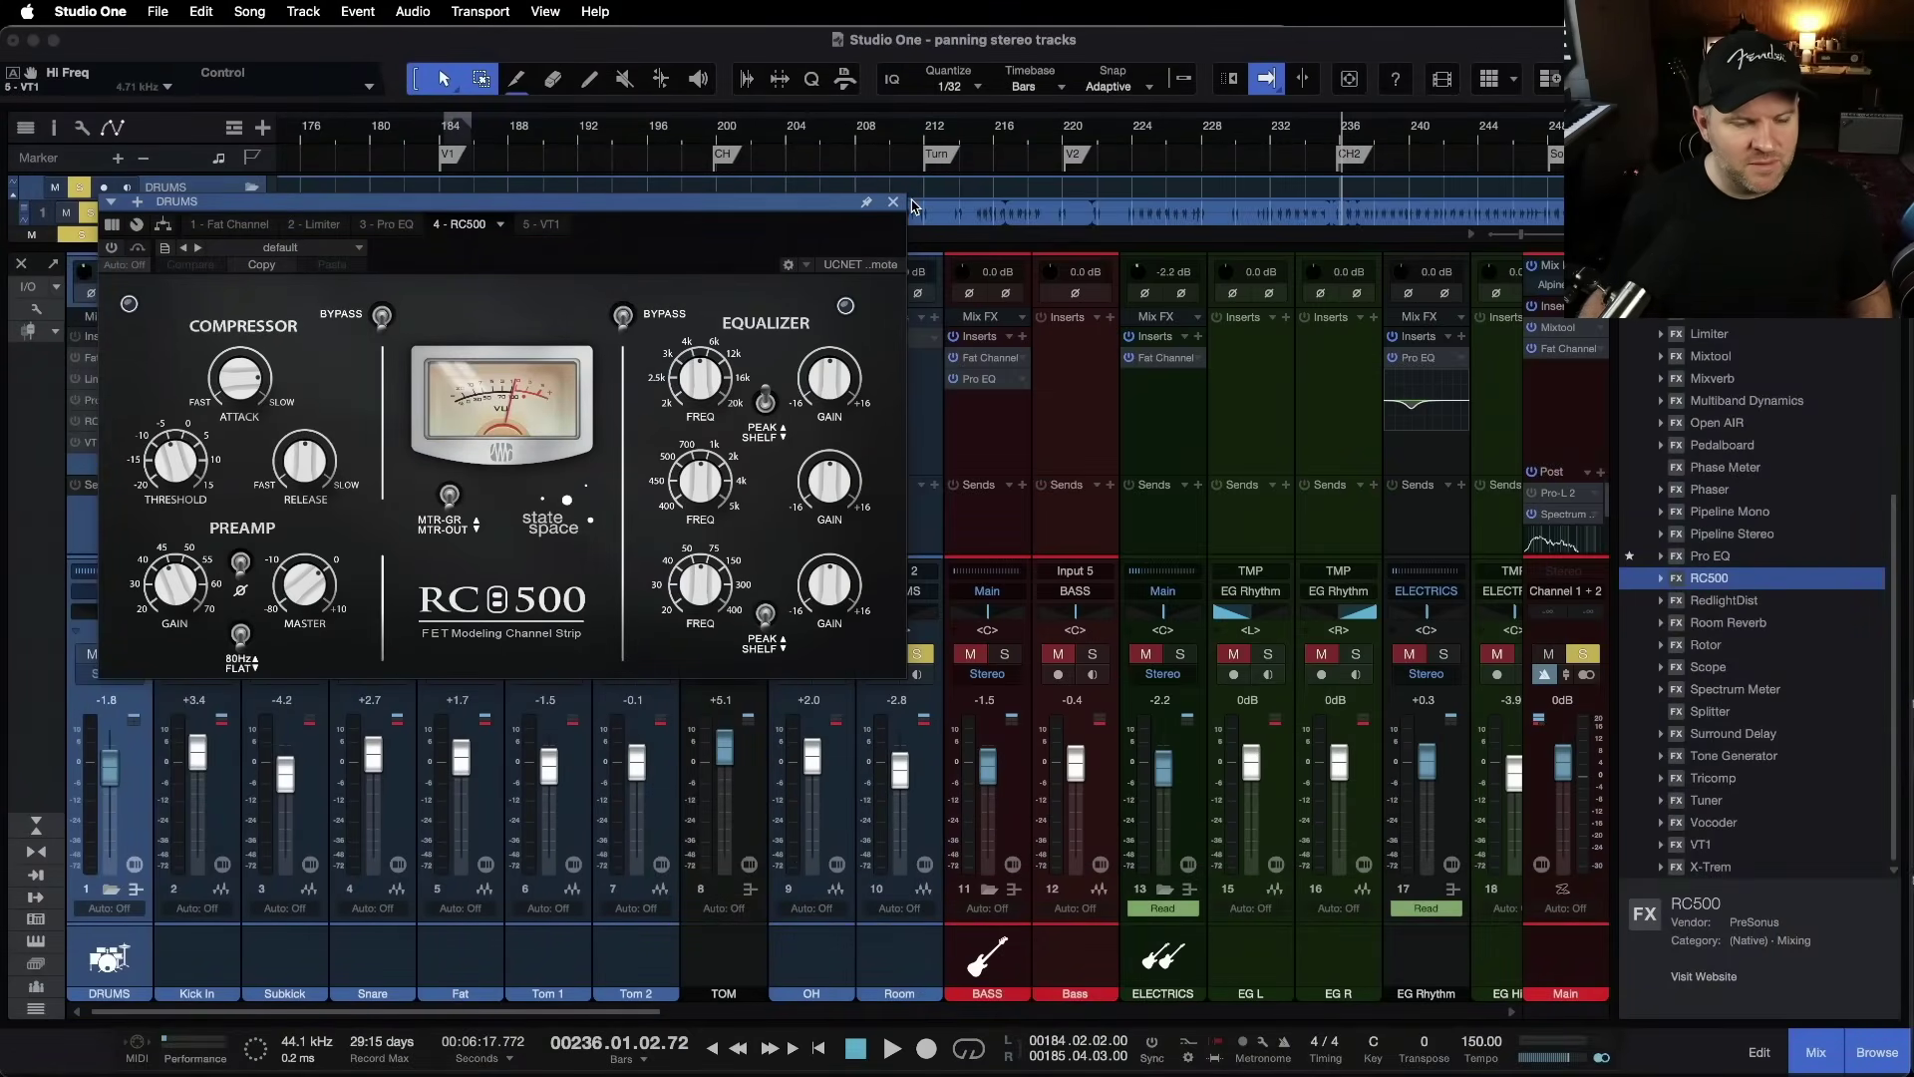
click(894, 204)
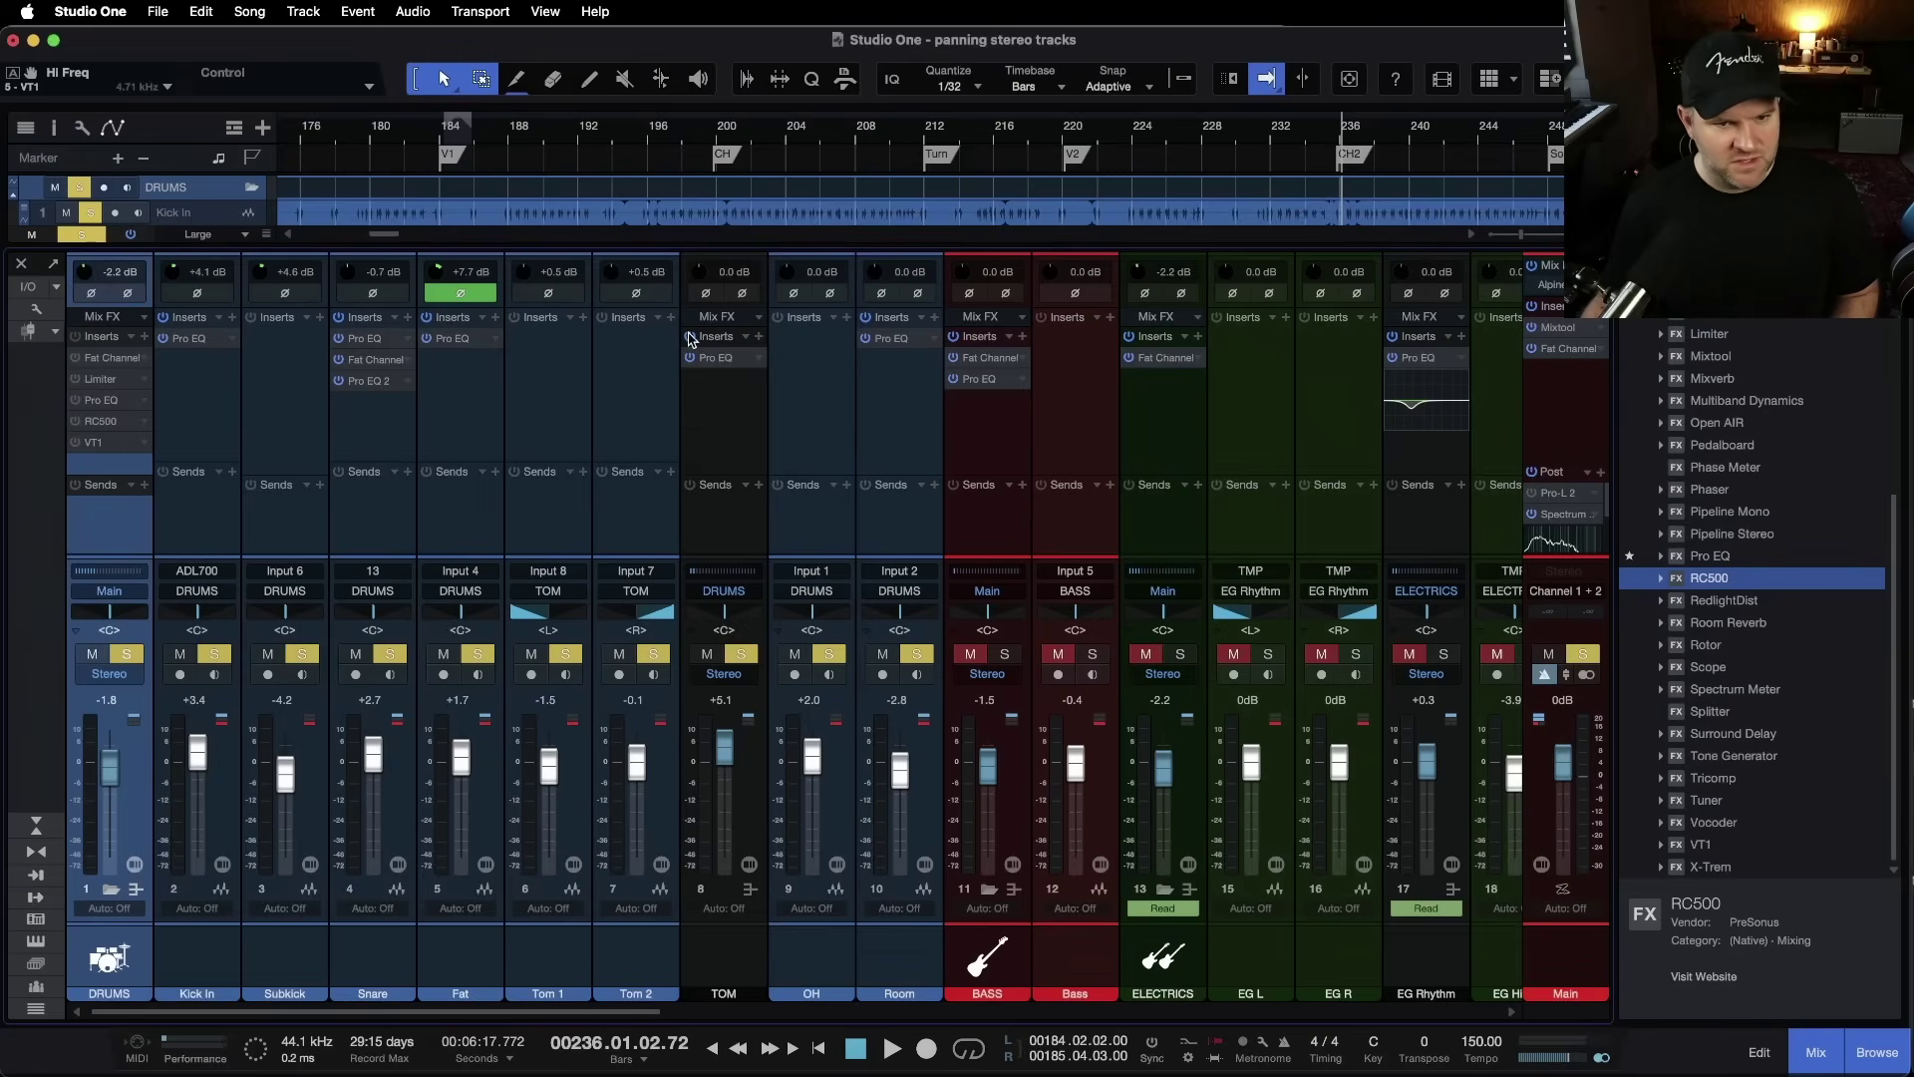
click(1332, 132)
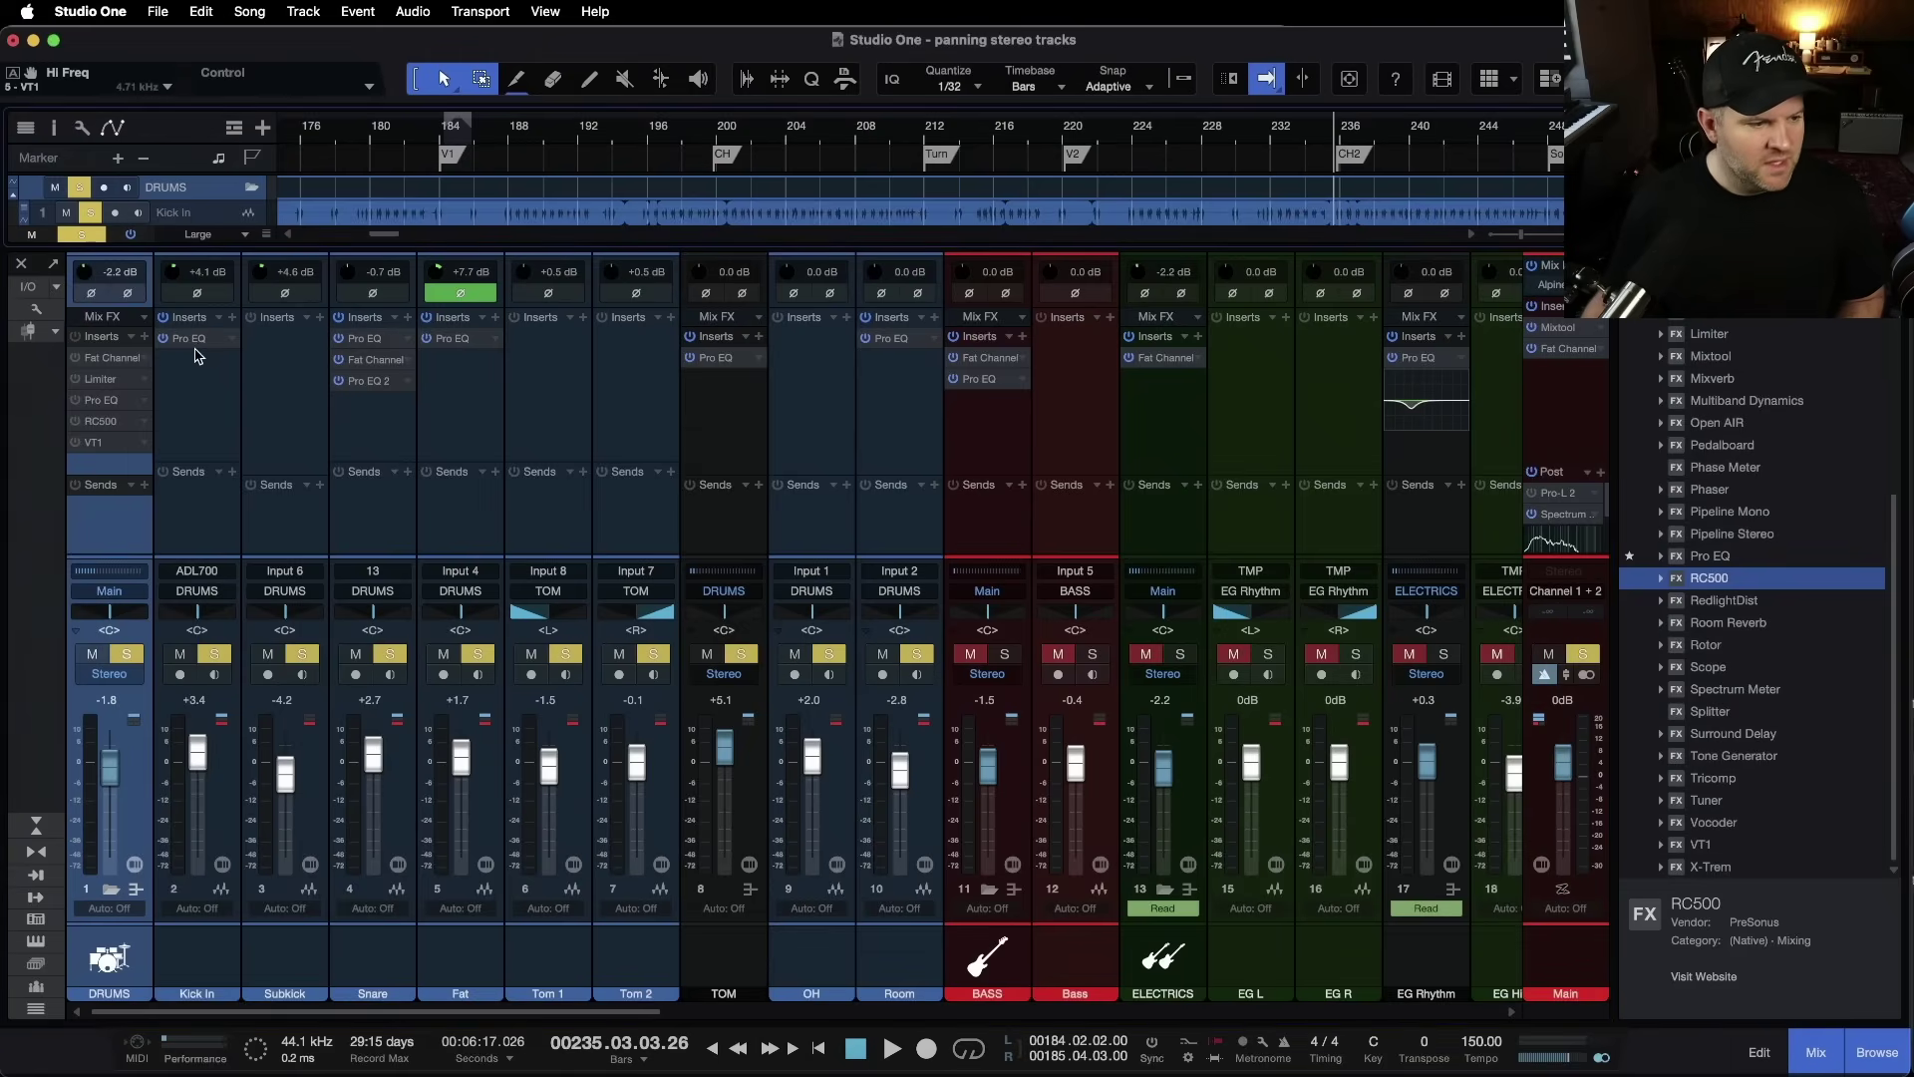
click(110, 421)
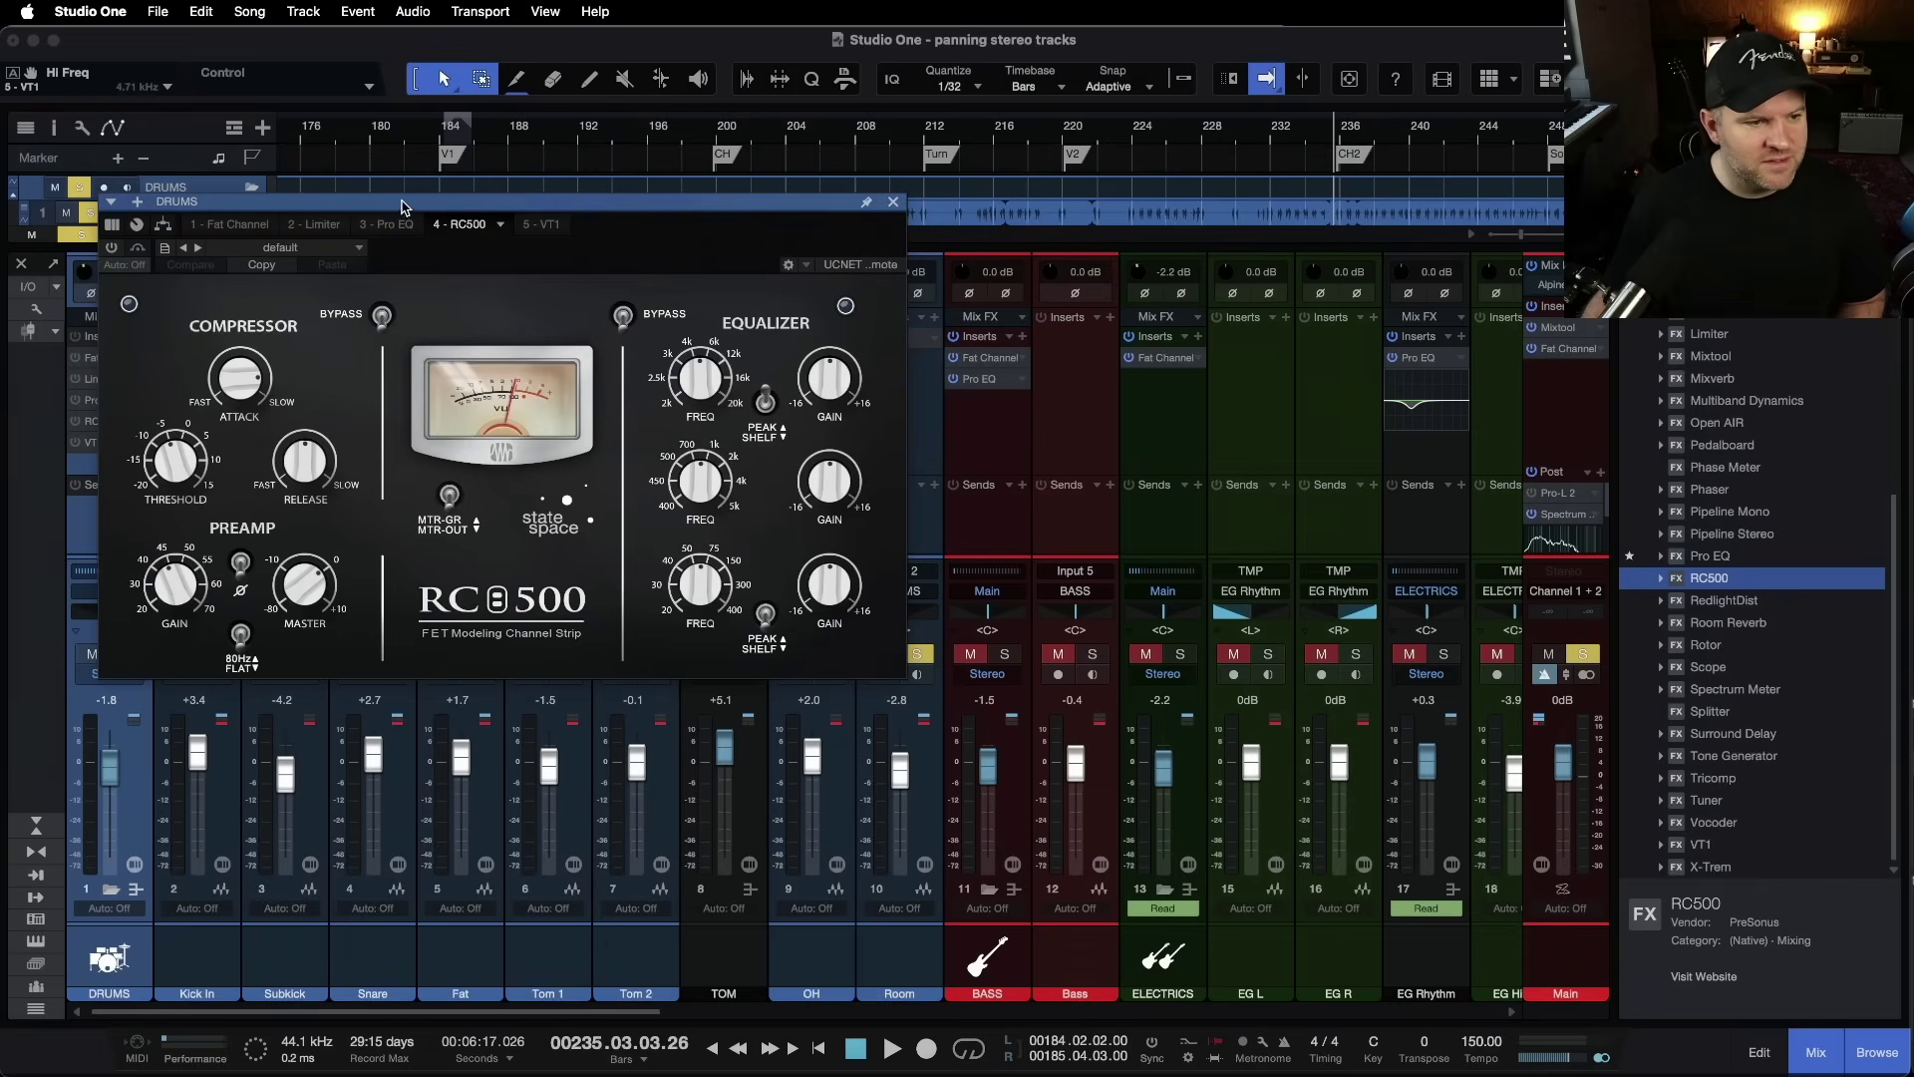
drag(404, 207, 628, 272)
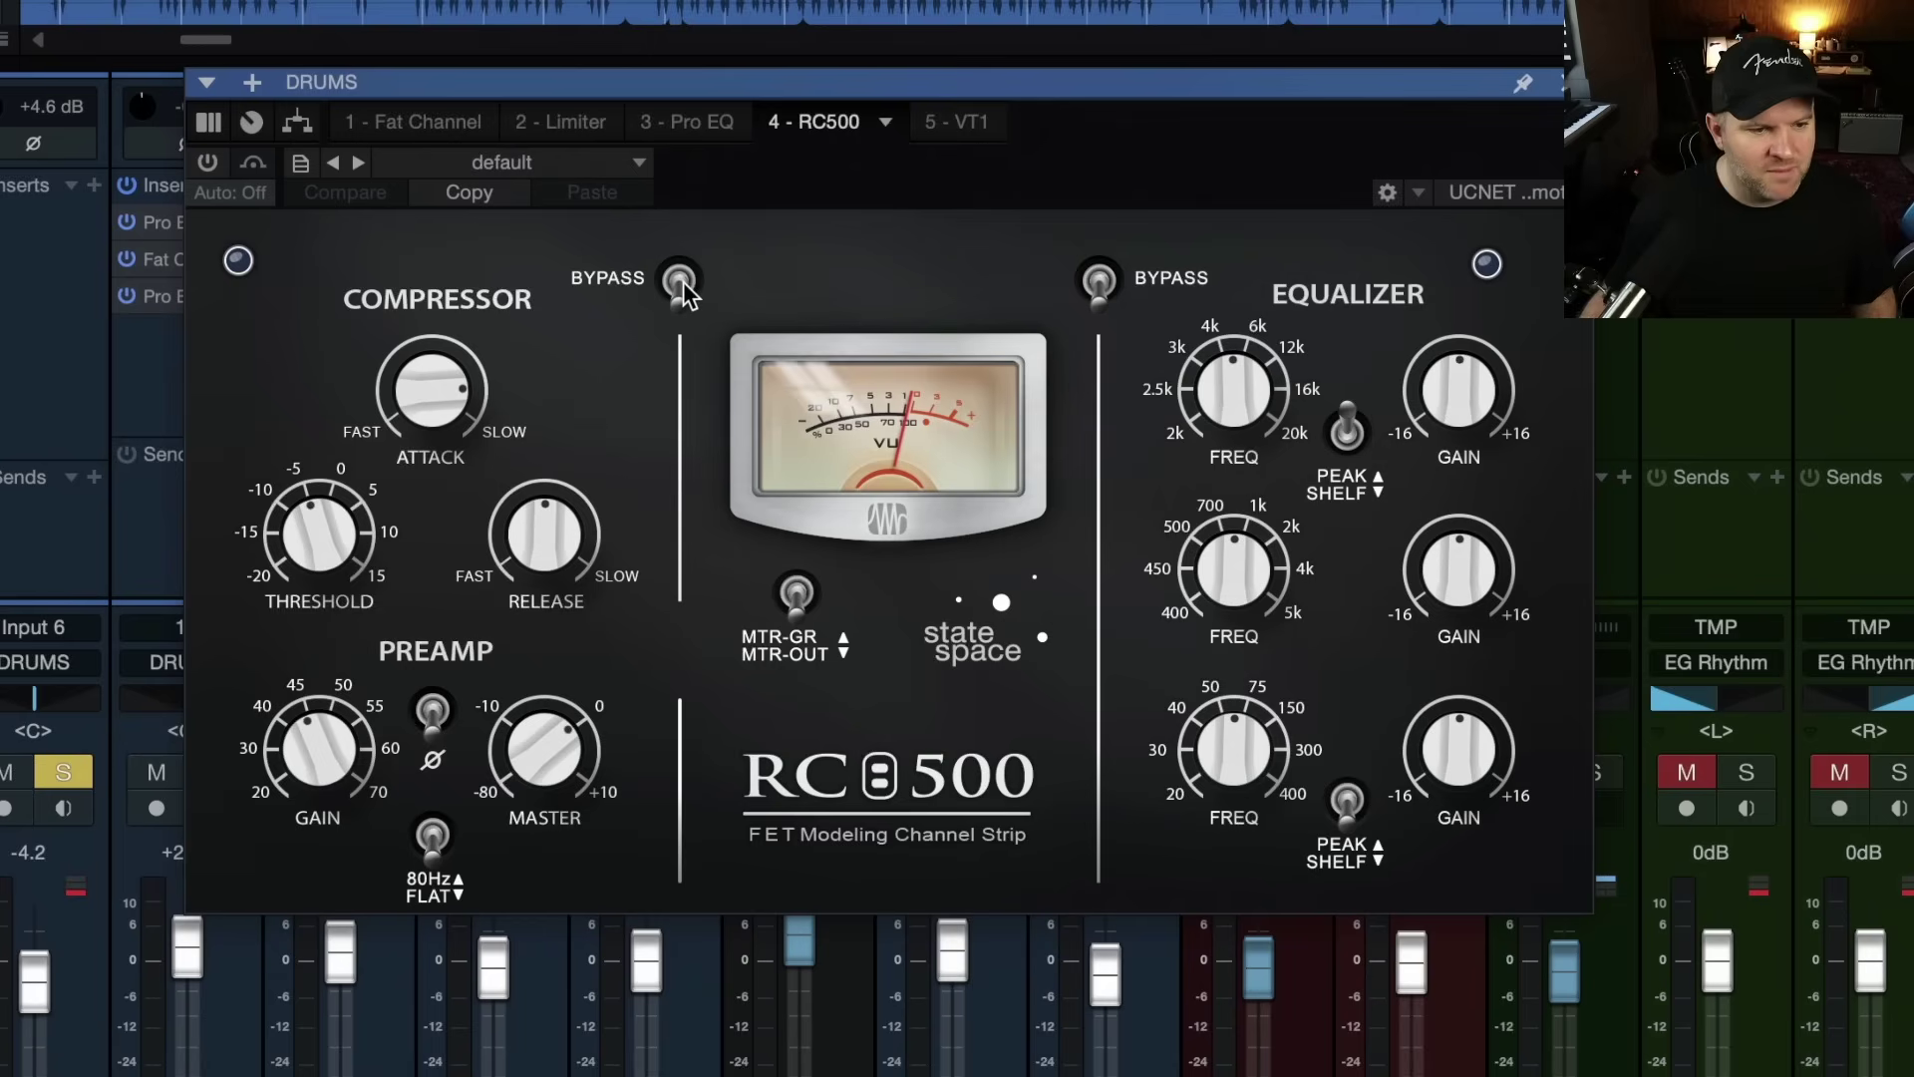
Step: Switch the RC500 on and toggle its compressor and EQ bypasses, leaving both sections bypassed
click(208, 162)
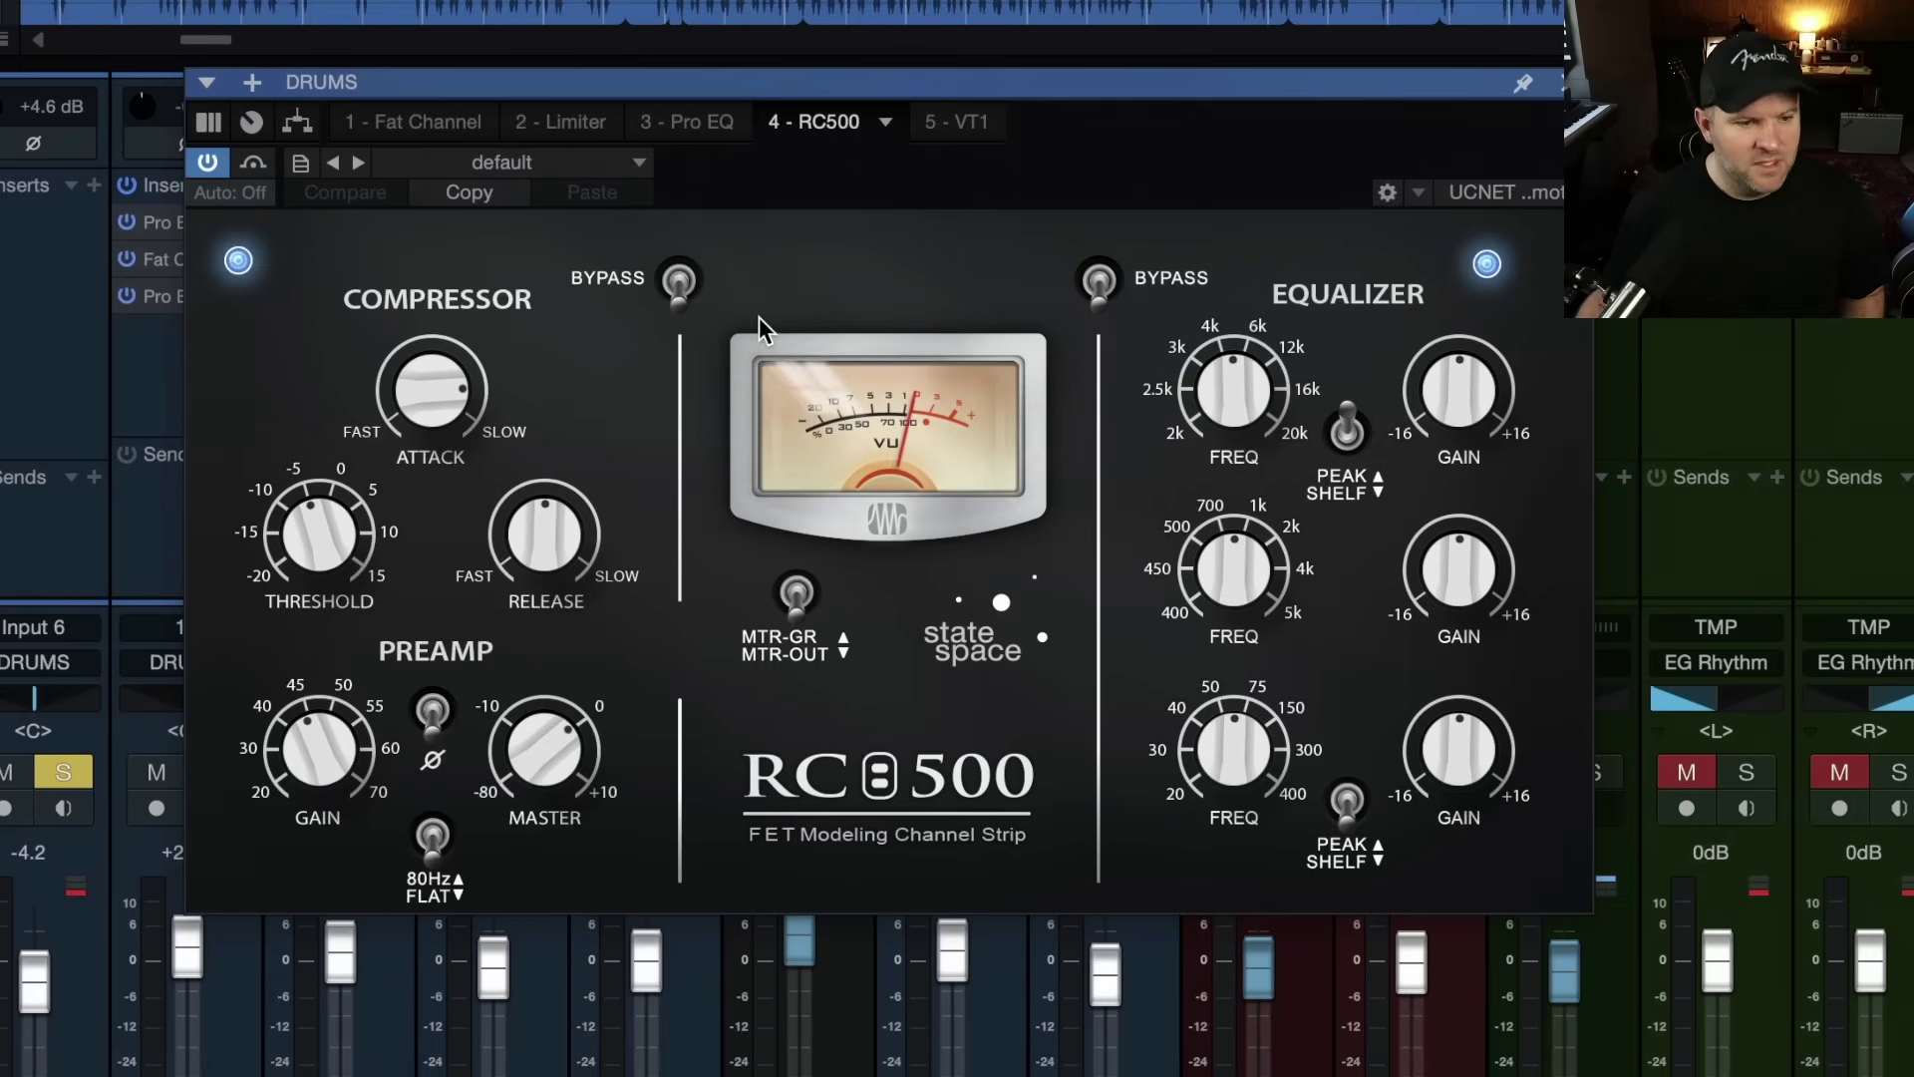
click(682, 299)
click(1096, 292)
click(1096, 291)
click(680, 284)
click(678, 287)
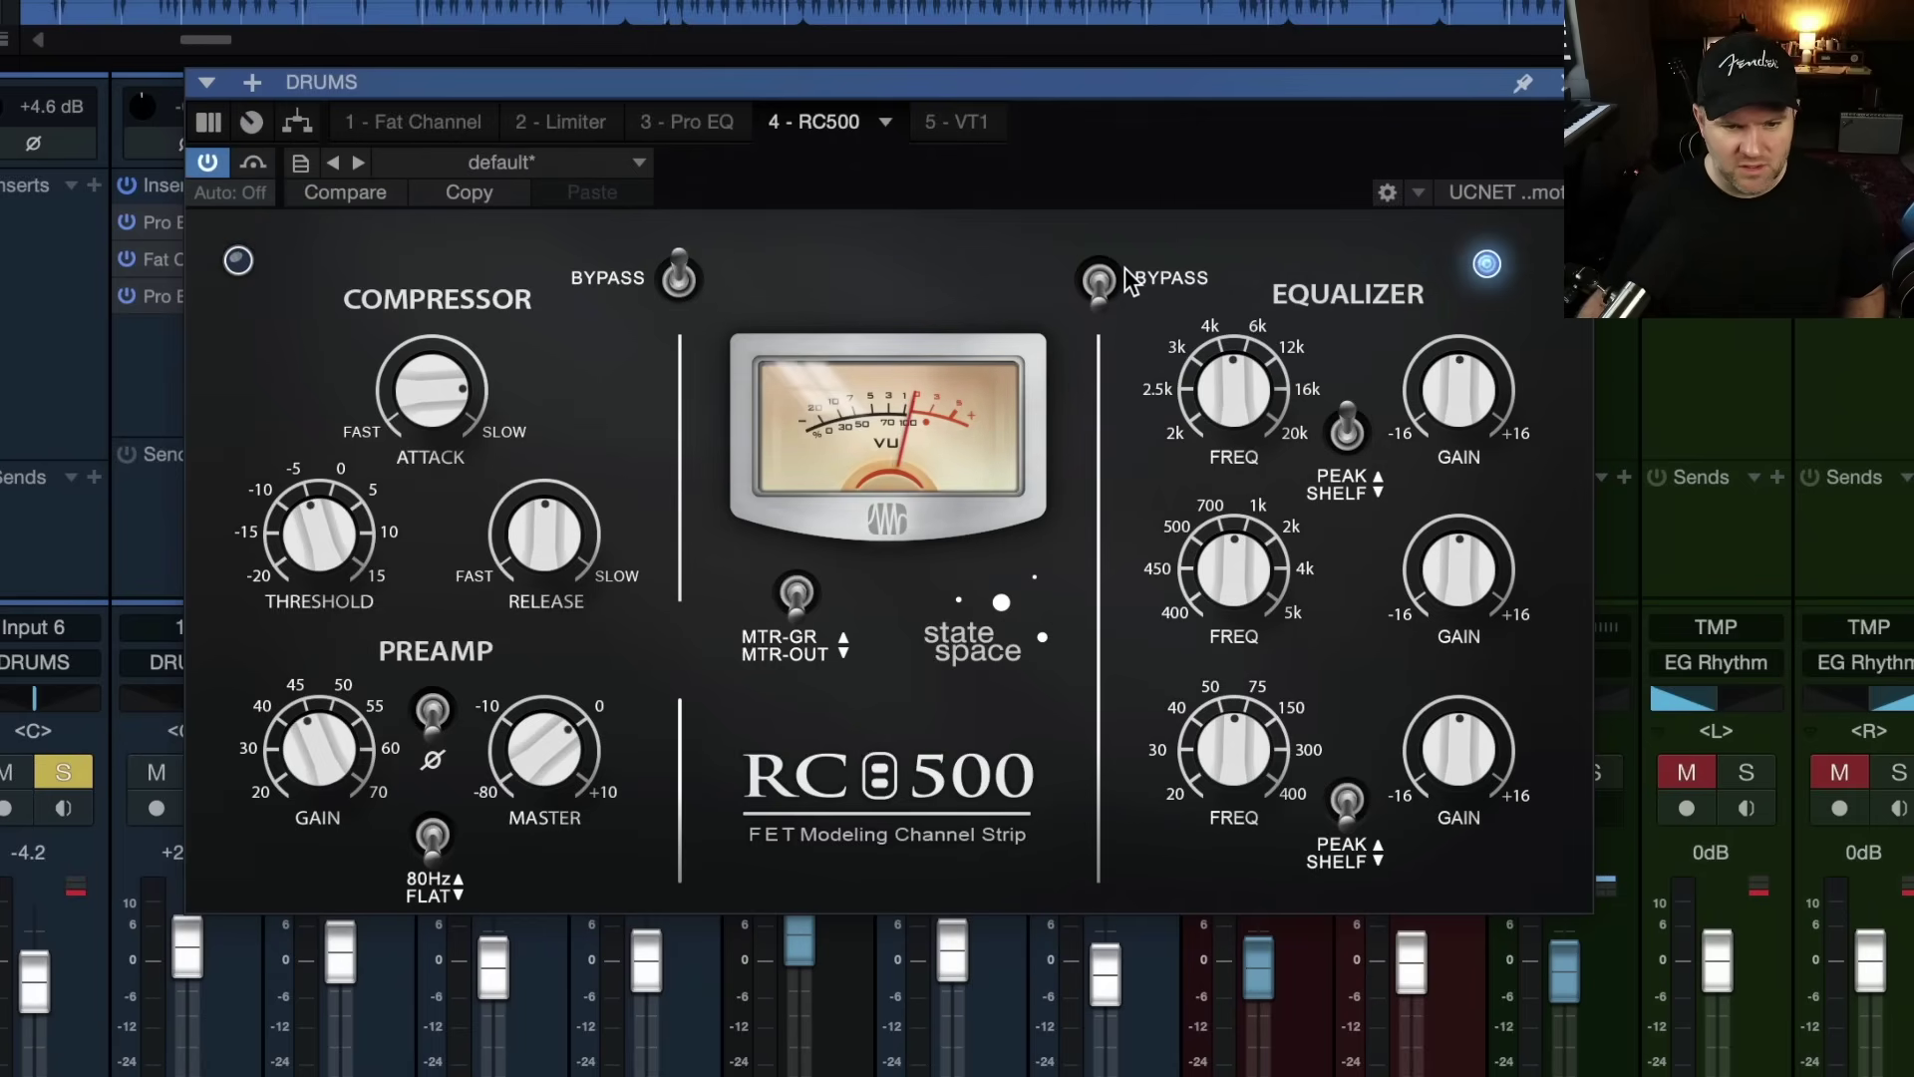
click(1101, 281)
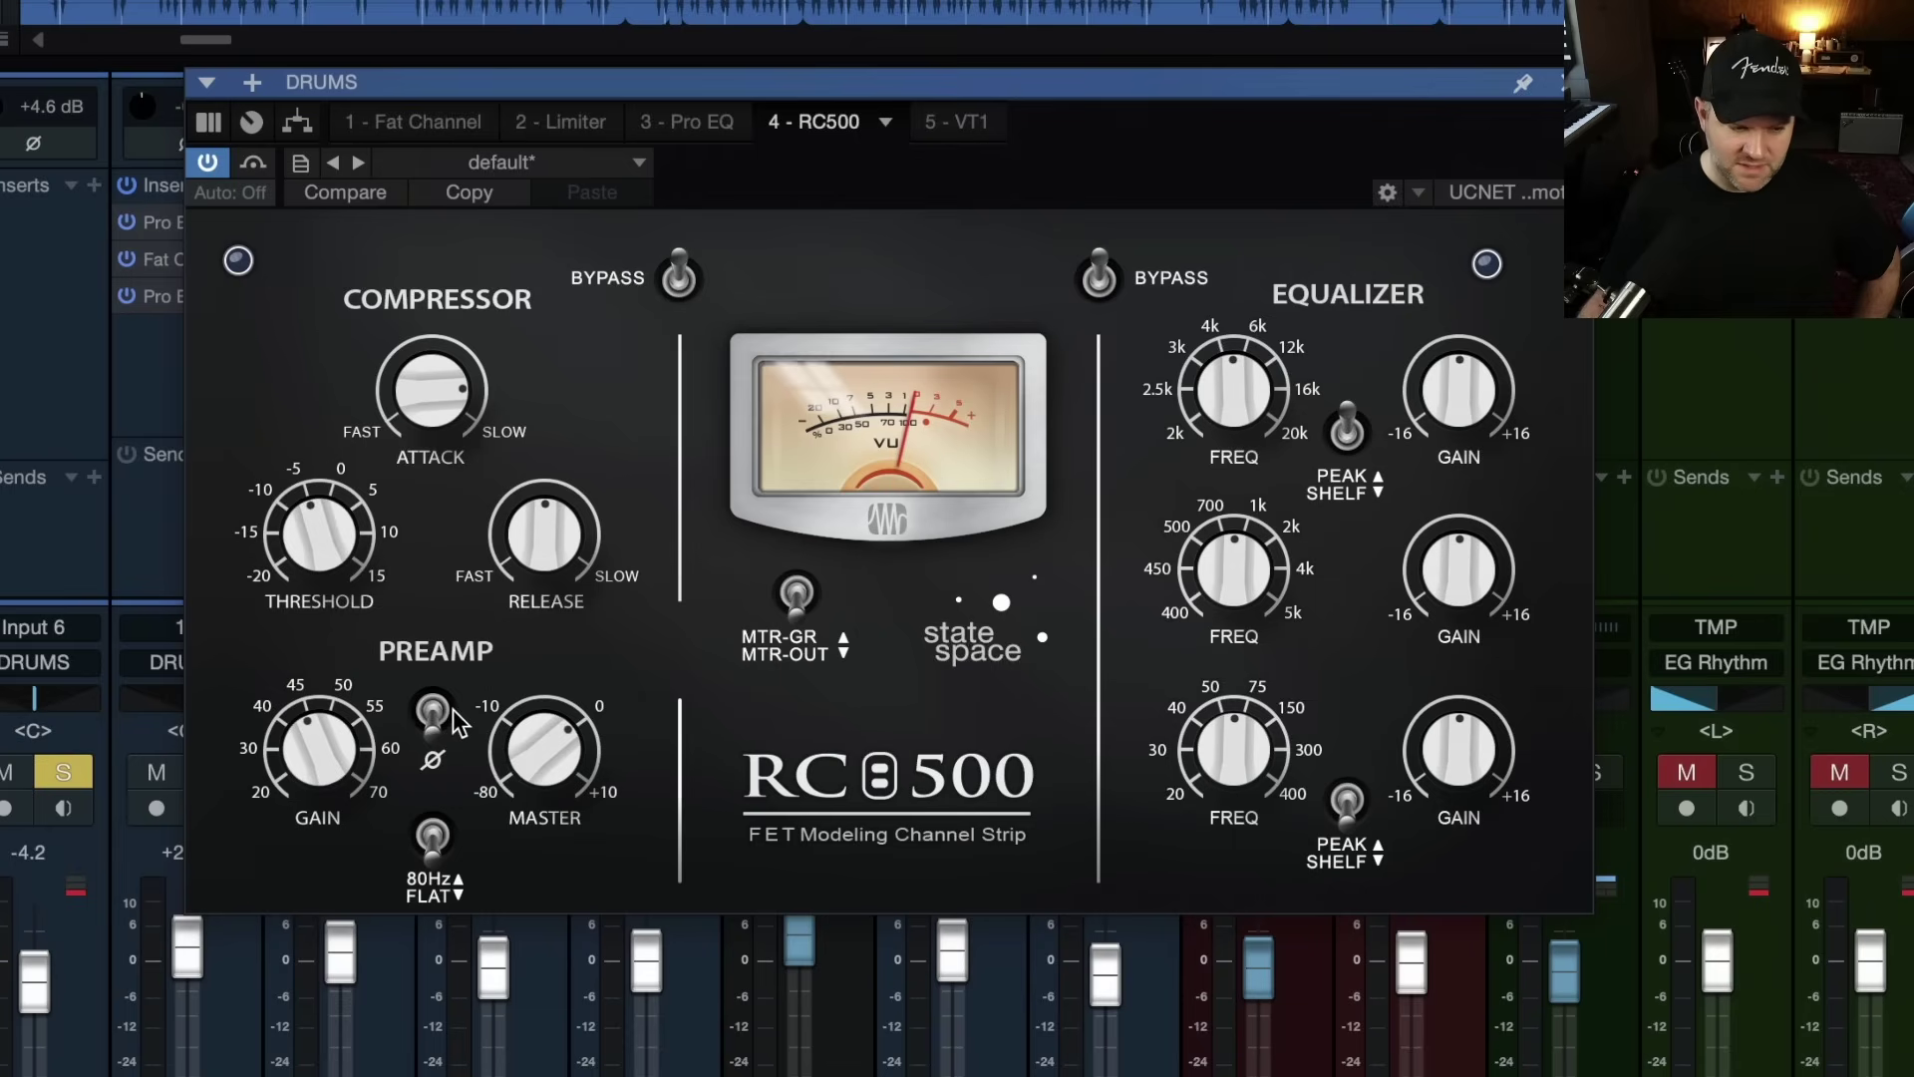
Step: Invert the preamp phase, keep the filter flat, and lower the mid EQ frequency to about 500 Hz
click(432, 835)
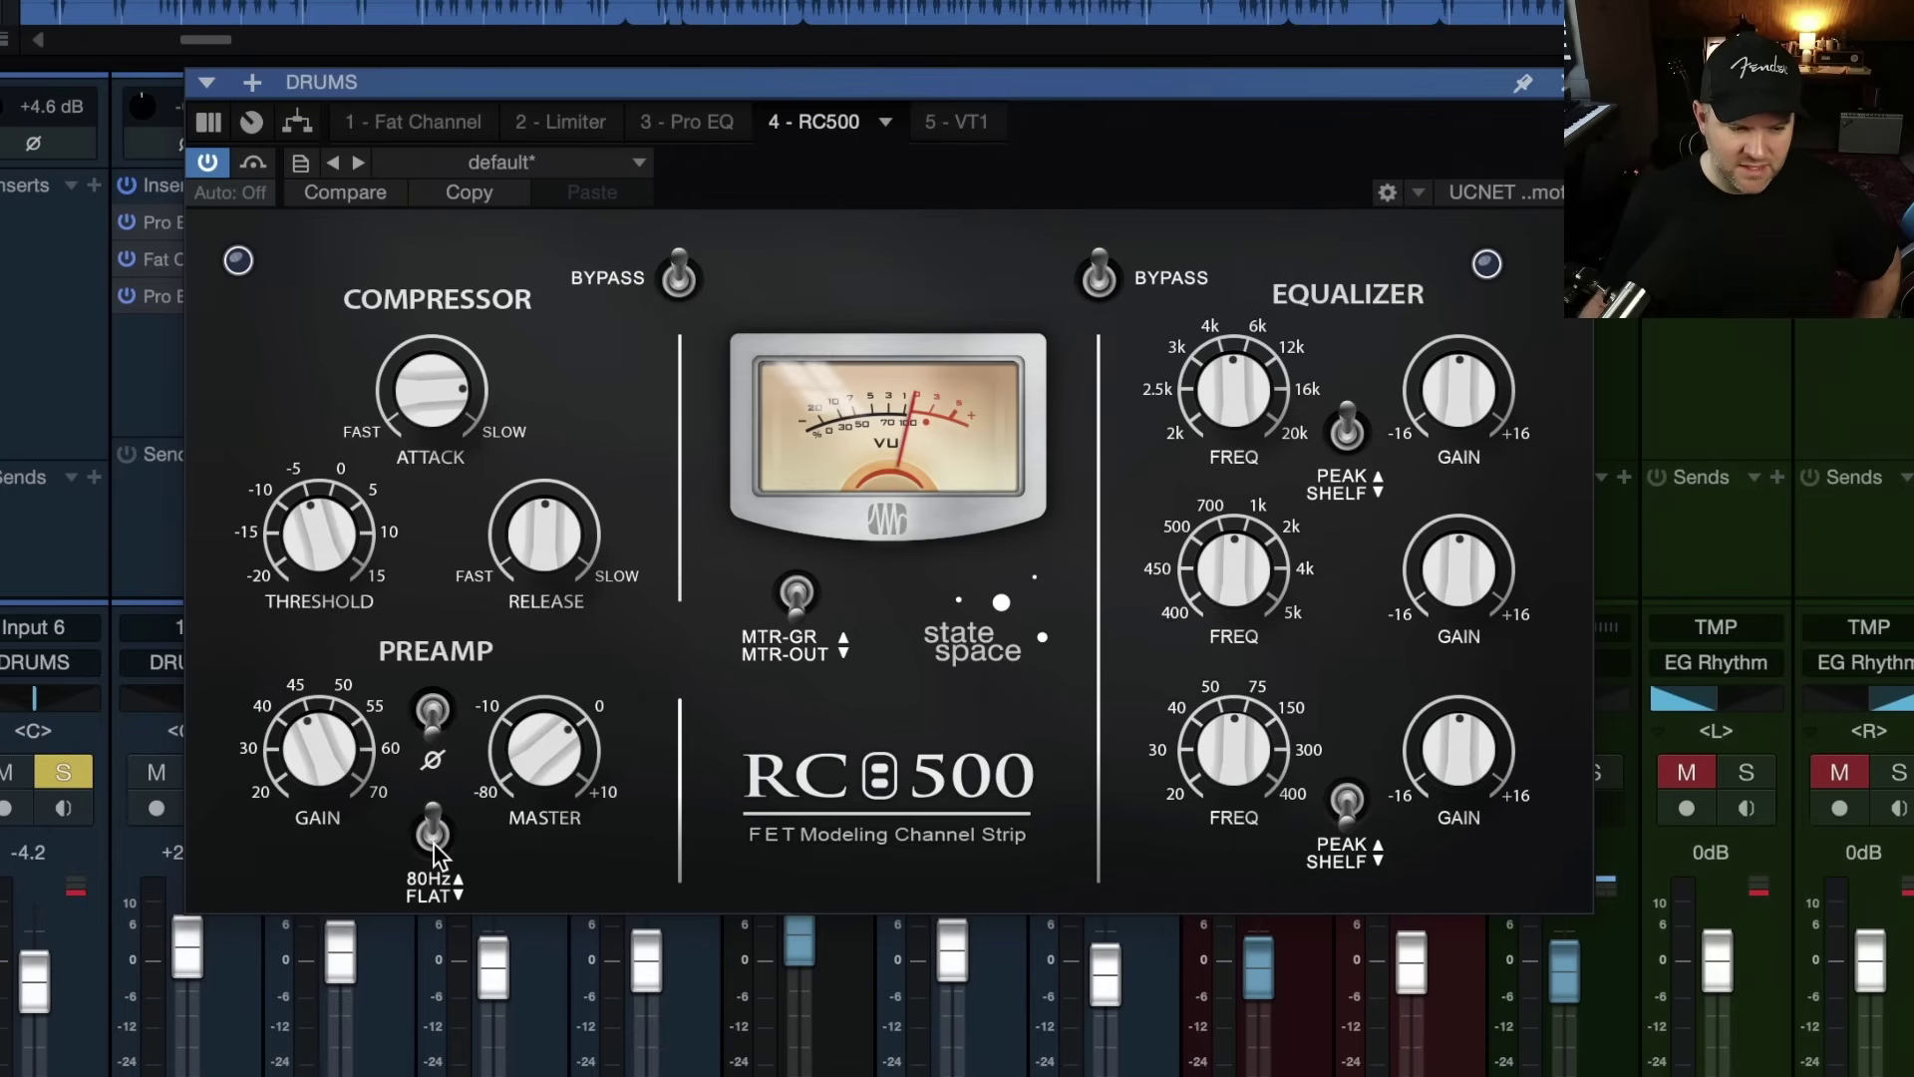
click(434, 841)
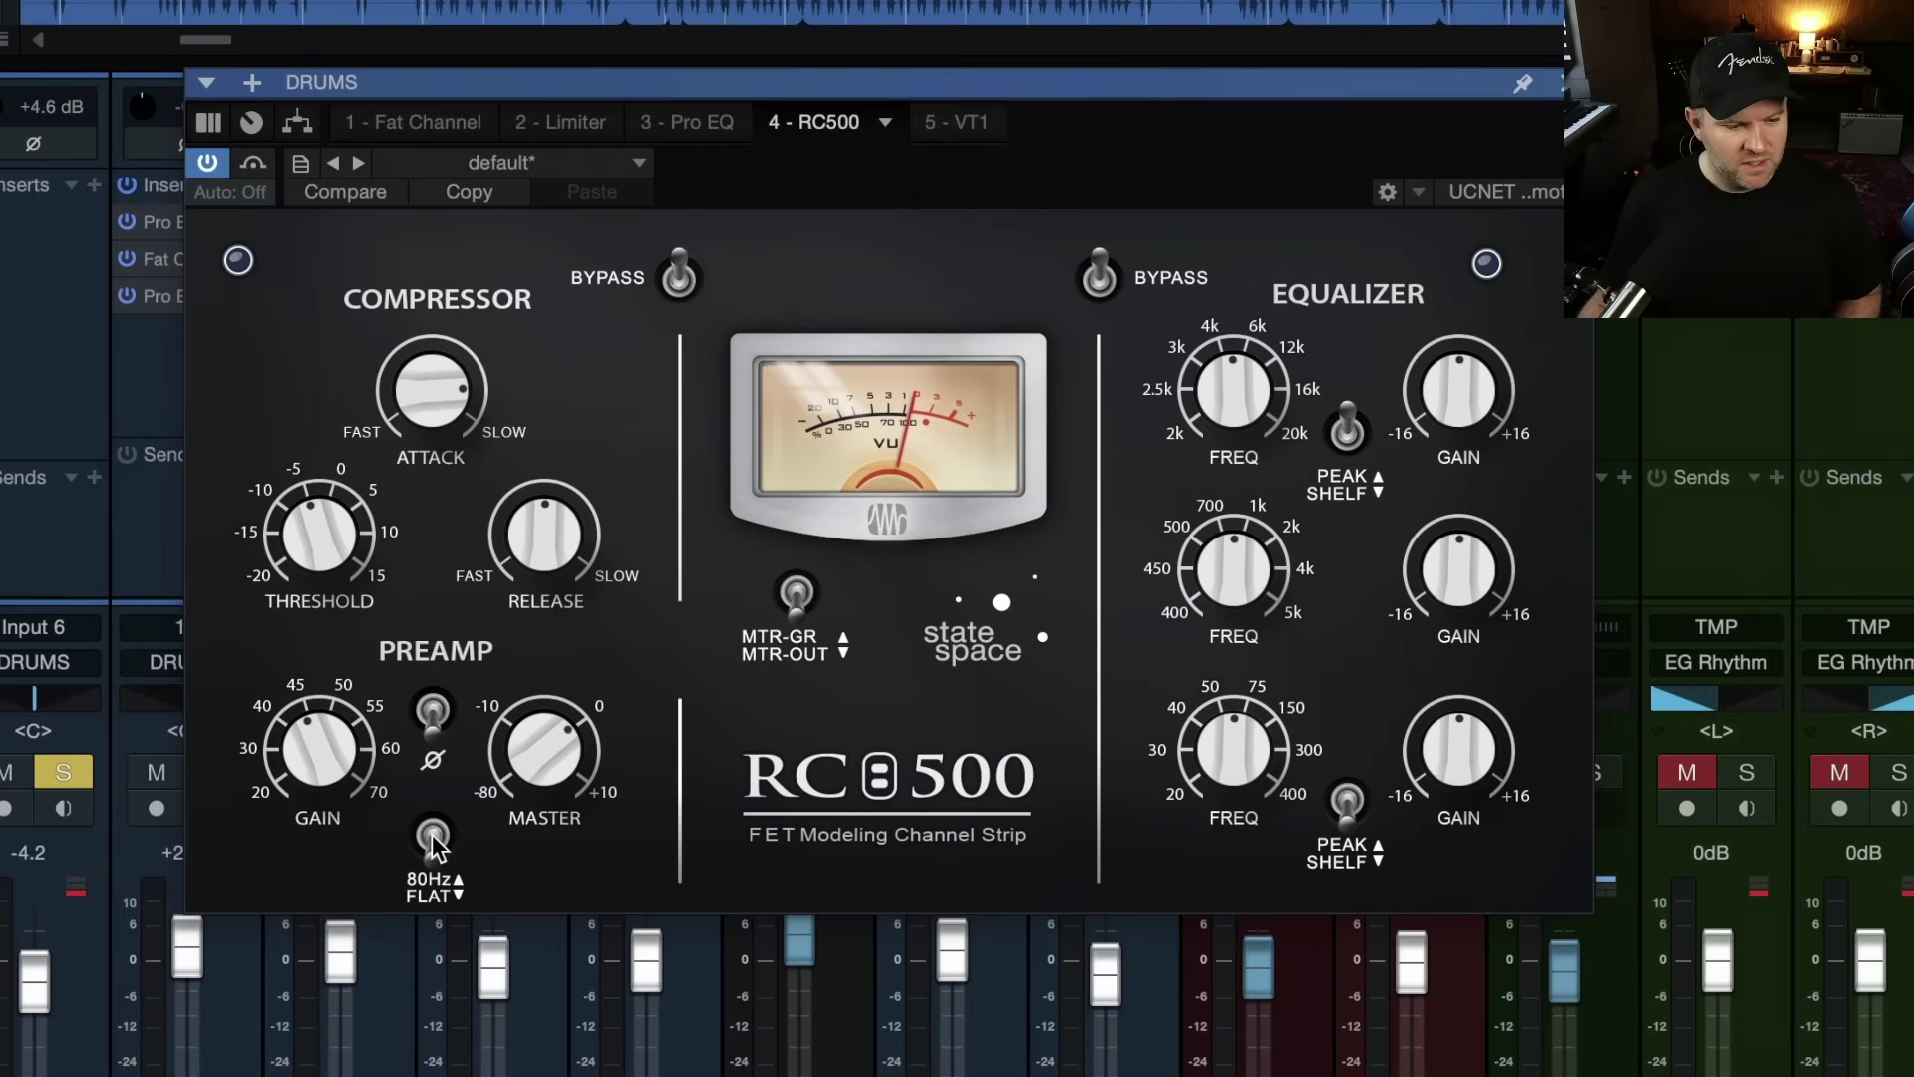
click(432, 716)
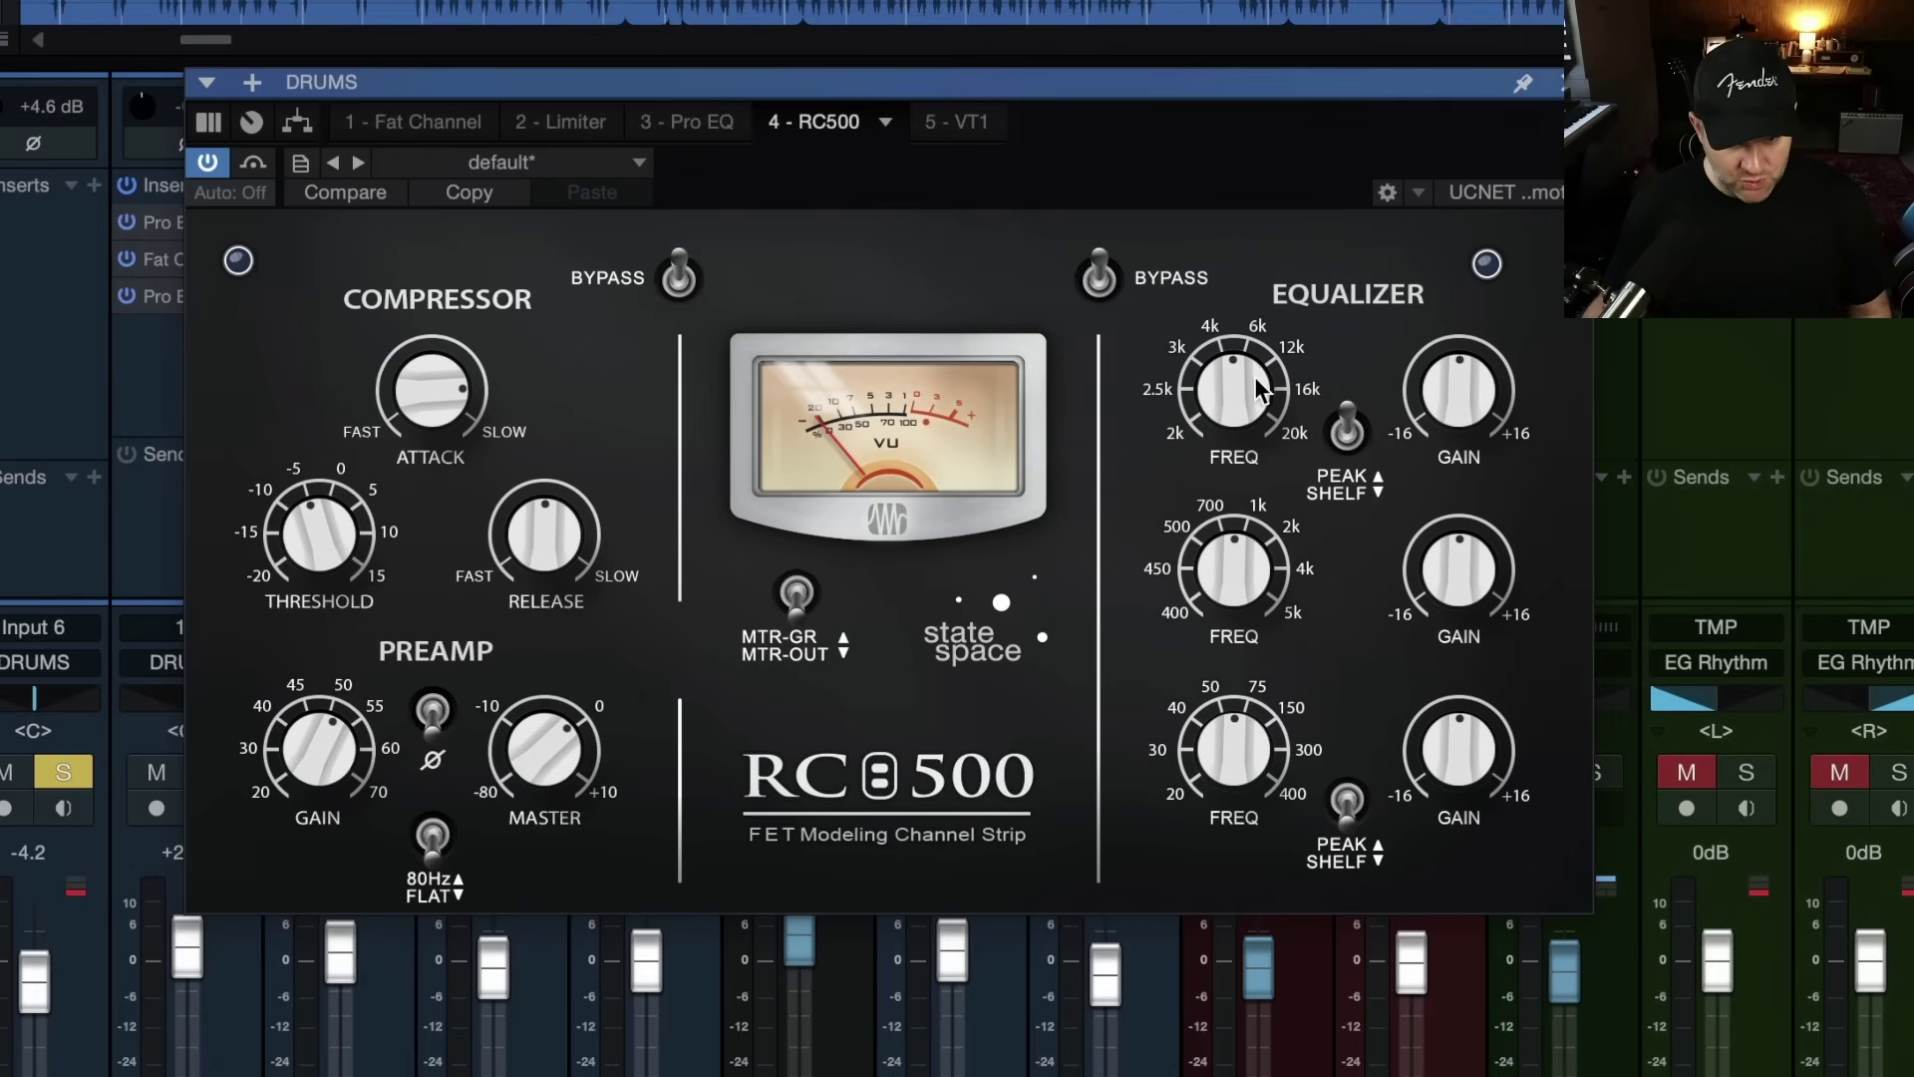
click(1347, 434)
click(1347, 434)
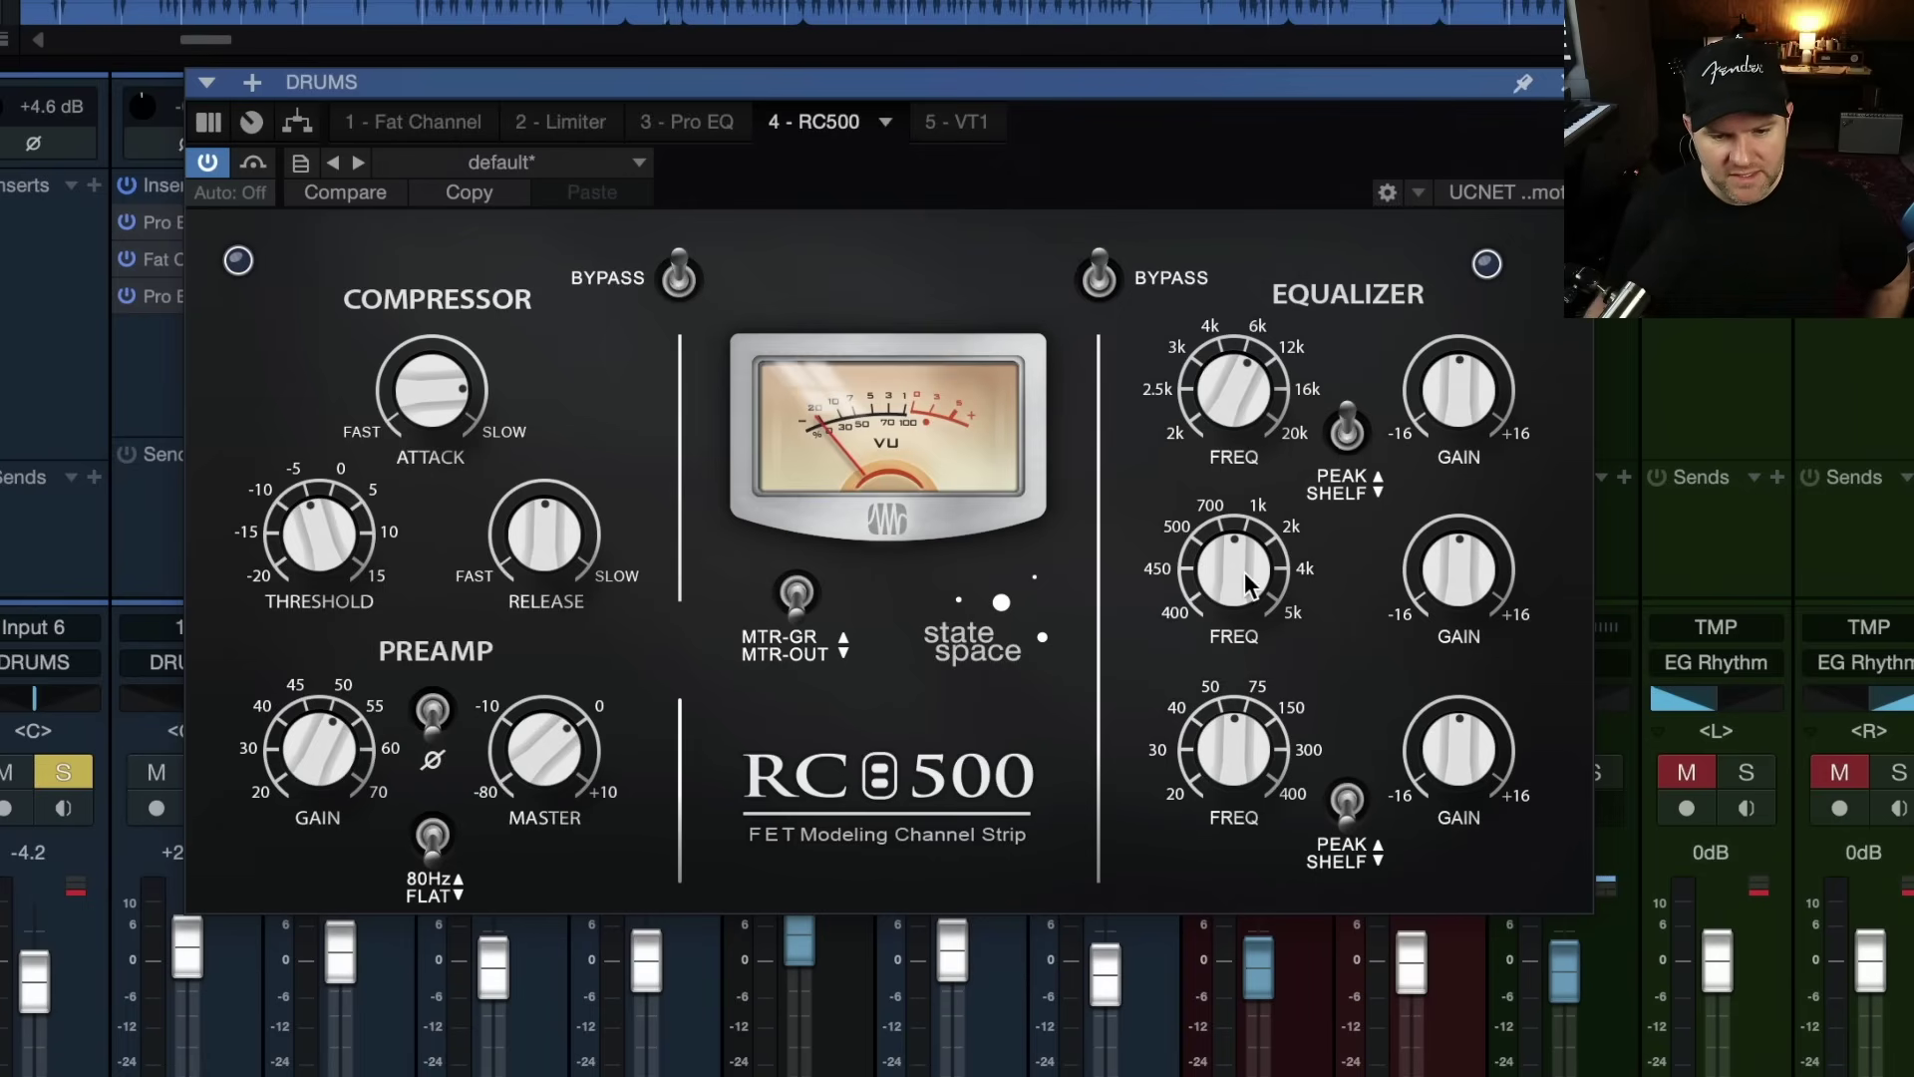
mouse_move(1258, 586)
mouse_down()
mouse_move(1246, 632)
mouse_move(1253, 587)
mouse_up()
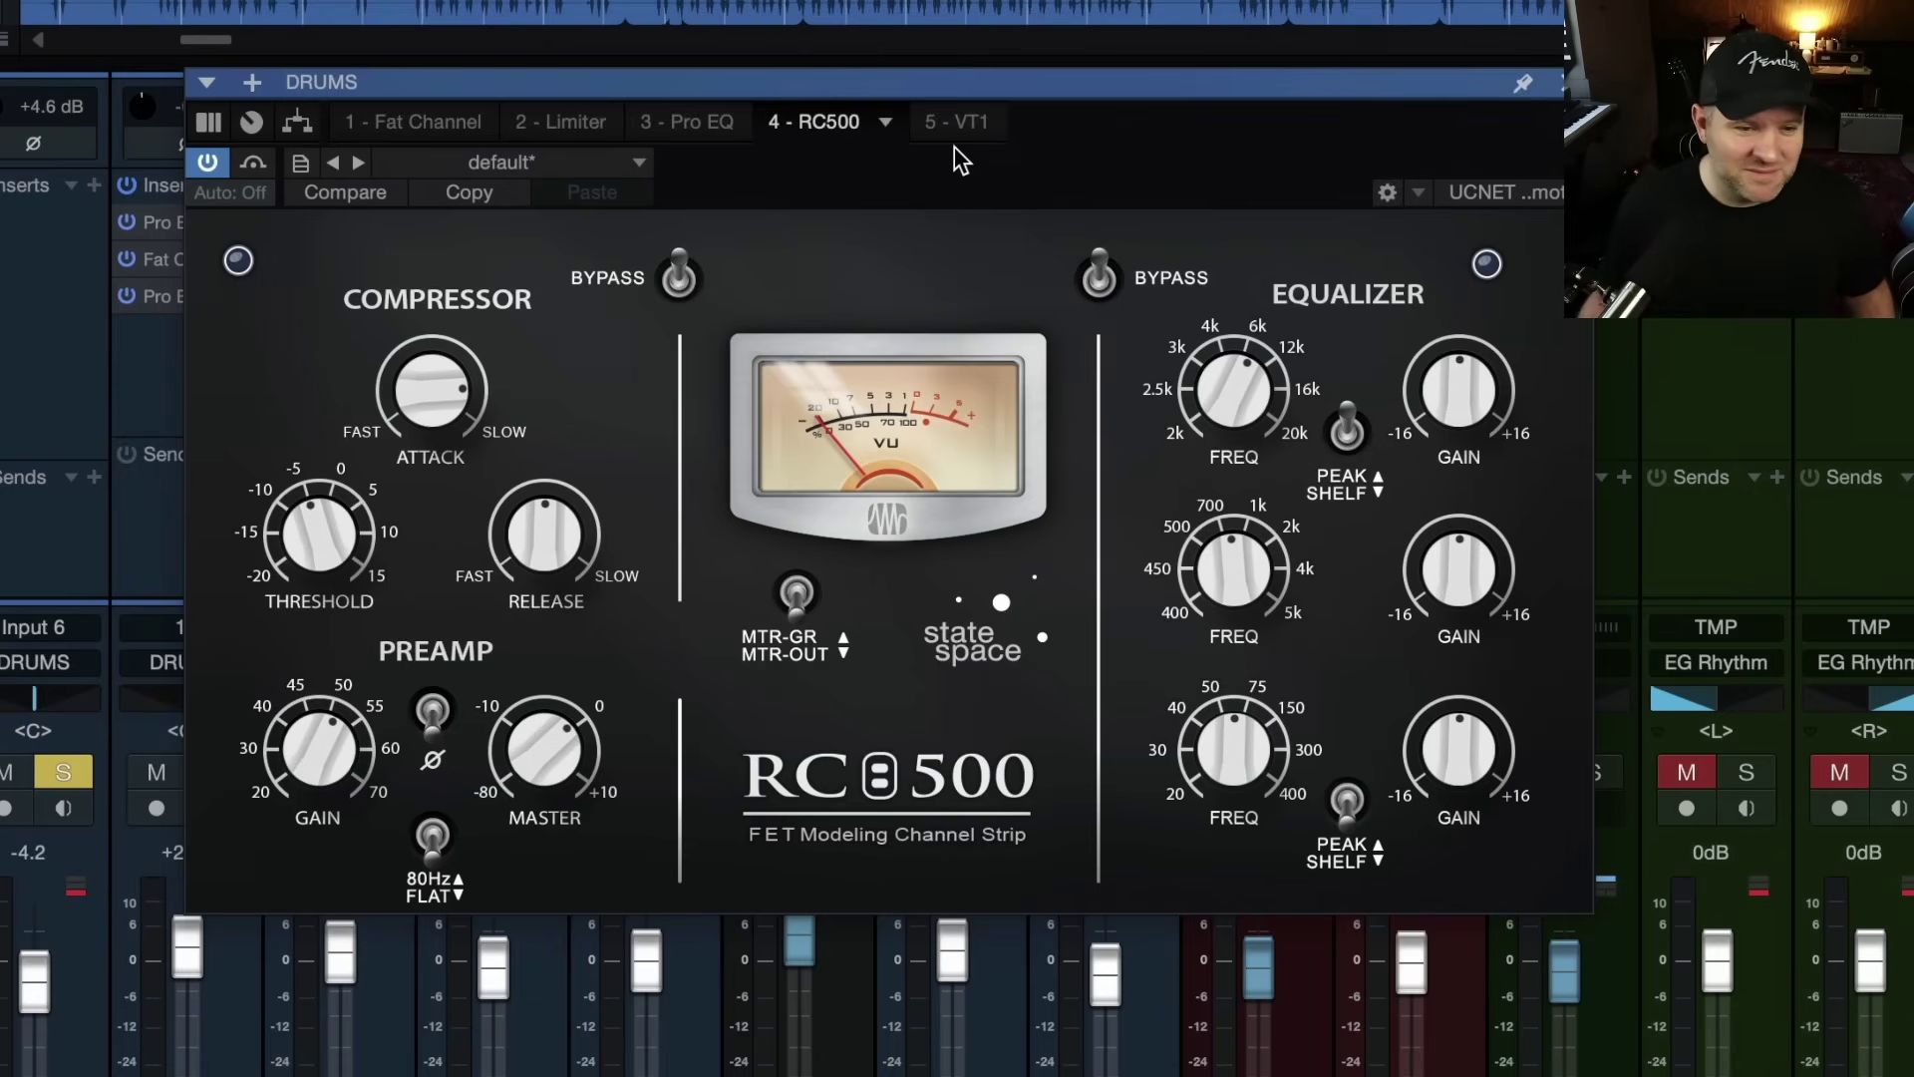
drag(957, 86, 917, 94)
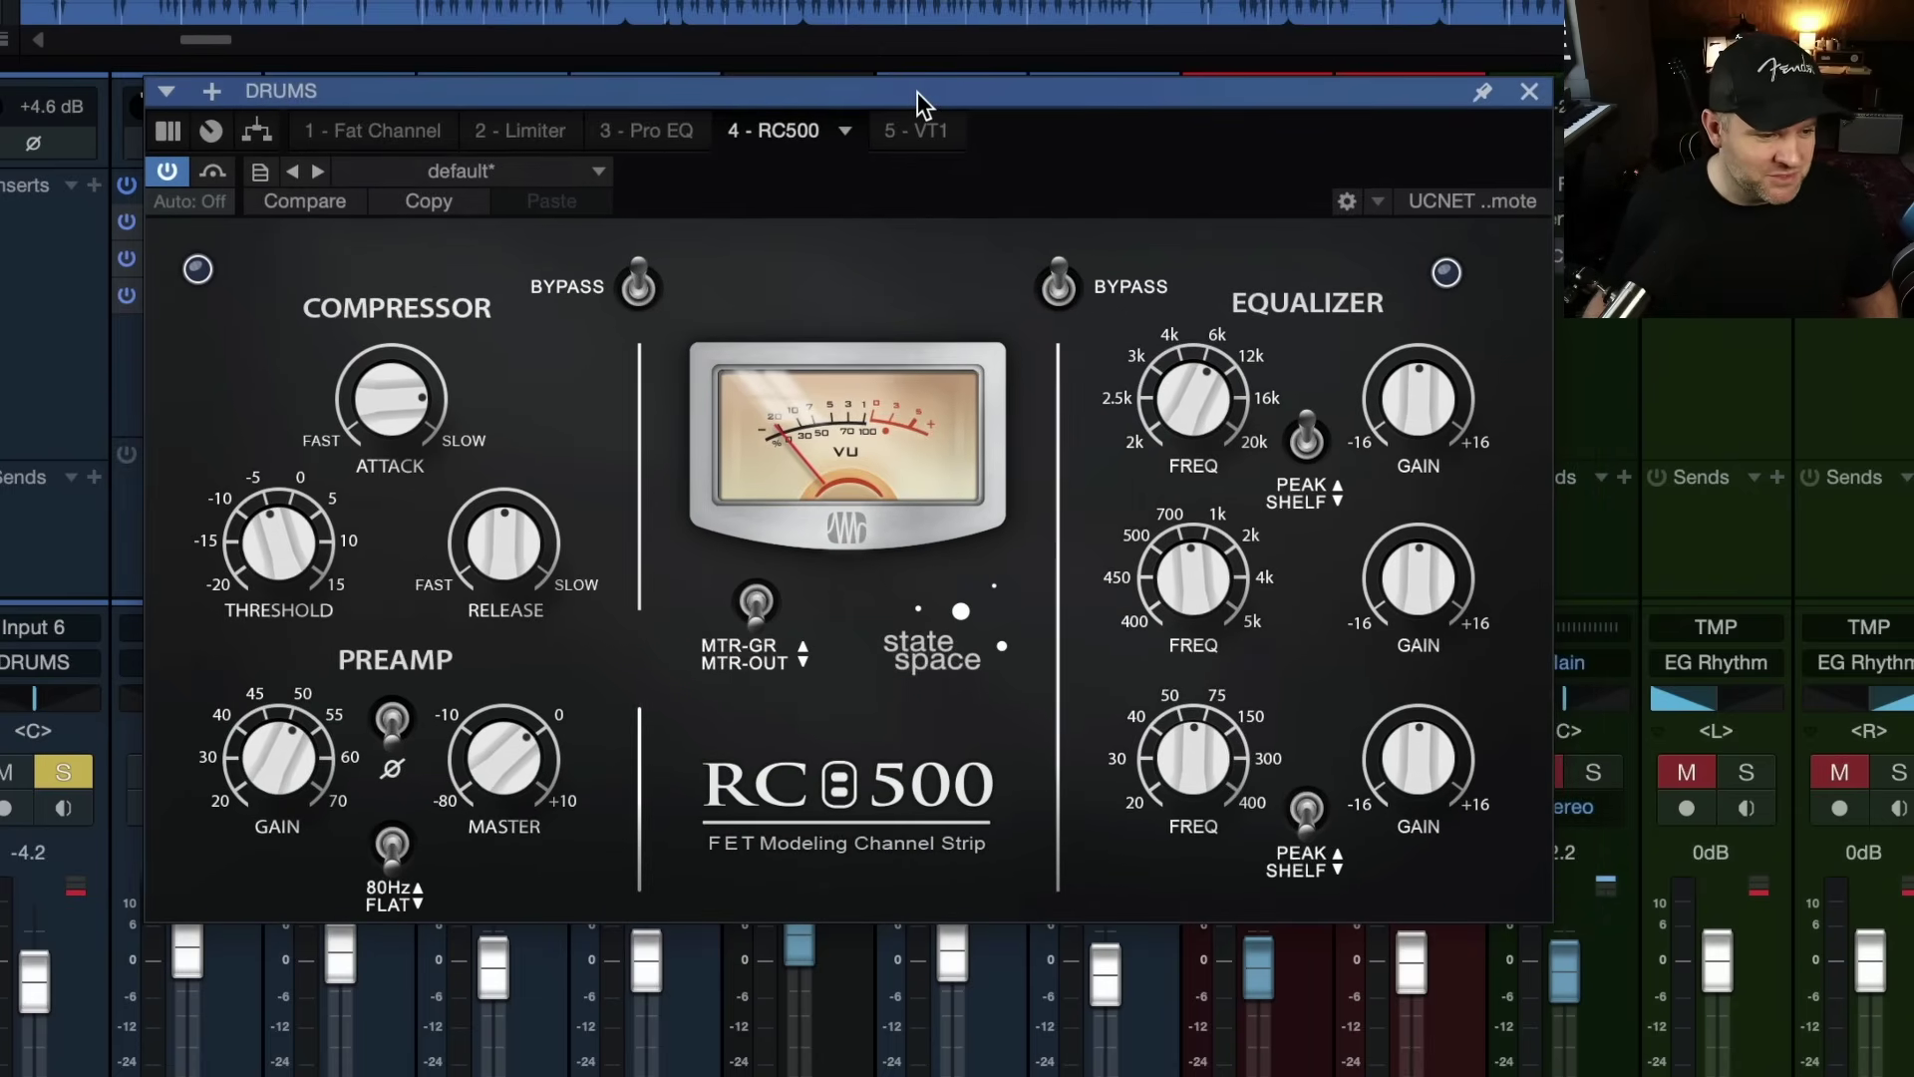
Step: Switch the RC500 preamp to its 80 Hz low cut, then return it to flat
click(392, 842)
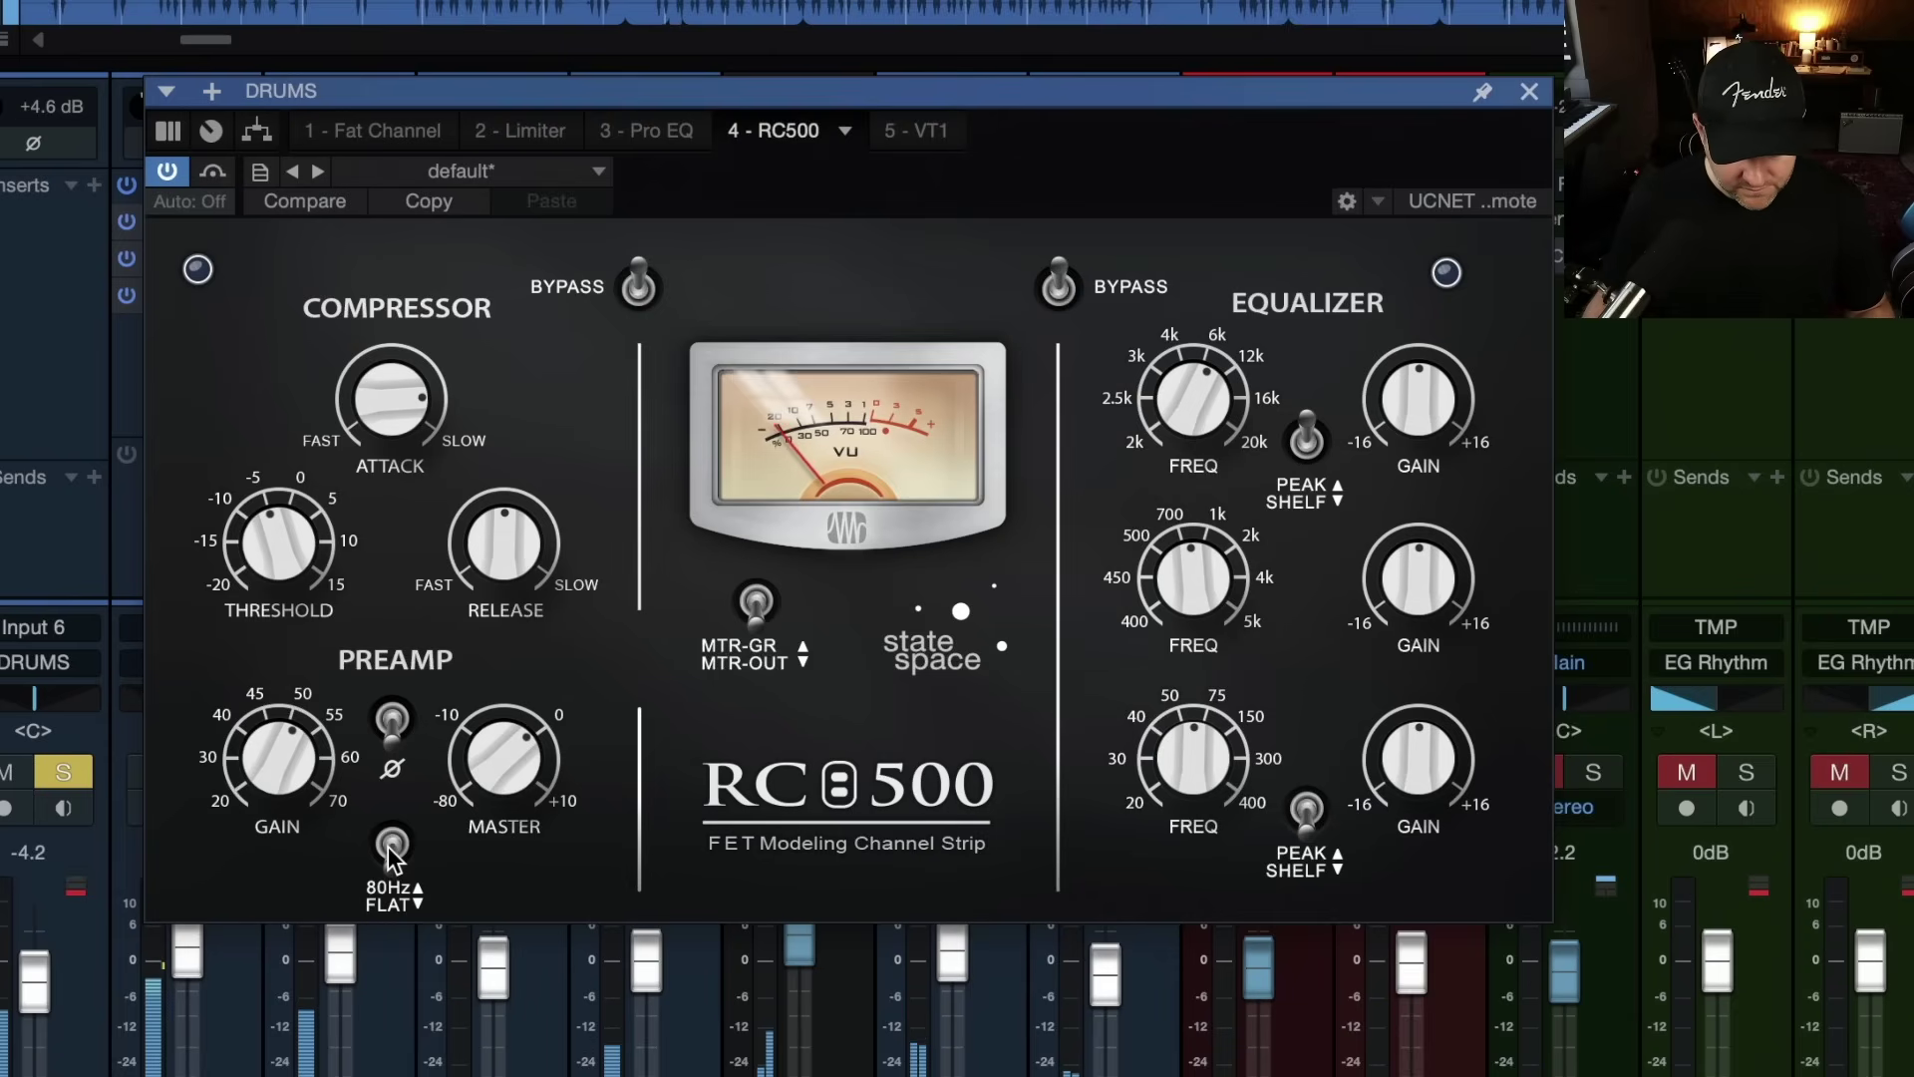
click(391, 844)
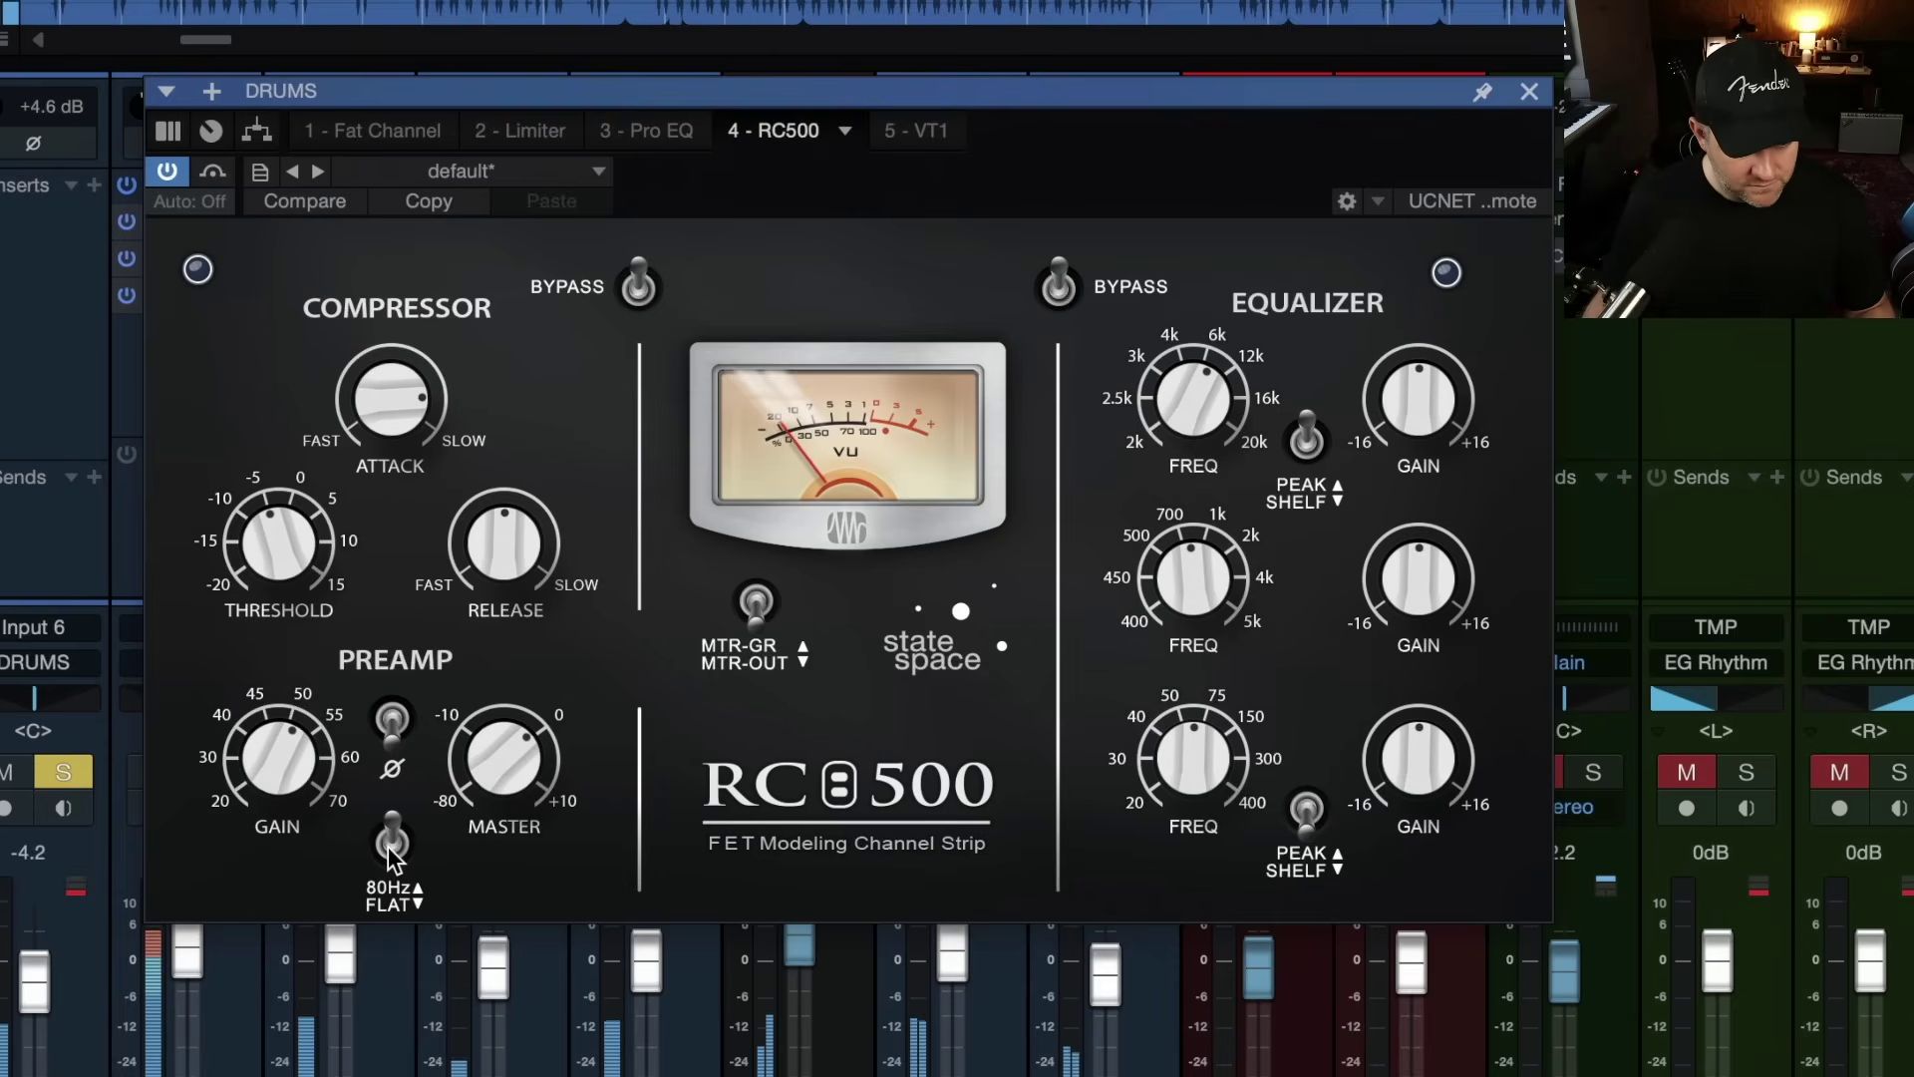
click(392, 842)
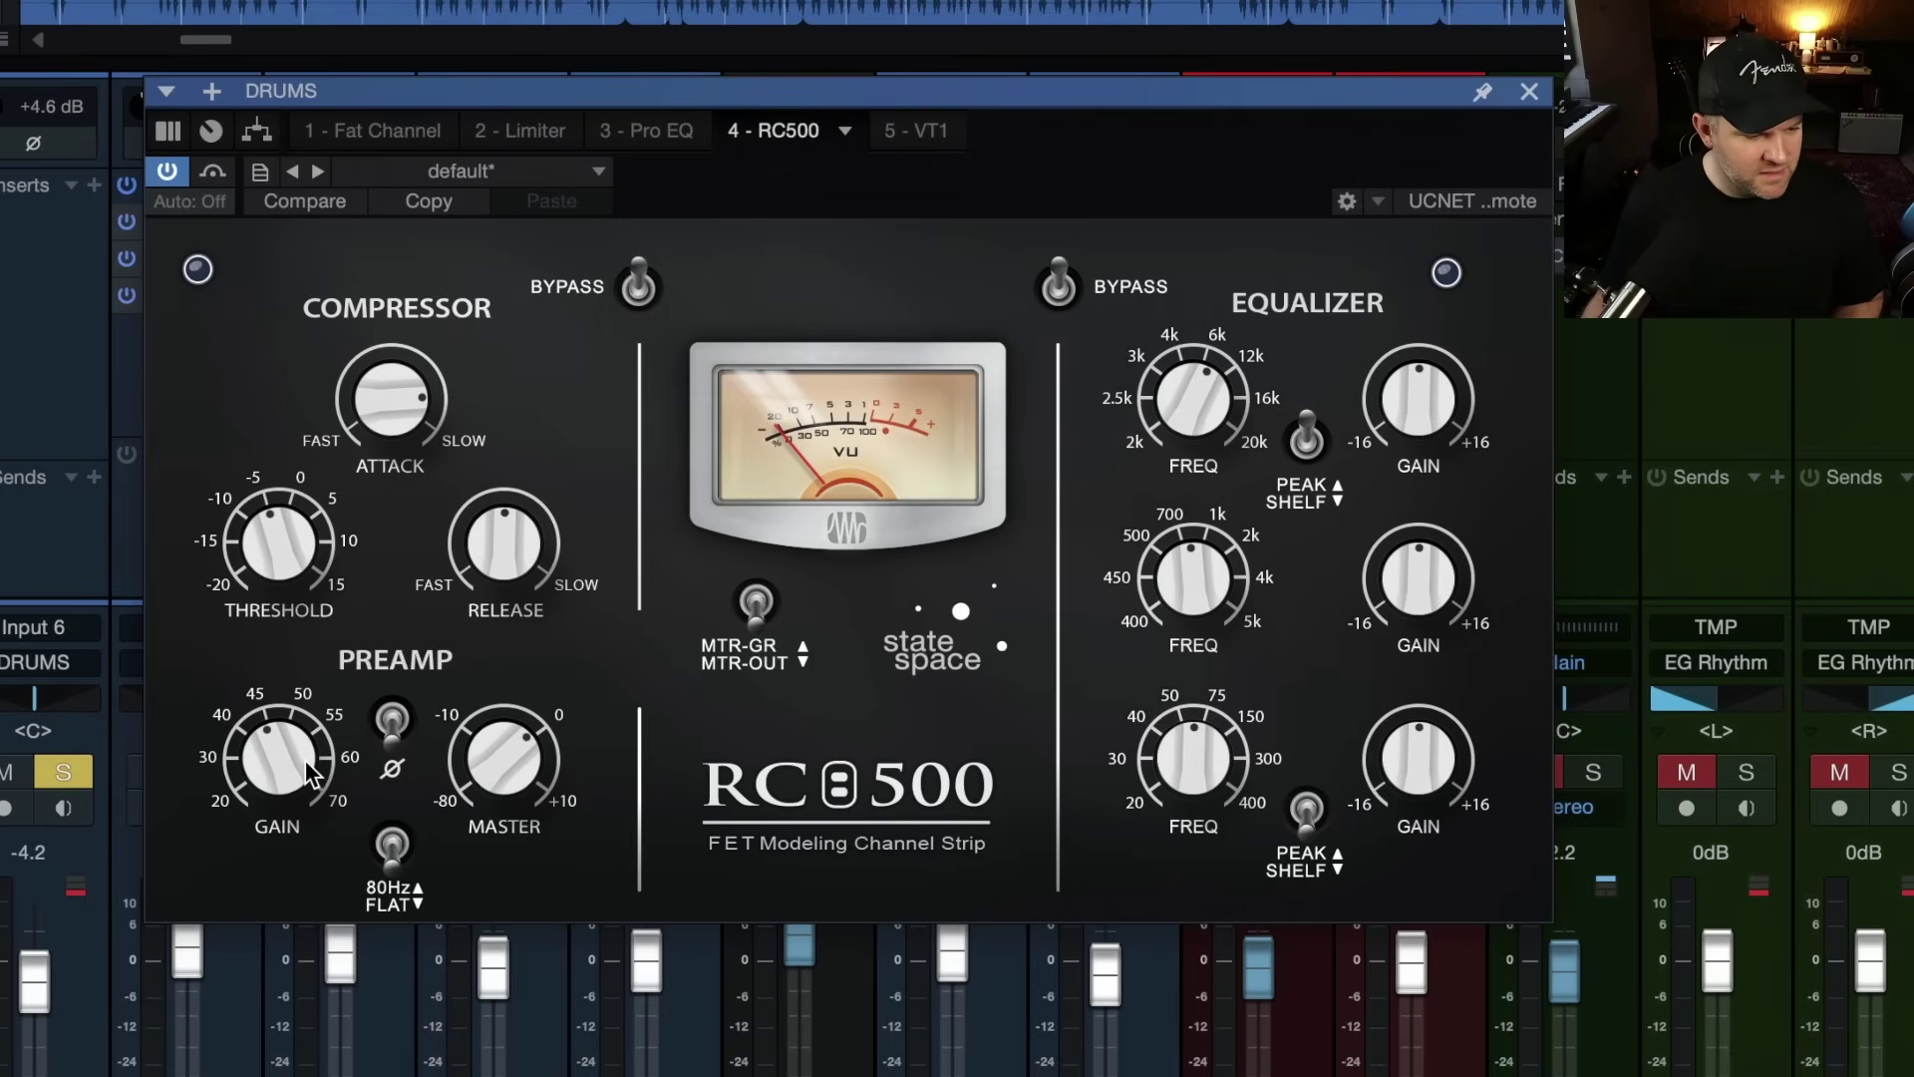
Step: Start playback and rough in the RC500 preamp gain (around 40–70) and master output
key(space)
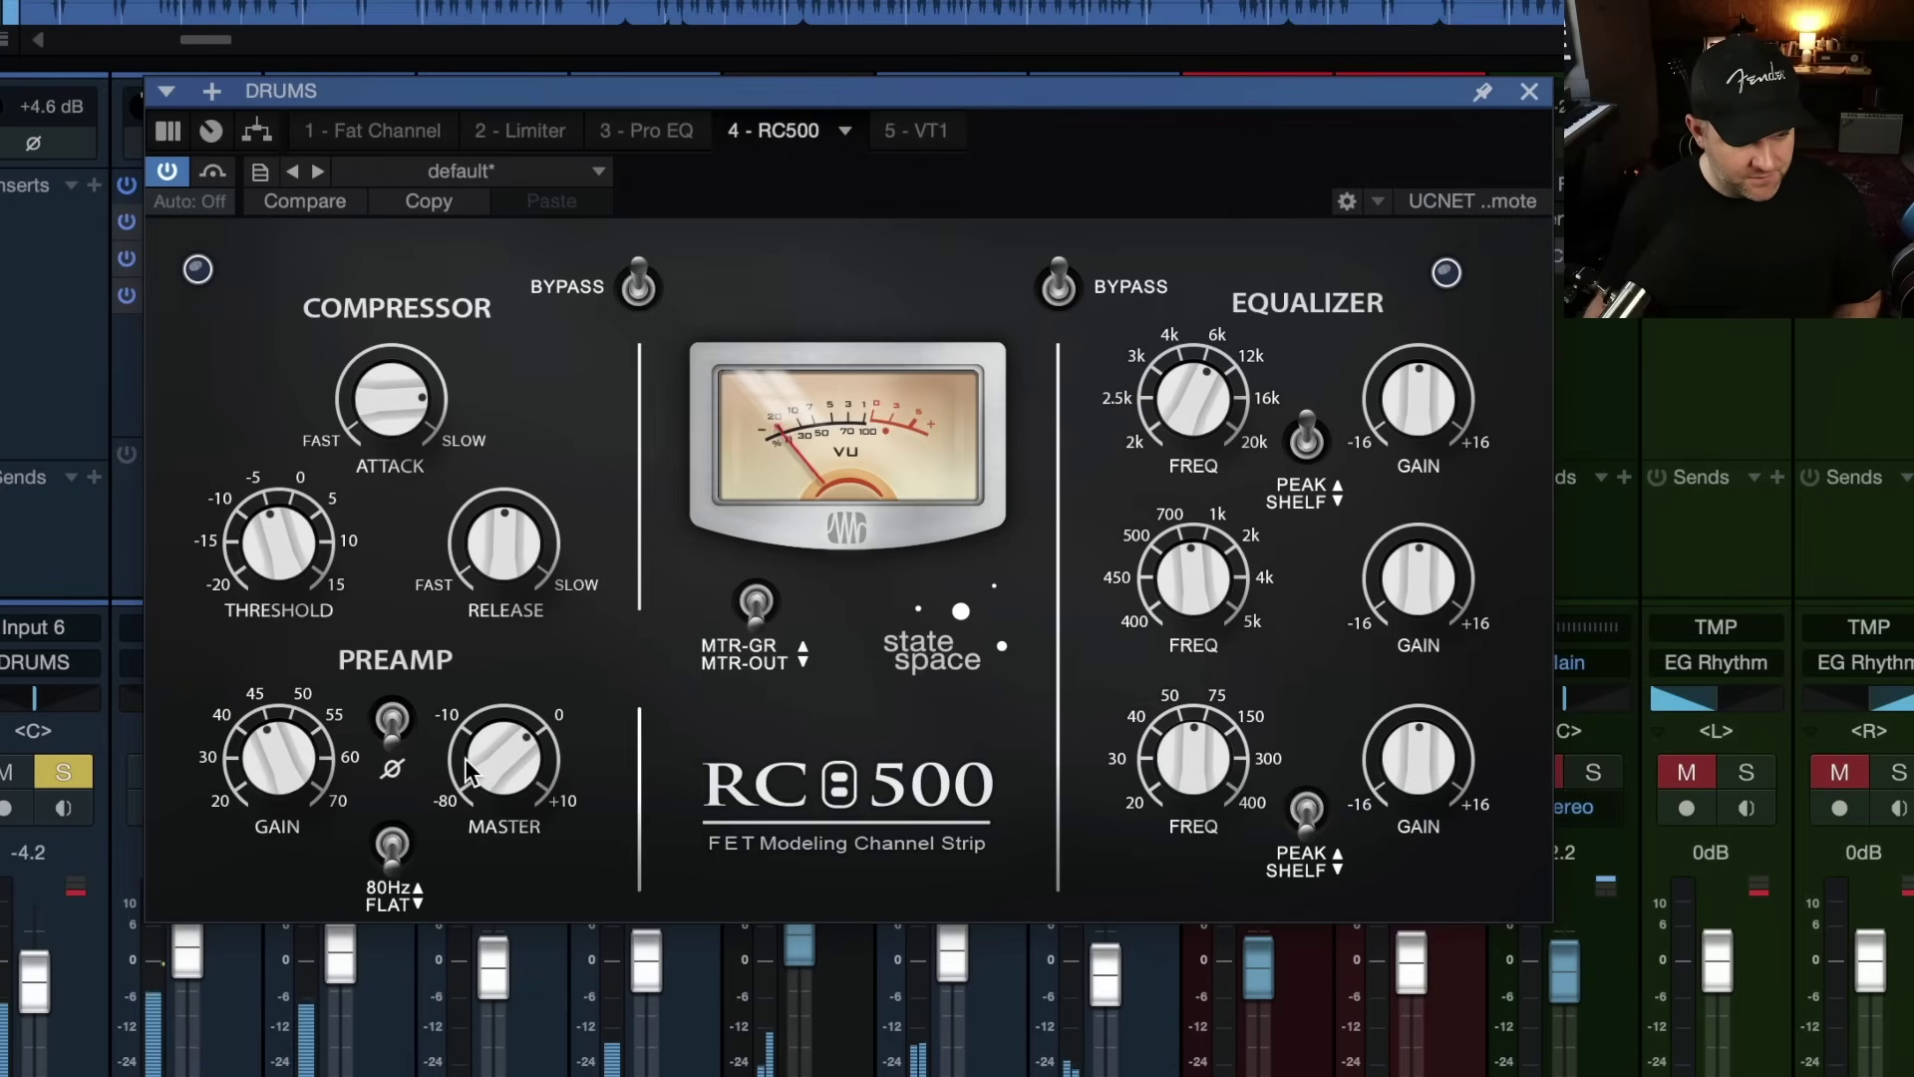
drag(465, 758, 452, 830)
drag(329, 774, 334, 563)
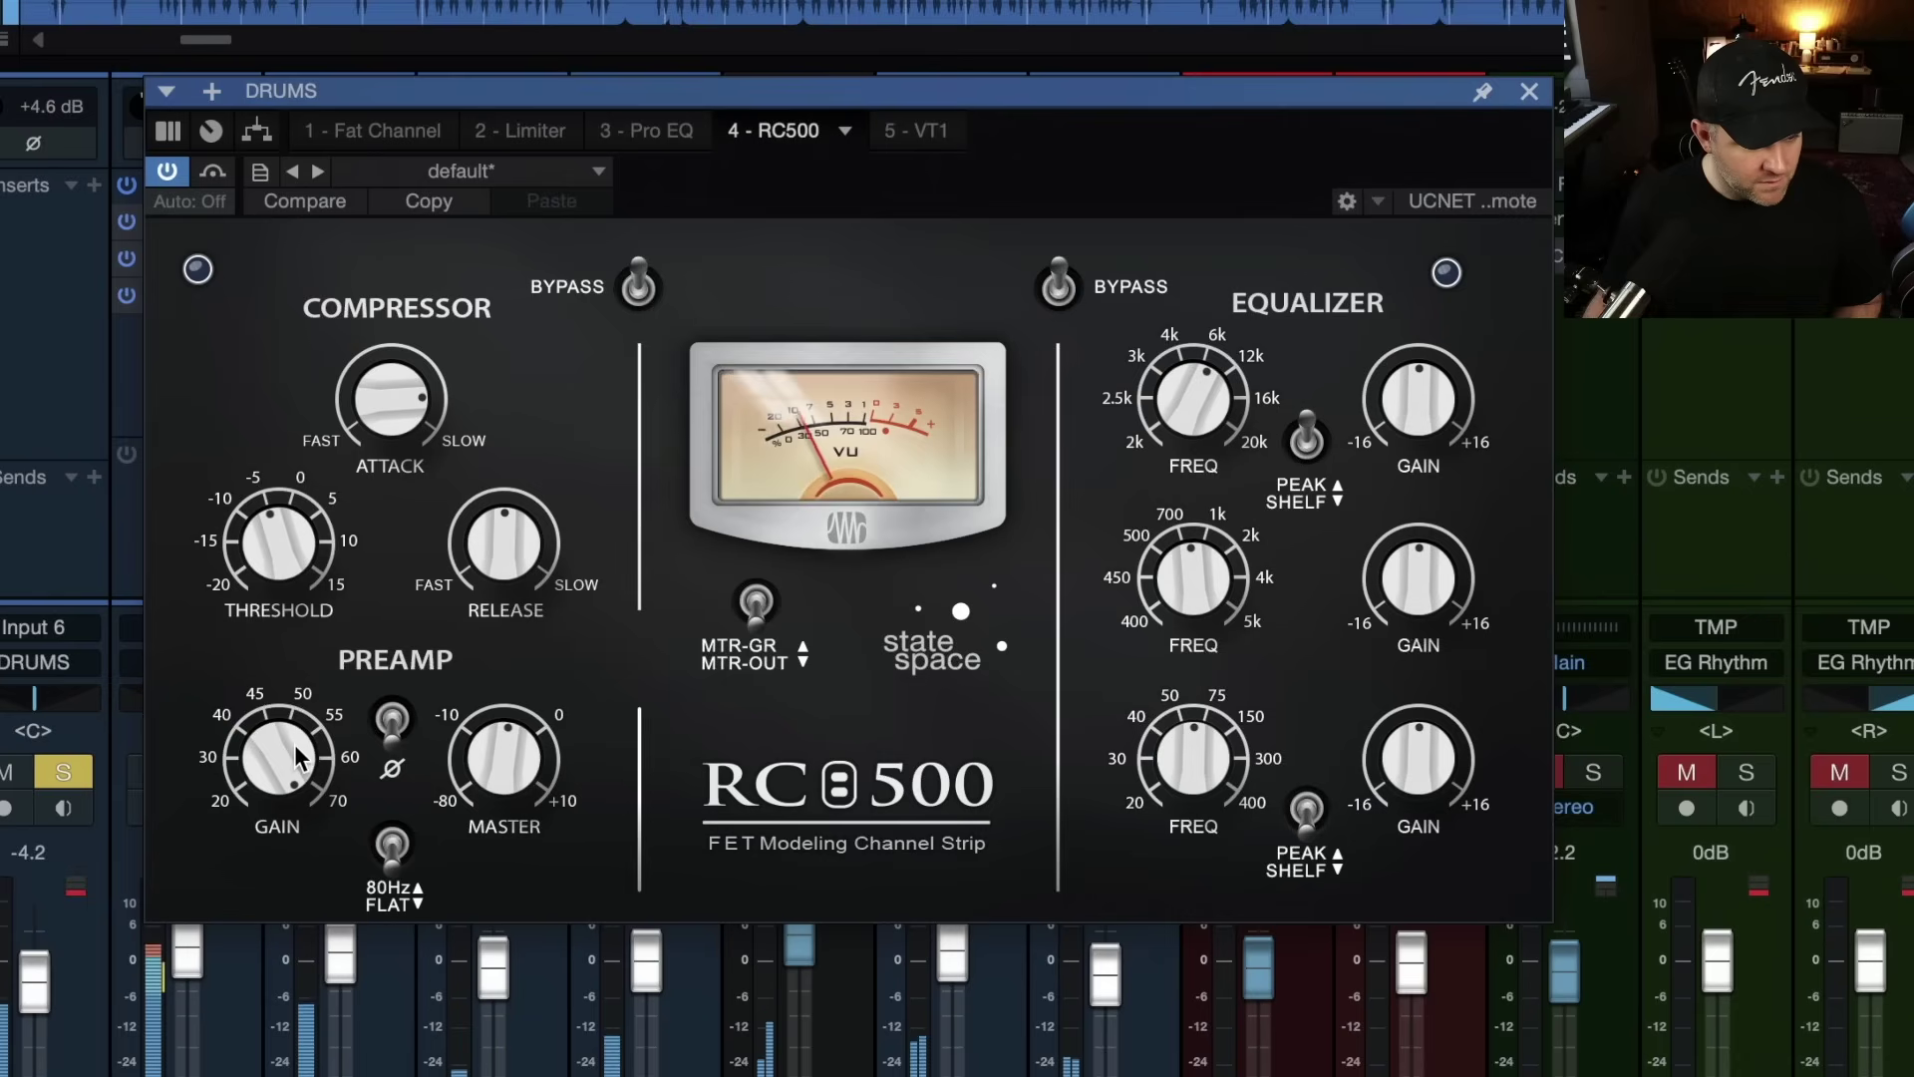
drag(287, 760, 284, 937)
drag(292, 777, 291, 818)
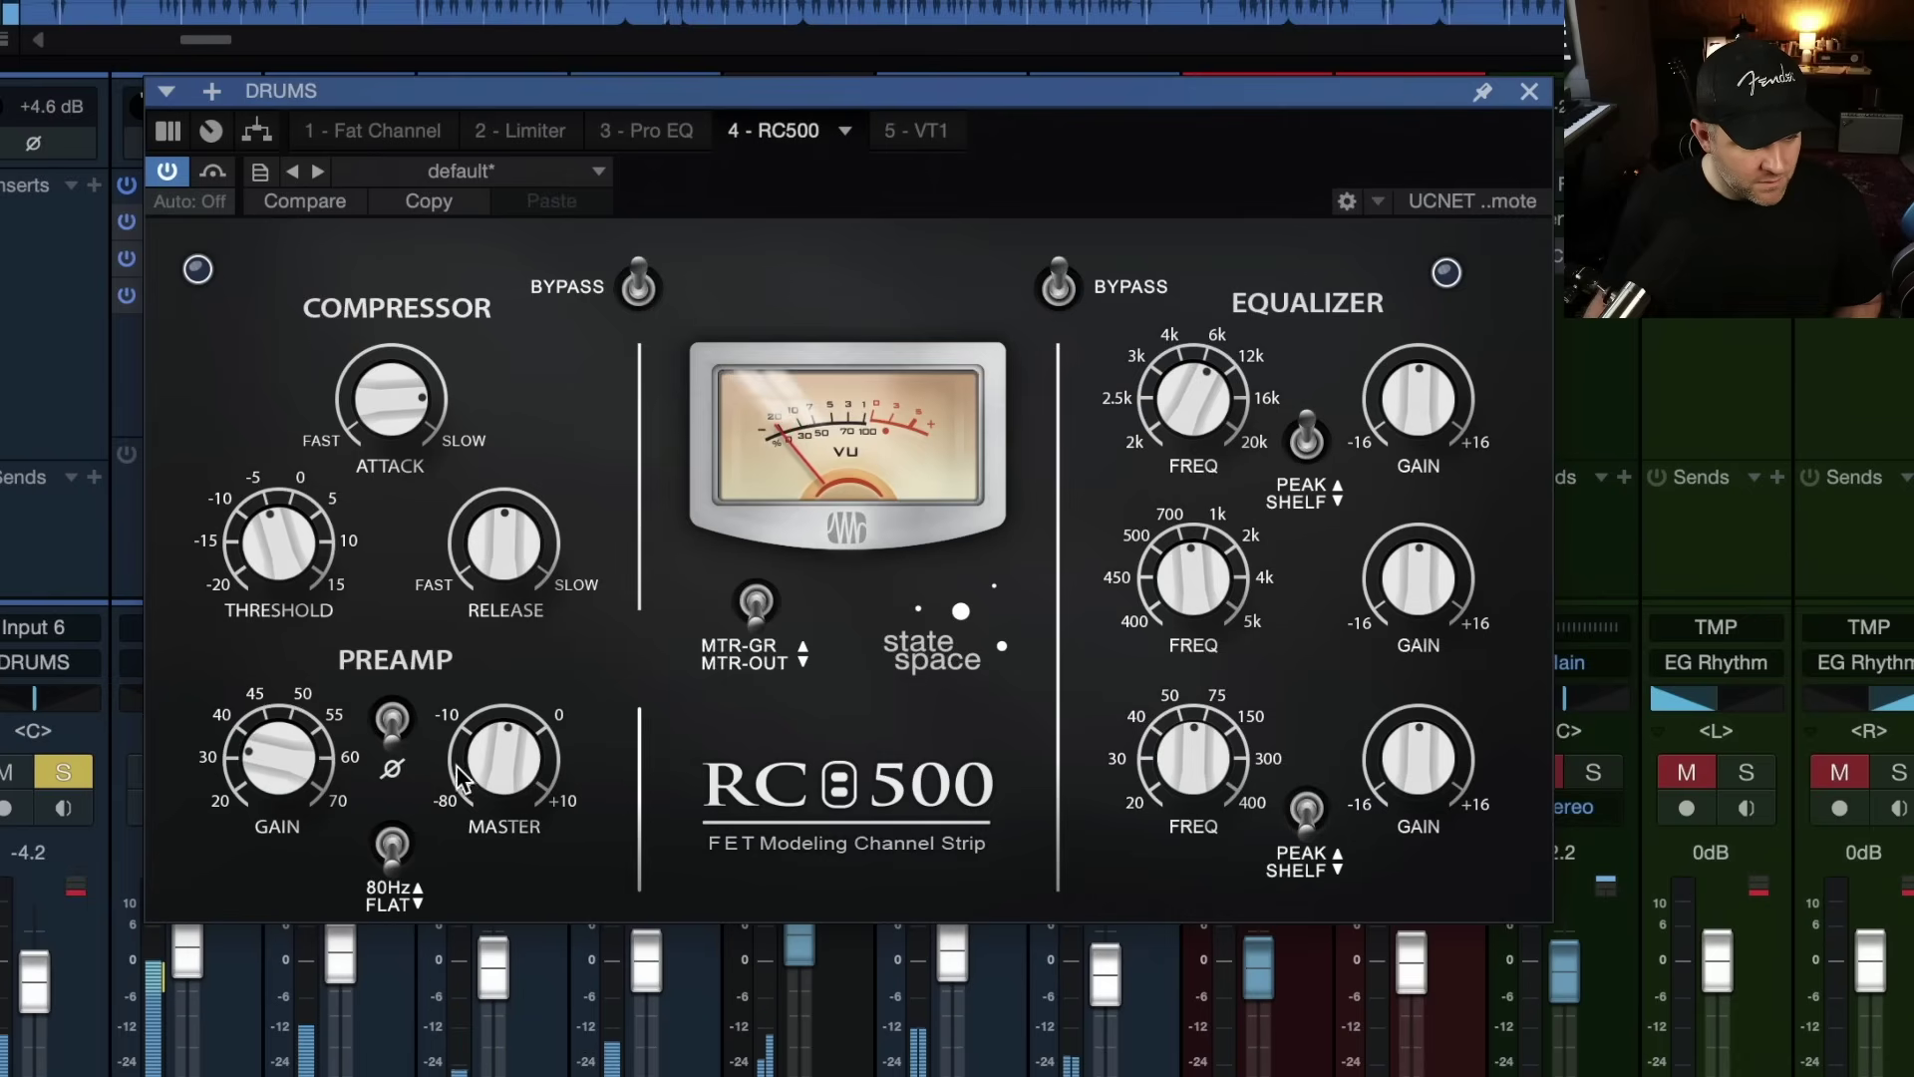
drag(498, 770, 500, 638)
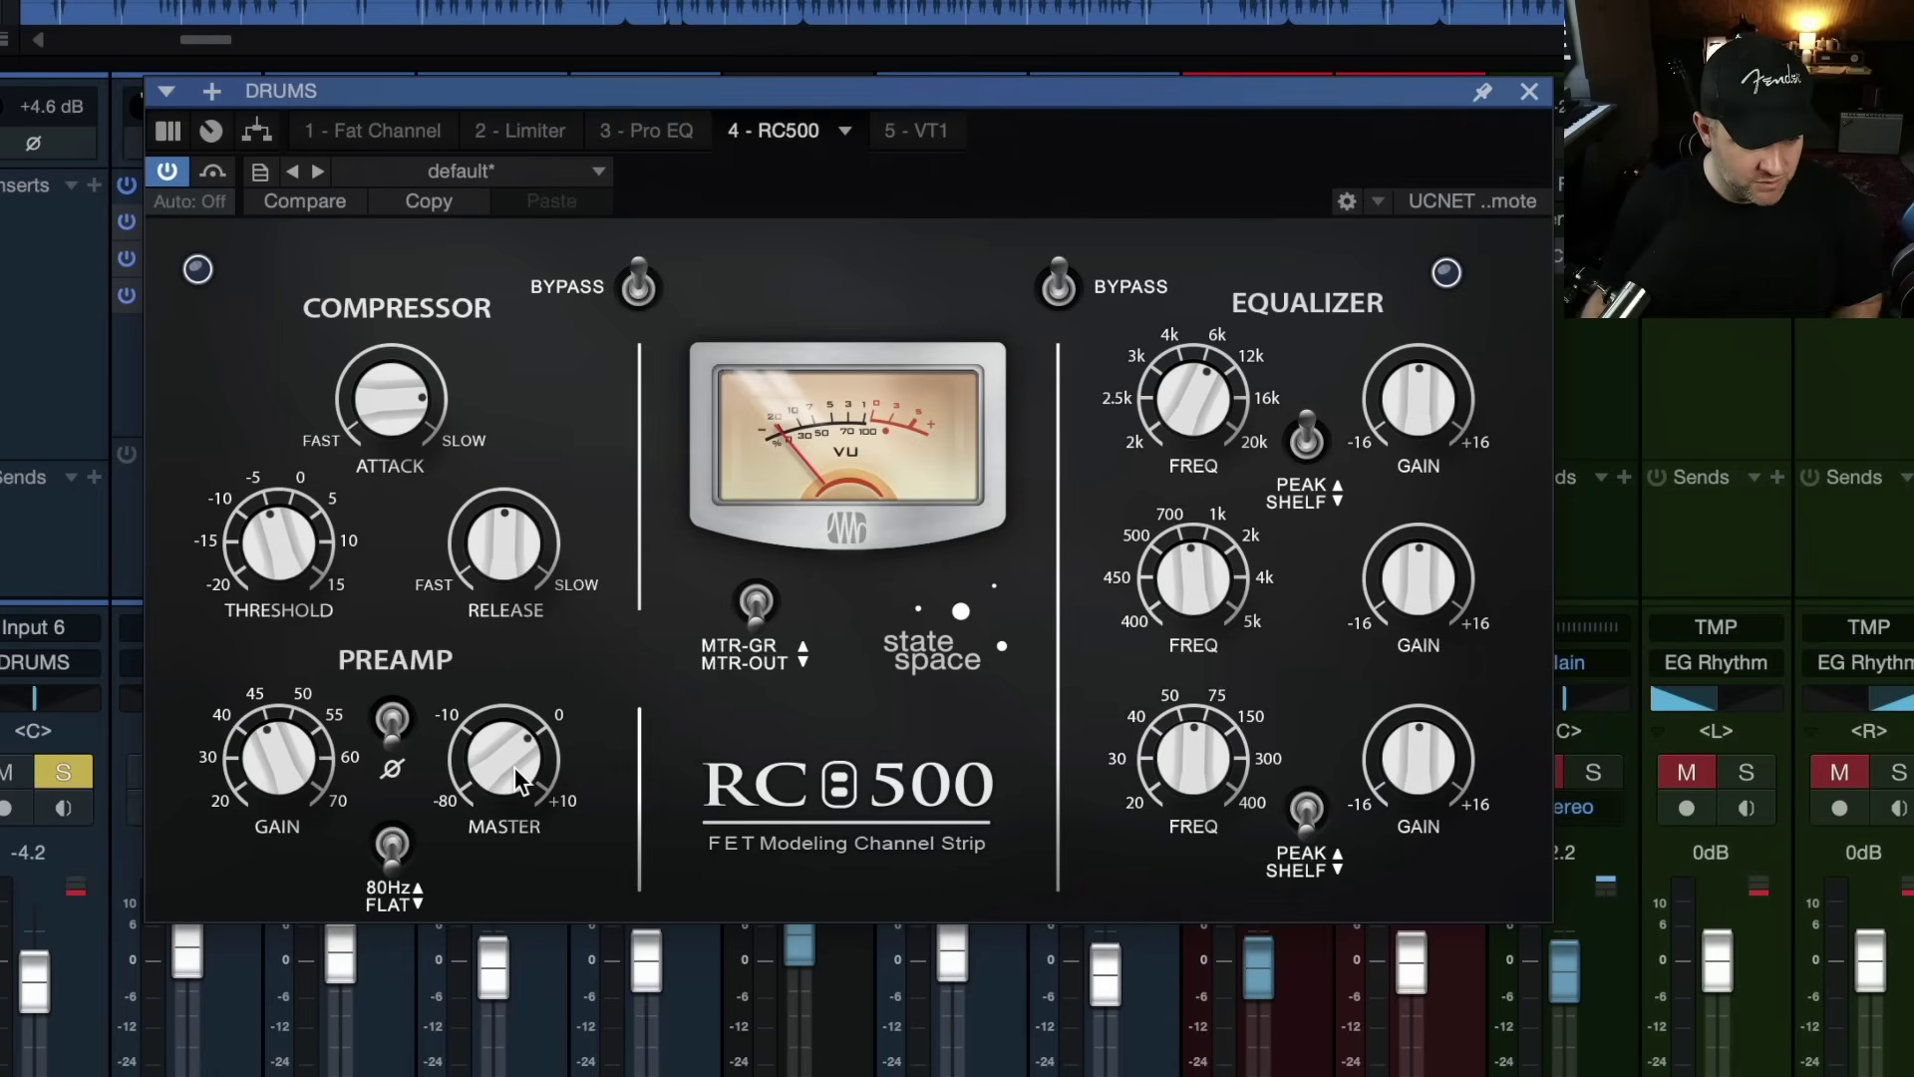
Step: Fine-tune the preamp gain near 70 and leave the master output at about halfway
drag(297, 767, 299, 783)
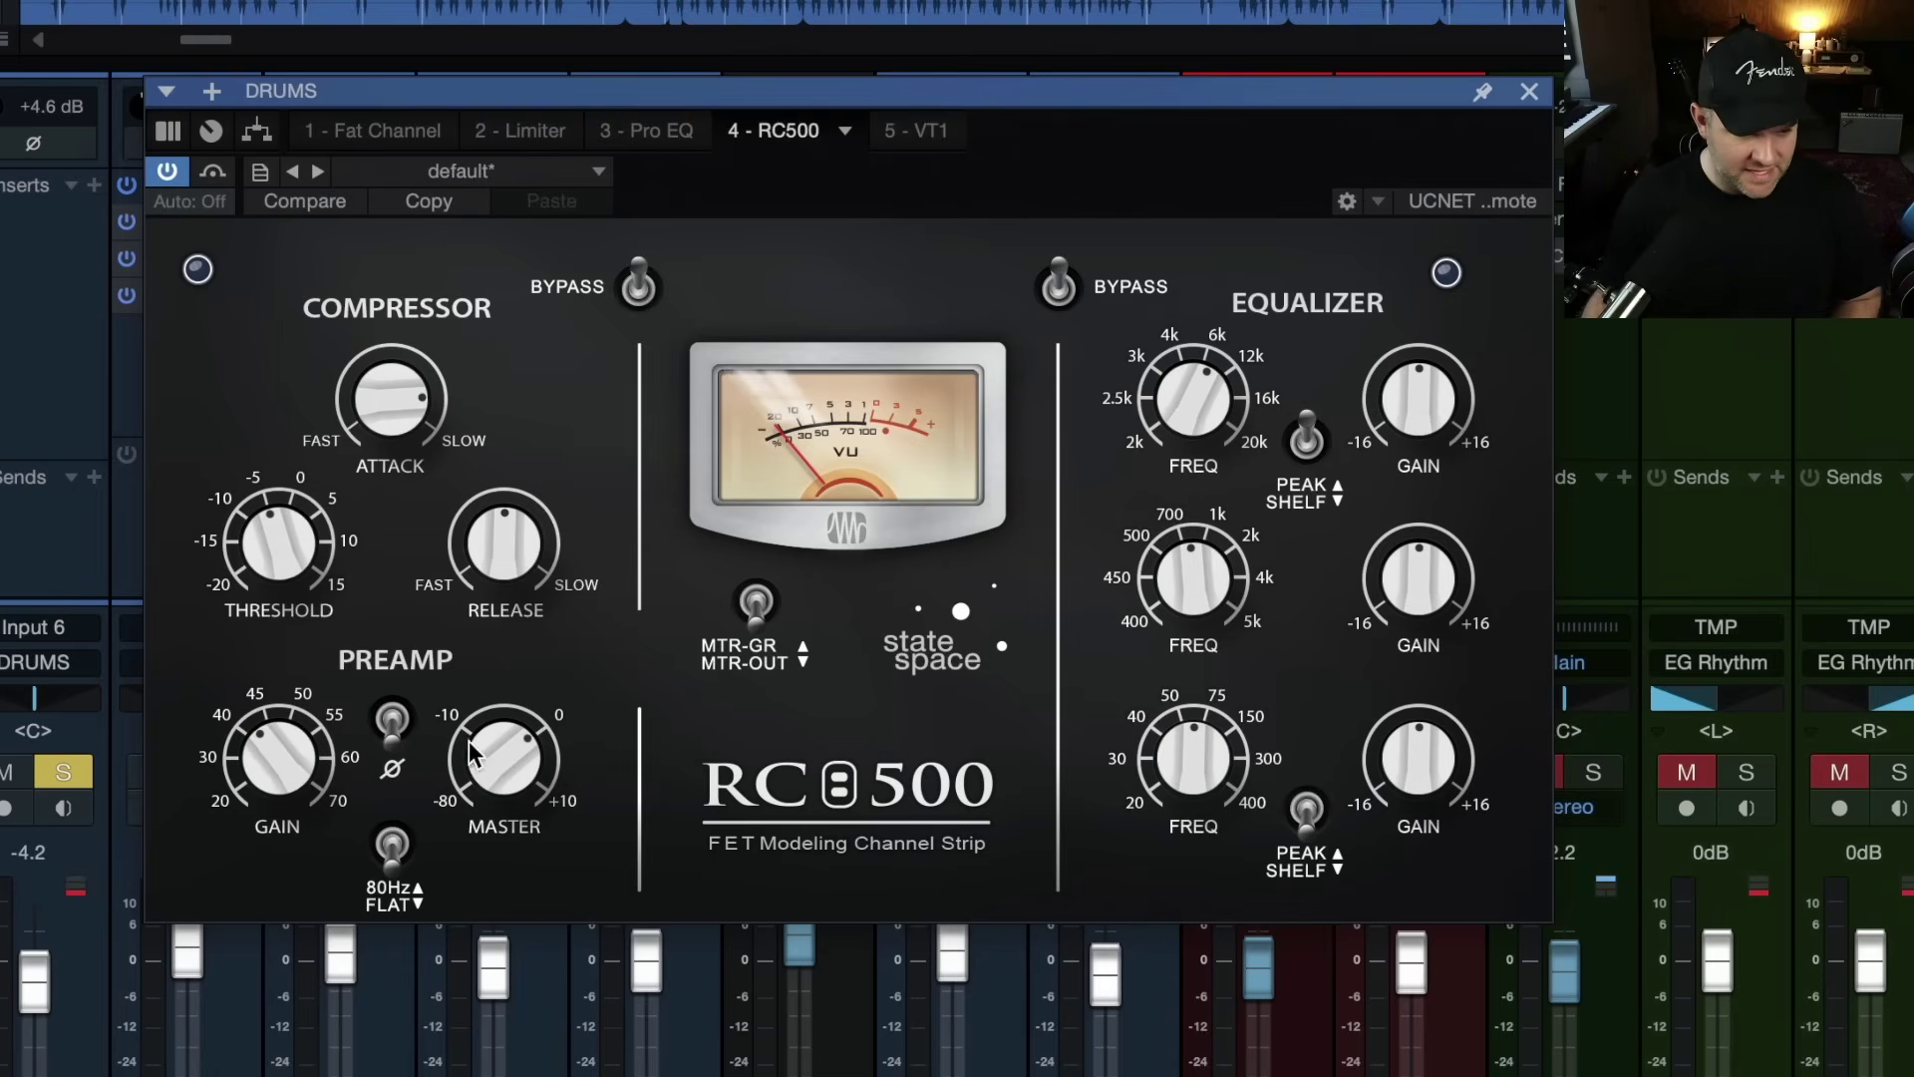
drag(501, 729, 501, 740)
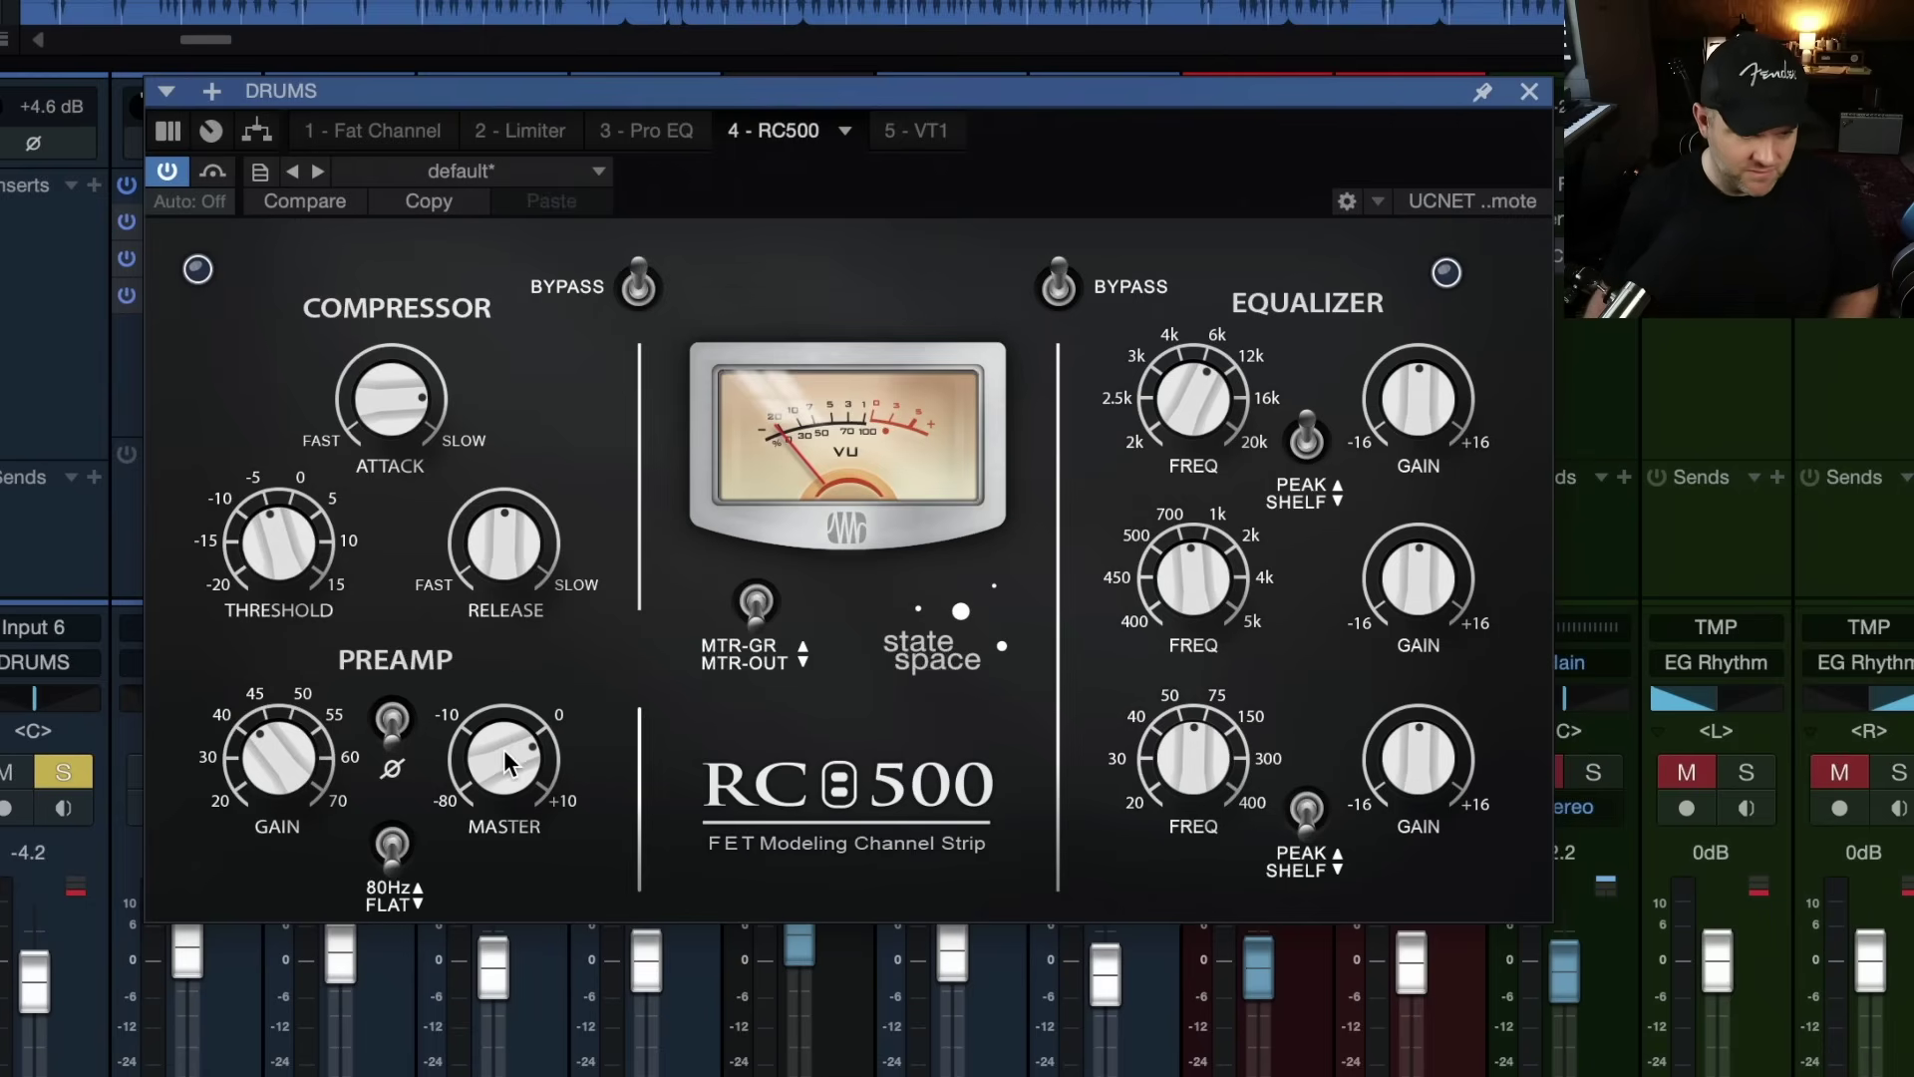
drag(504, 750, 512, 705)
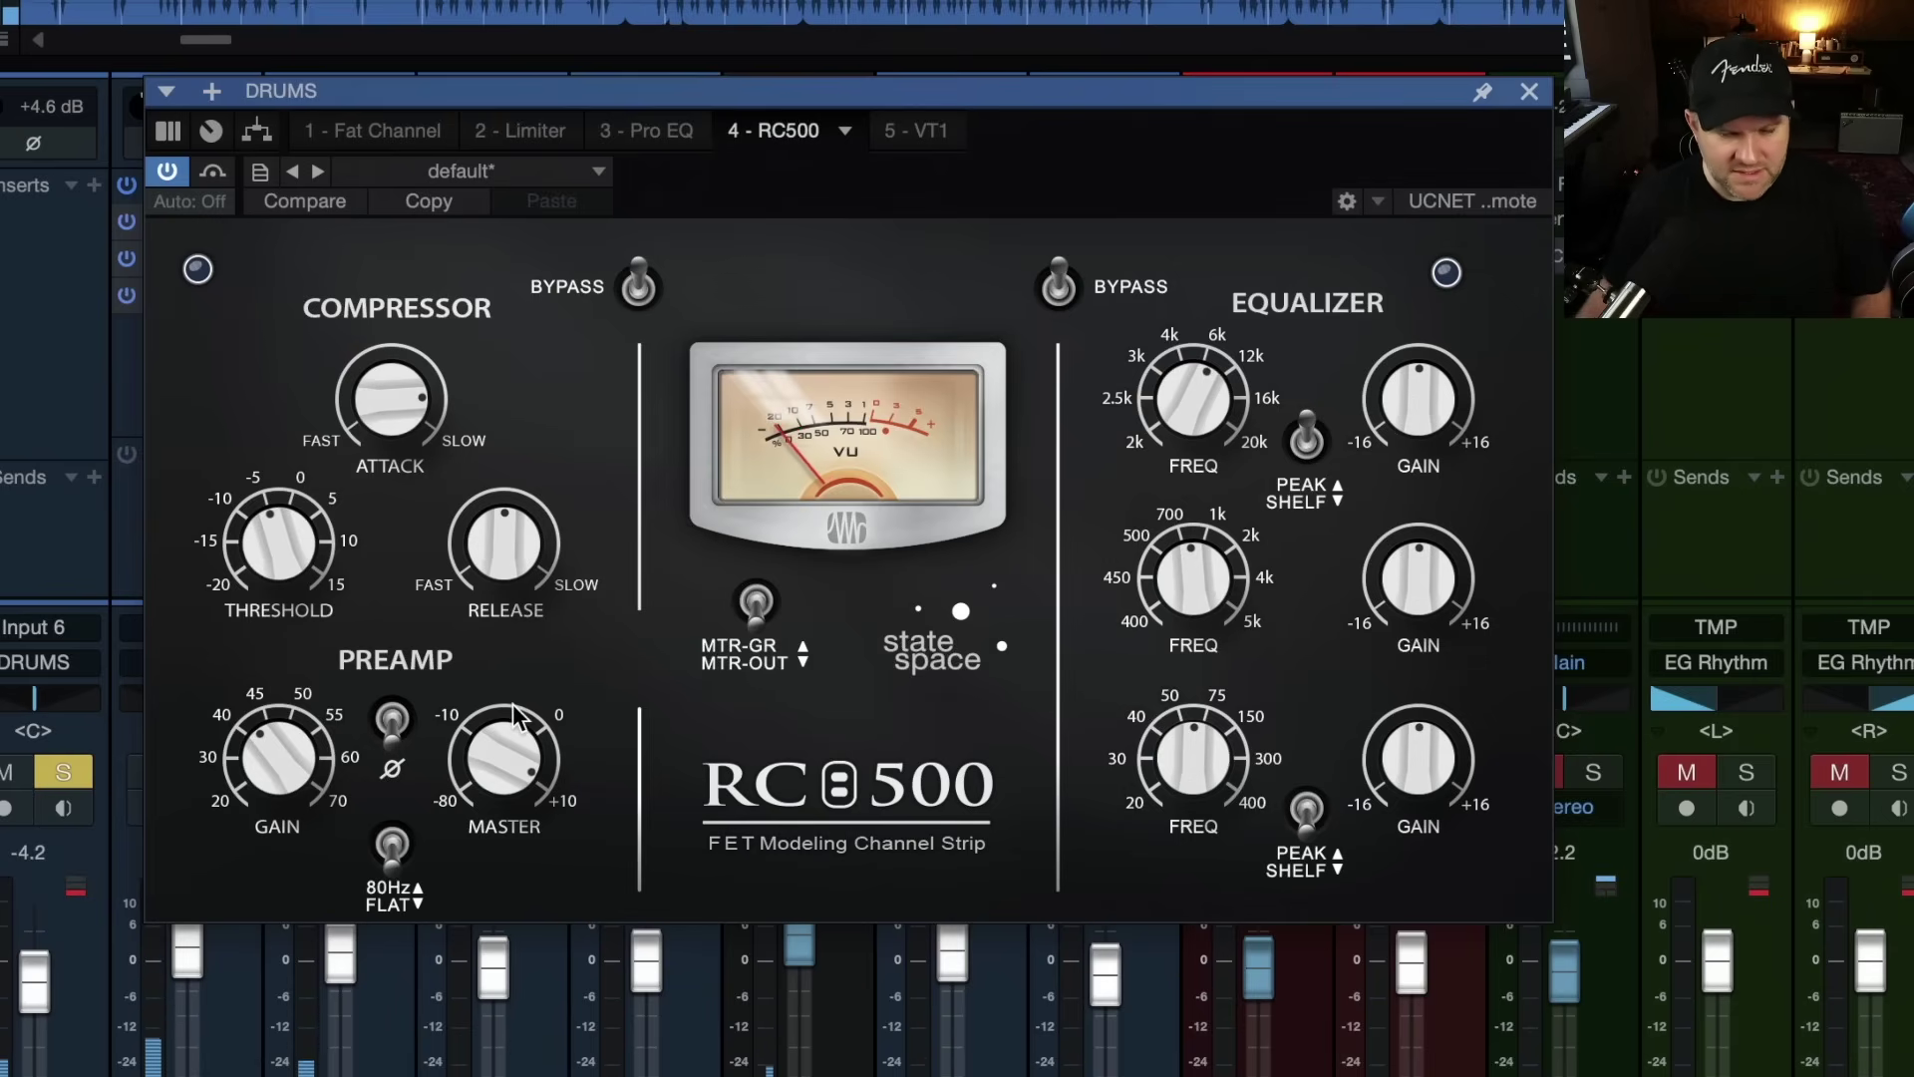
drag(482, 768, 482, 826)
drag(312, 771, 327, 548)
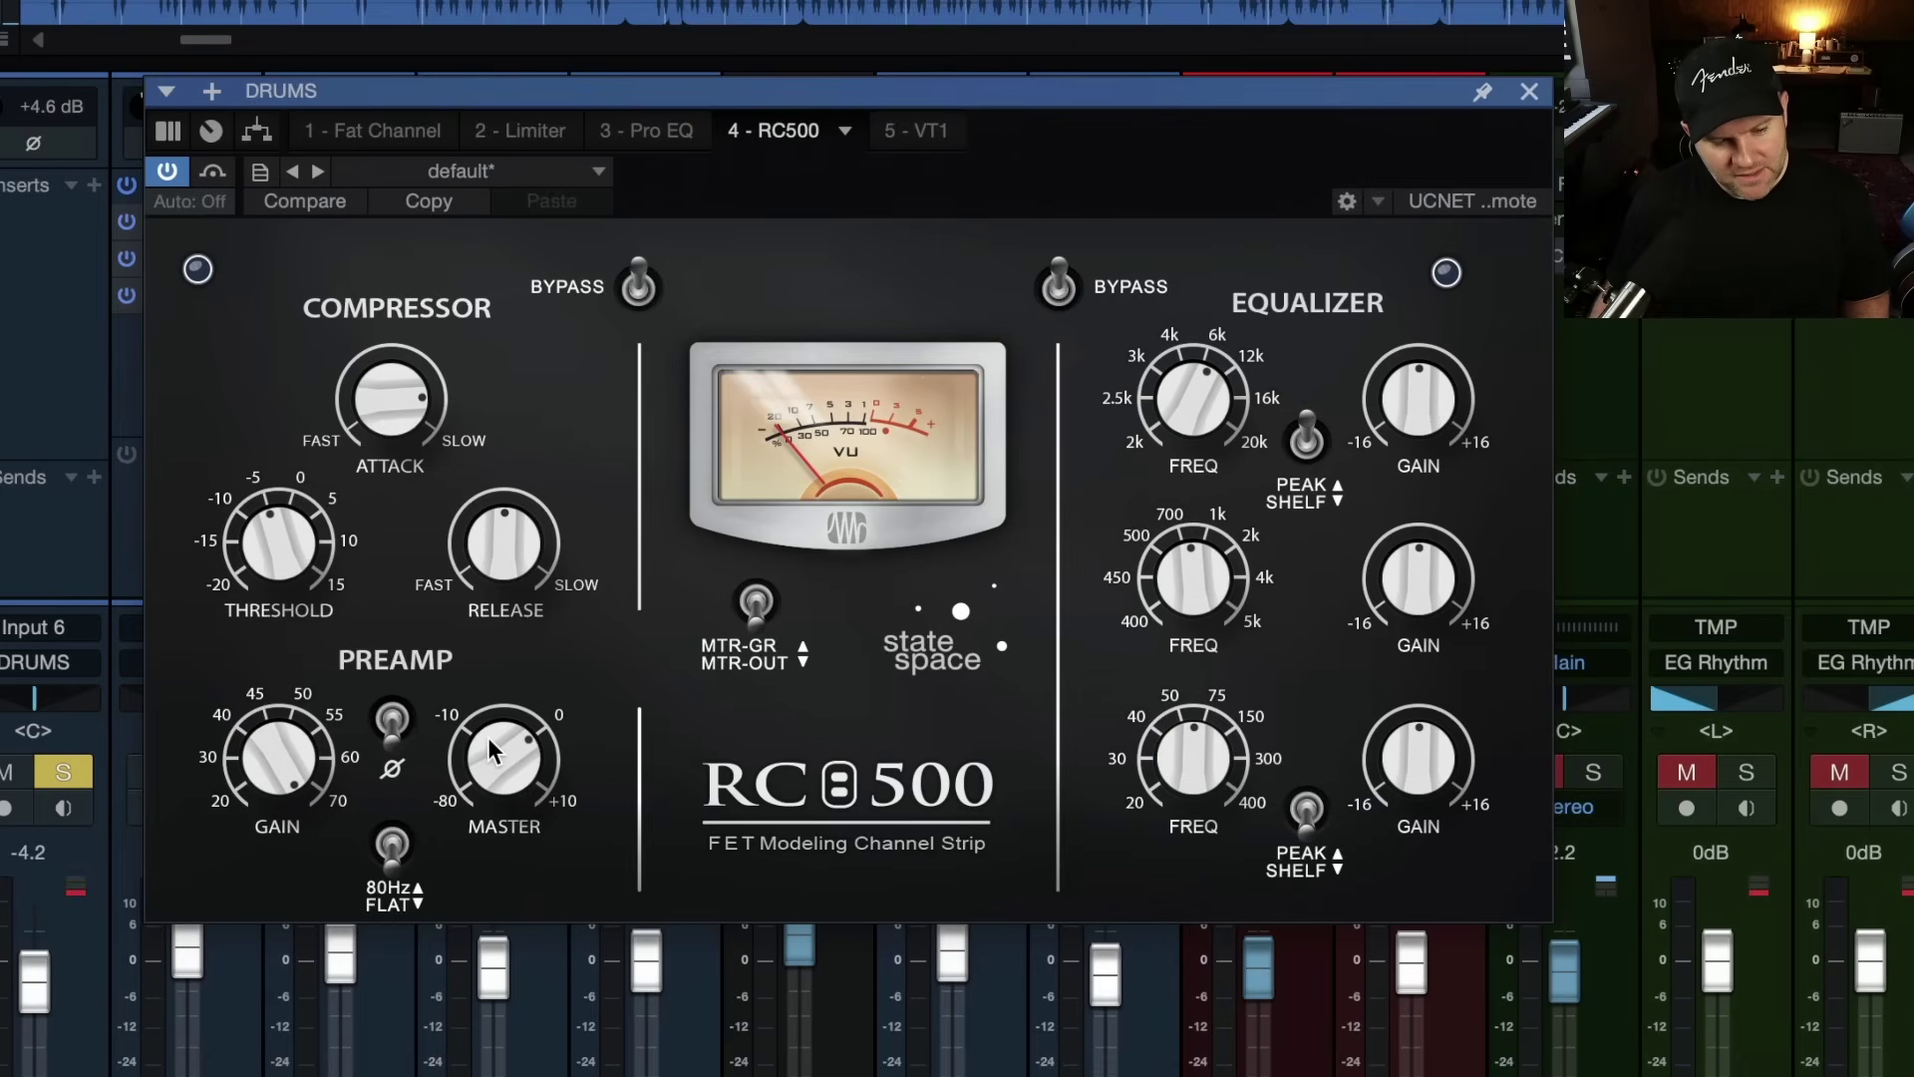
drag(488, 749, 475, 892)
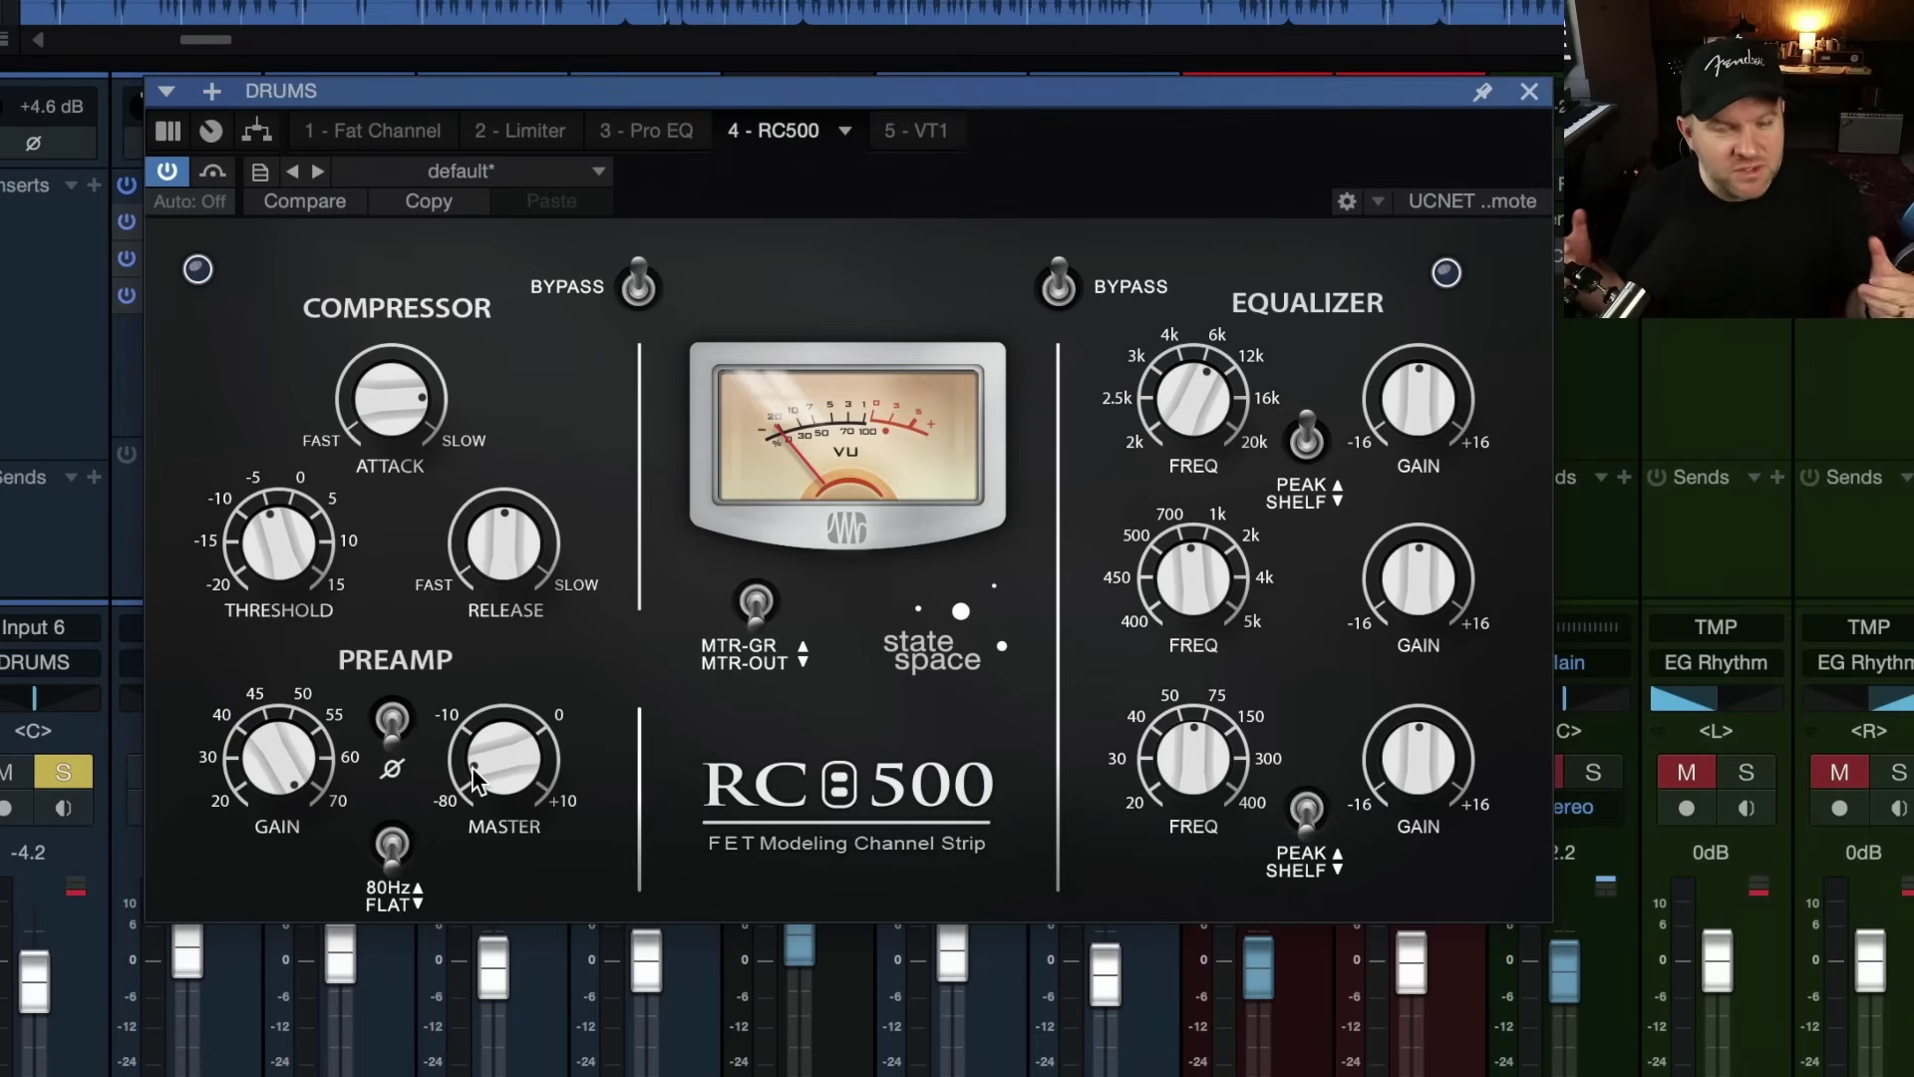
drag(474, 774, 496, 650)
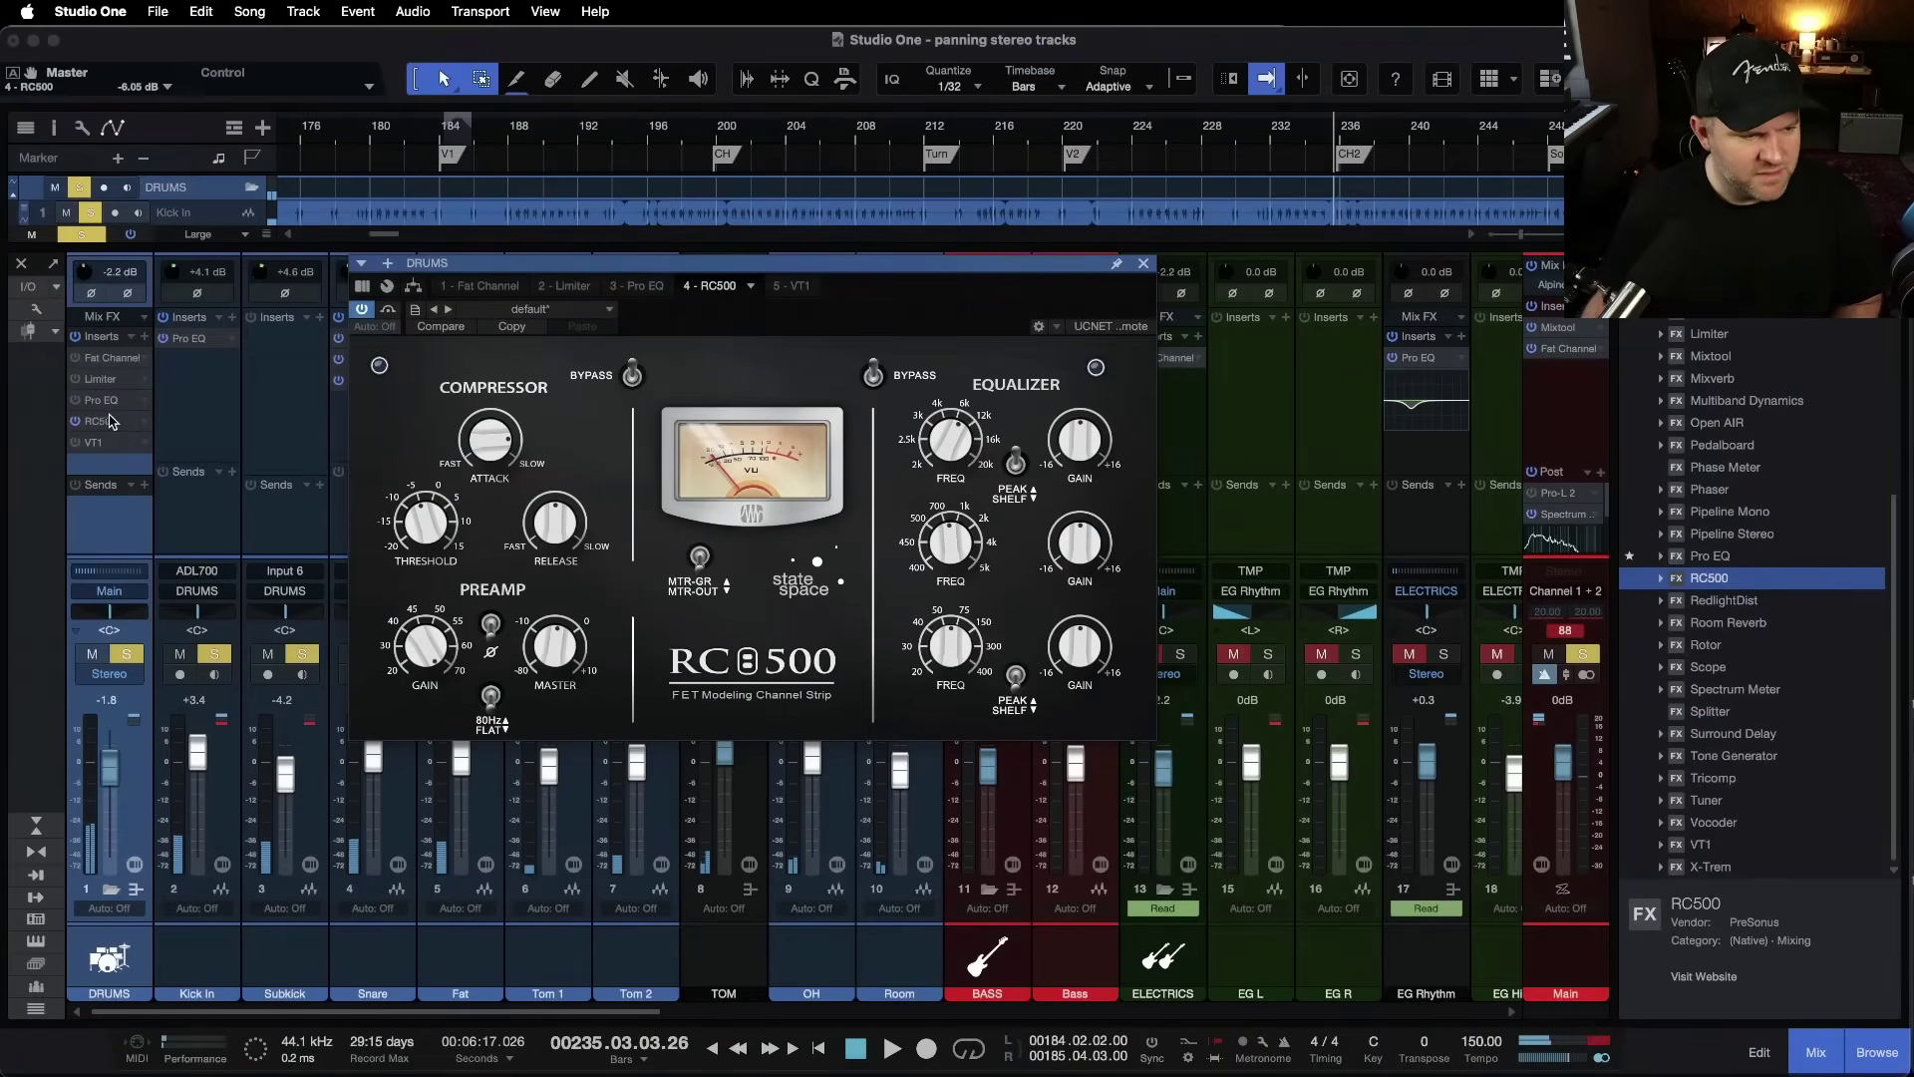
Step: Duplicate the RC500 and place RC500 (2) directly after the original in the DRUMS inserts
mouse_move(101, 427)
mouse_down()
mouse_move(104, 463)
mouse_move(104, 420)
mouse_up()
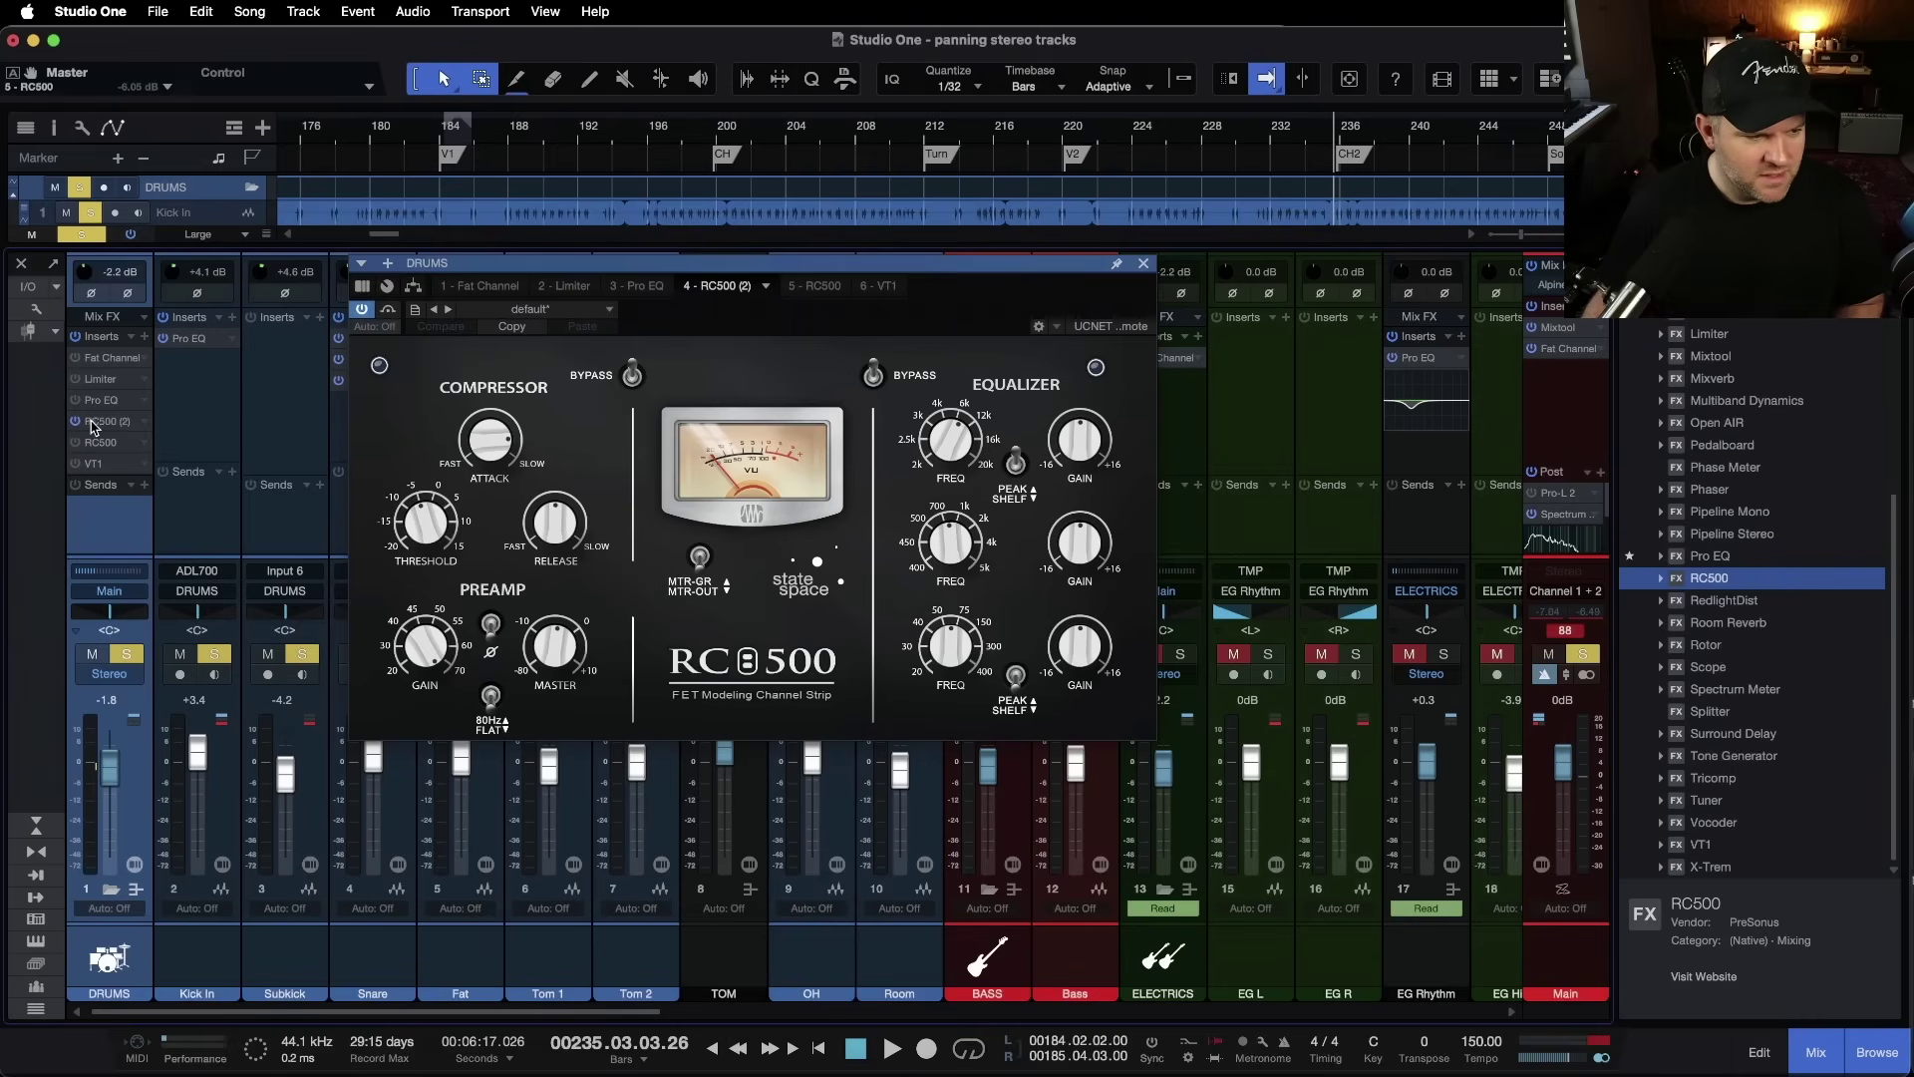
drag(108, 429, 104, 453)
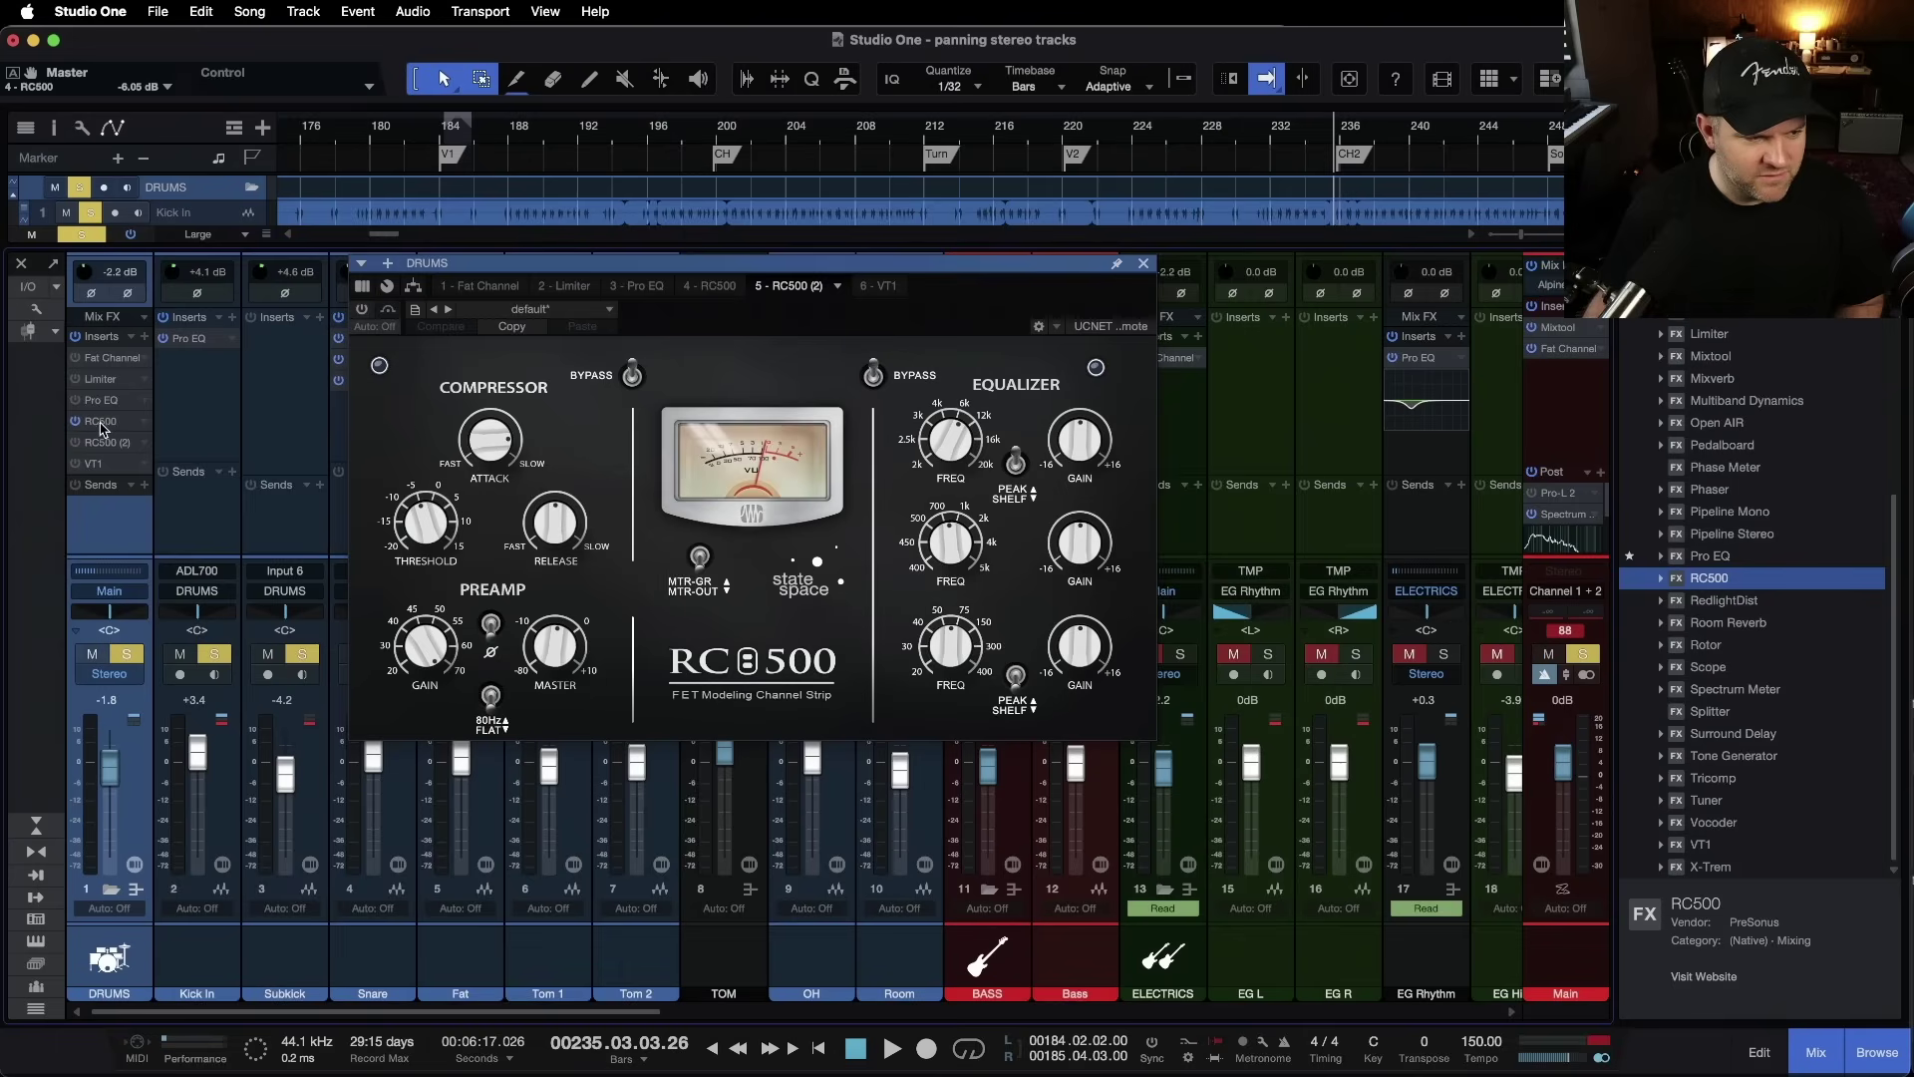
click(432, 716)
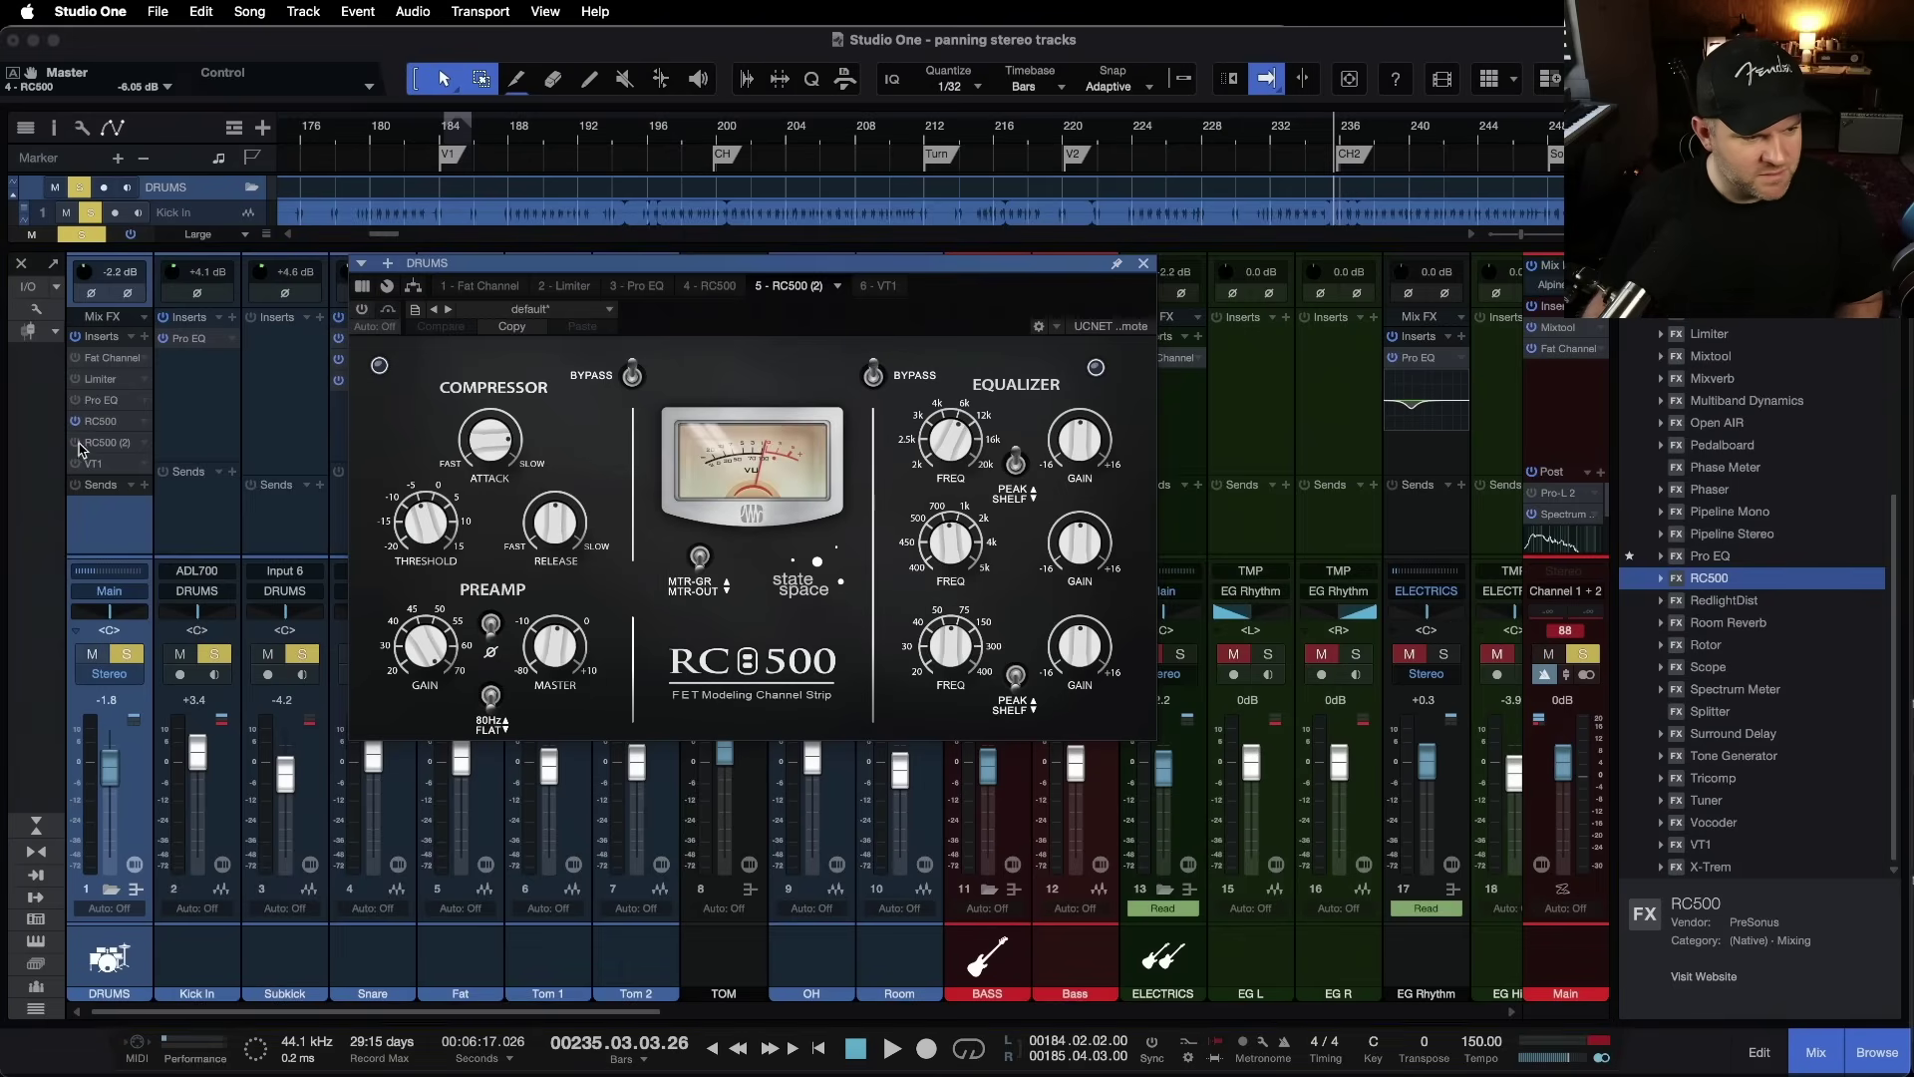
Step: Switch the original RC500 on and raise its master output to 3.12 dB during playback
click(91, 427)
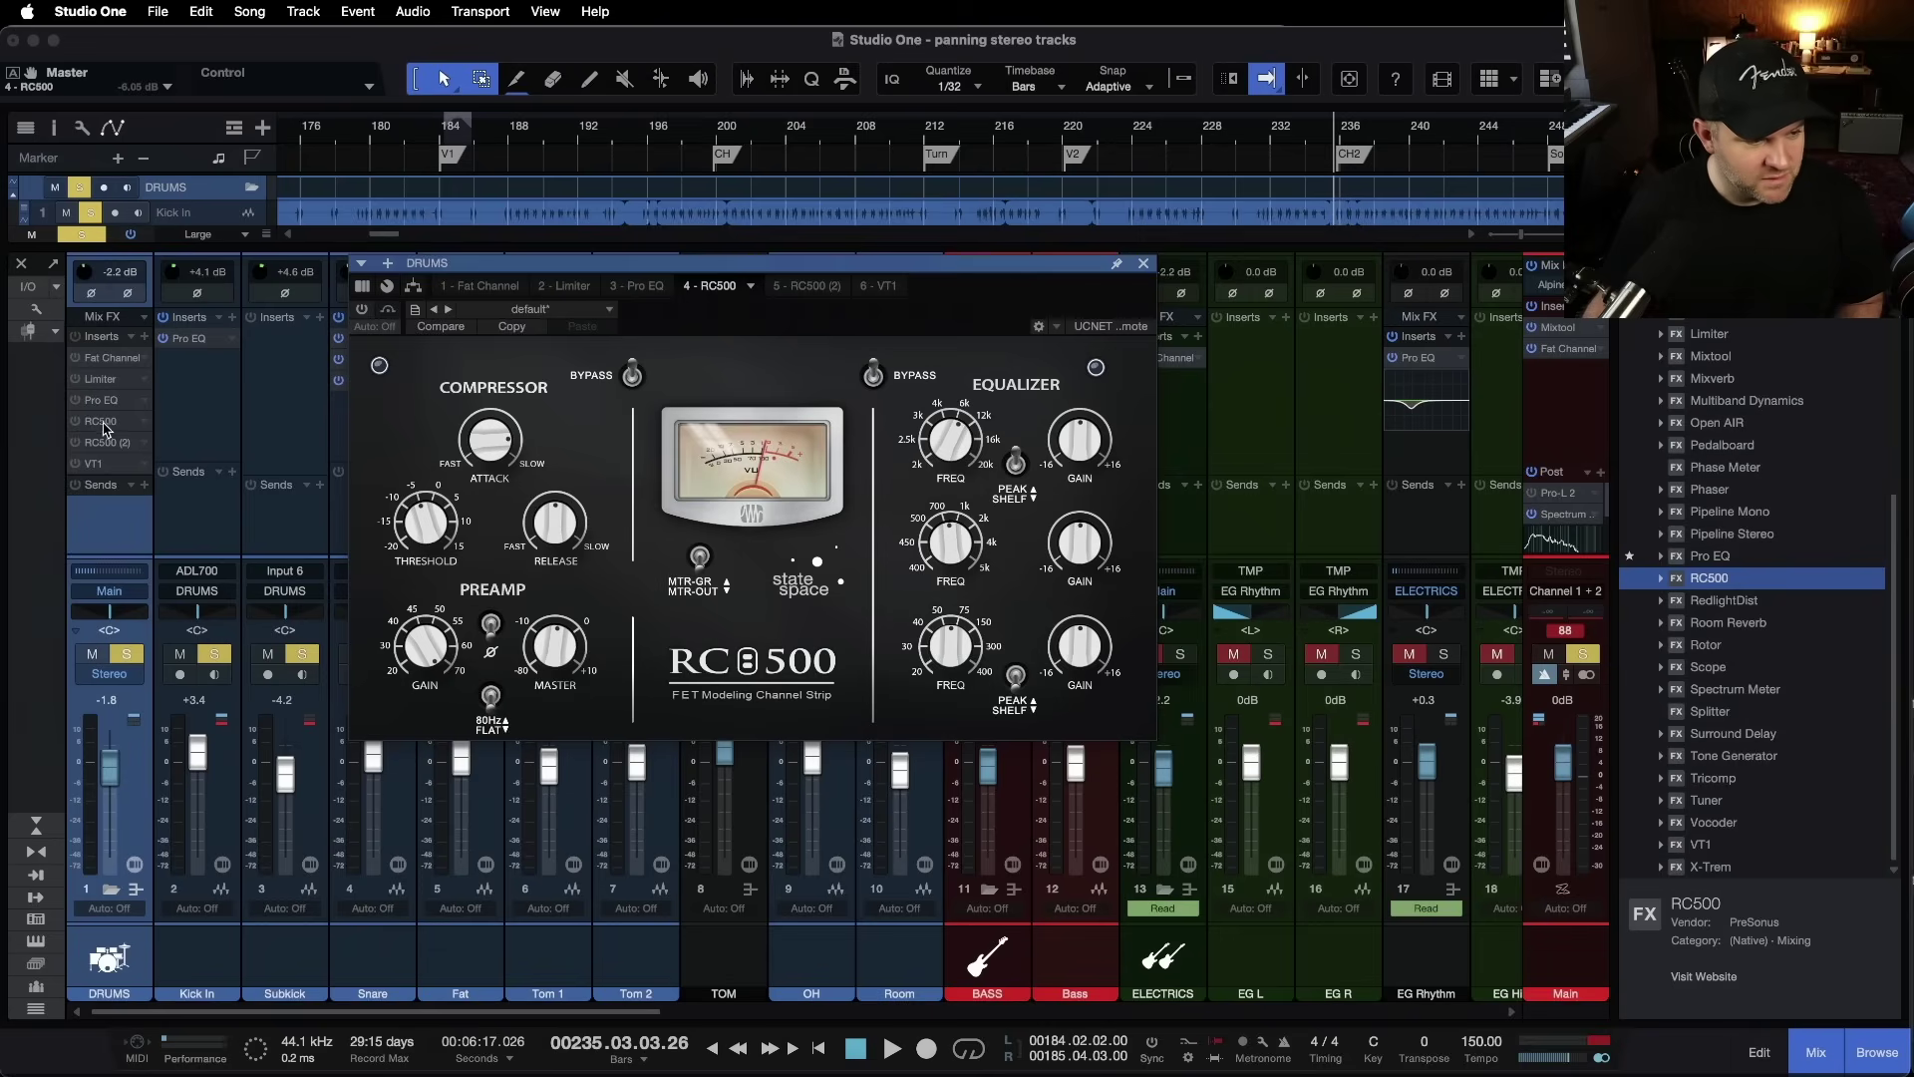
click(360, 312)
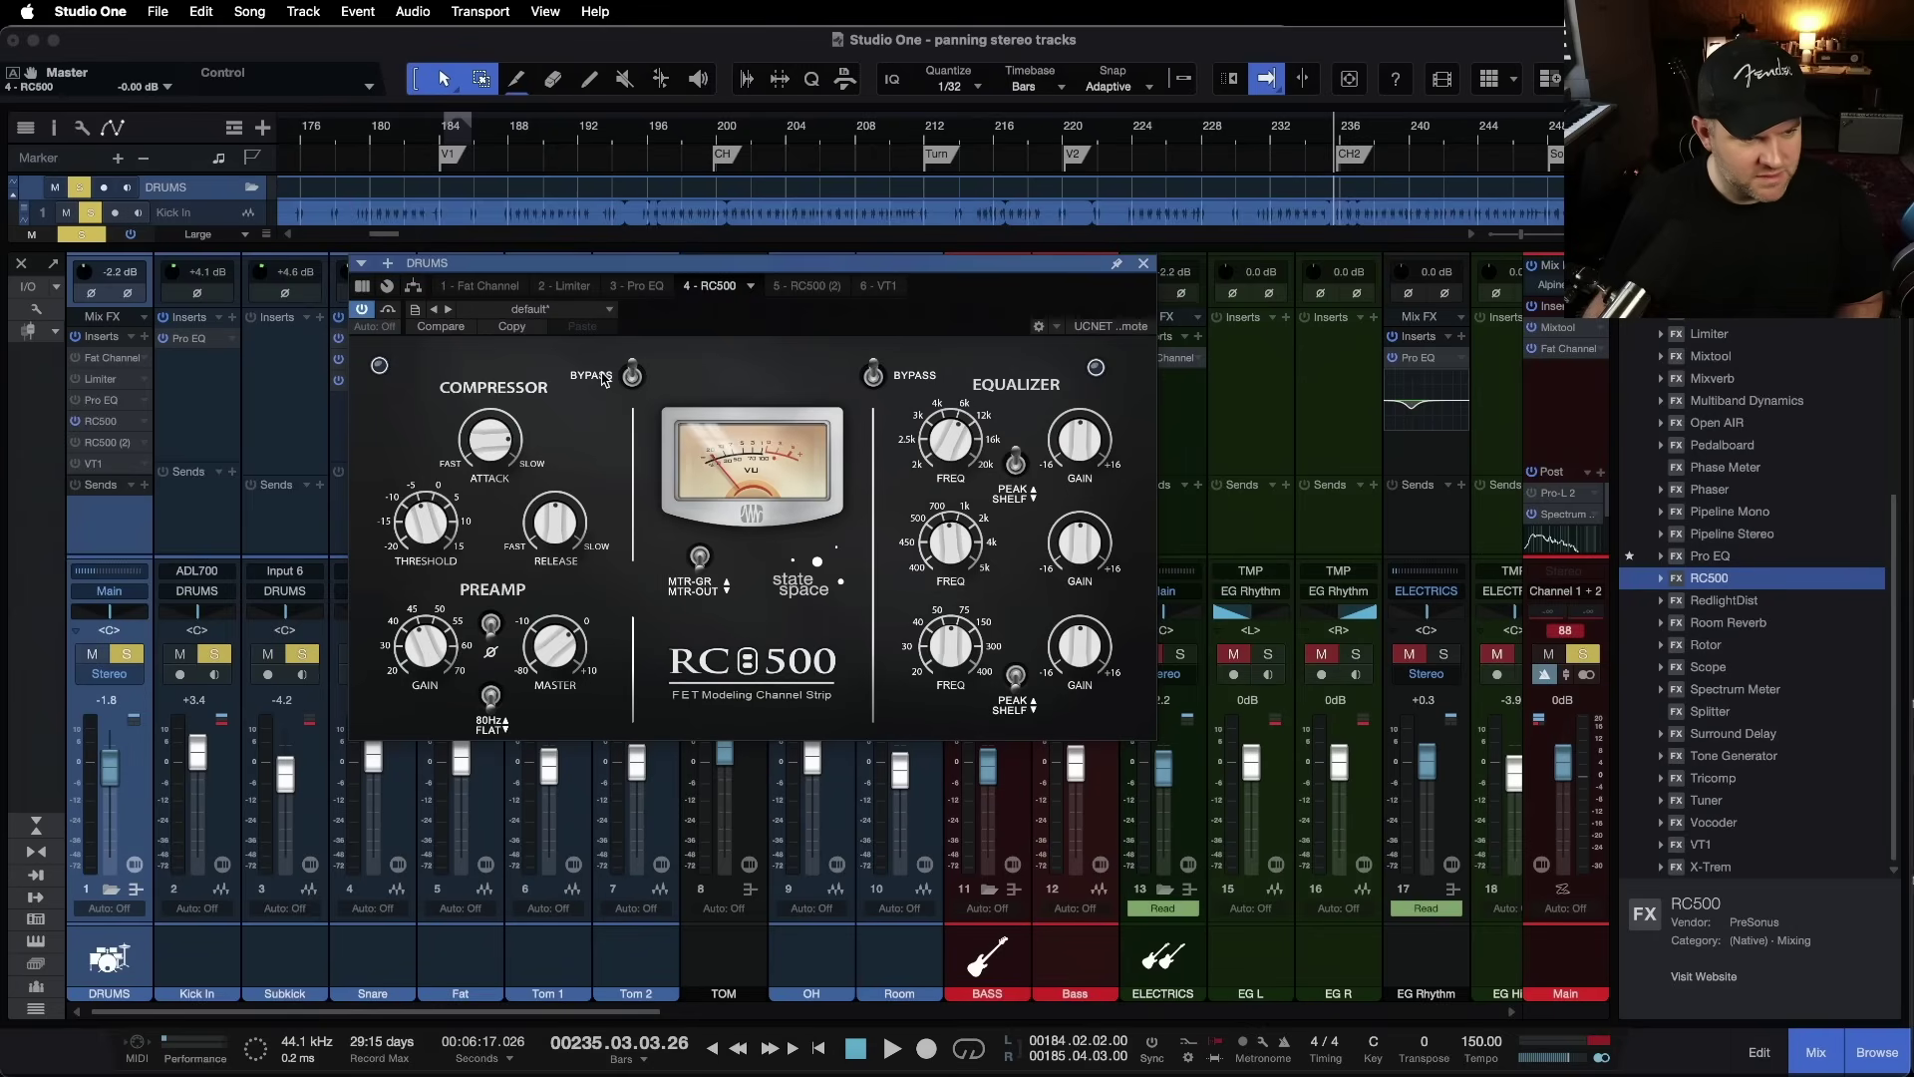
key(space)
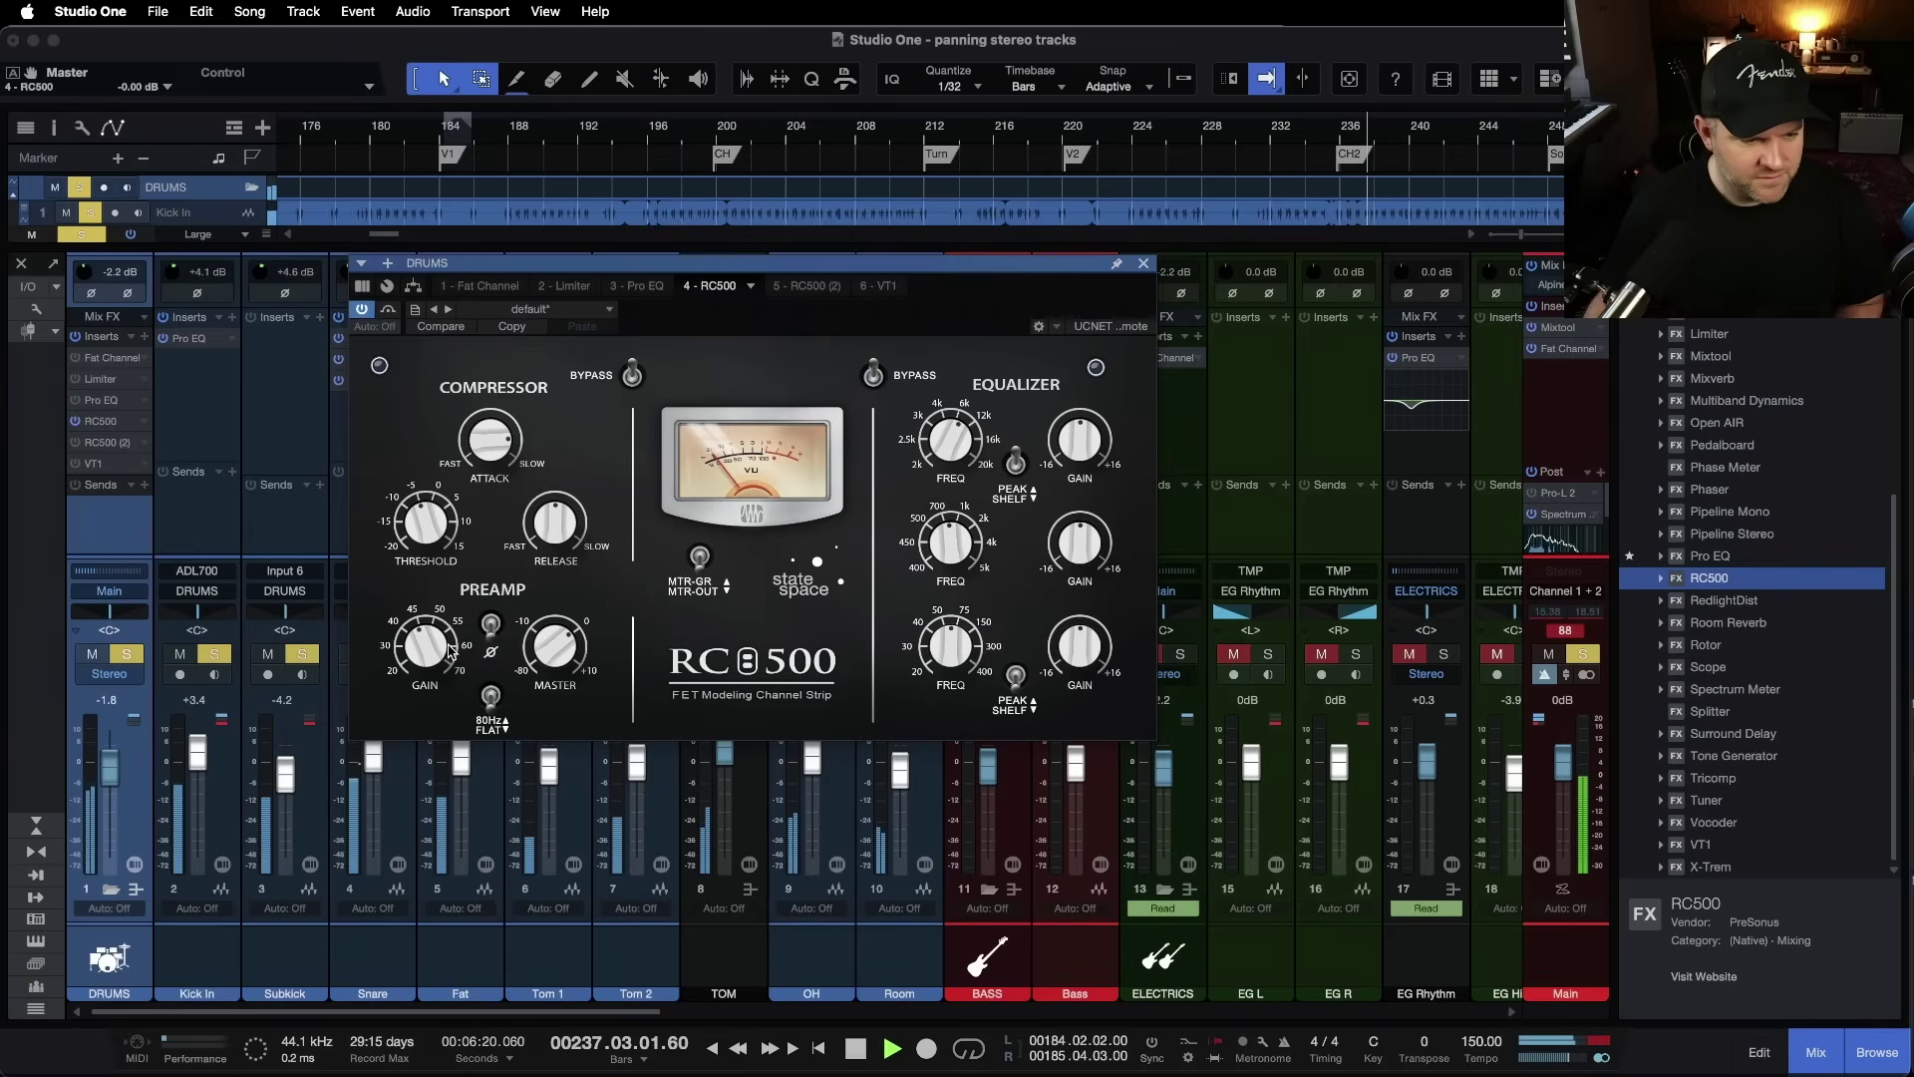
drag(558, 643, 560, 623)
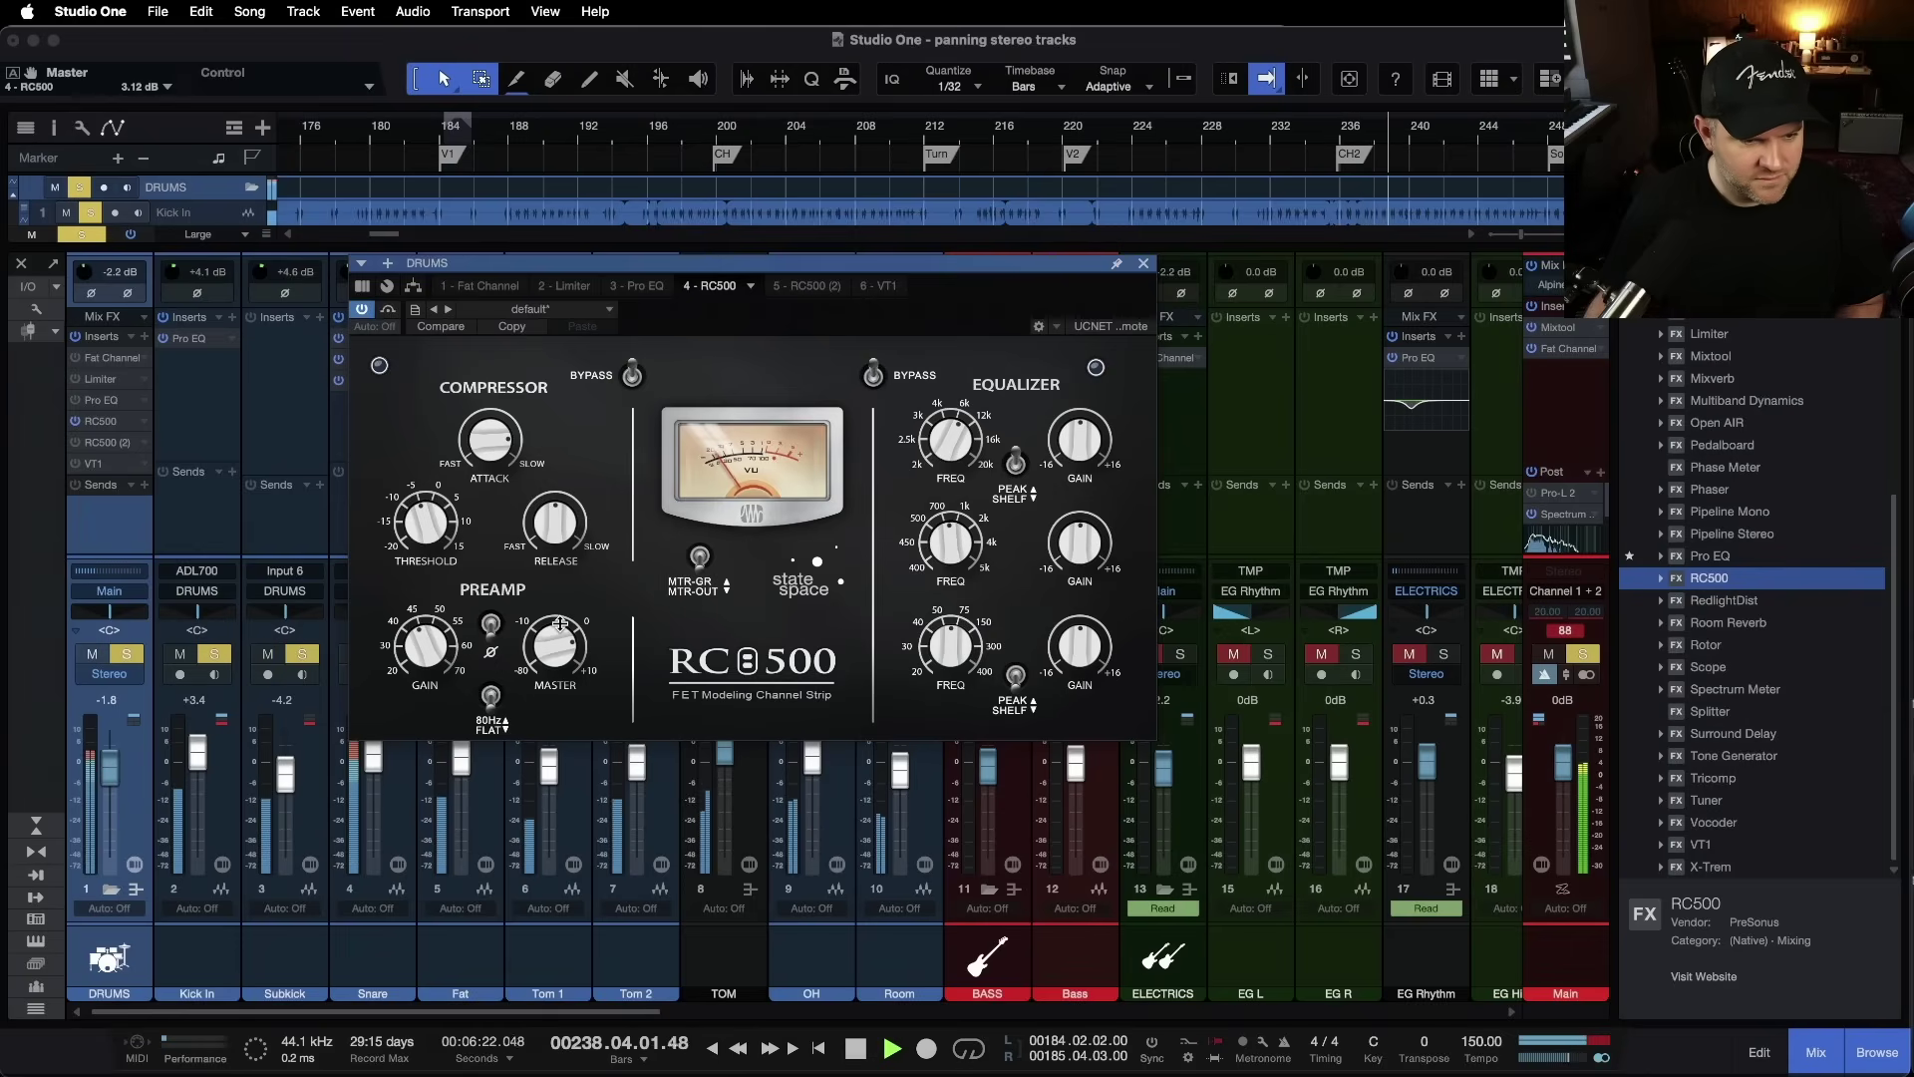
key(space)
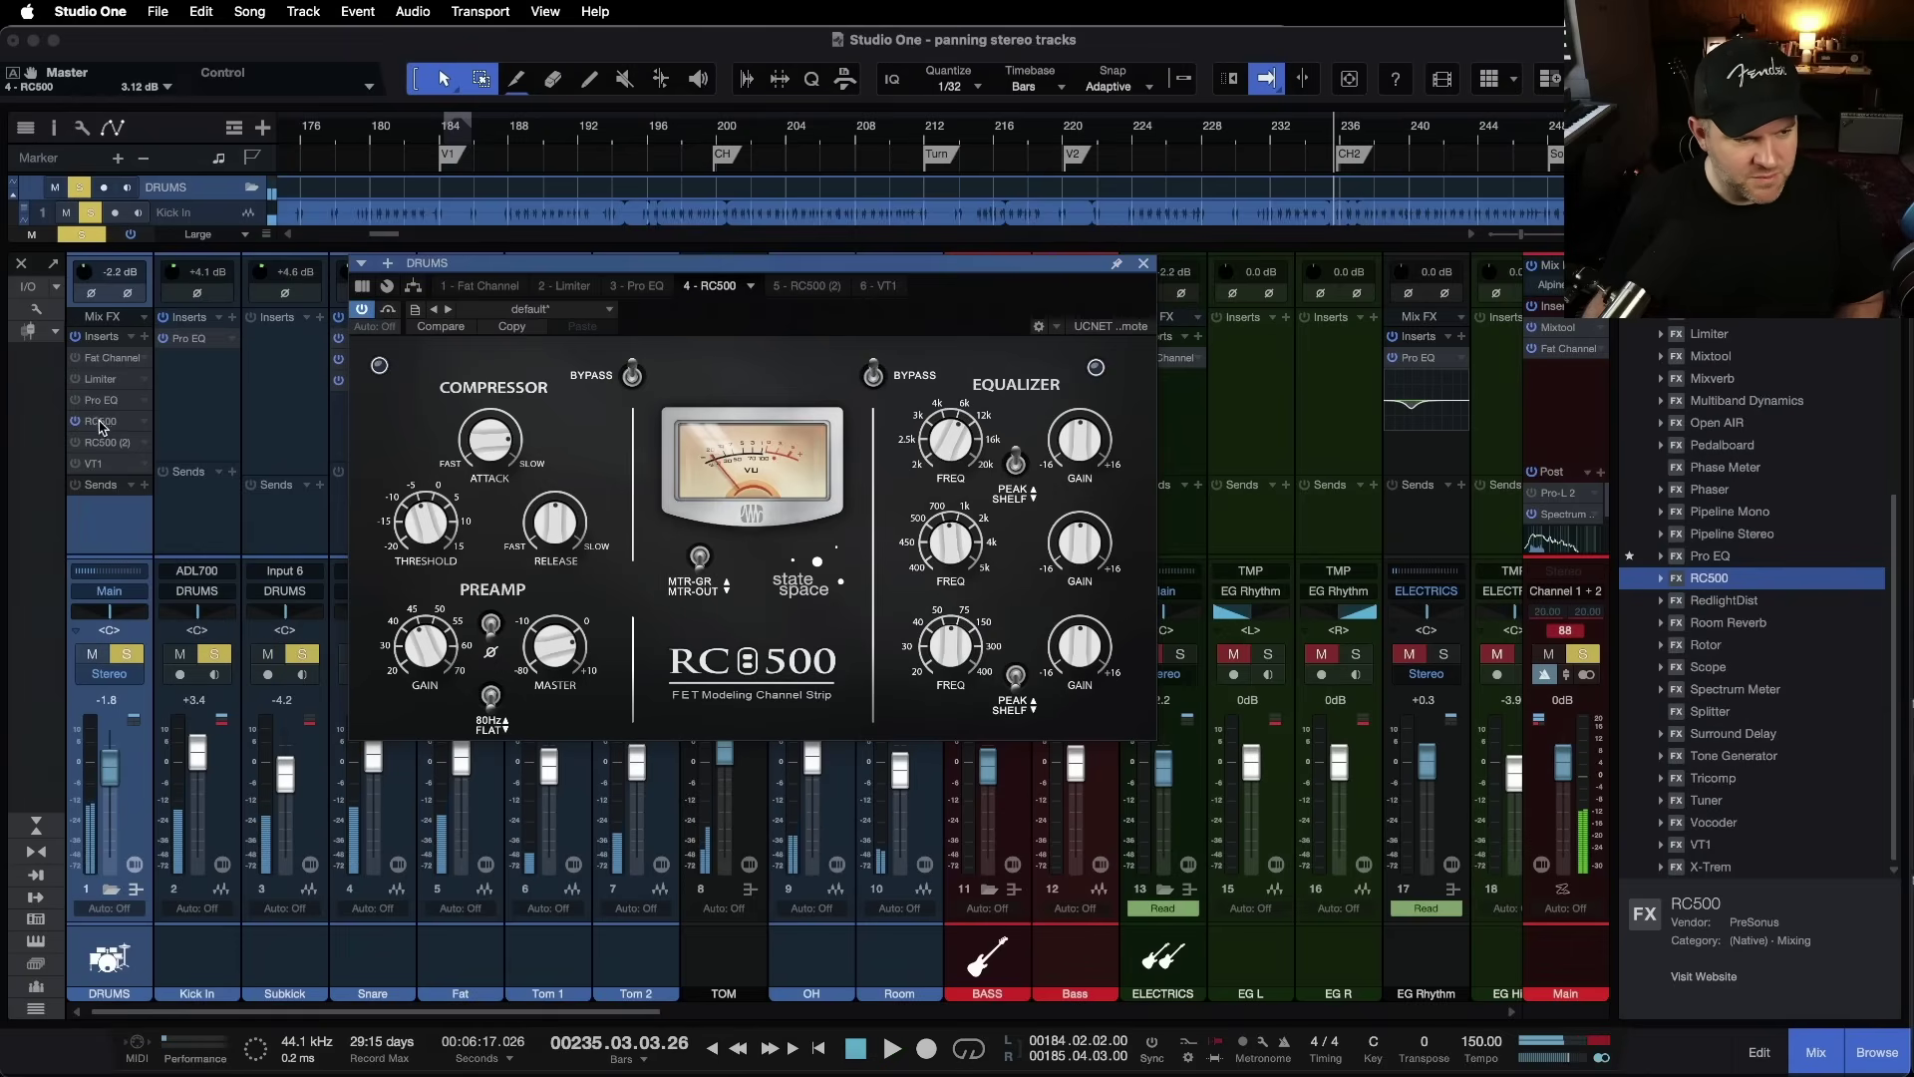
Step: Compare the sound by bypassing the original RC500, then the RC500 (2) copy, during playback
click(75, 422)
key(space)
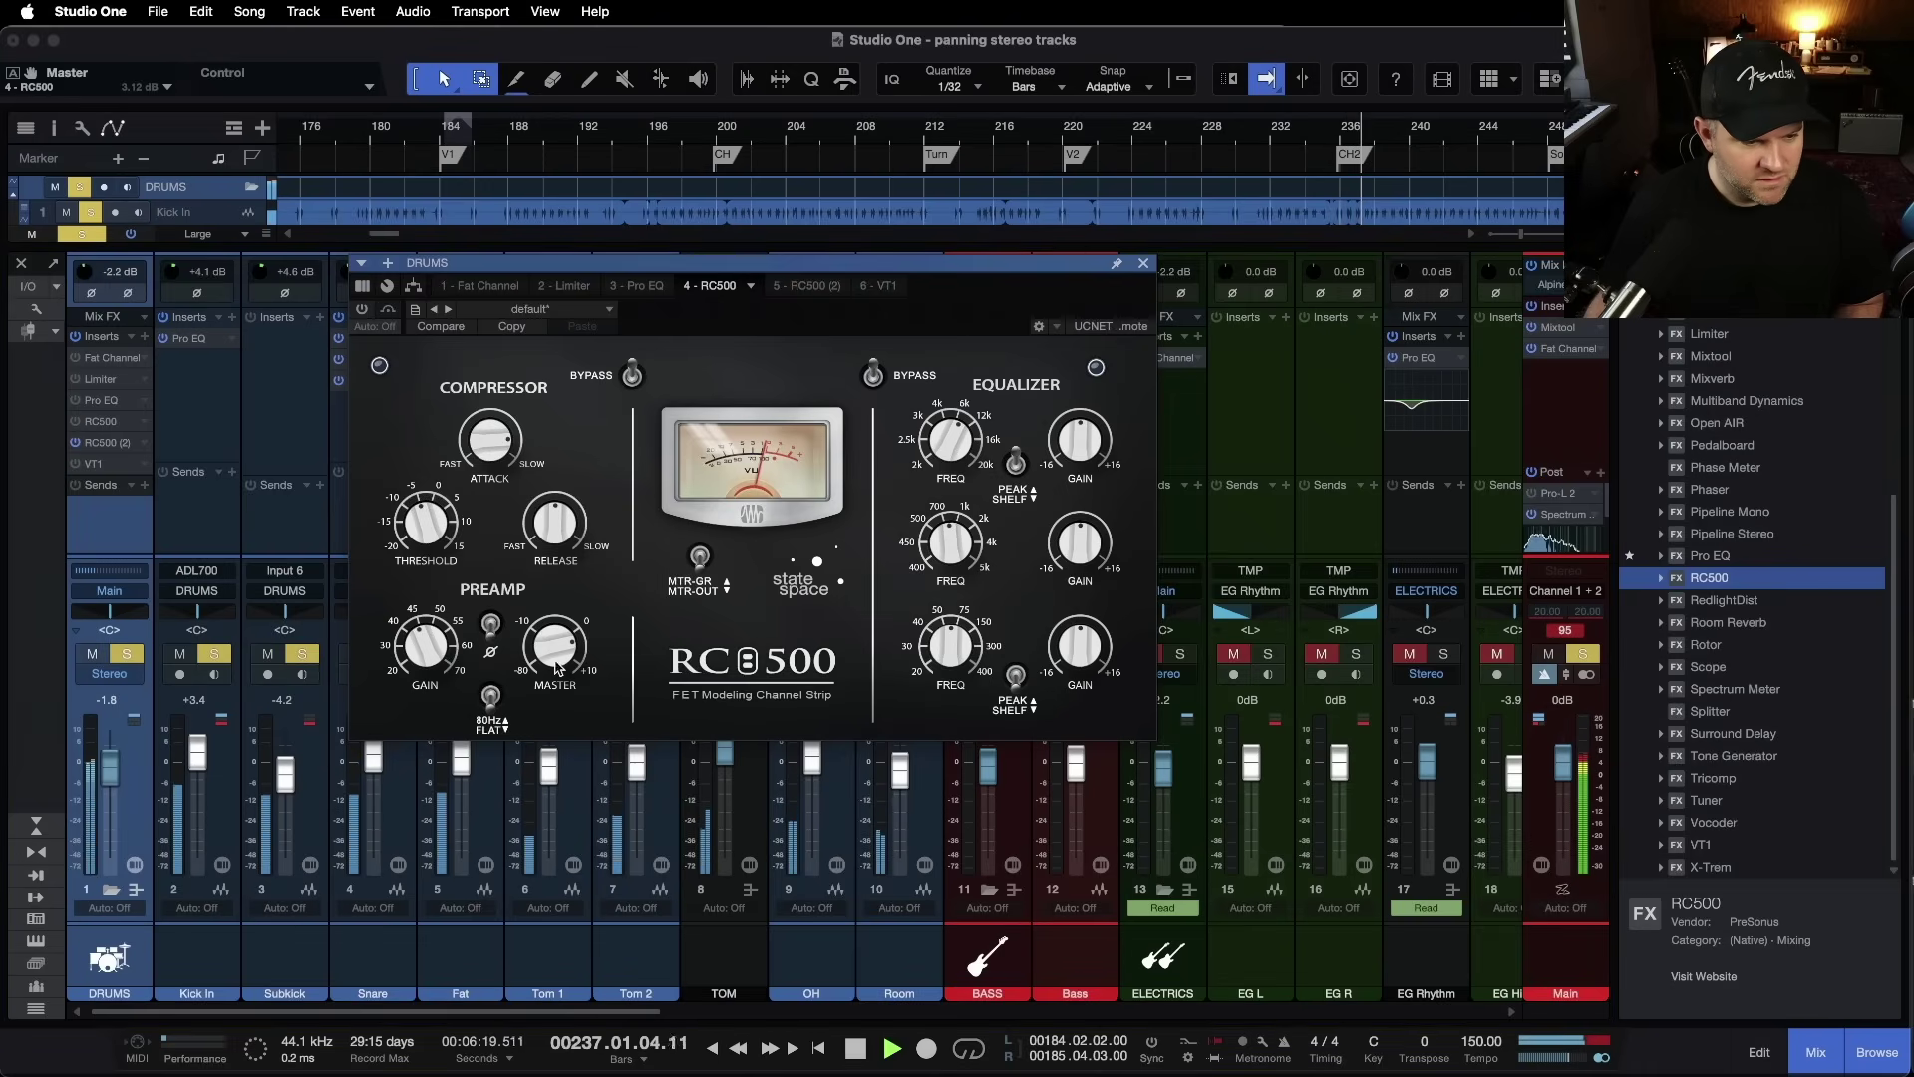
click(100, 442)
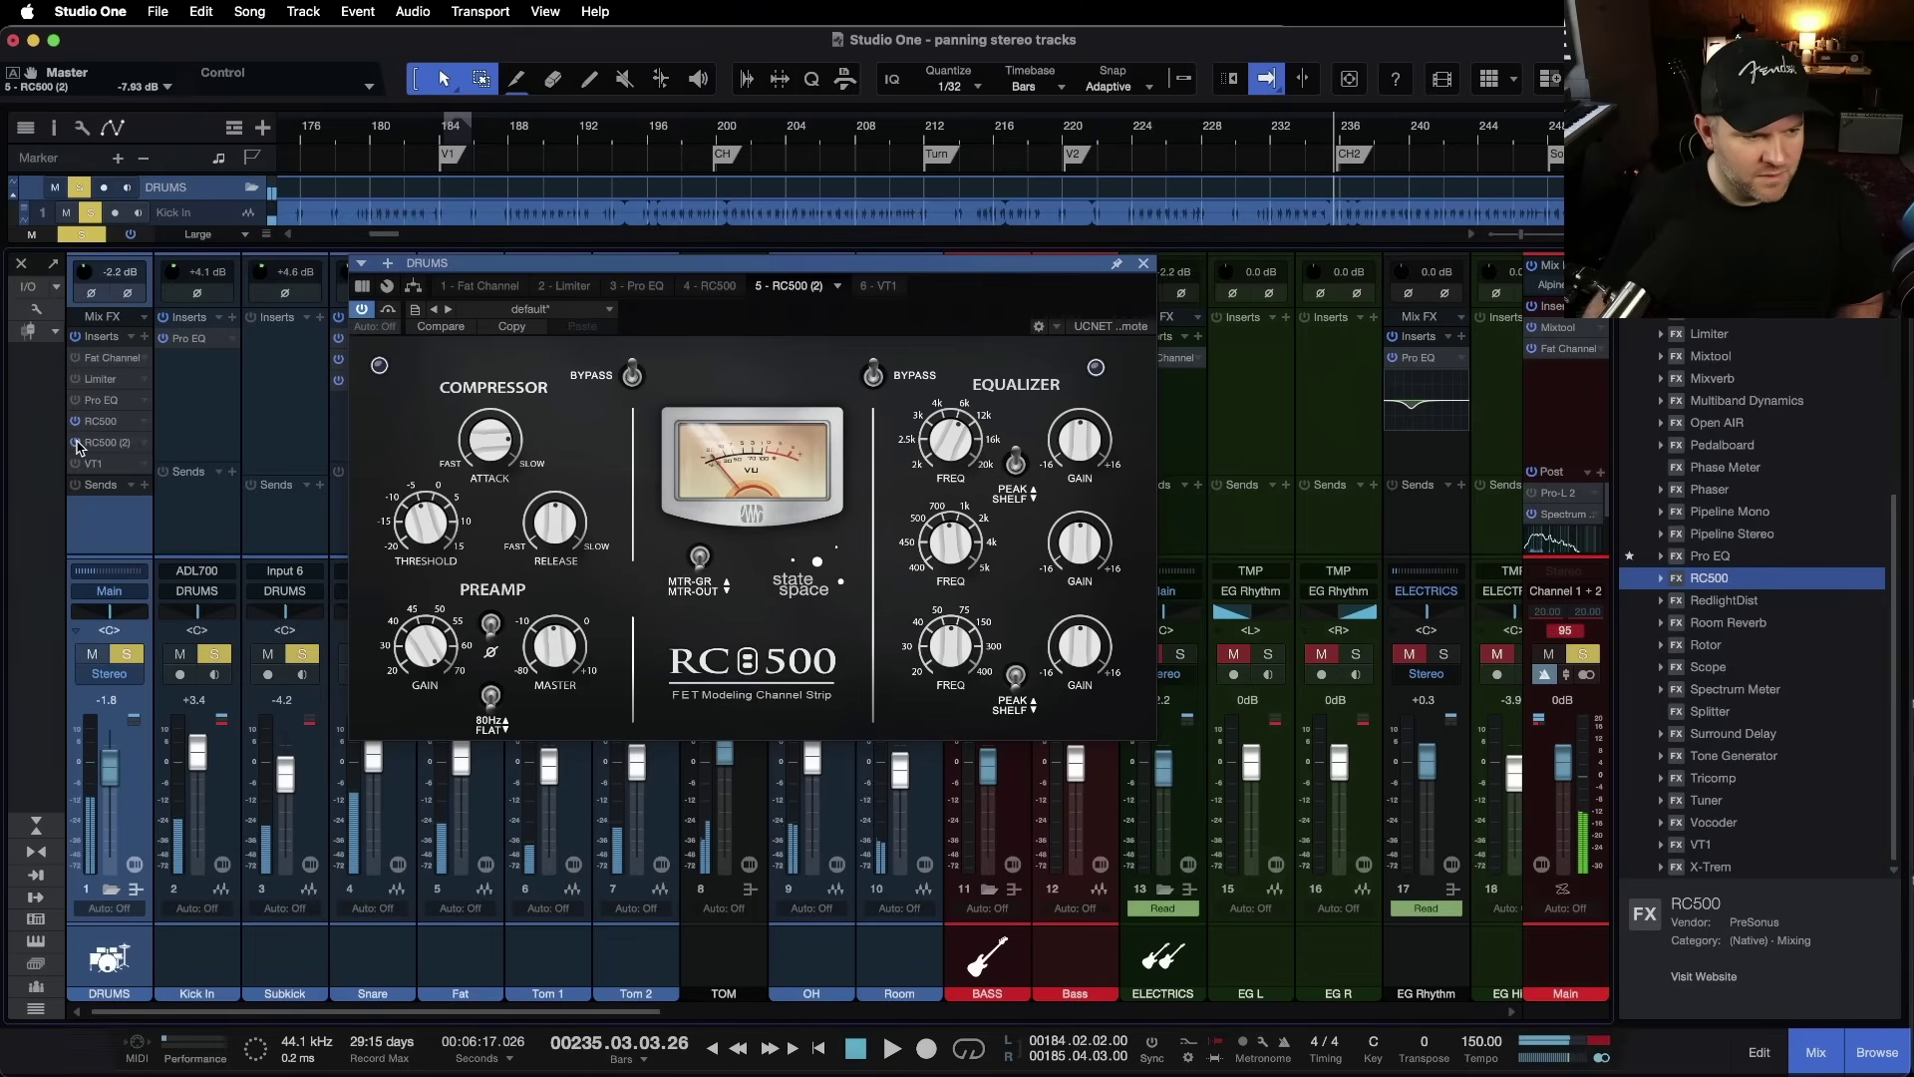
click(77, 443)
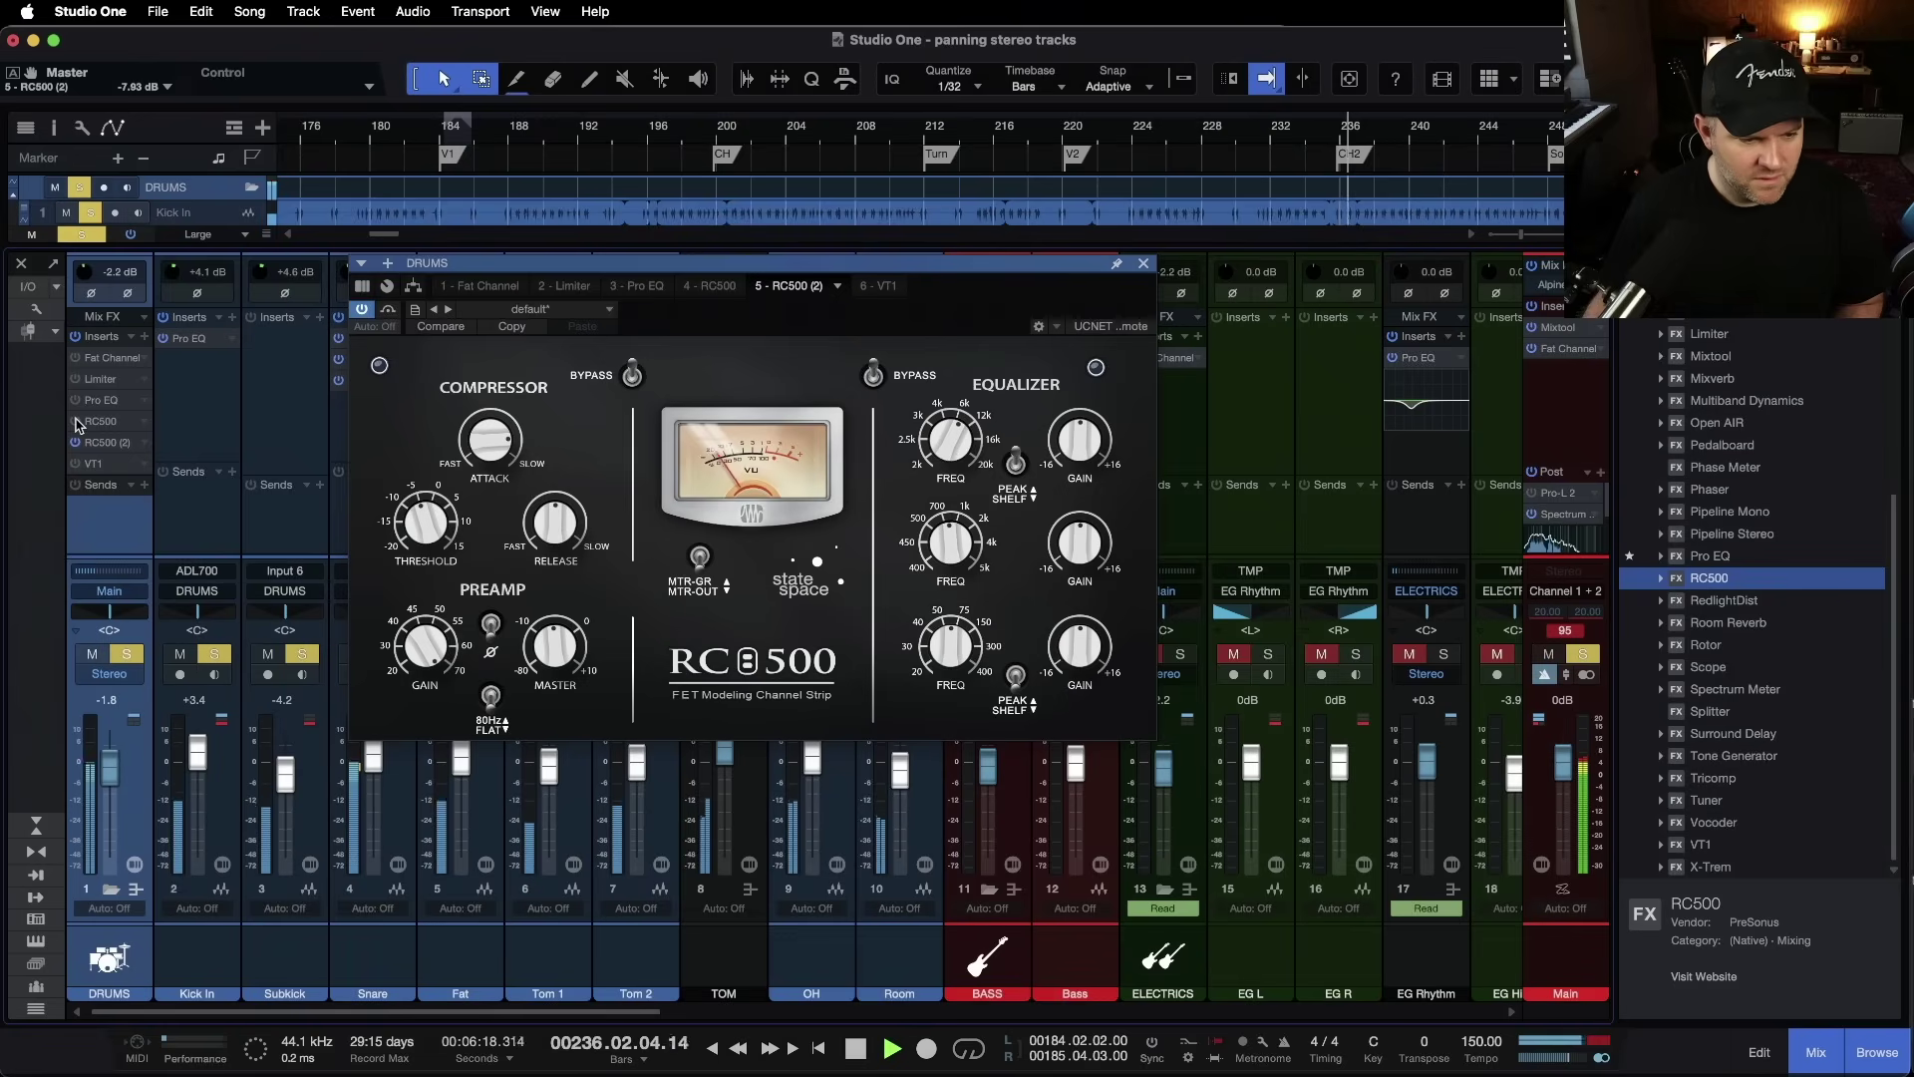
key(space)
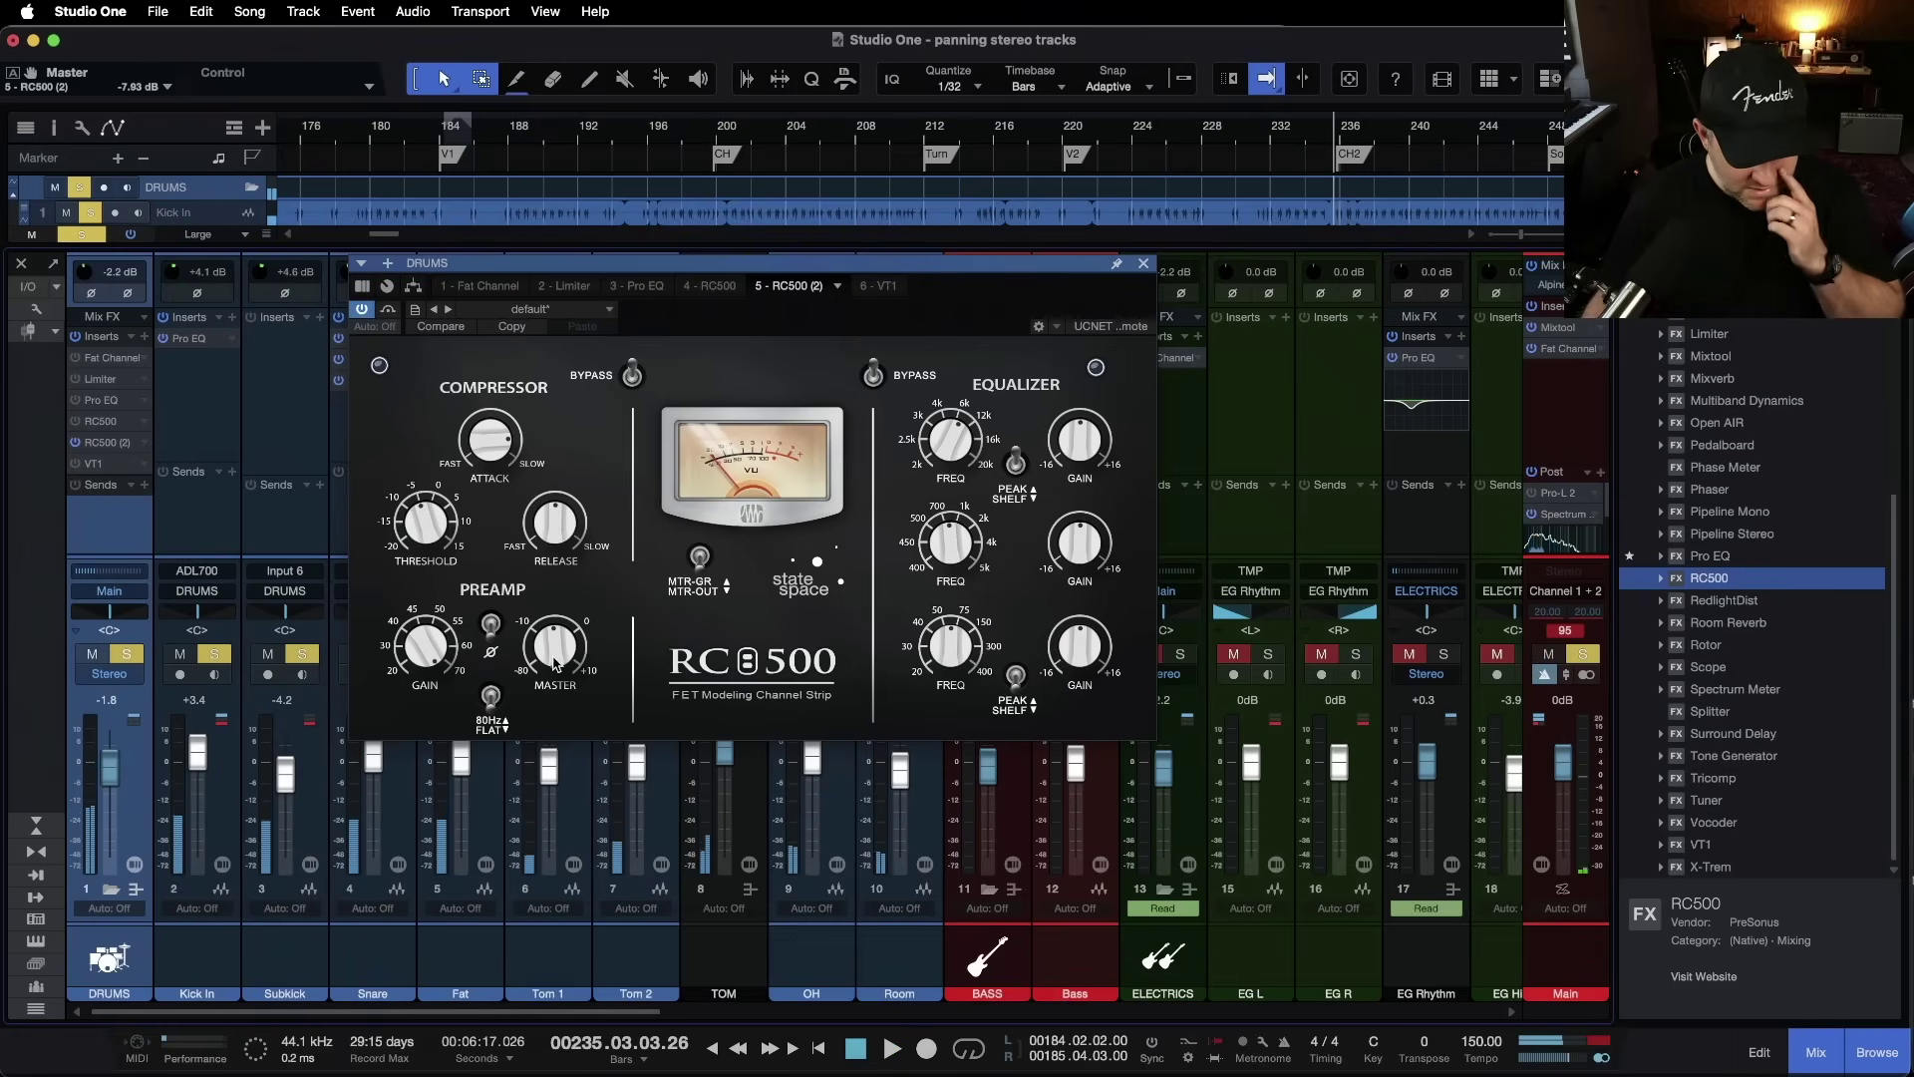
click(555, 642)
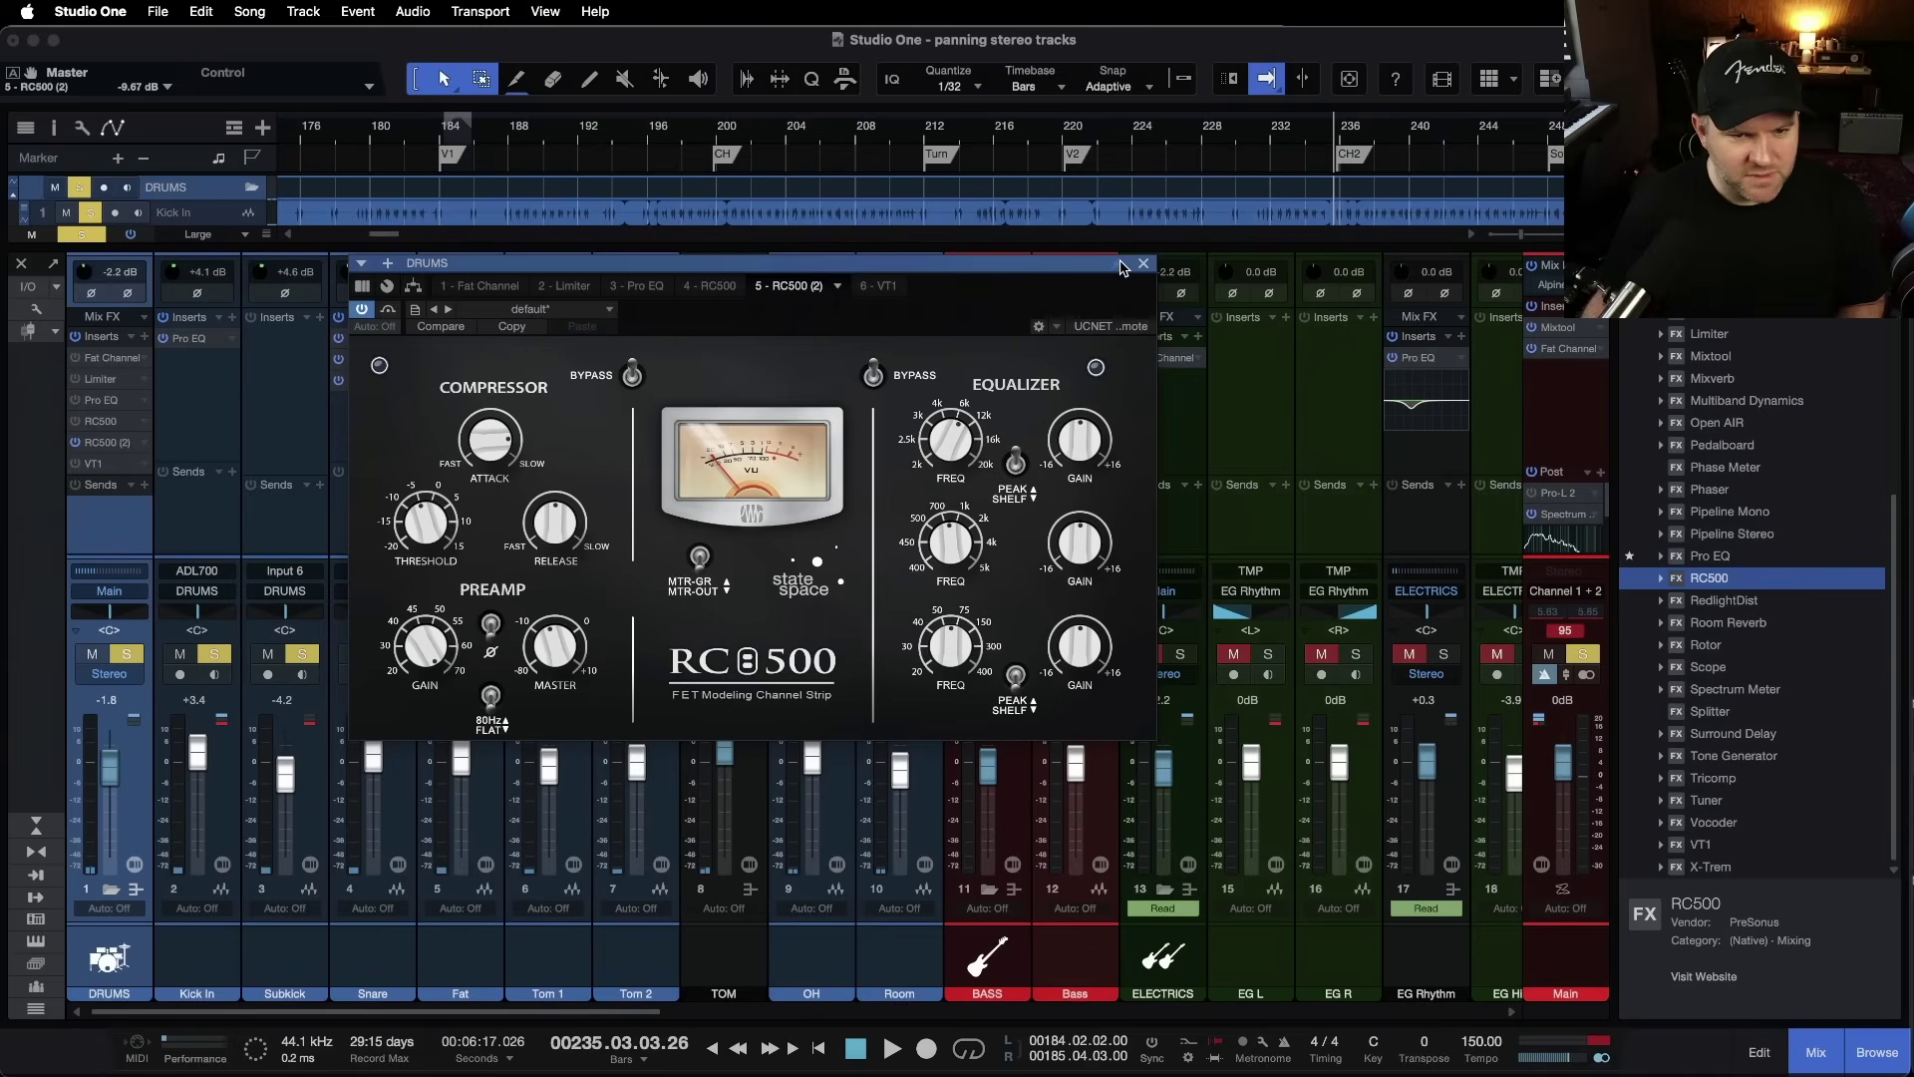
drag(1086, 271, 1346, 381)
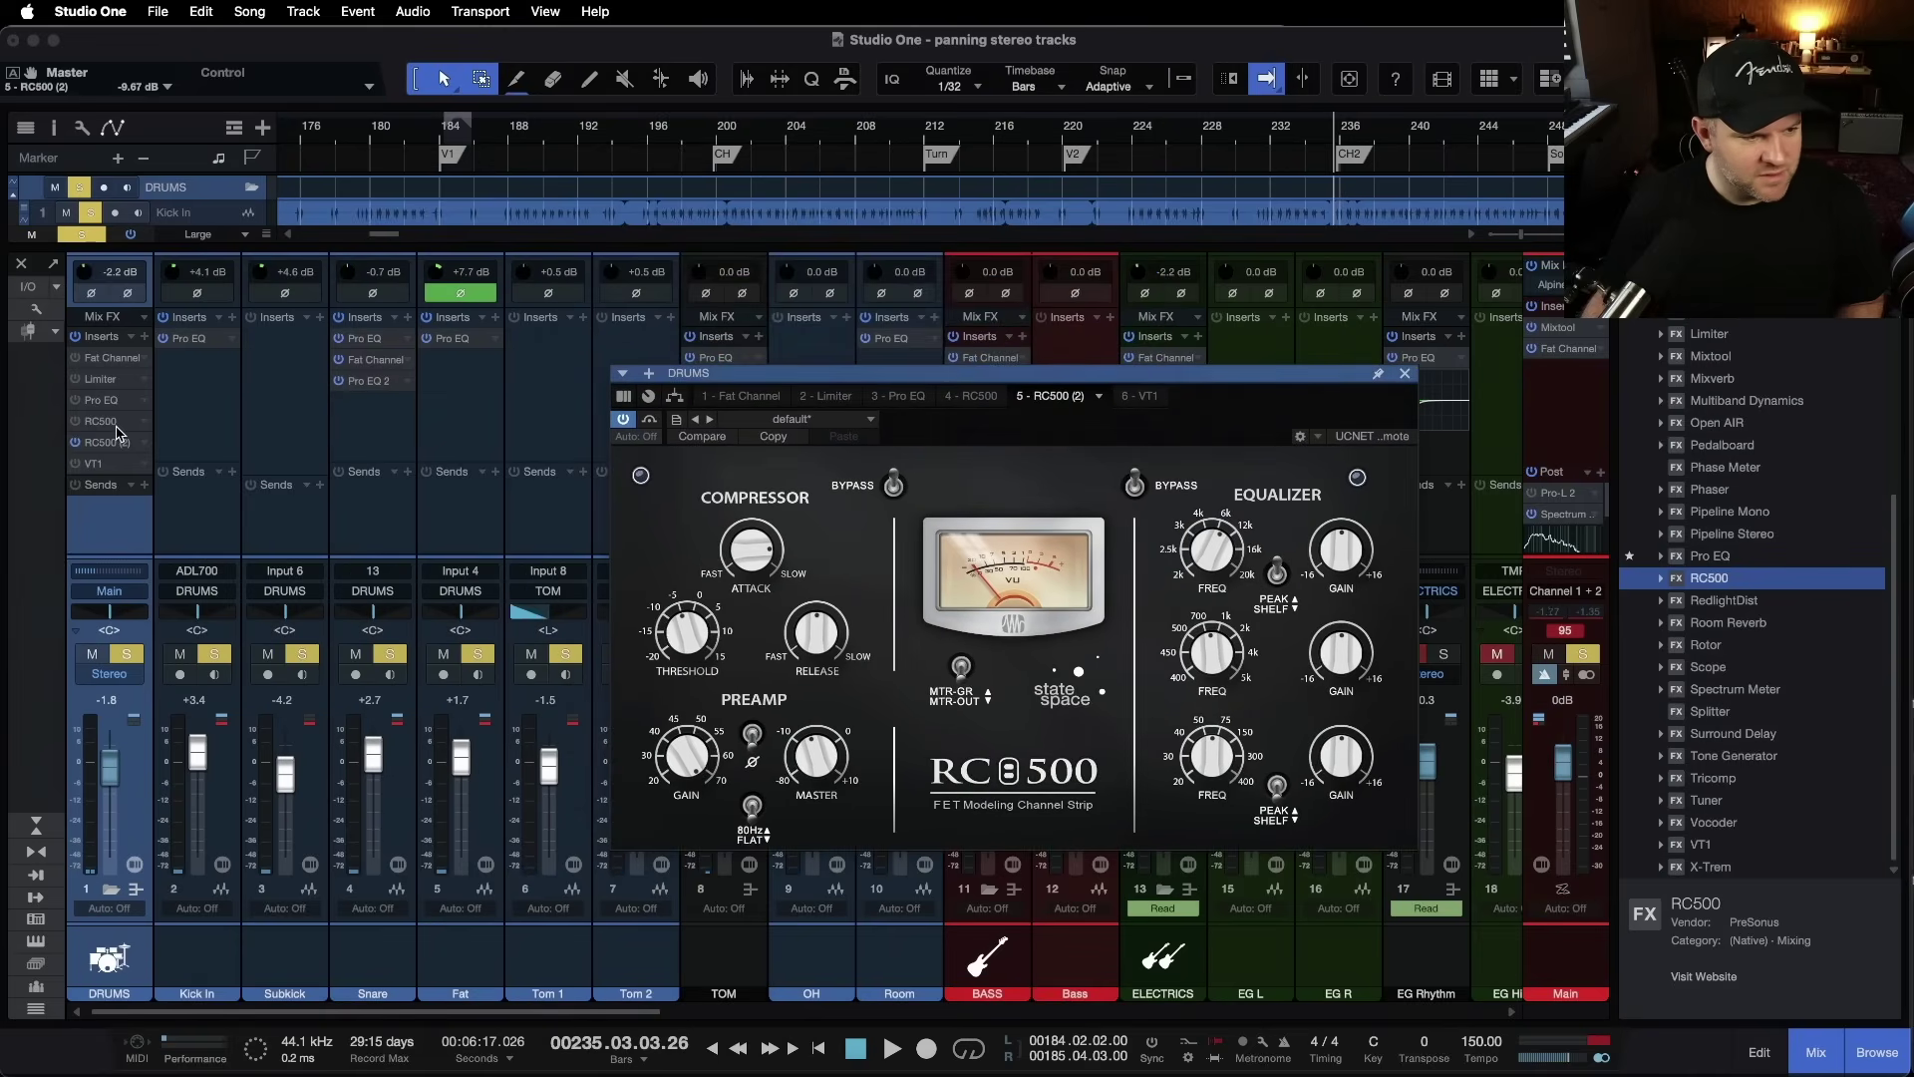
click(127, 423)
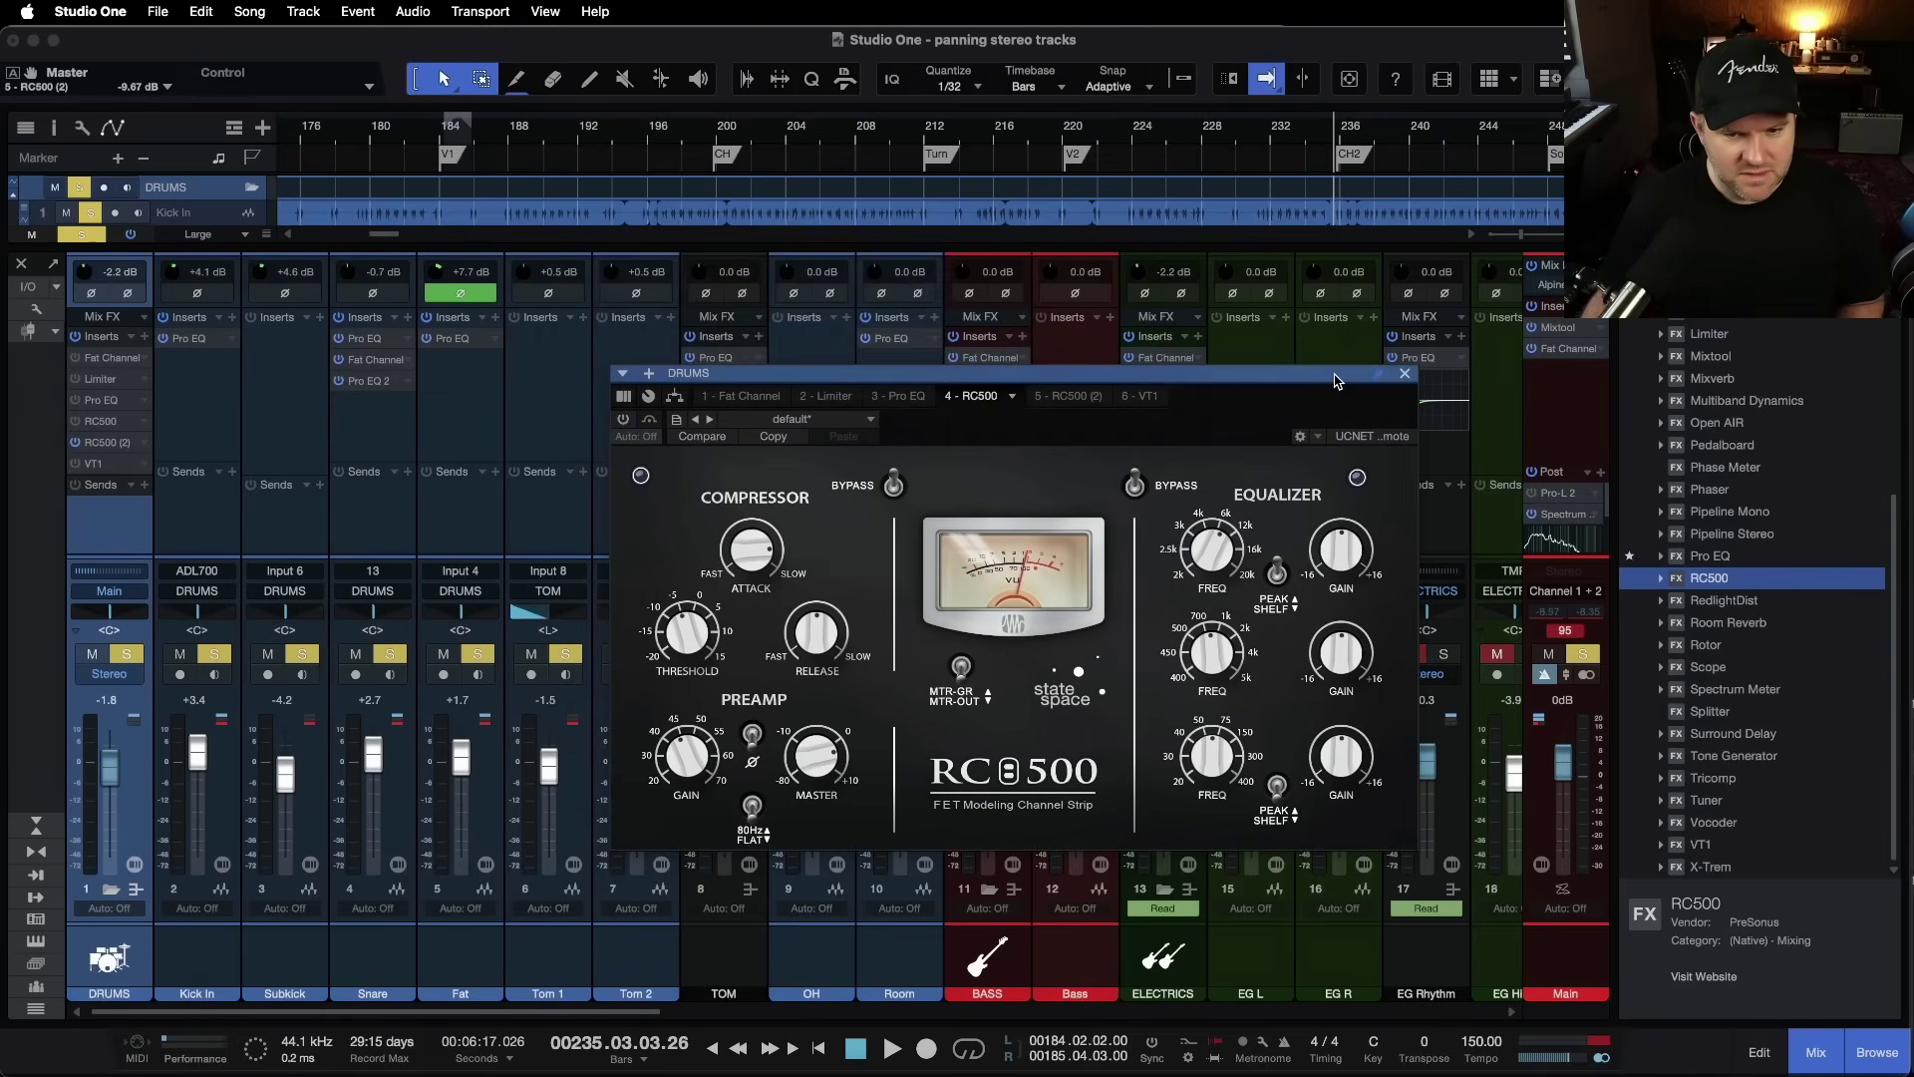
drag(1335, 381, 1028, 234)
click(112, 445)
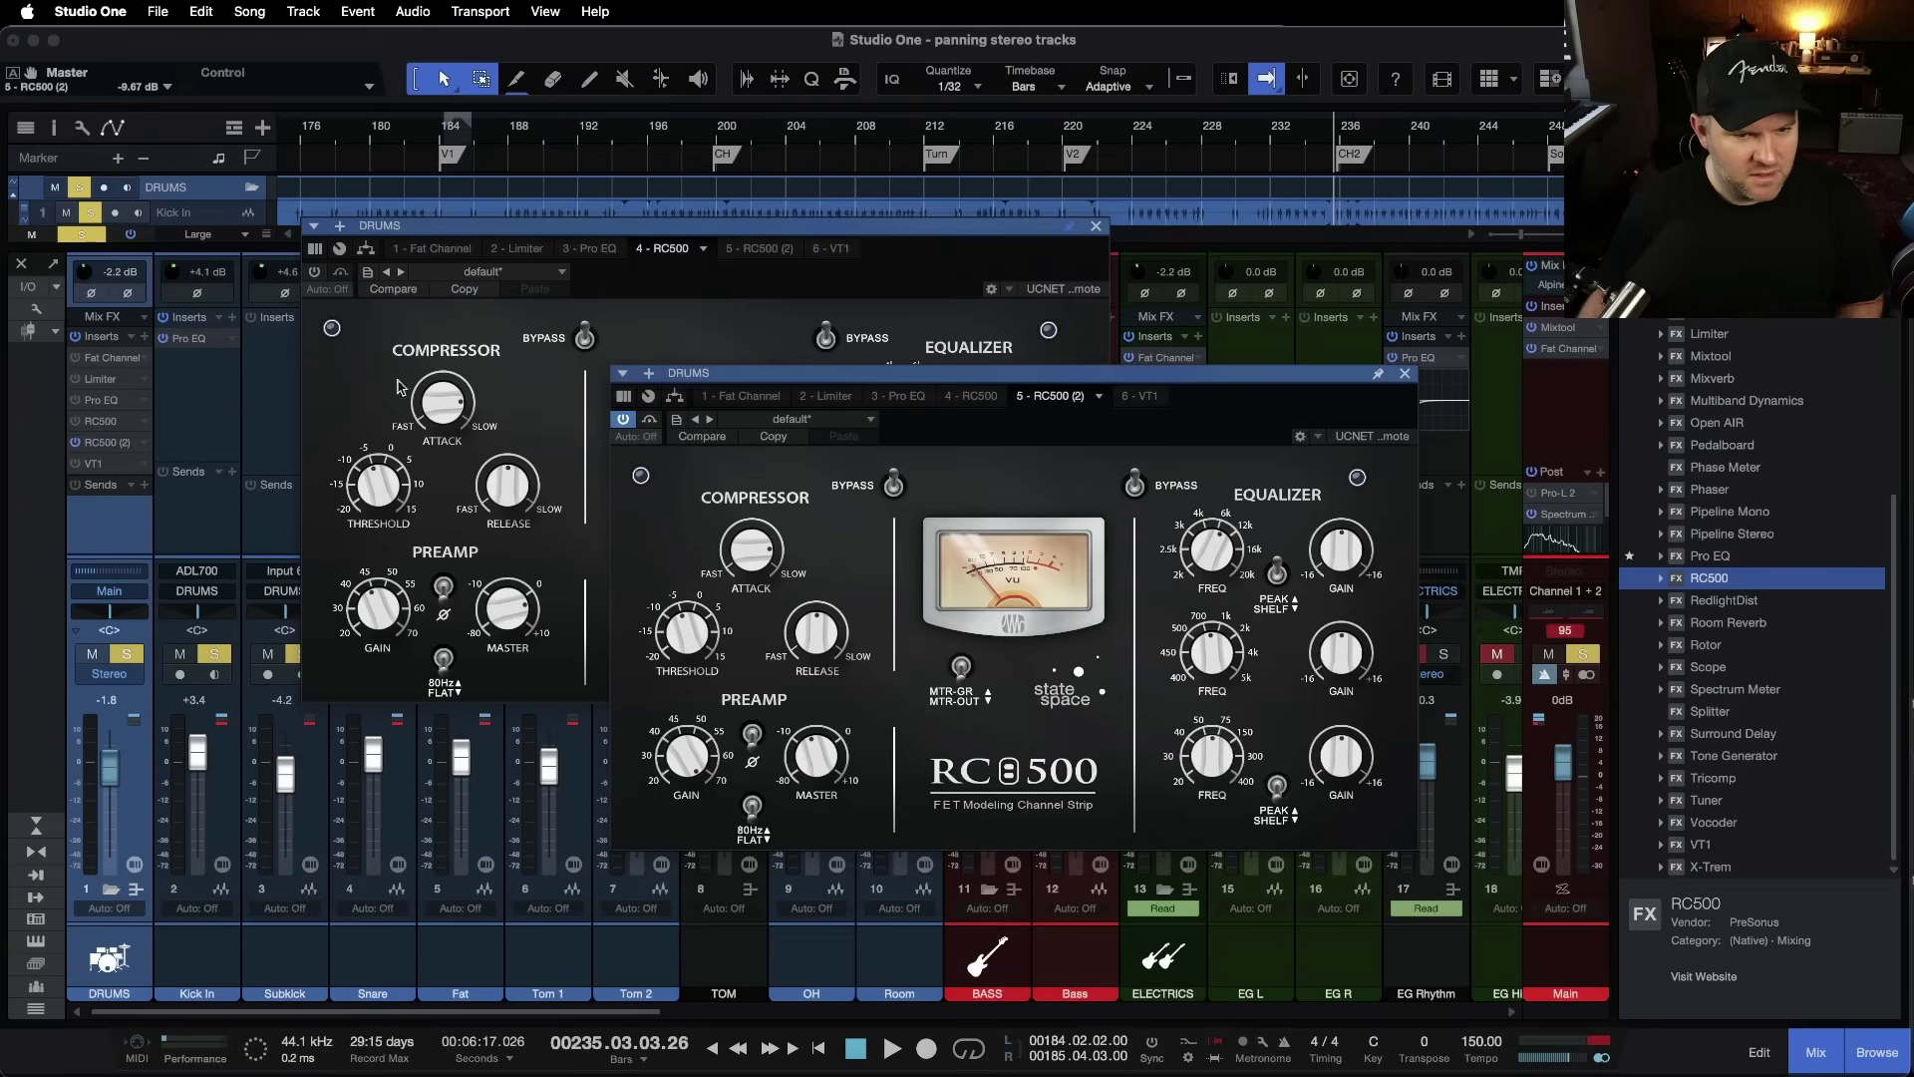
drag(870, 374, 1055, 451)
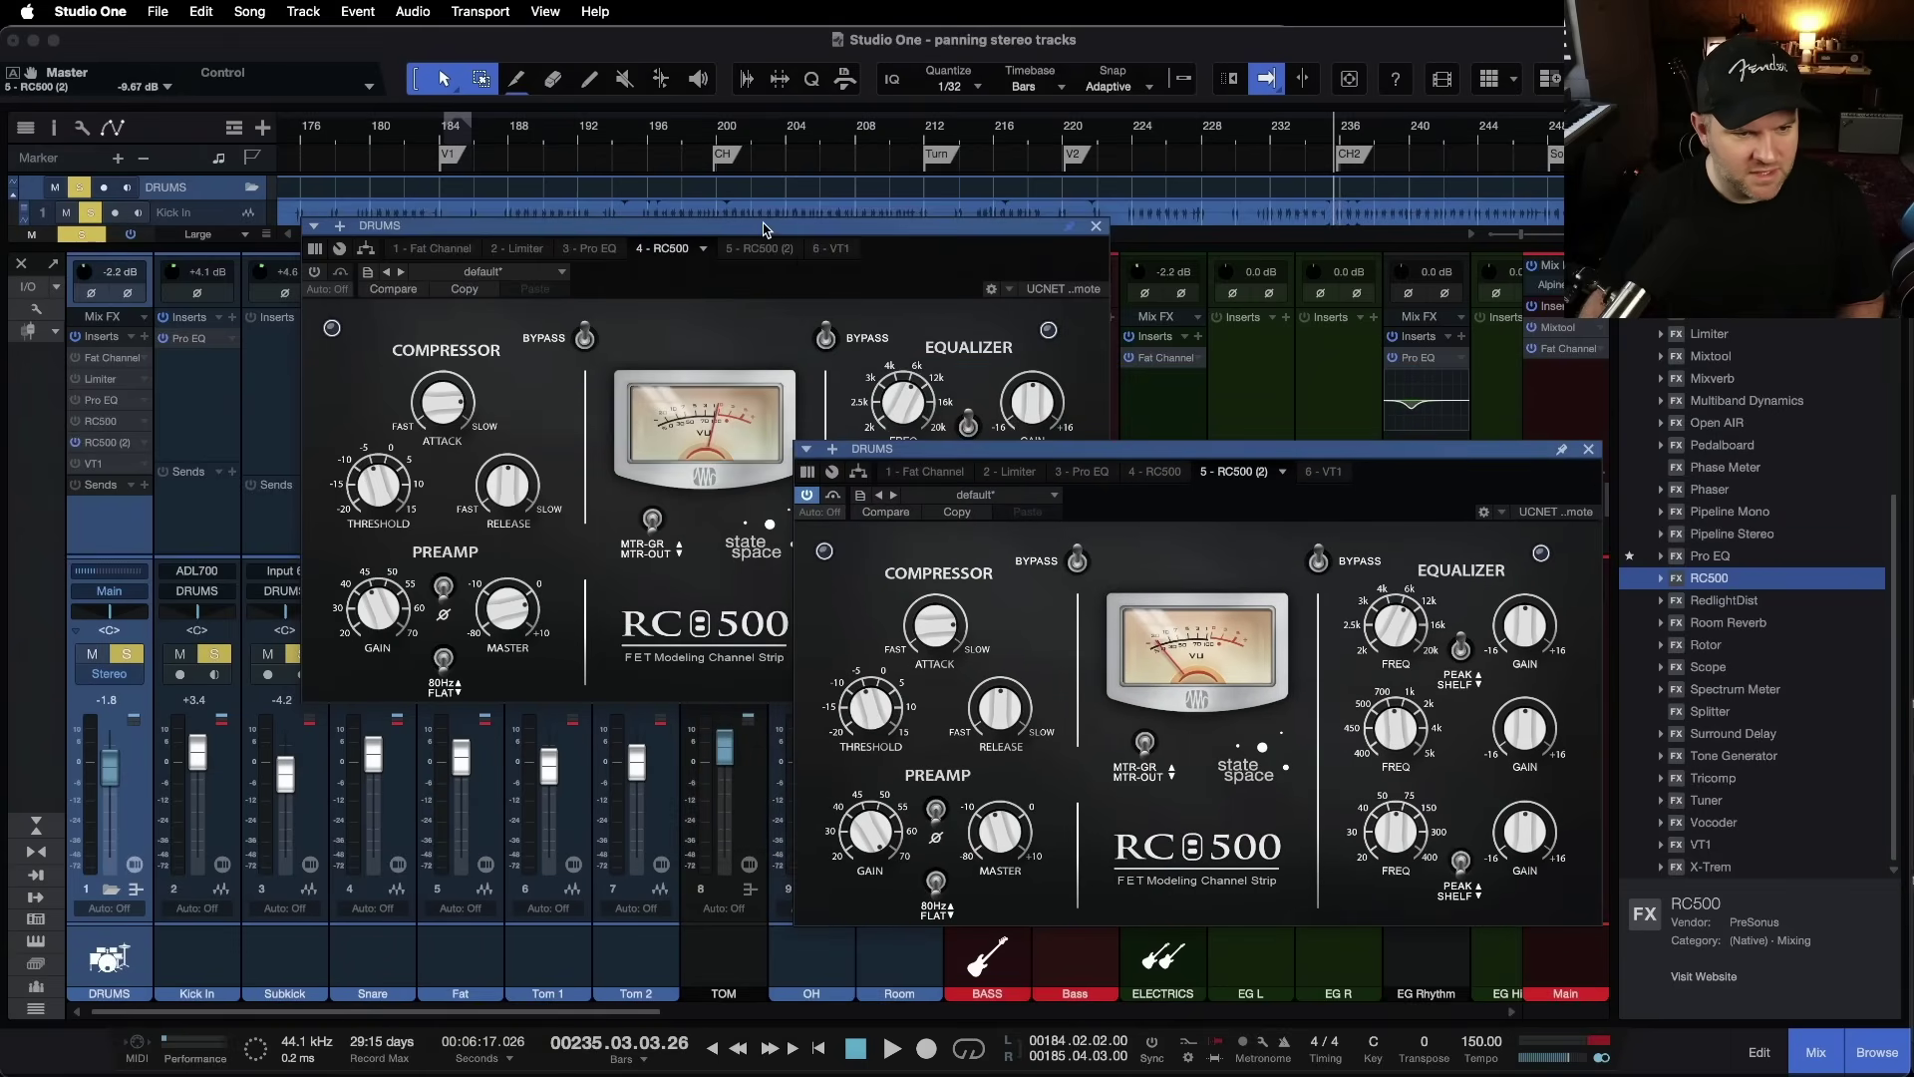
drag(764, 229, 646, 115)
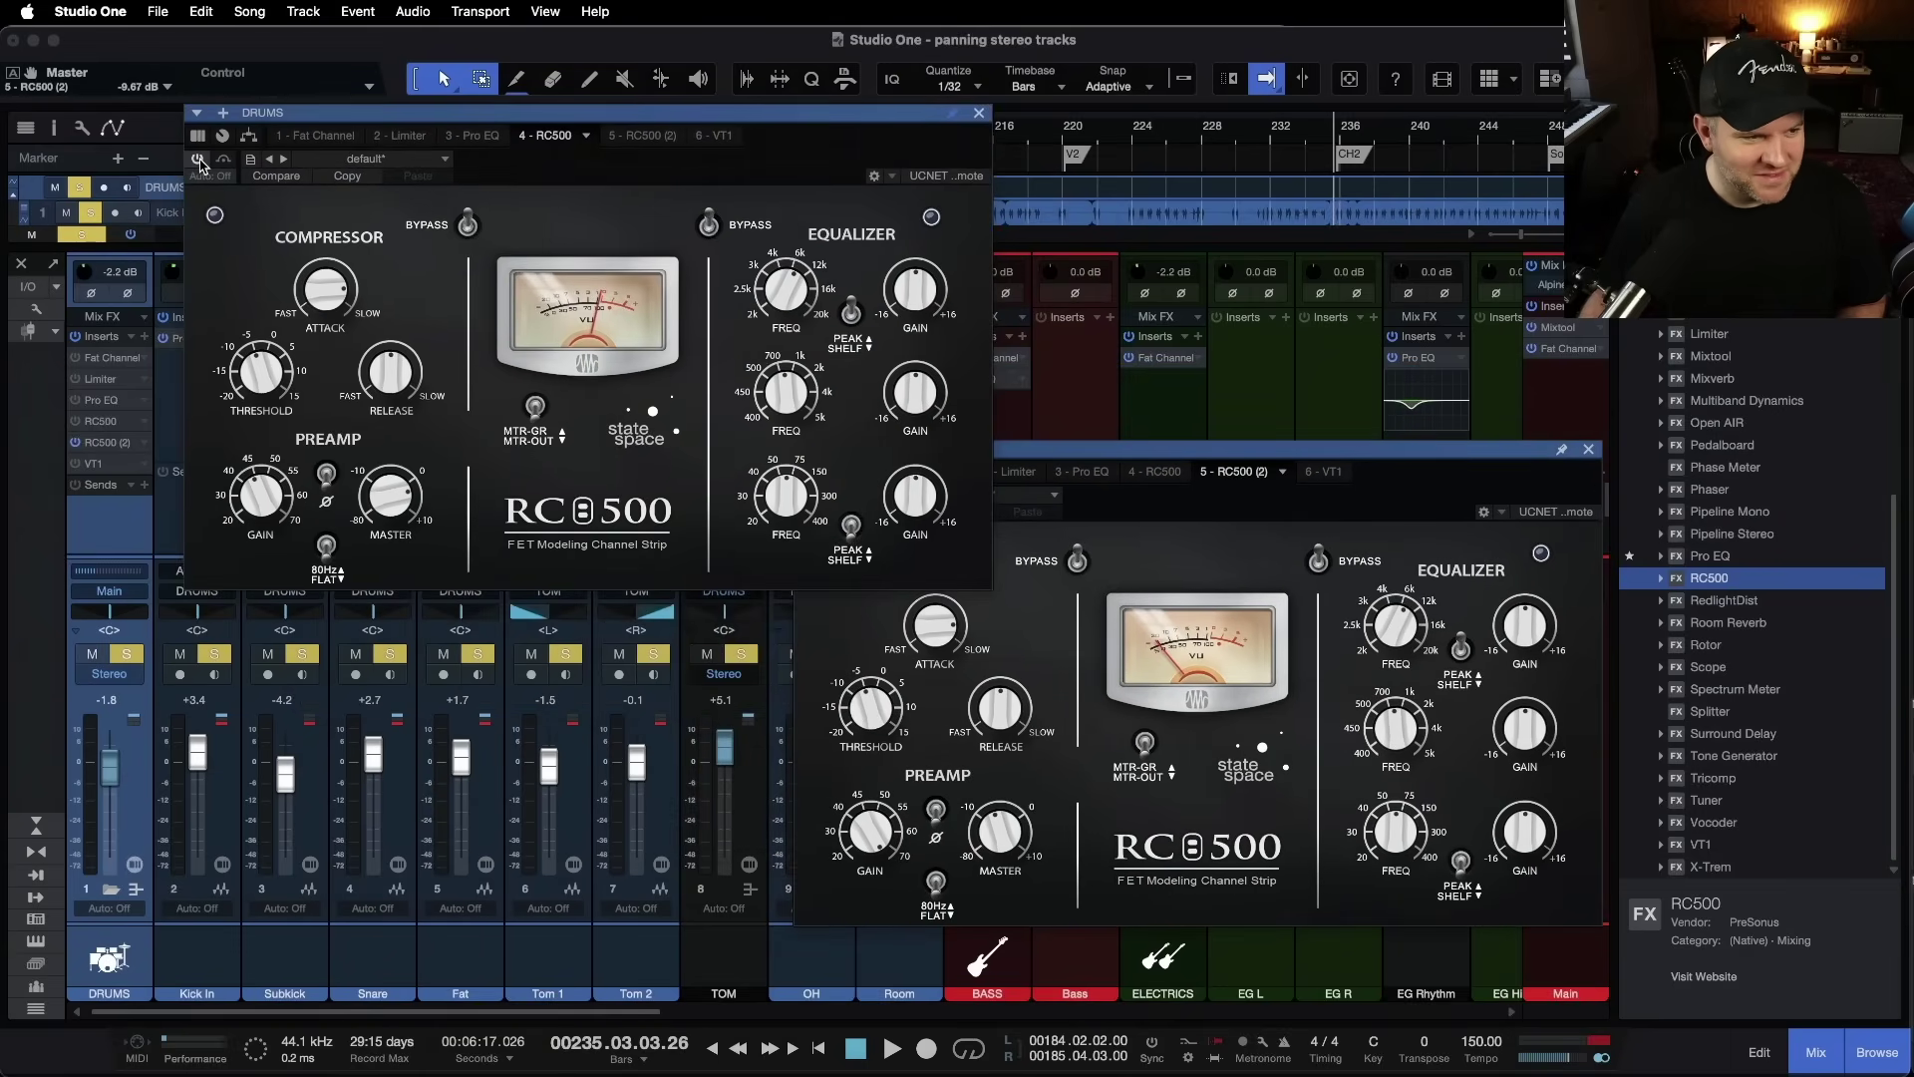
click(199, 159)
click(1010, 571)
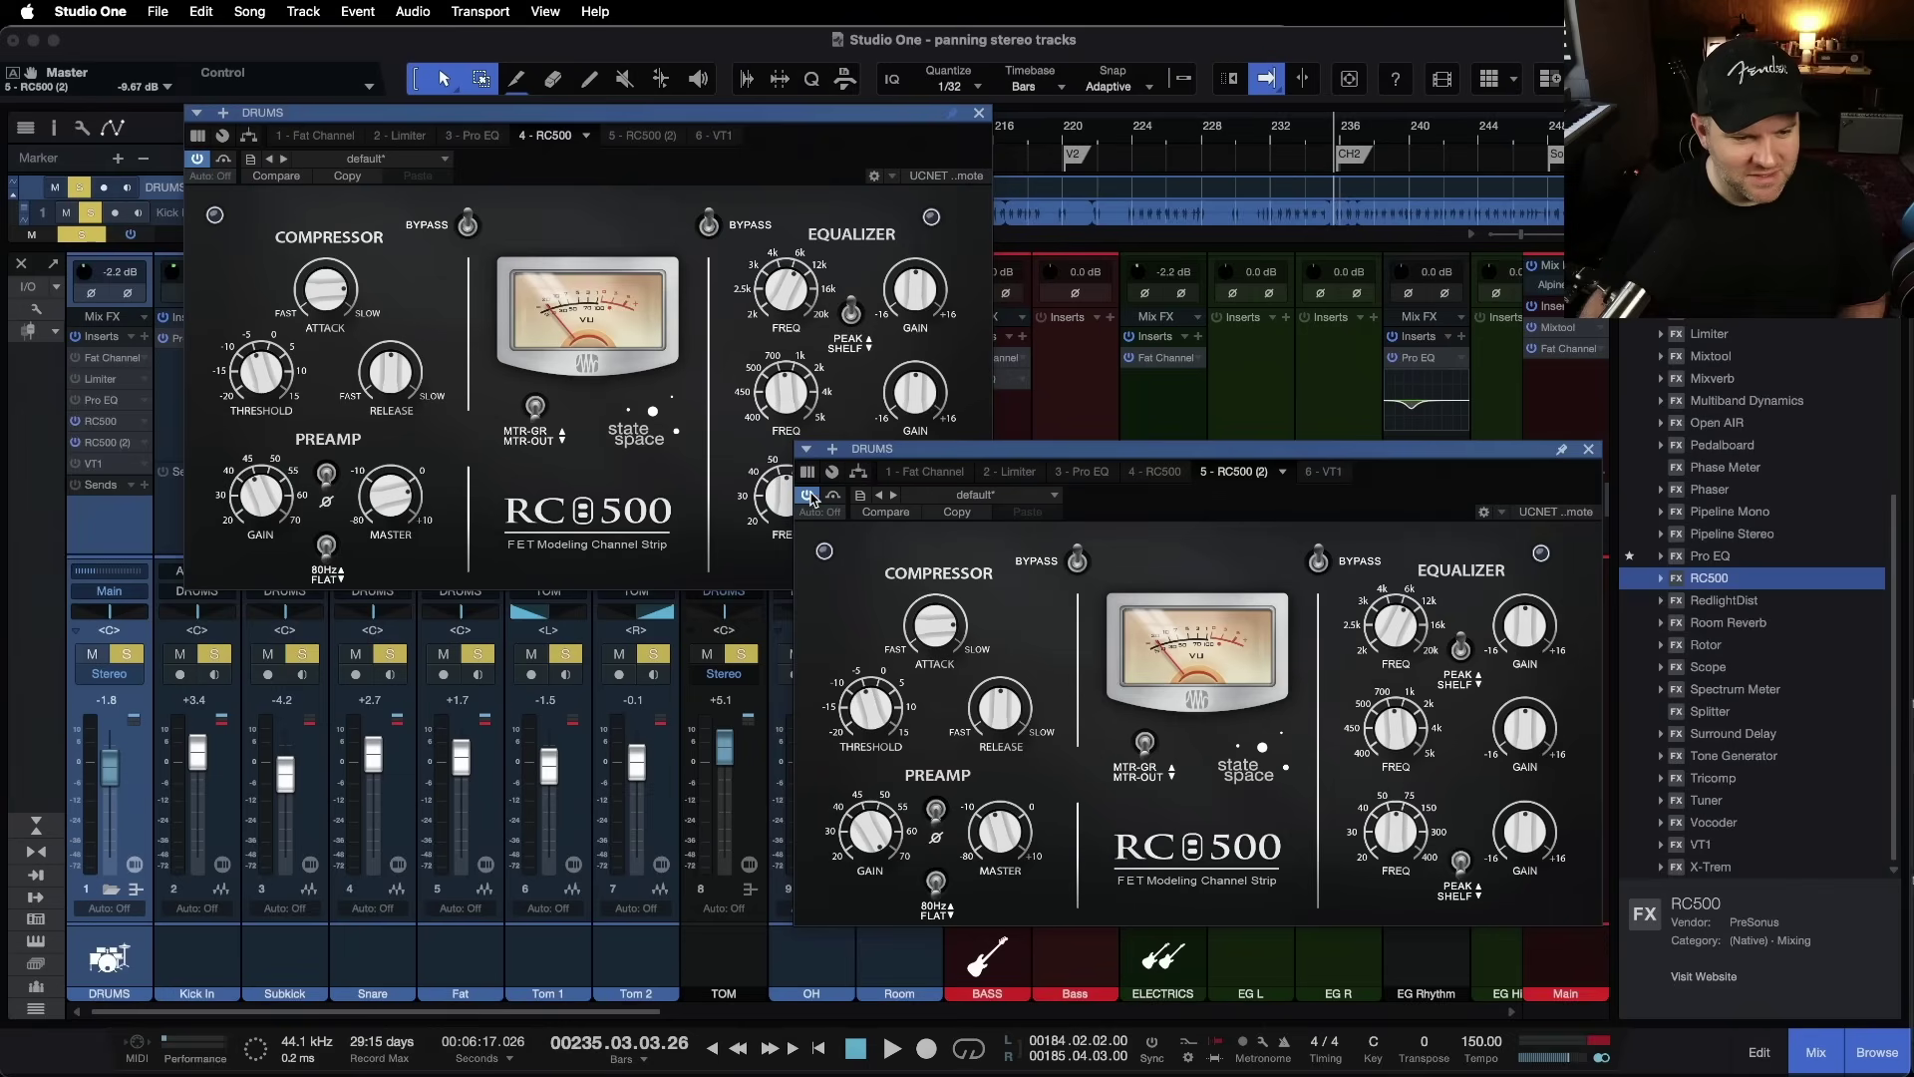
key(space)
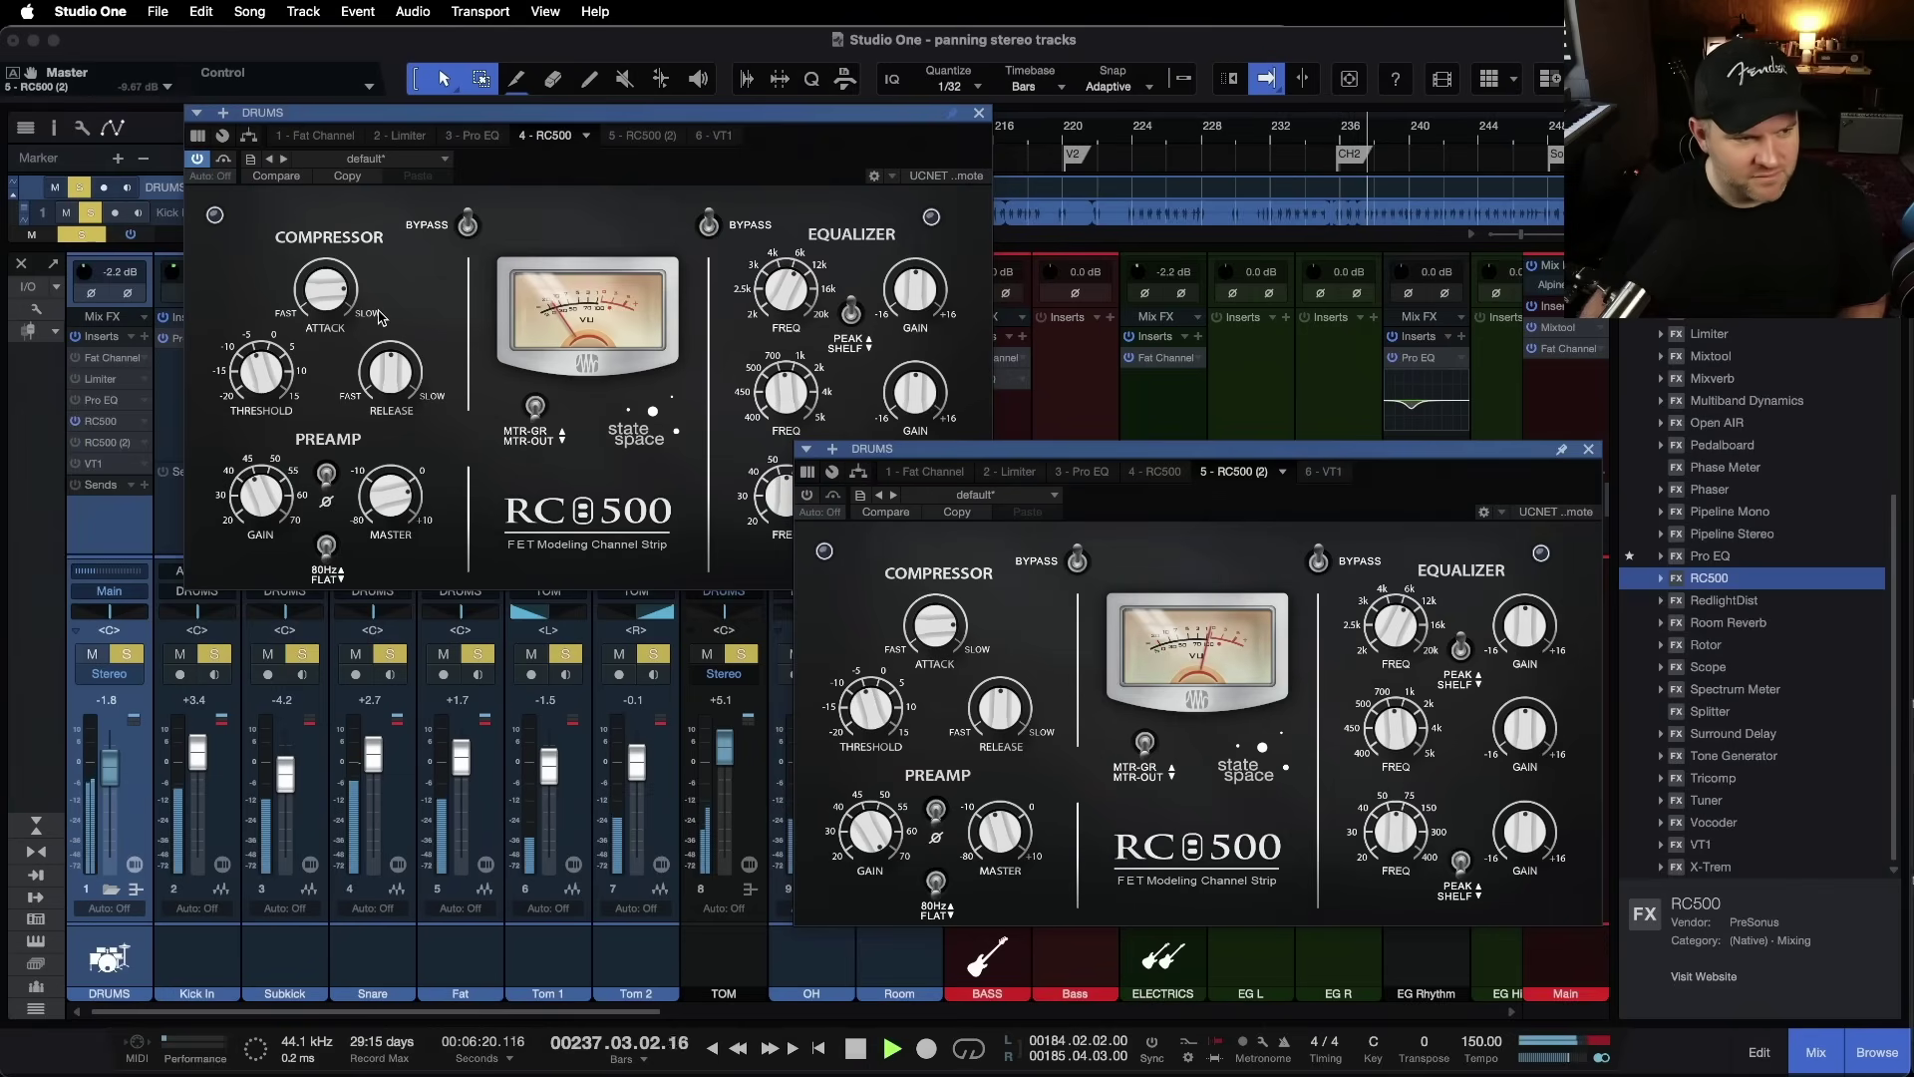
click(213, 182)
key(space)
click(1046, 630)
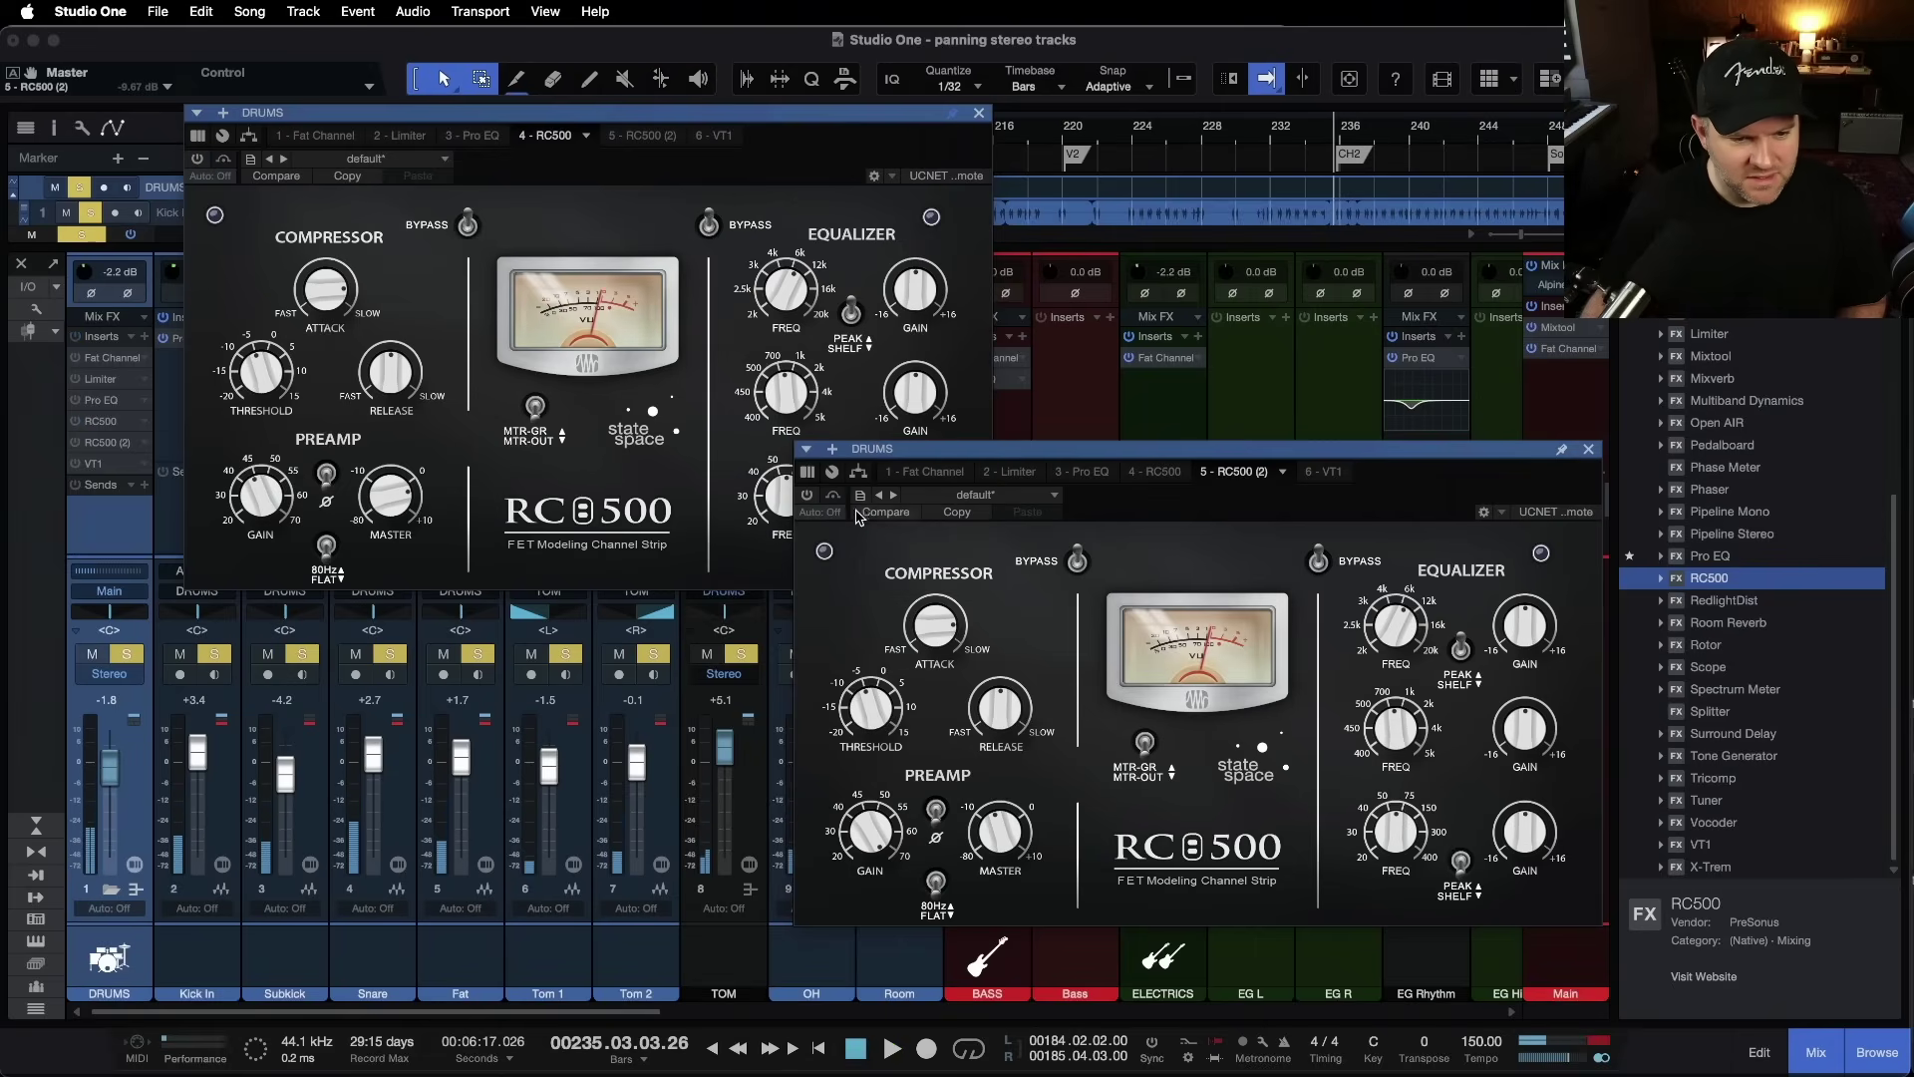
key(space)
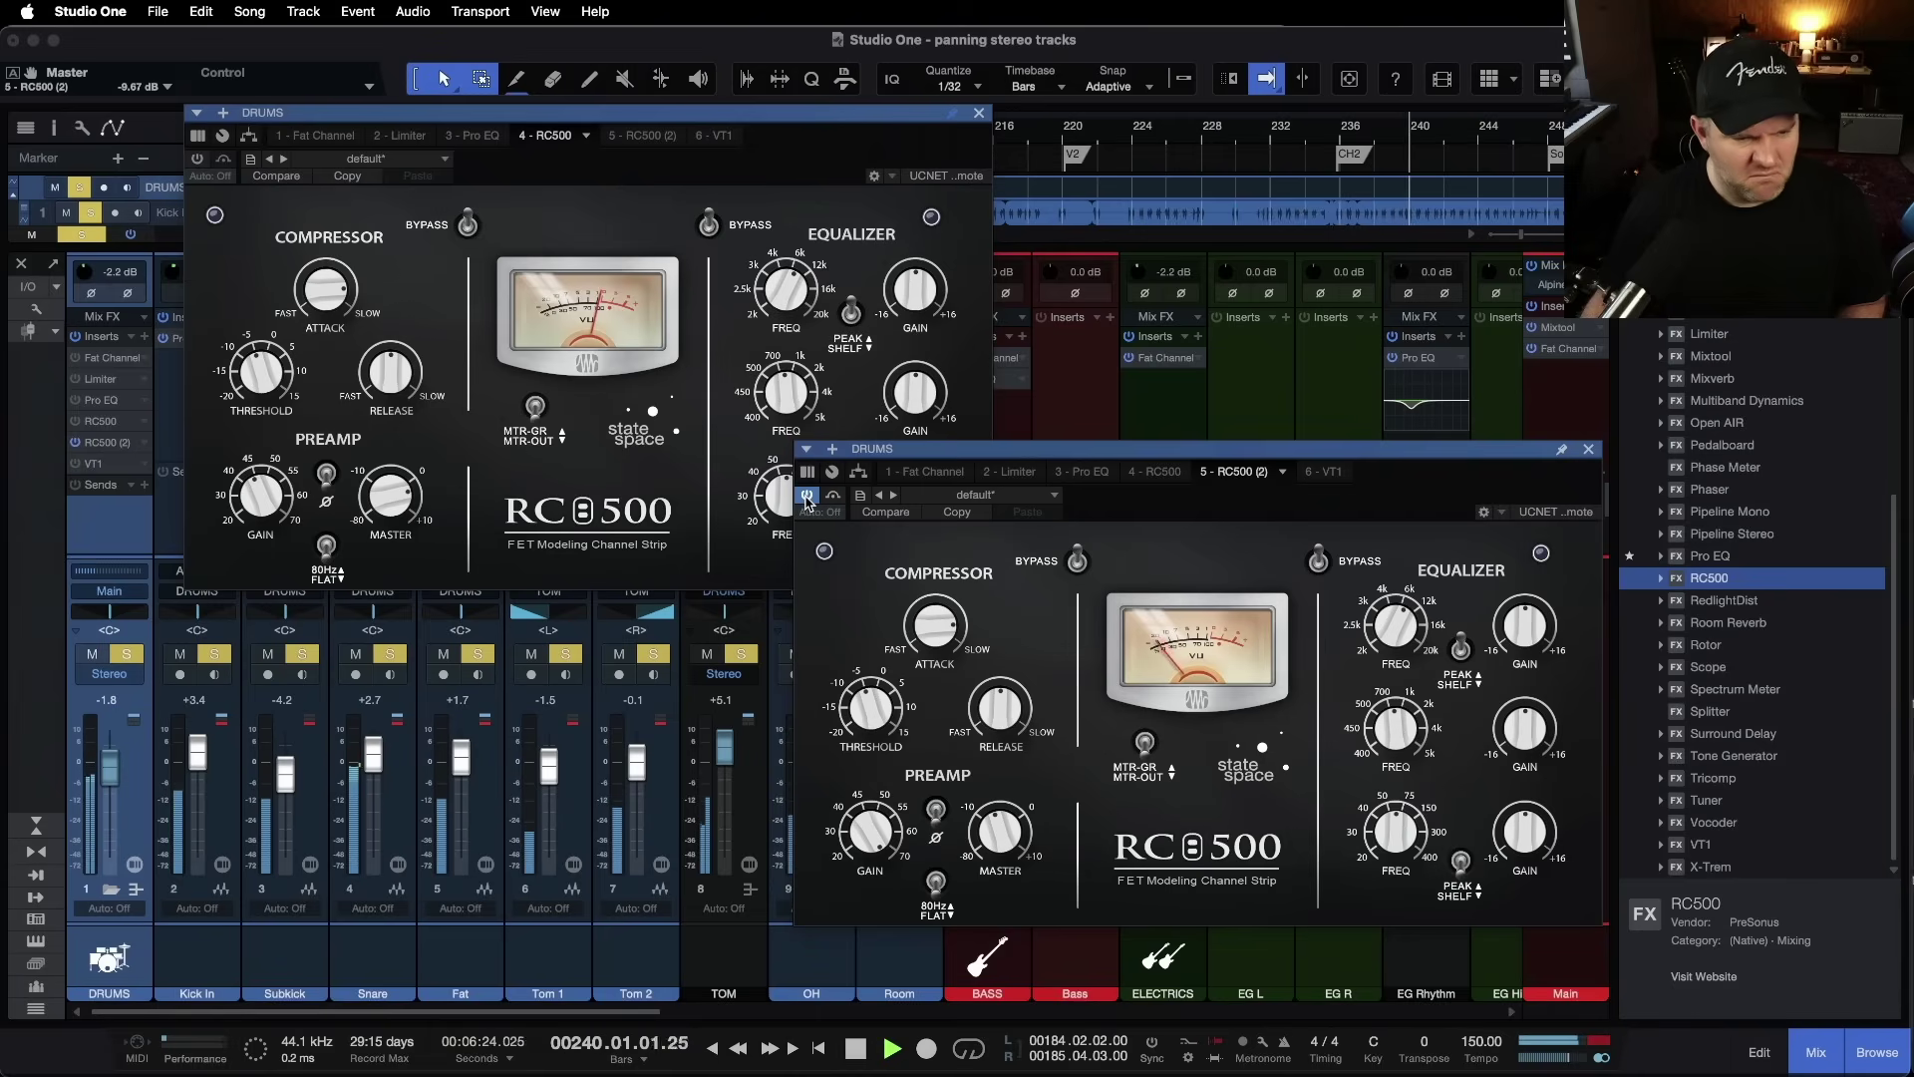
click(198, 158)
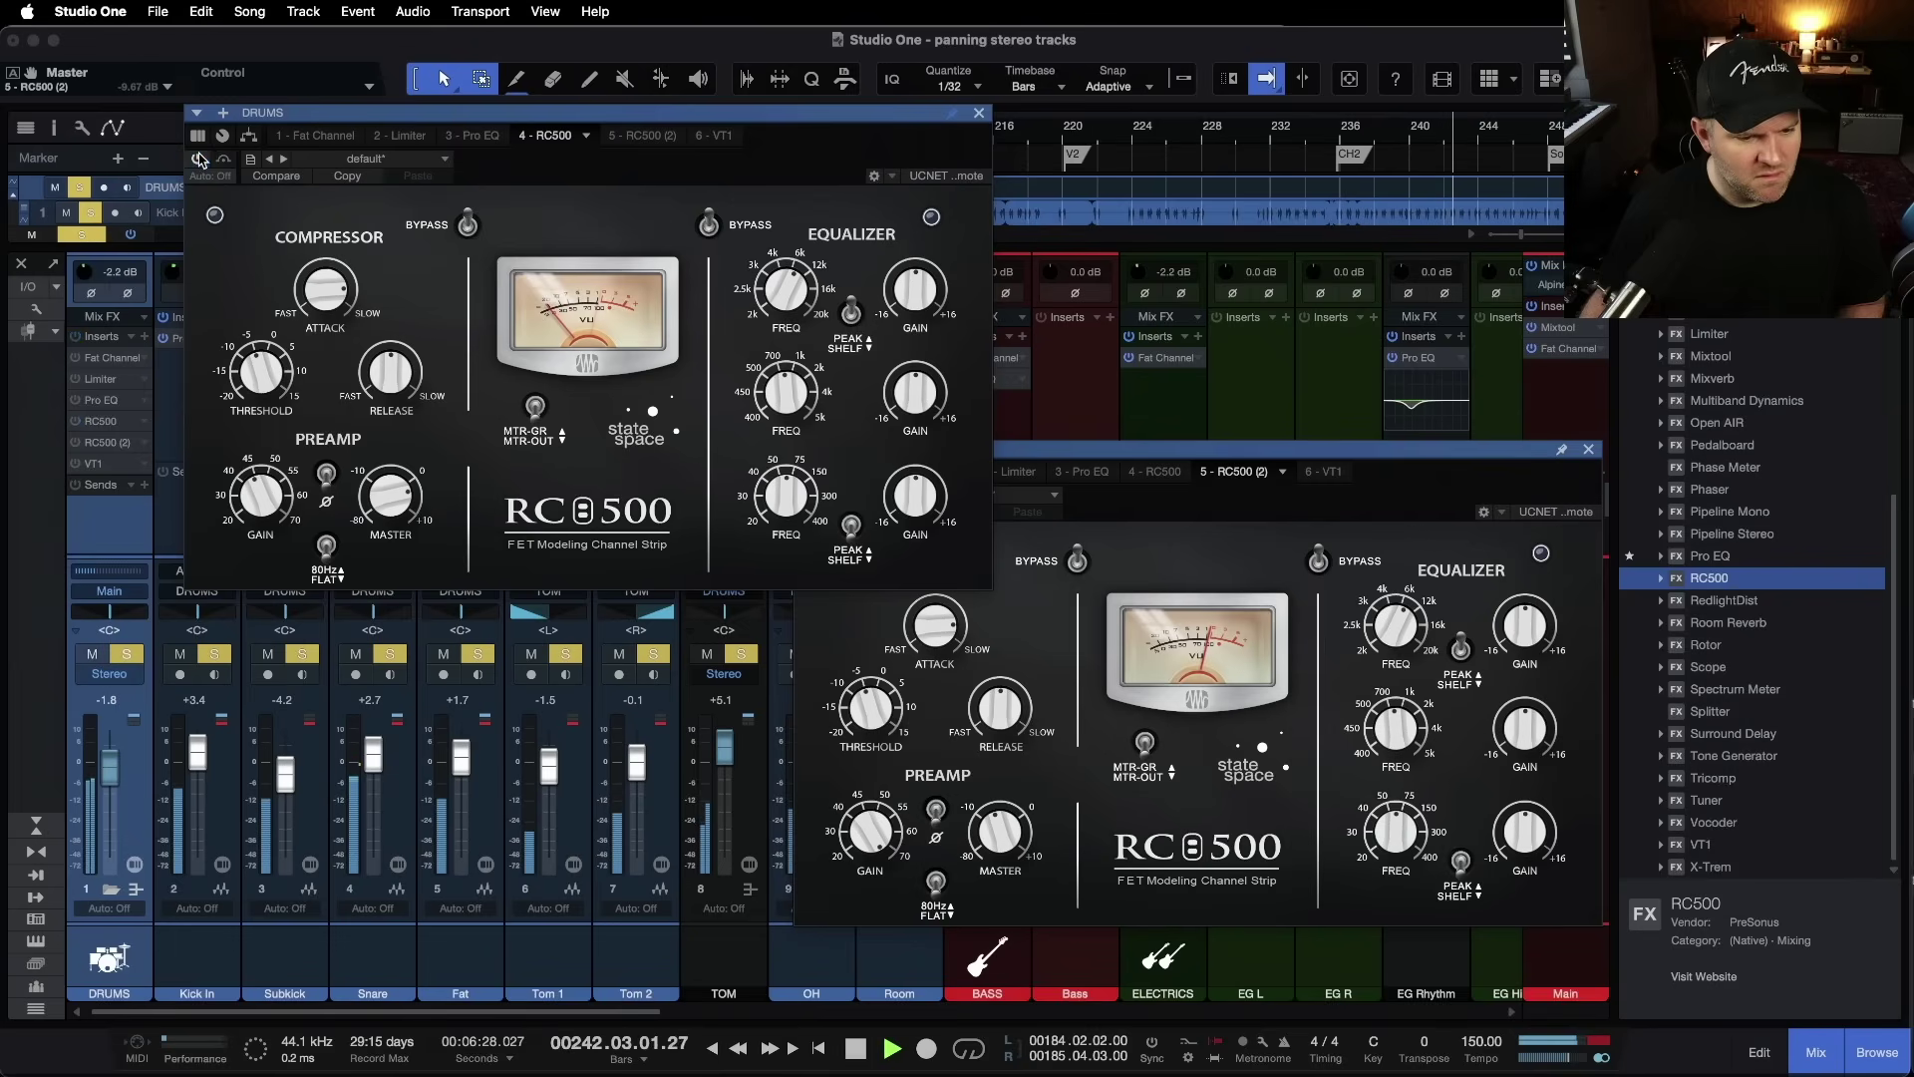
click(833, 635)
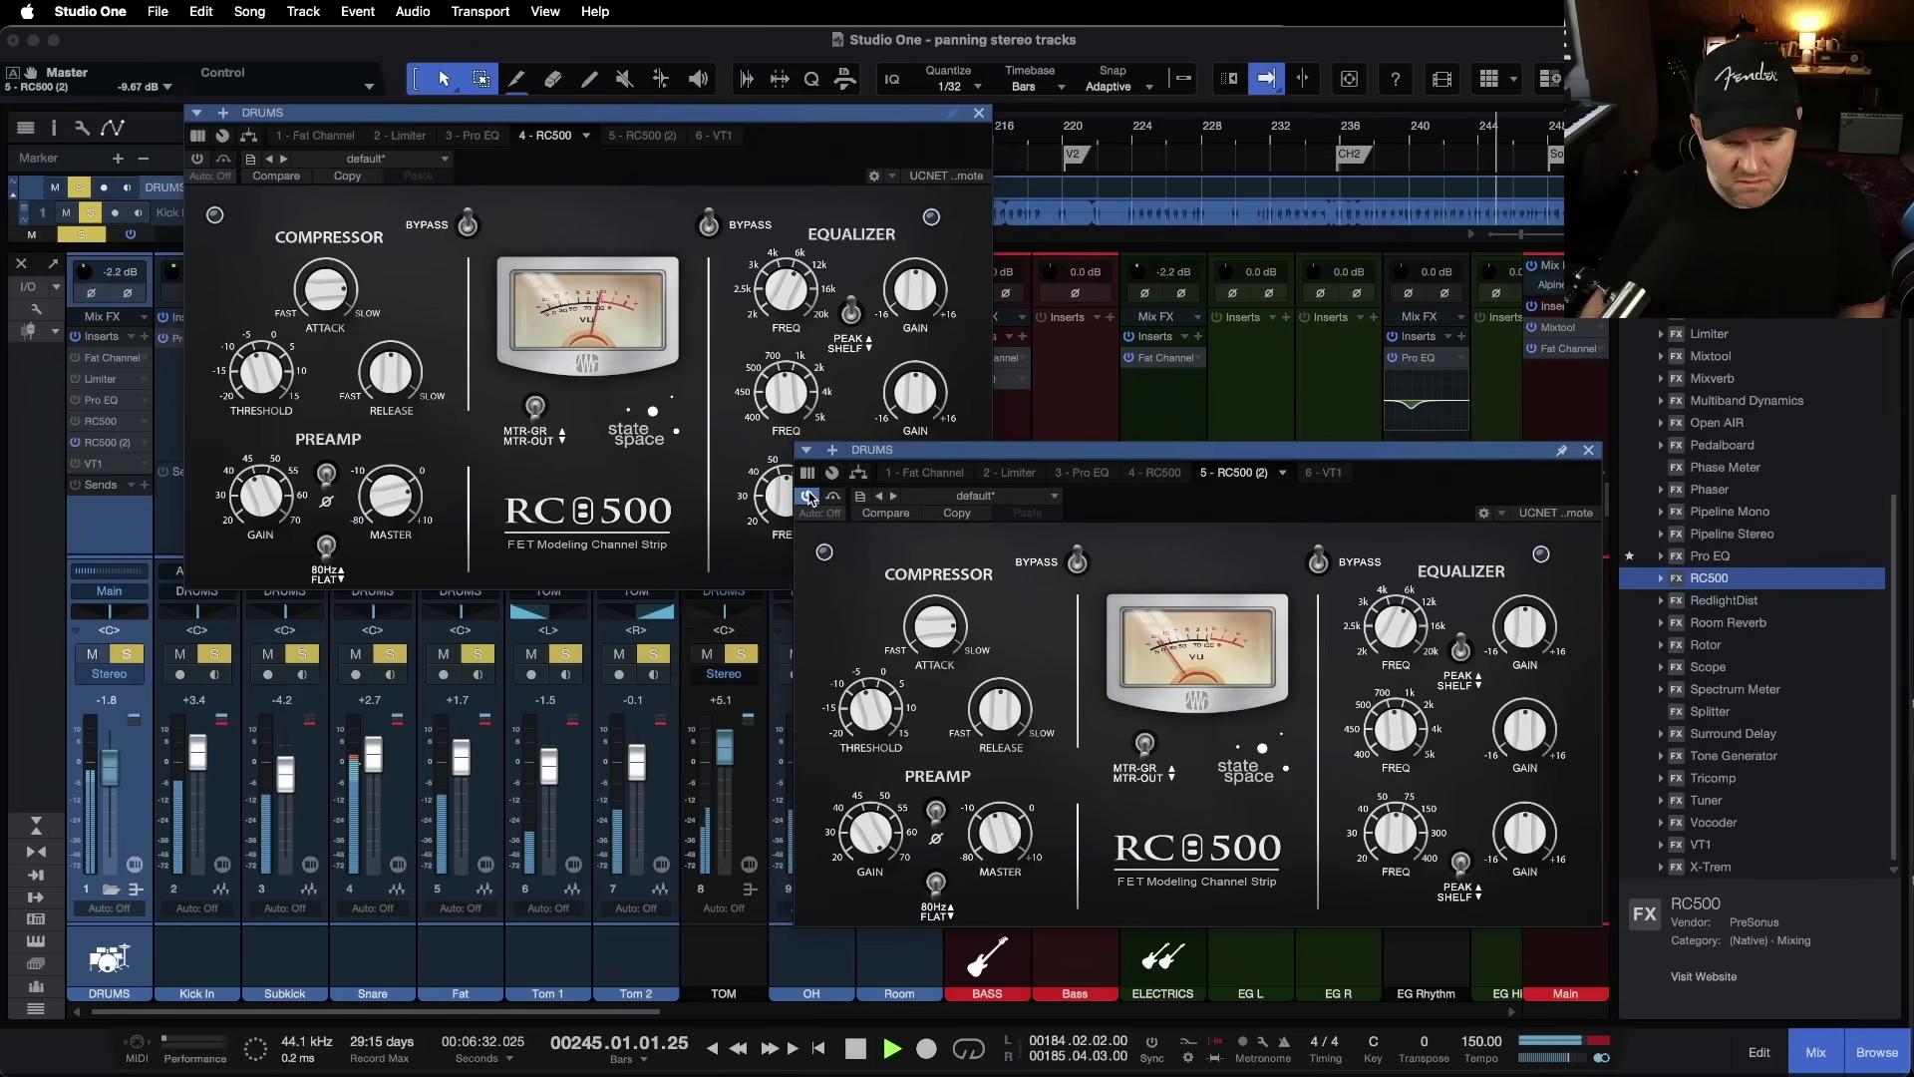
key(space)
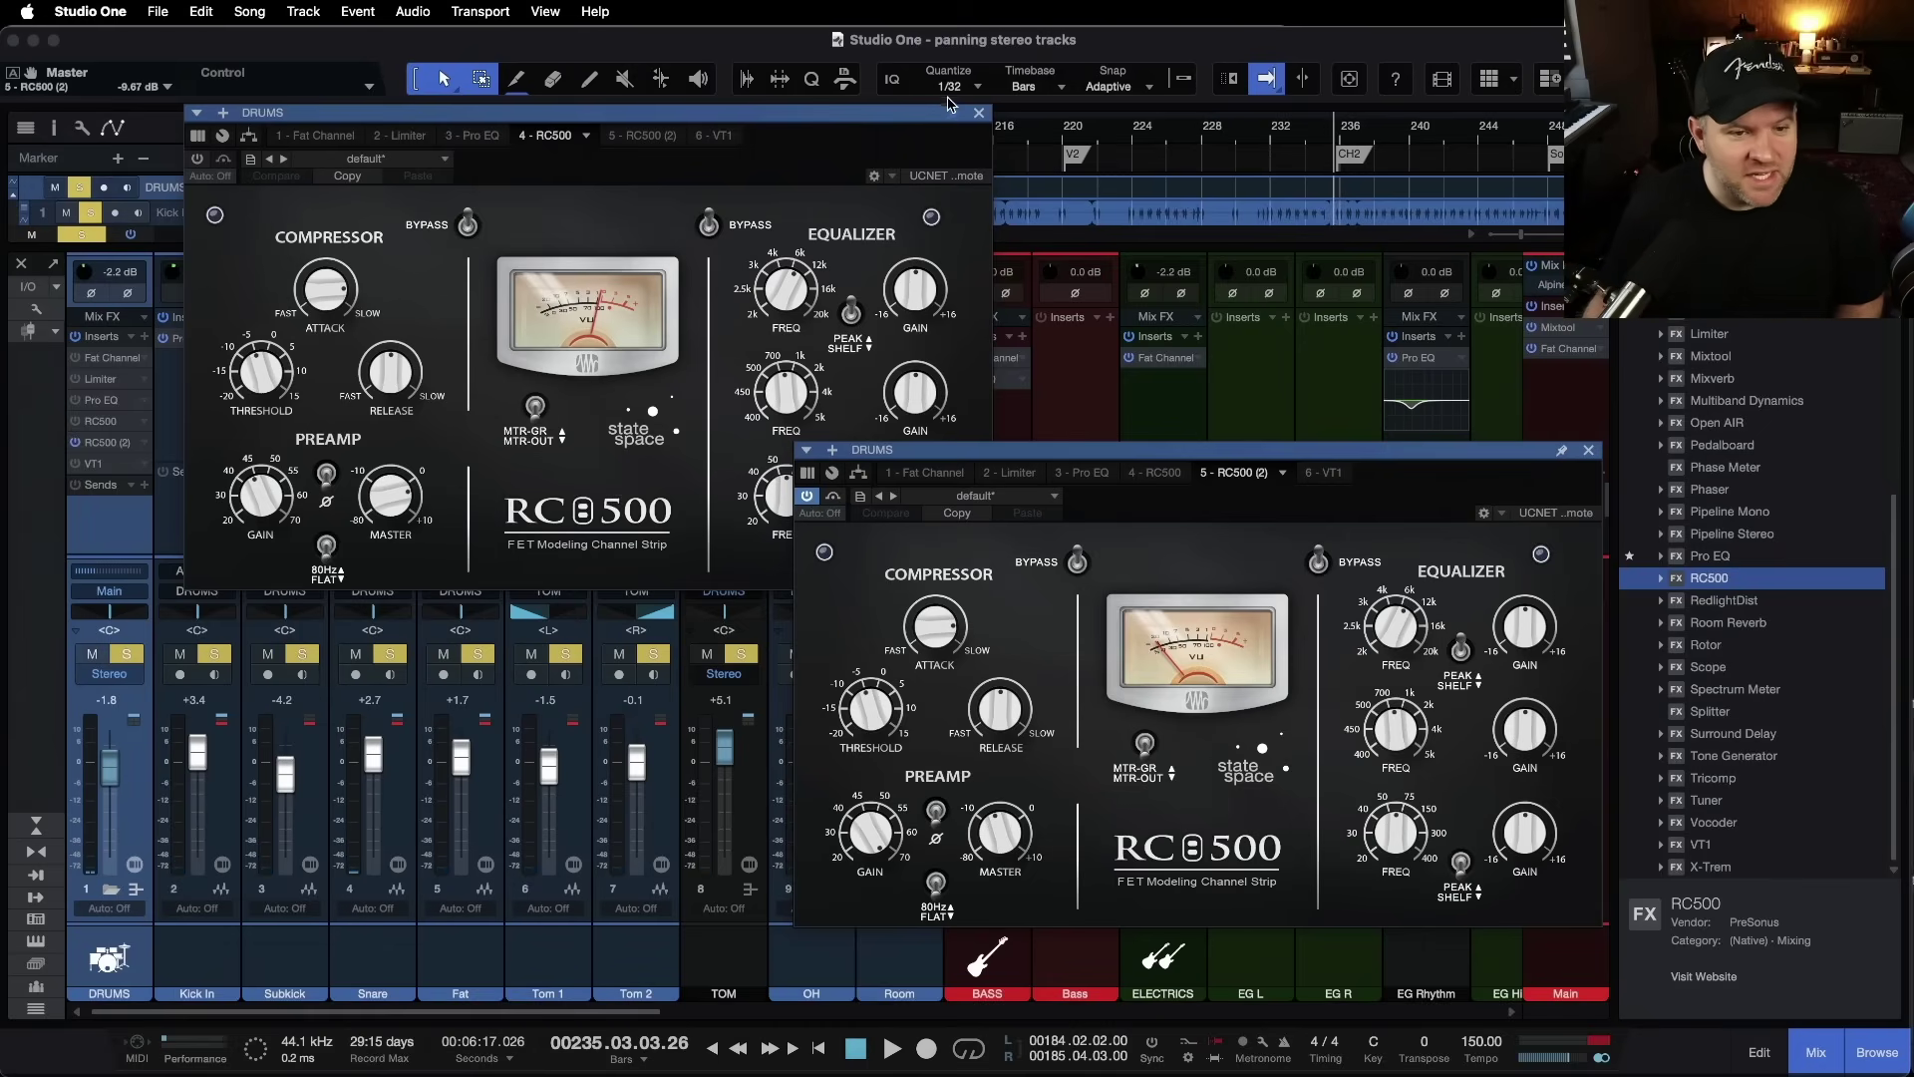
Step: Close the first RC500, set the second's master to -11.51 dB, and bypass its compressor
click(979, 112)
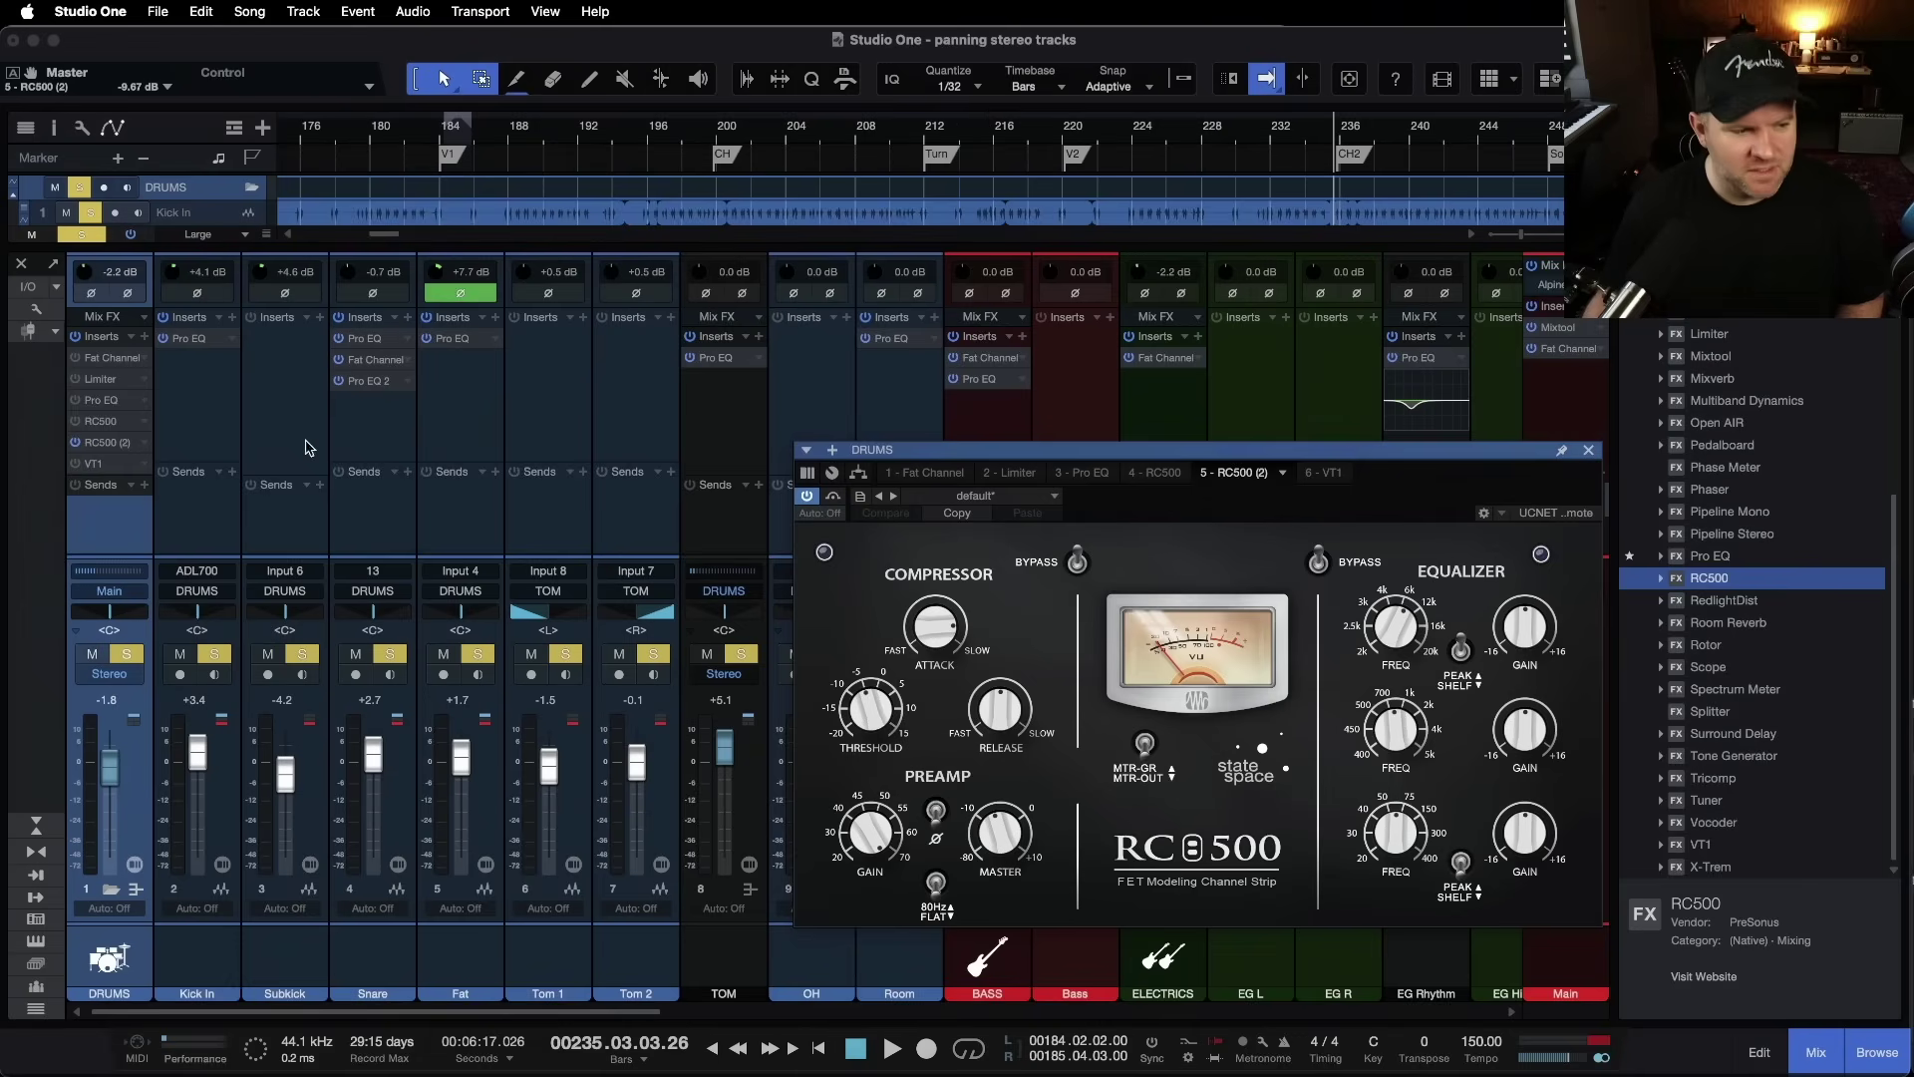
drag(900, 454, 460, 140)
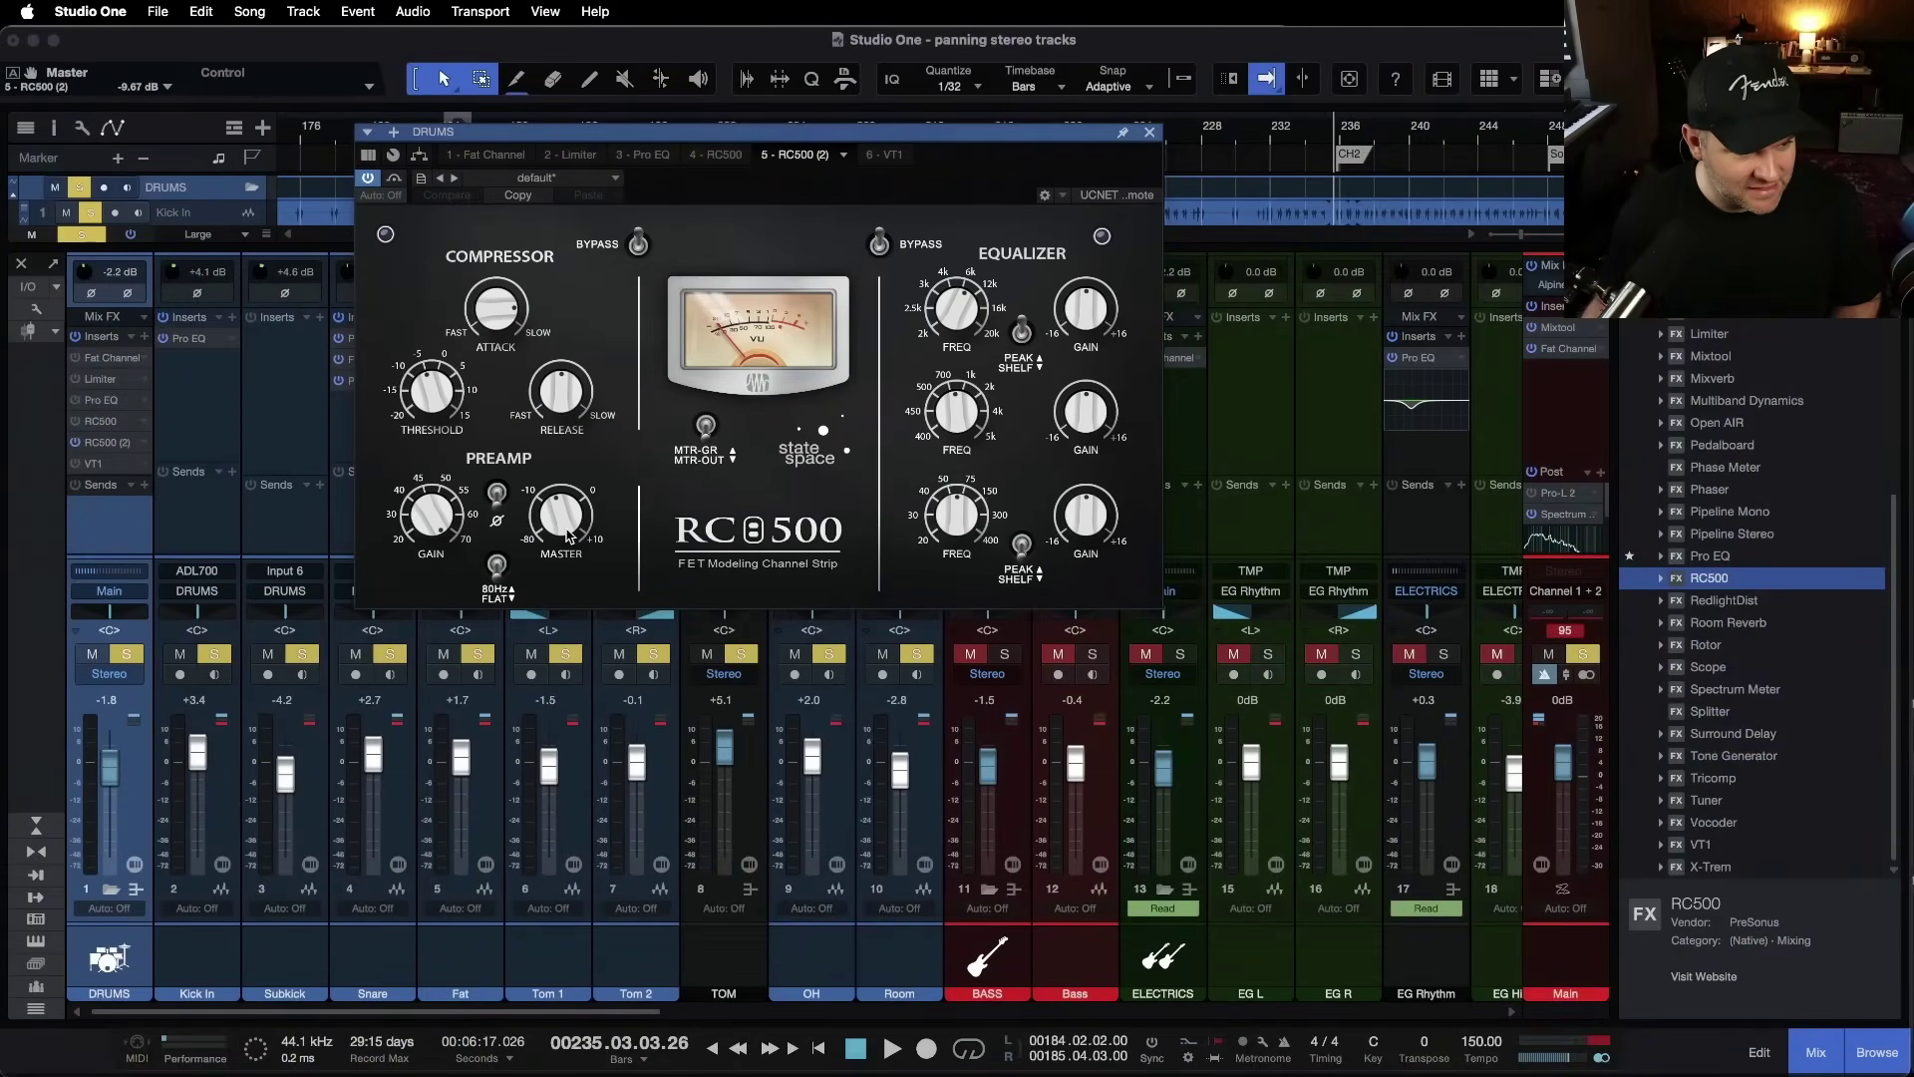
key(space)
drag(570, 527, 572, 506)
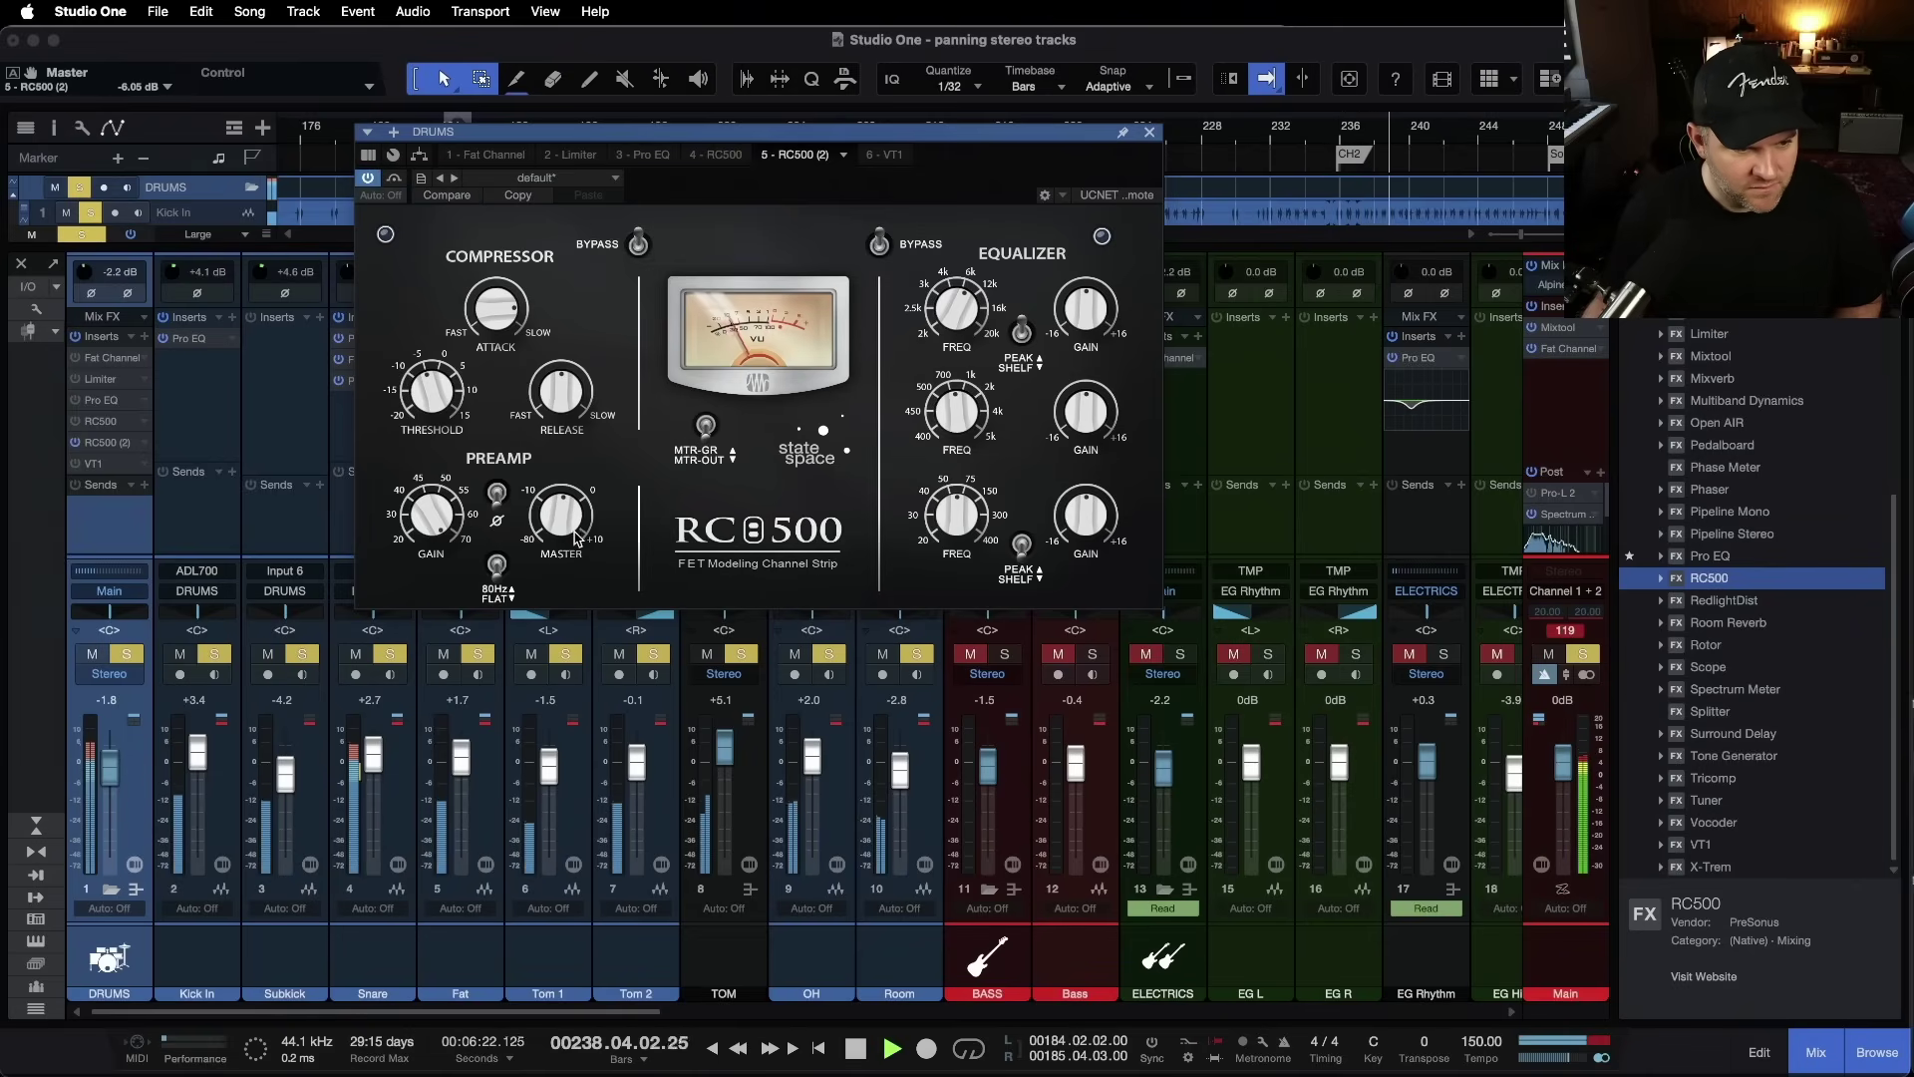
drag(574, 530, 575, 560)
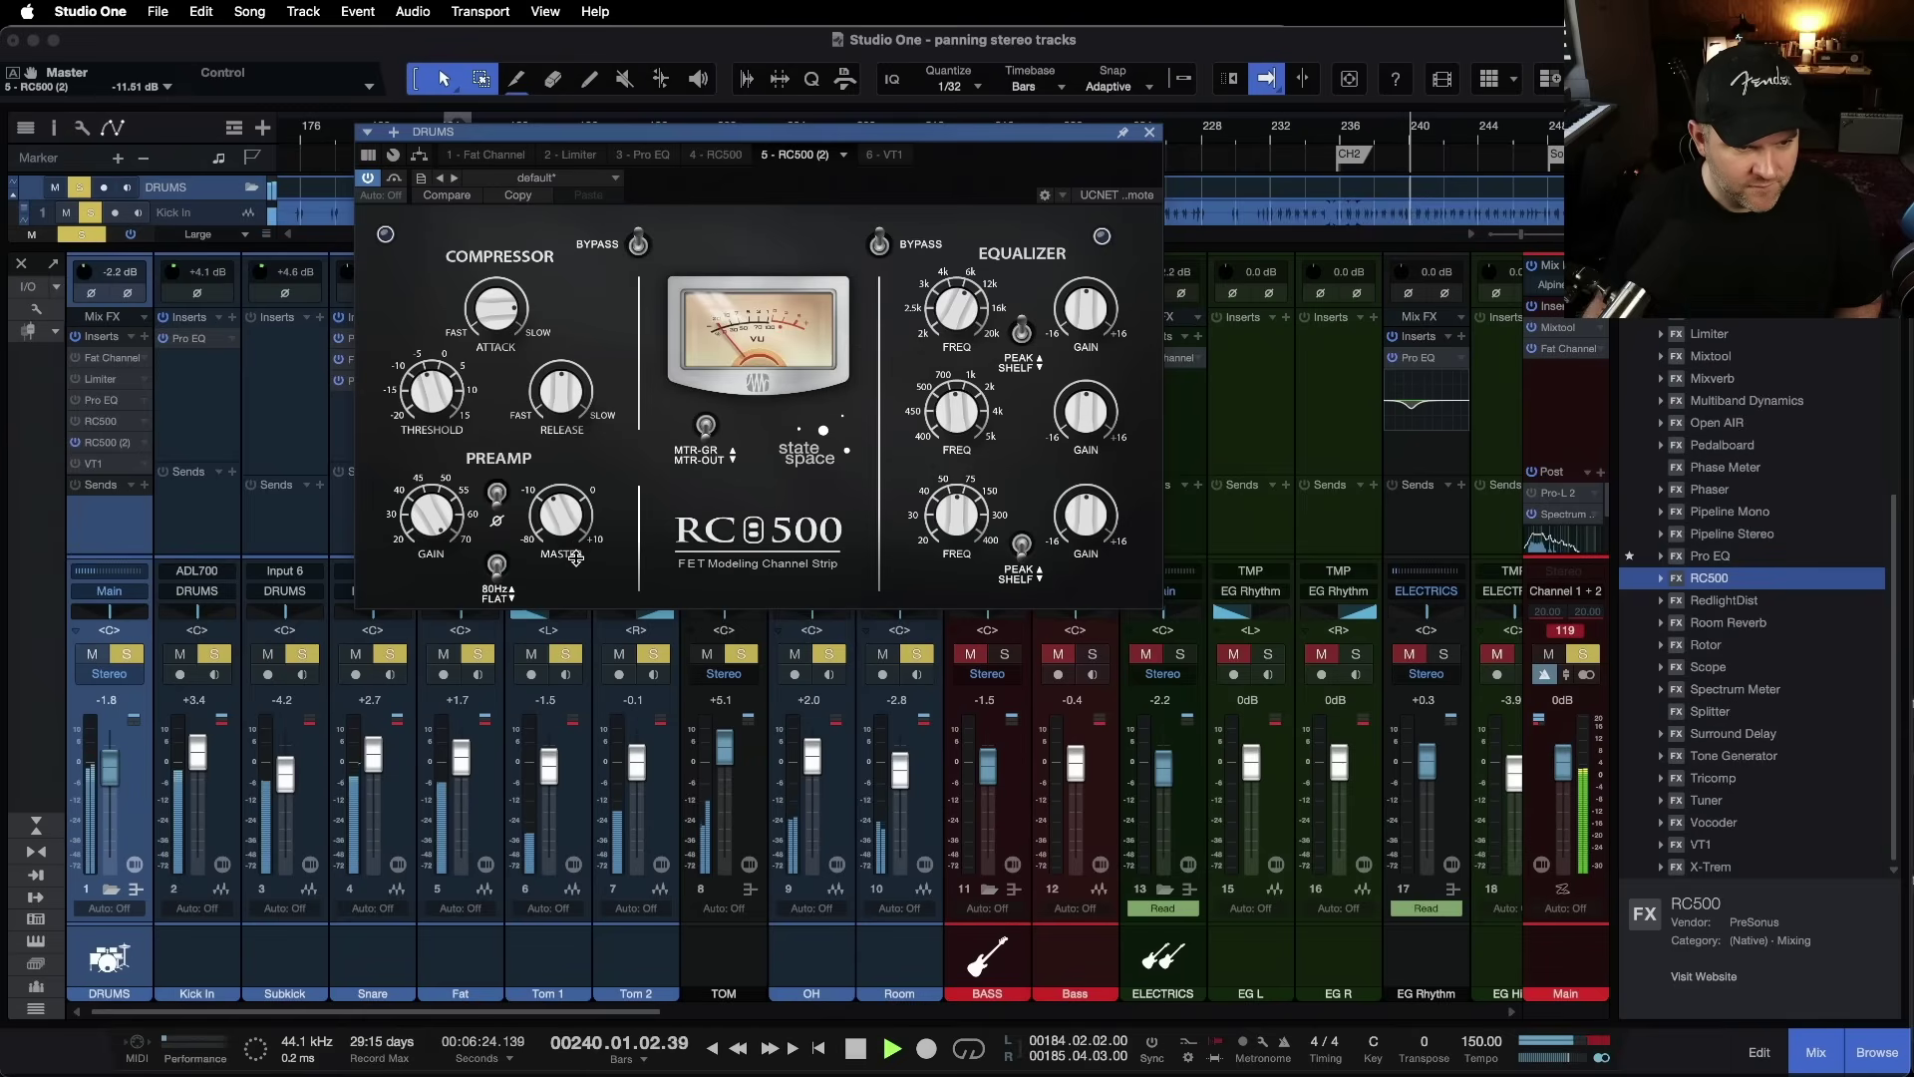
key(space)
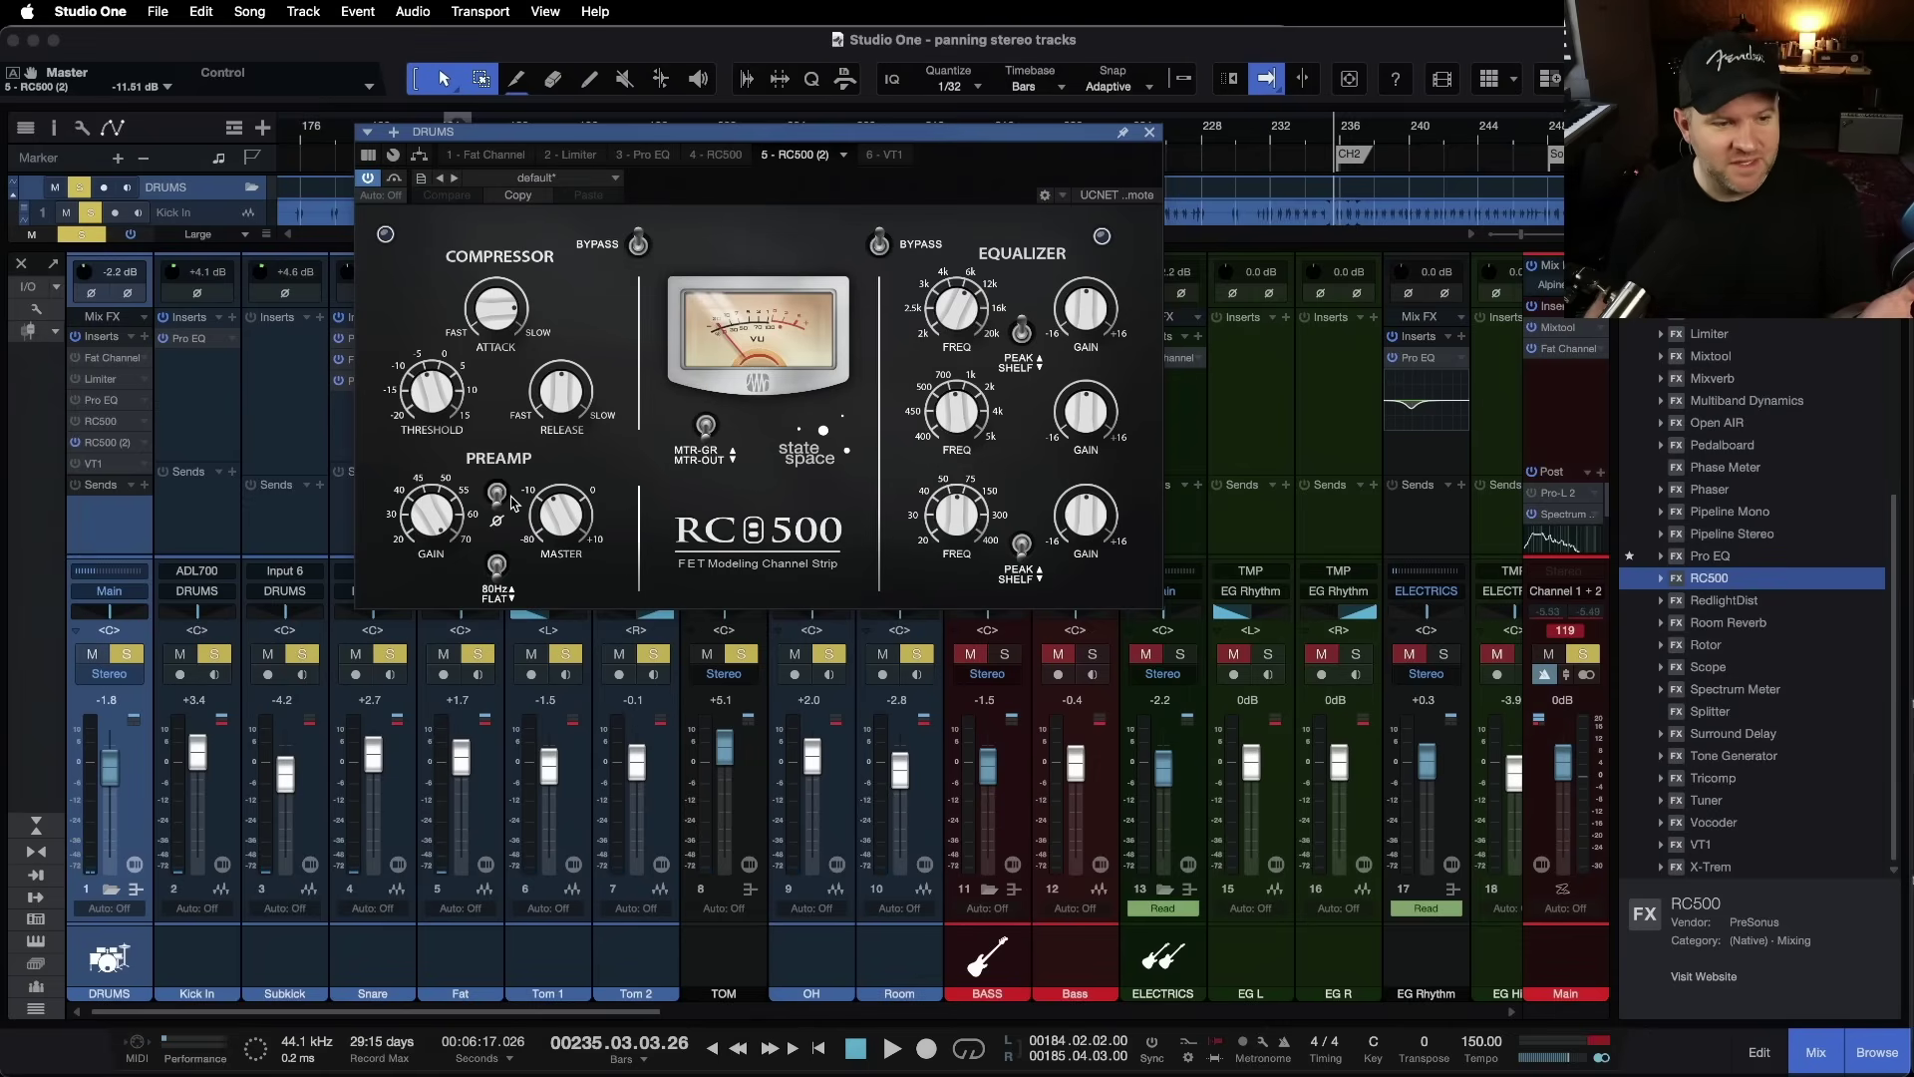
click(639, 247)
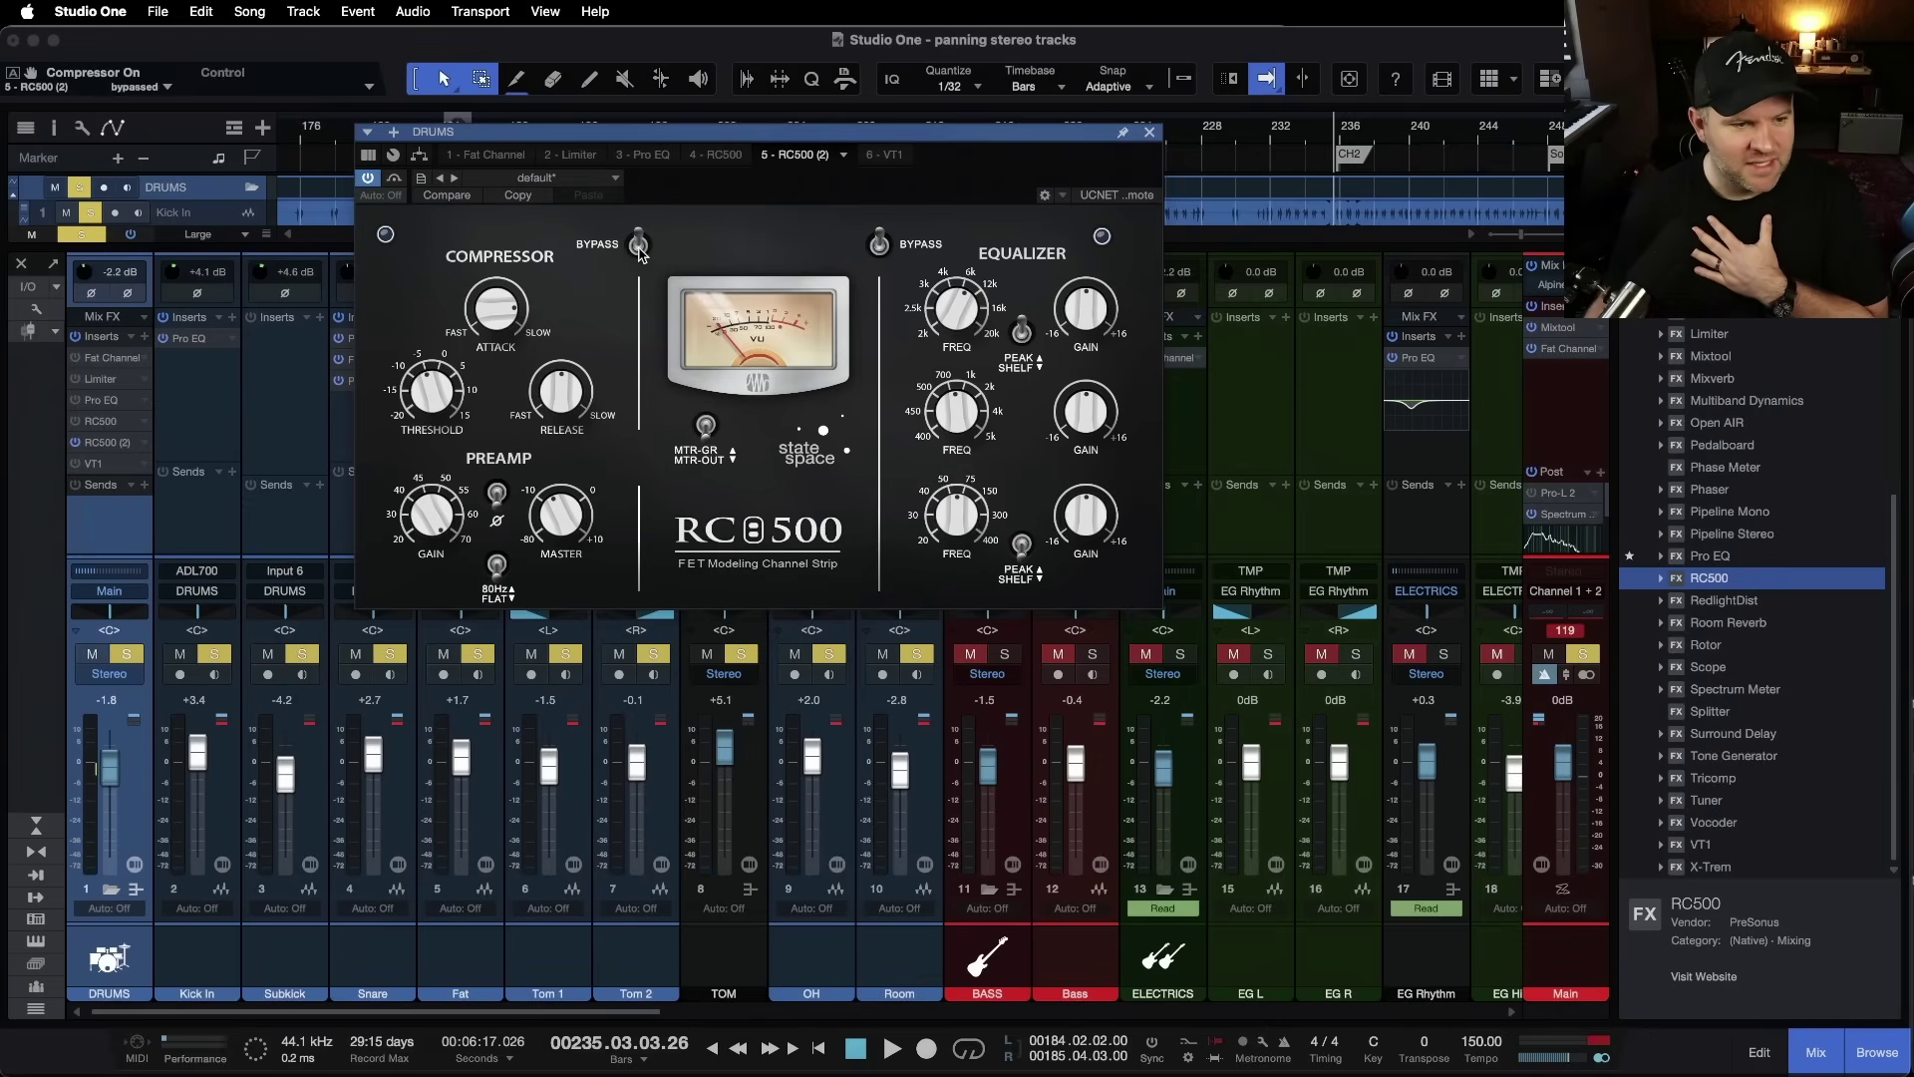
Step: Switch the RC500 compressor back on, adjusting attack and lowering the threshold while the drums play
click(641, 249)
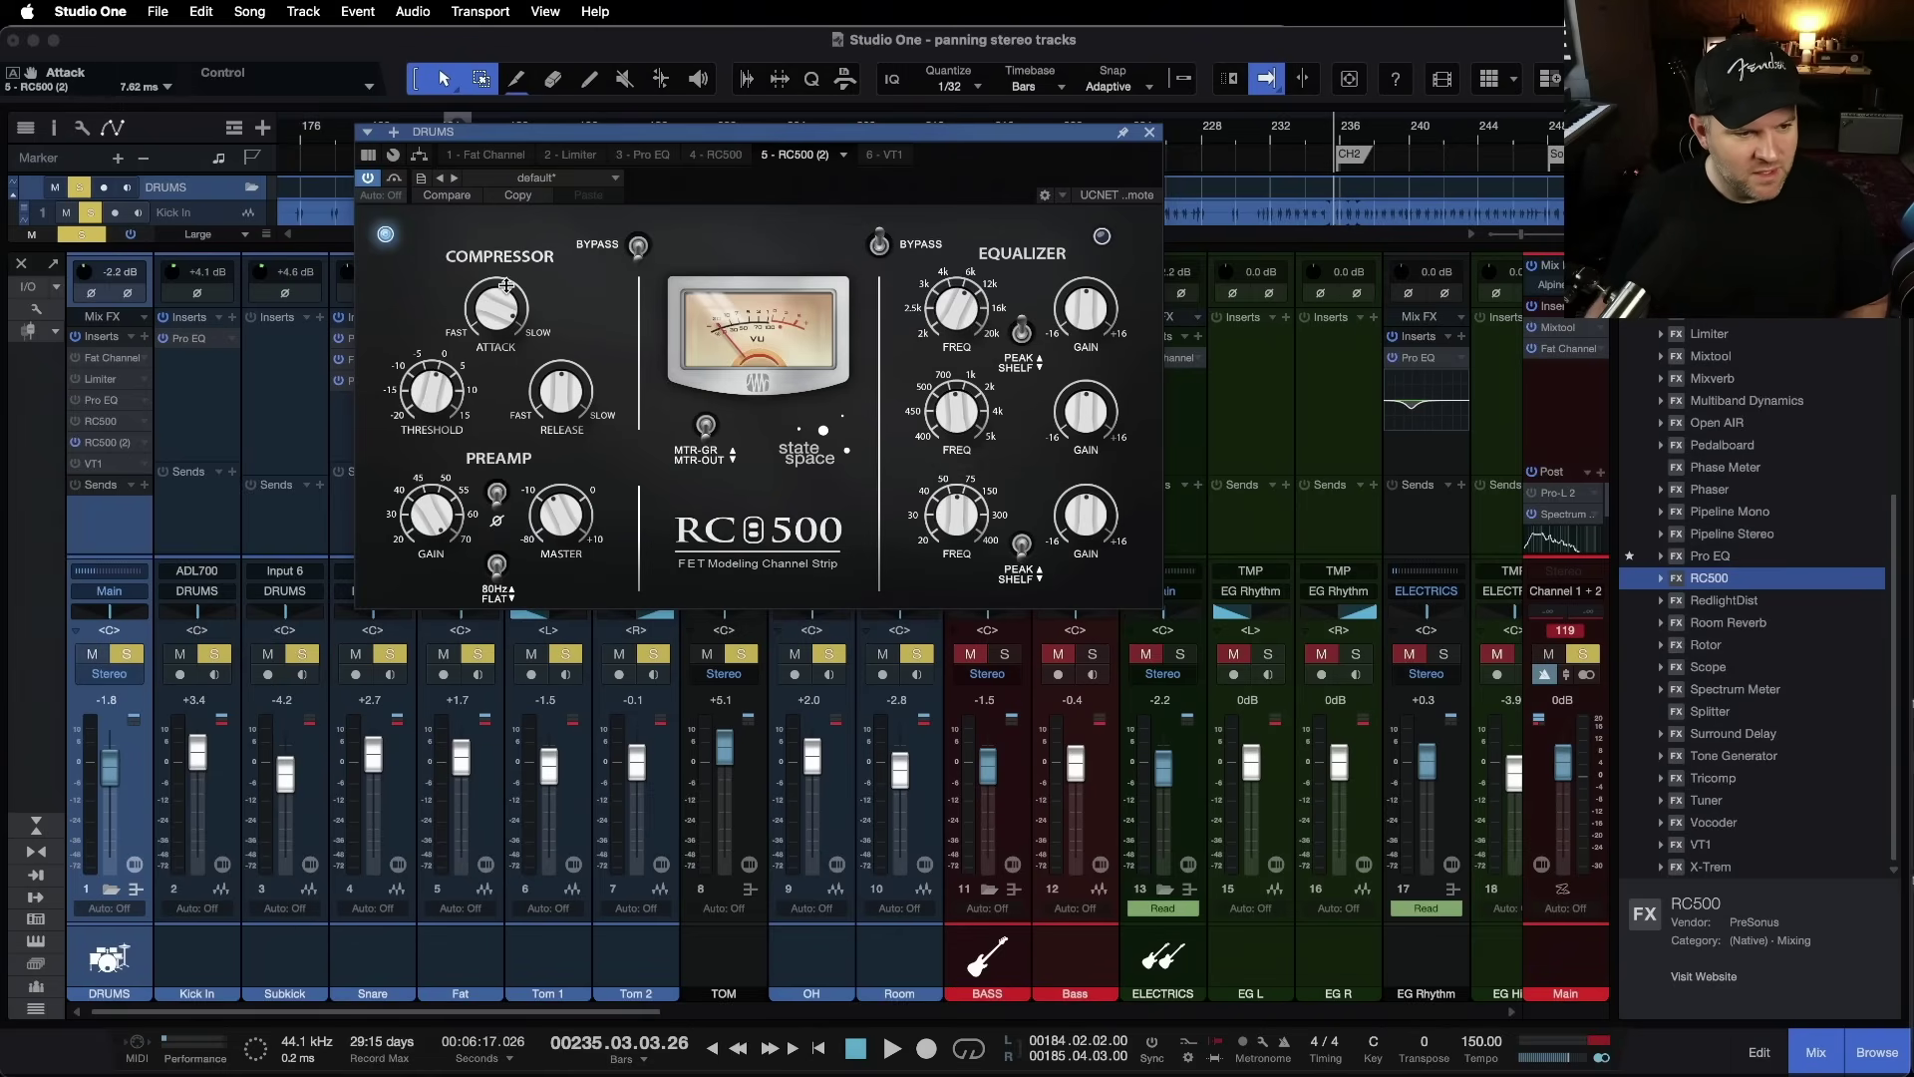
drag(508, 310, 505, 341)
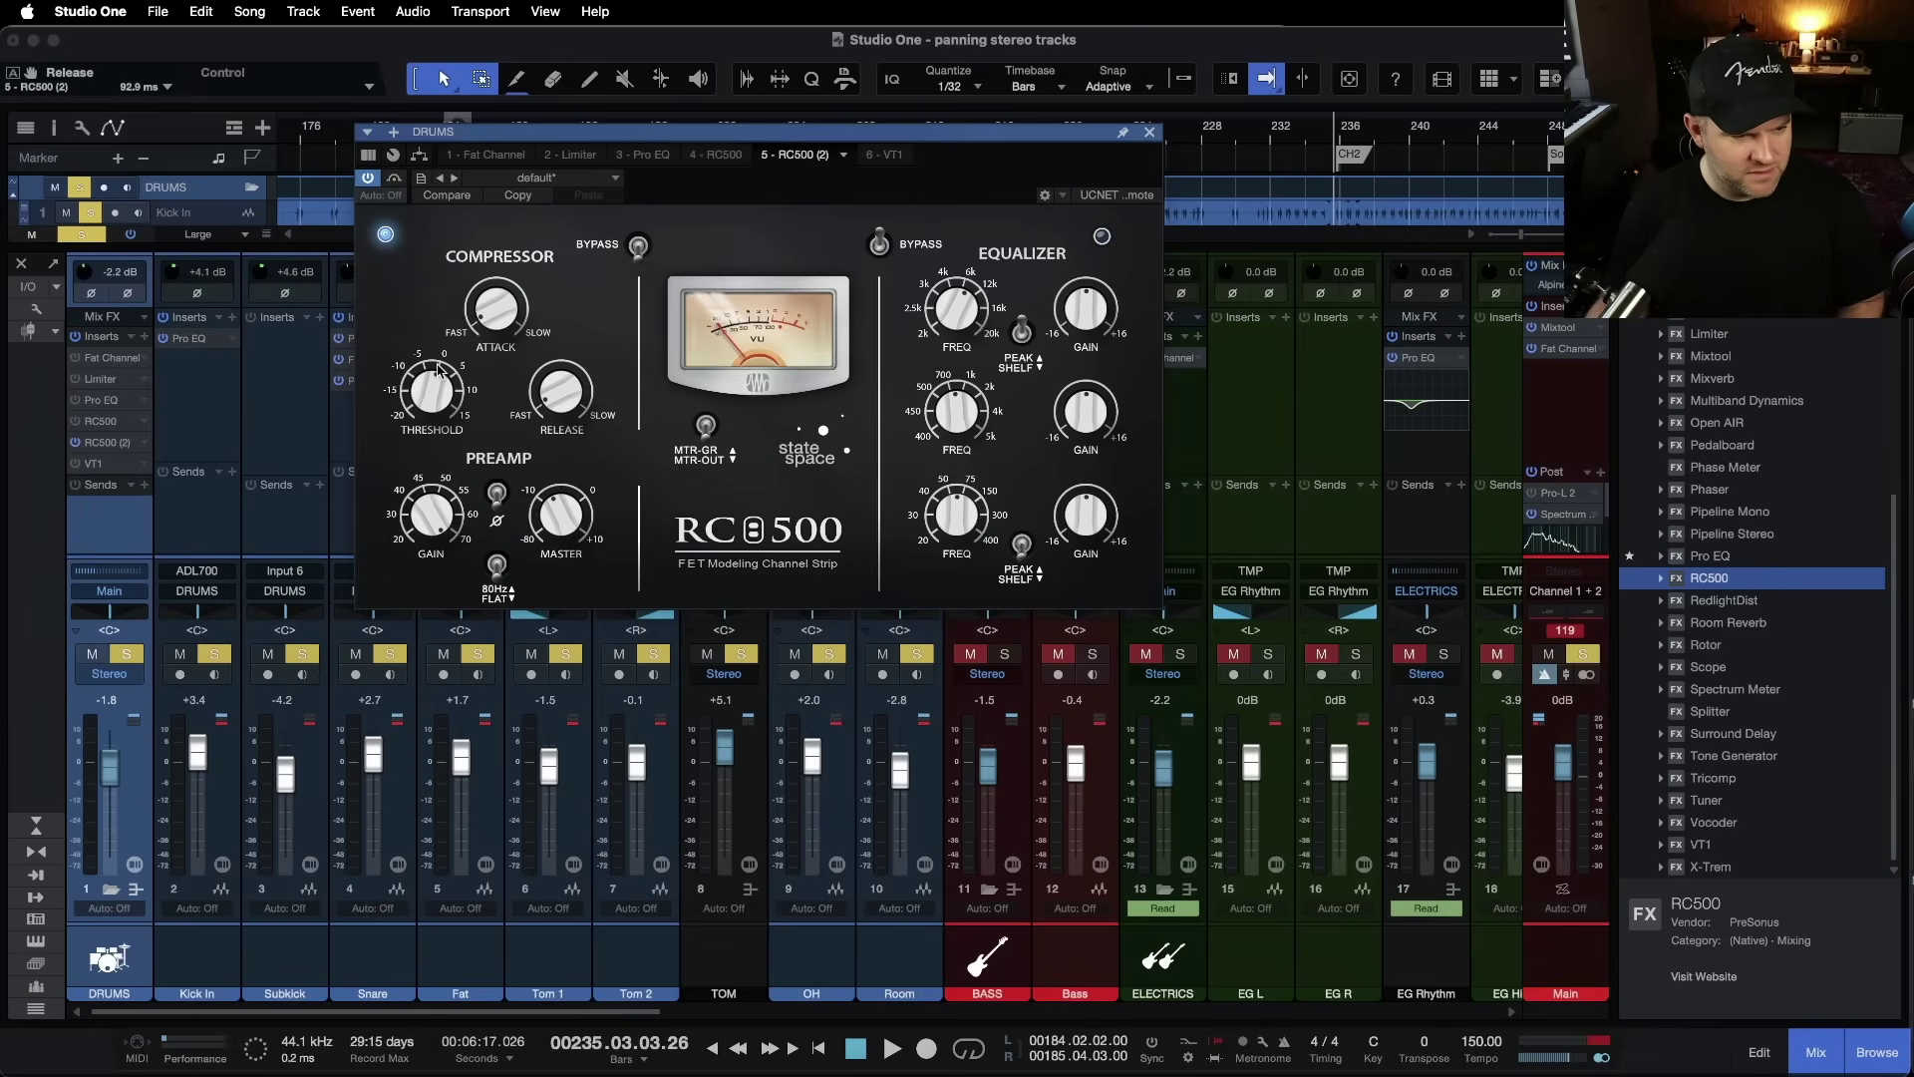
key(space)
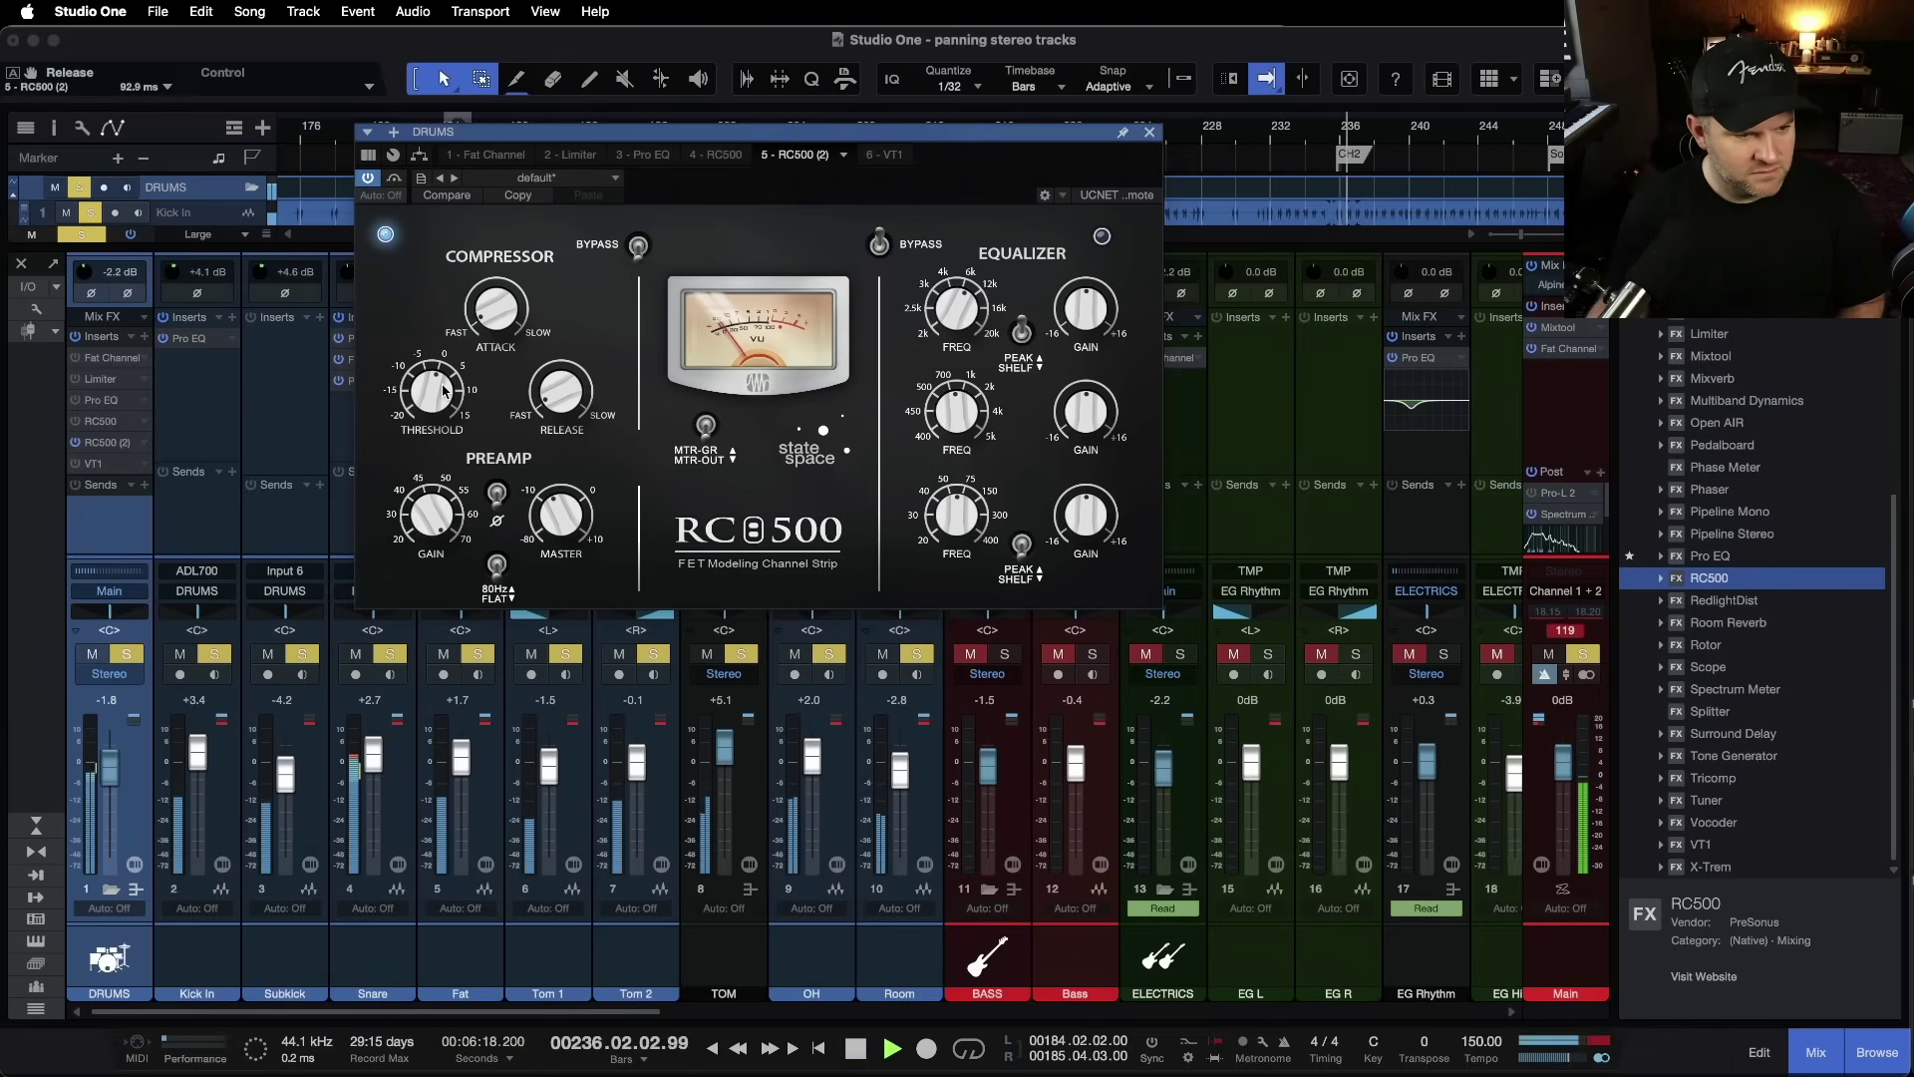
key(space)
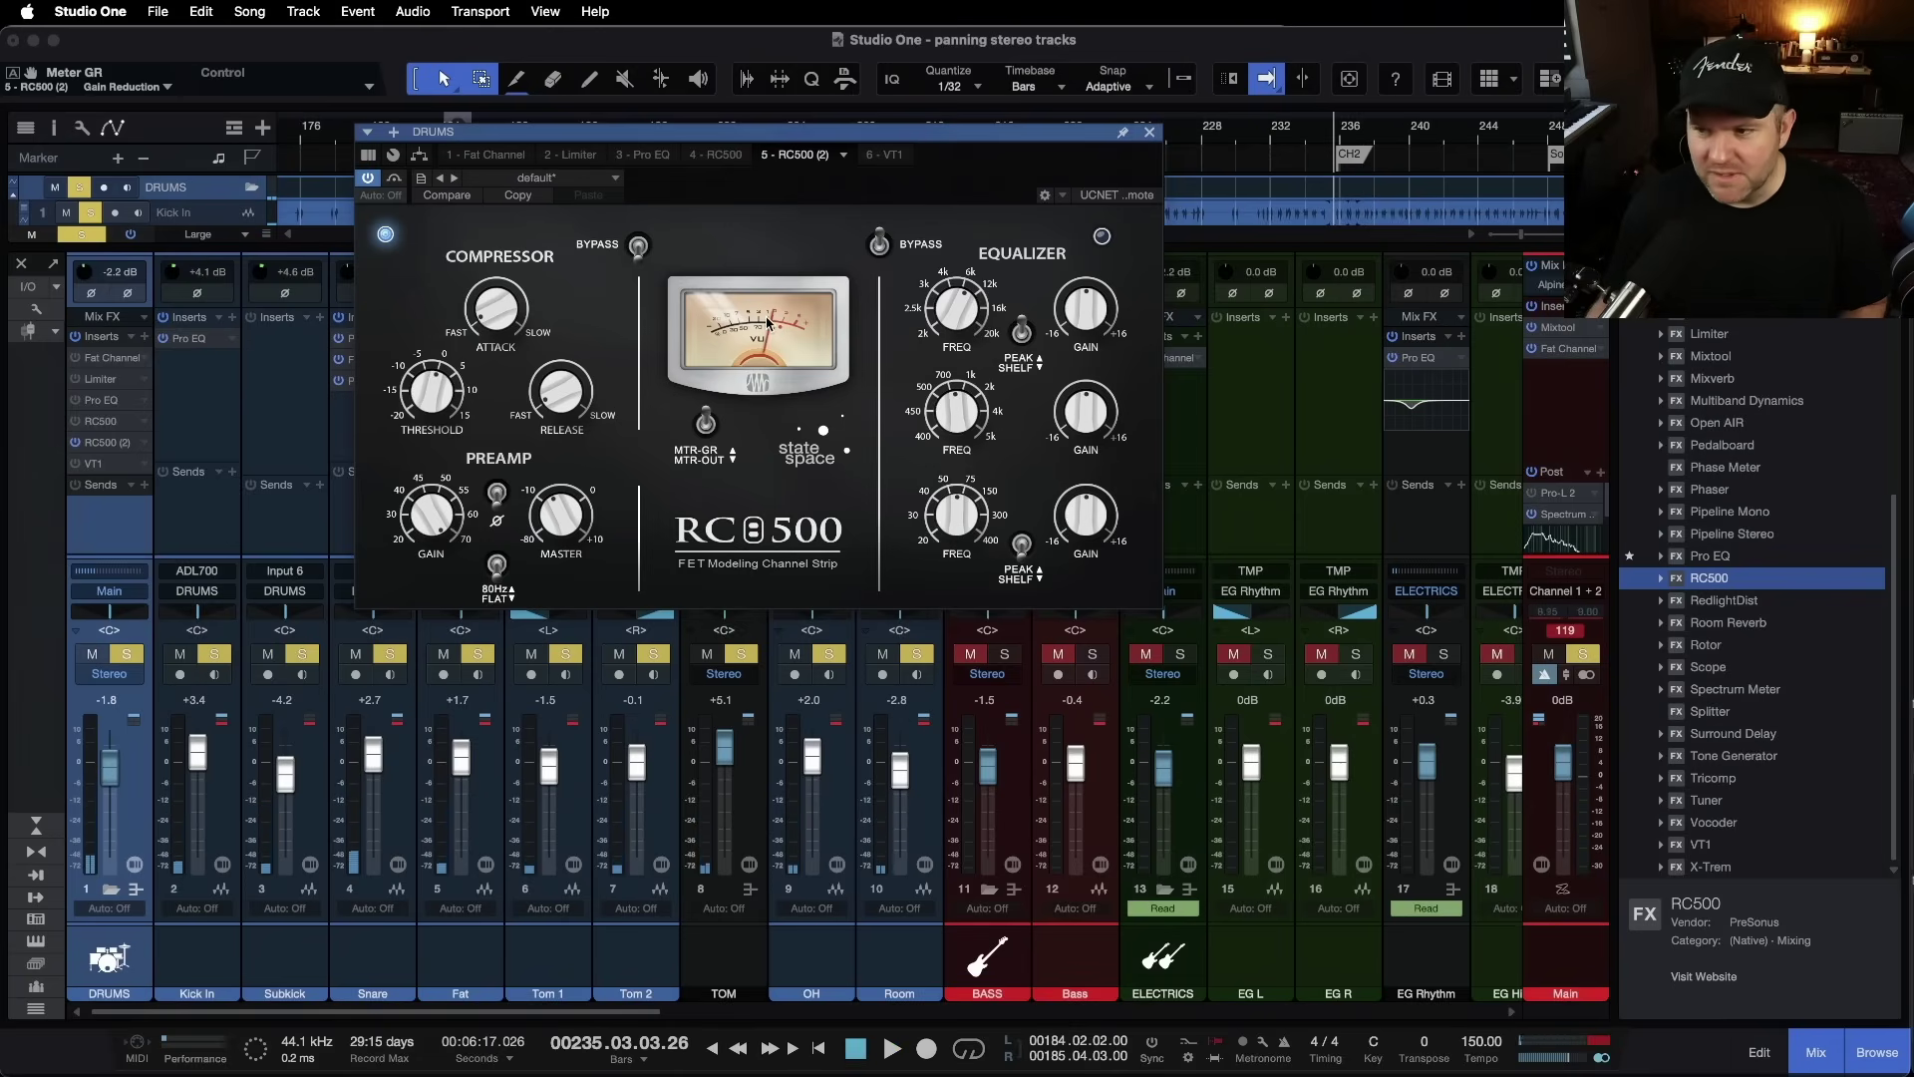
key(space)
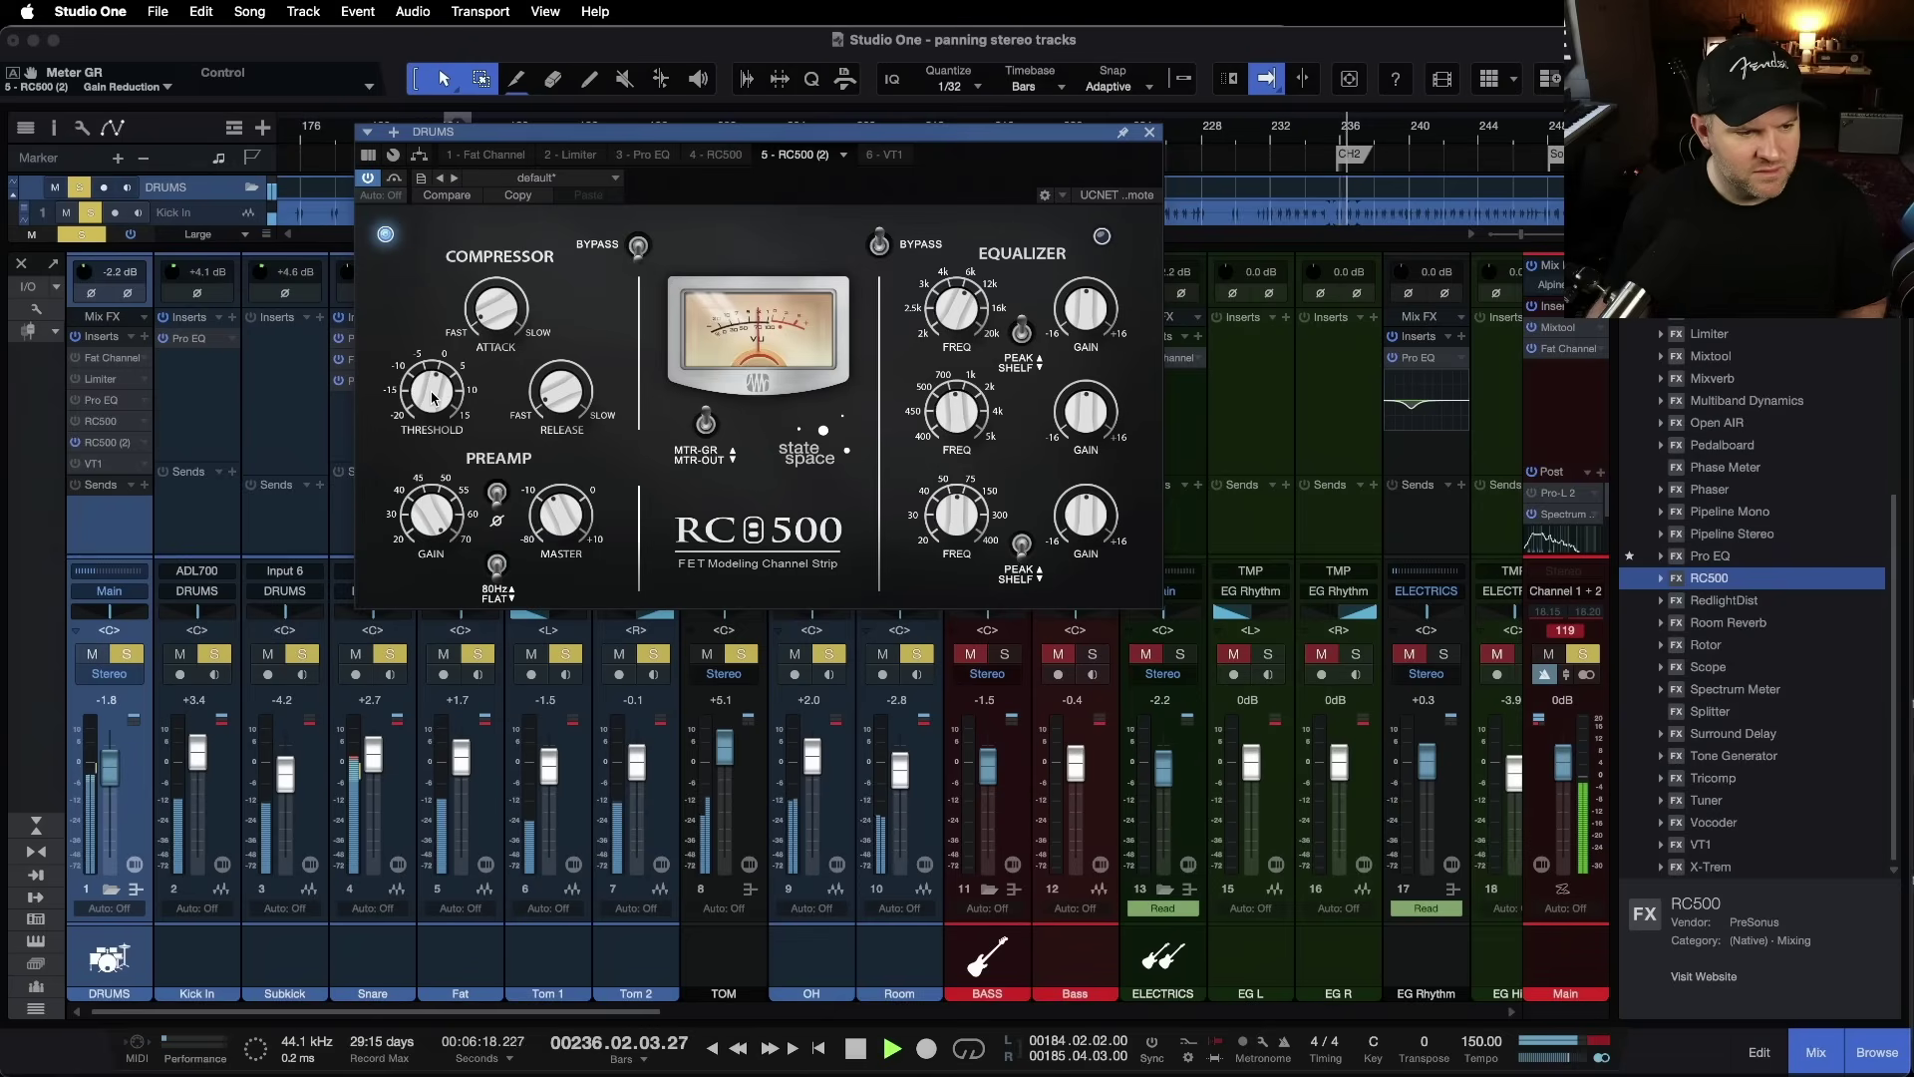
drag(439, 370, 438, 377)
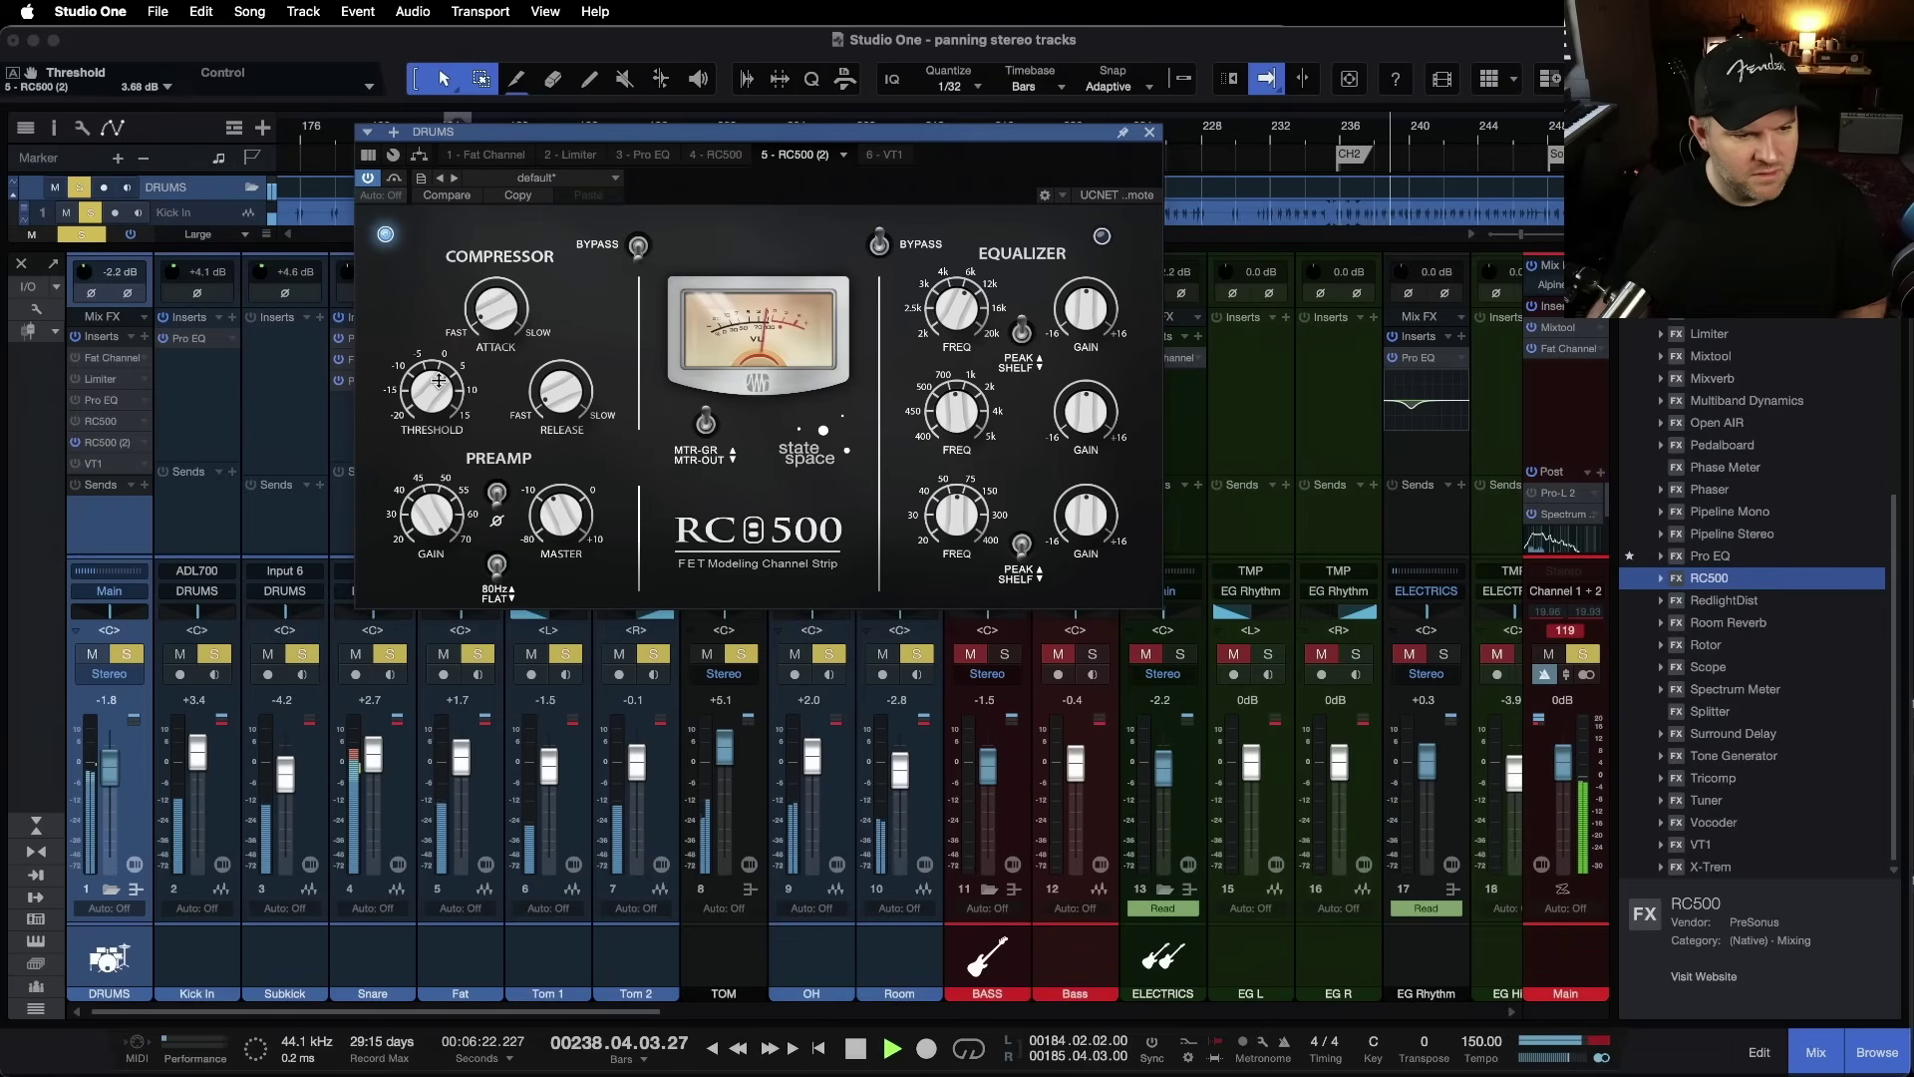
key(space)
Step: Slow the RC500 attack to about 2 ms and set release around 153 ms
drag(497, 307, 502, 257)
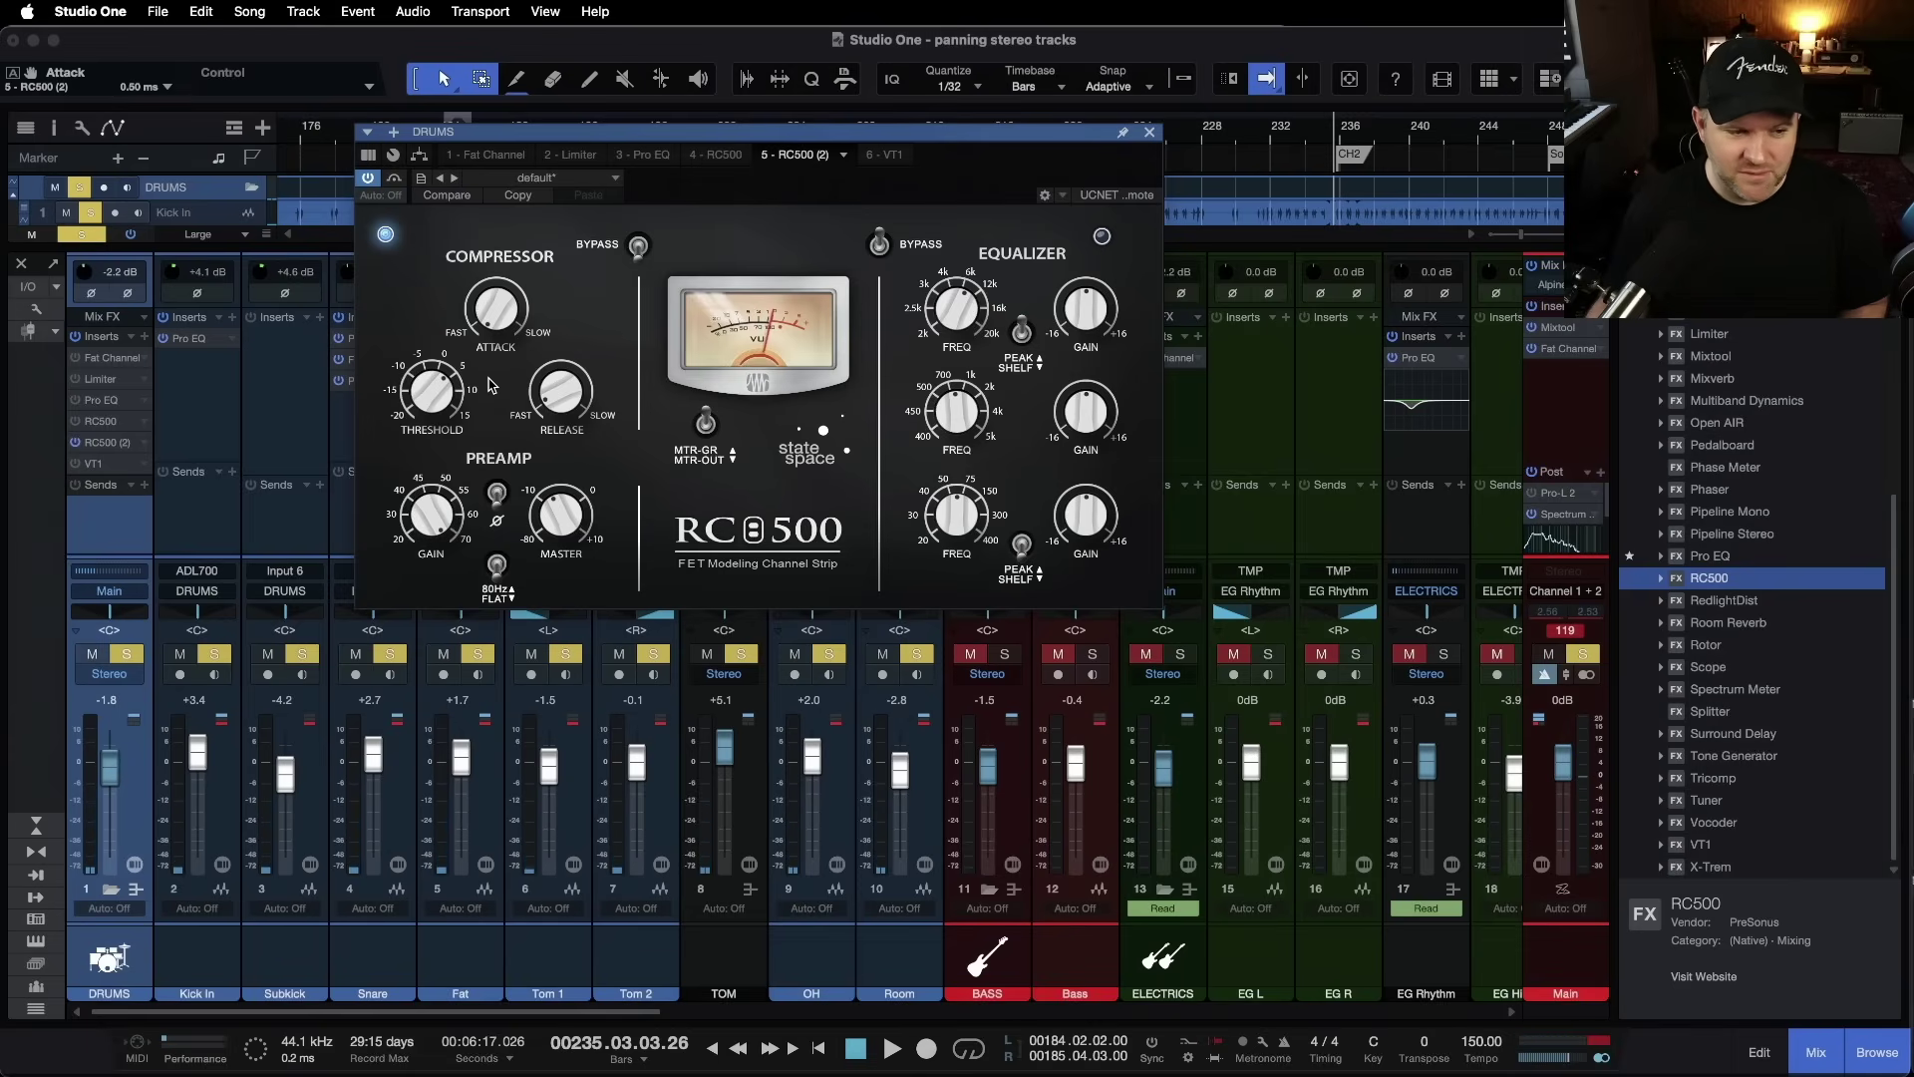
key(space)
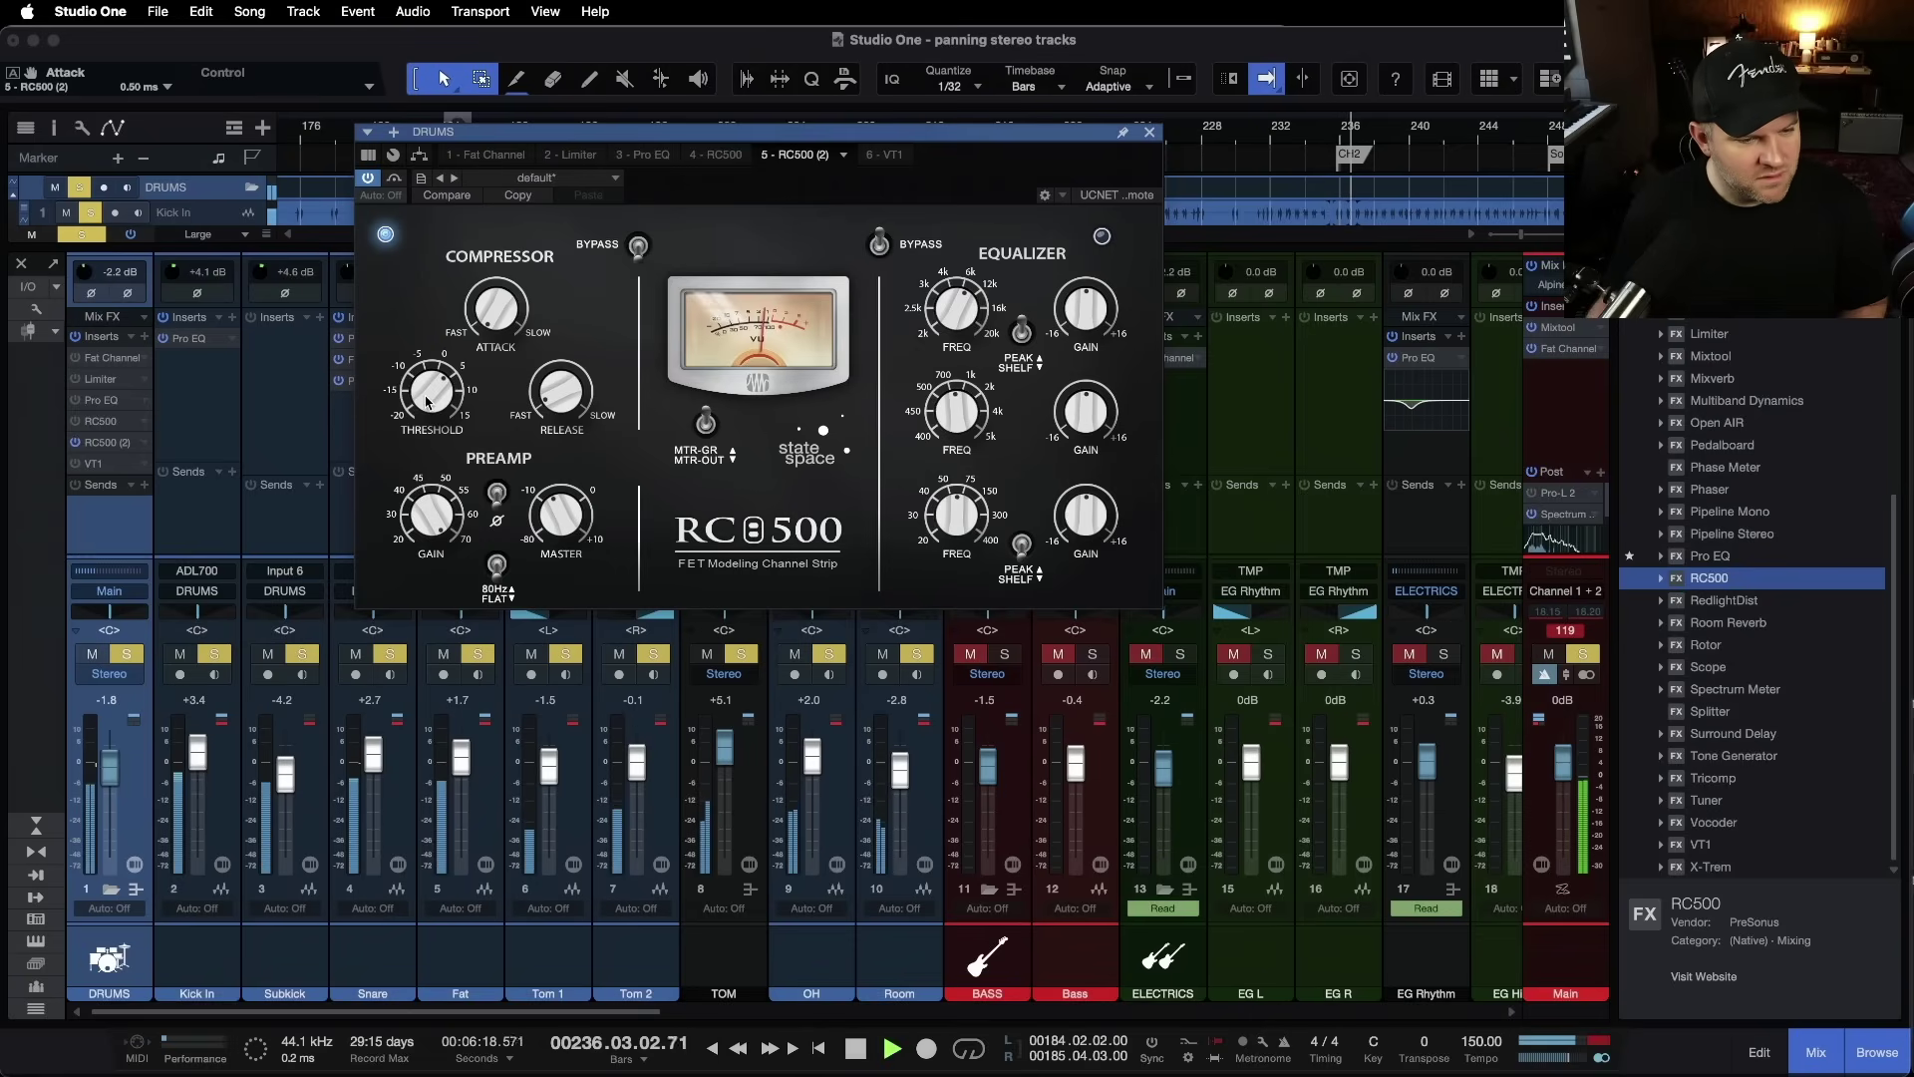
drag(571, 397, 575, 367)
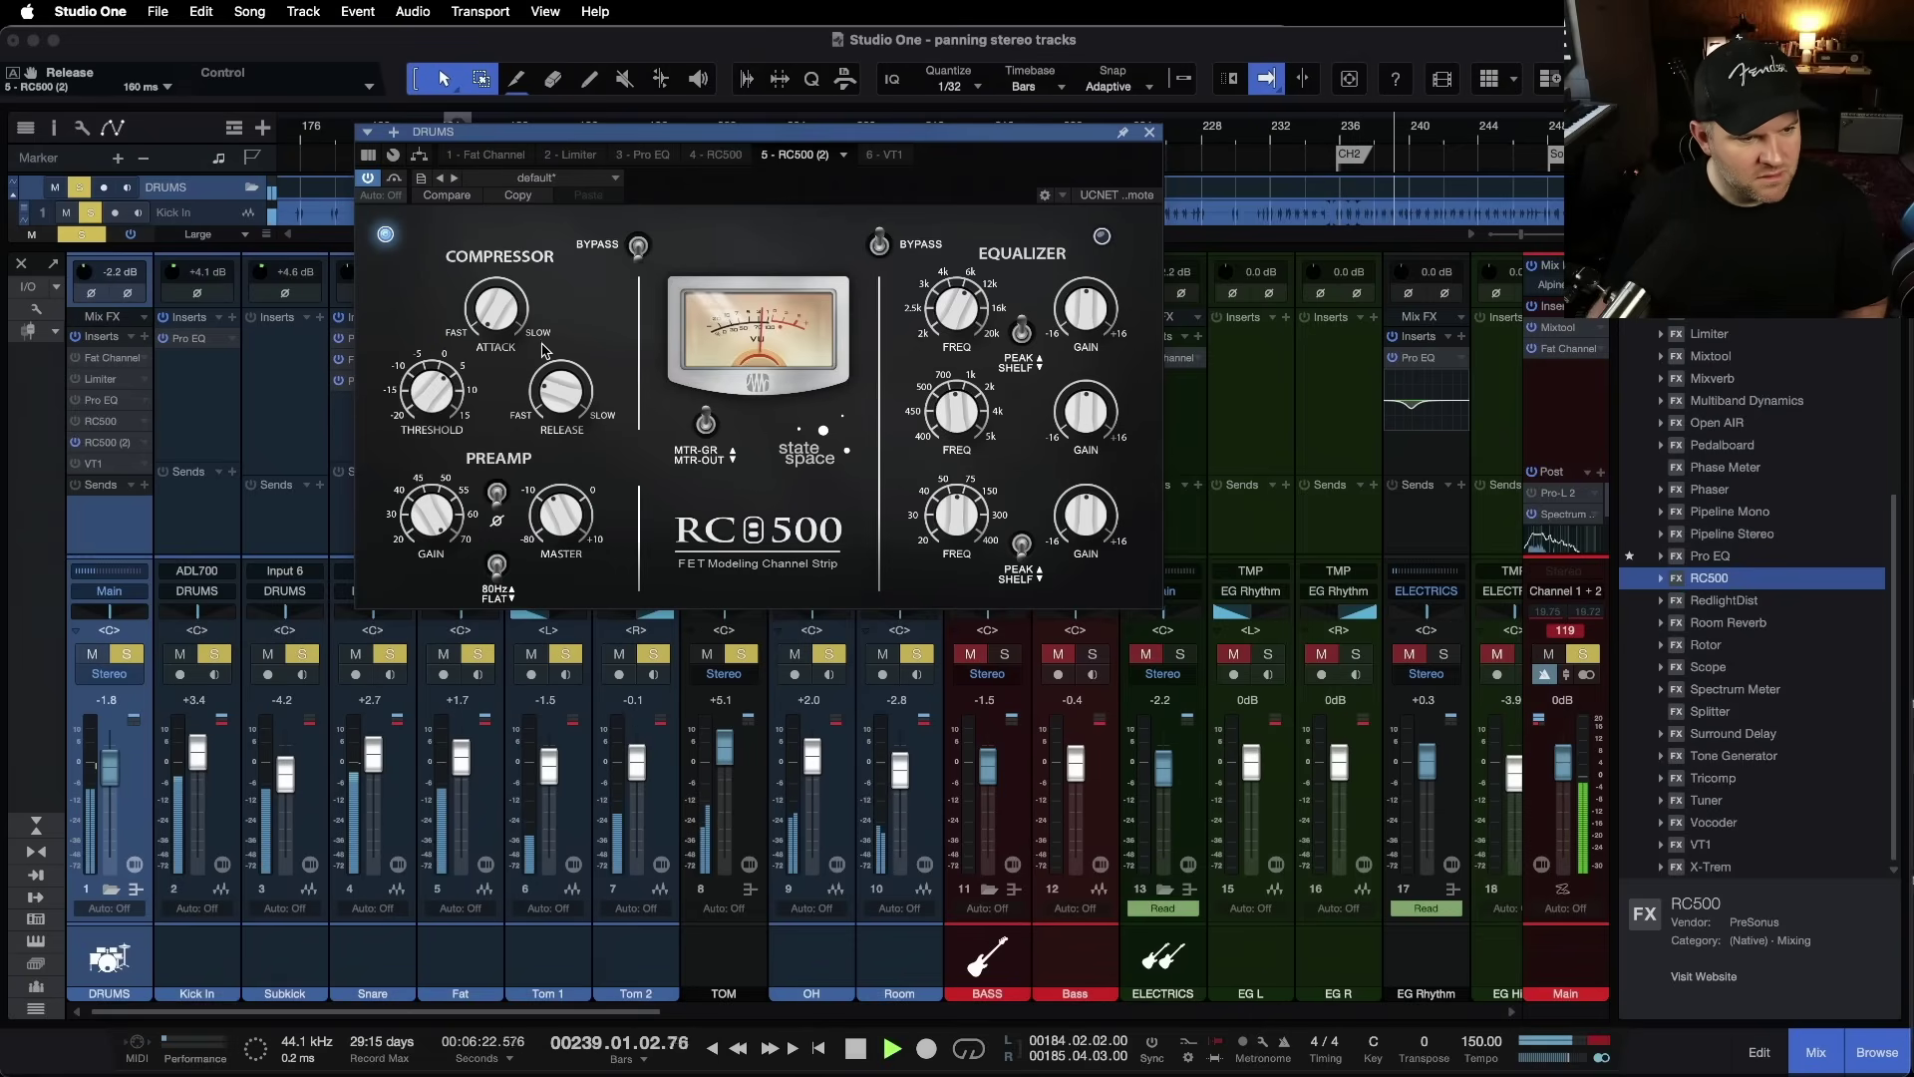
key(space)
Step: Retune attack to about 0.5 ms, threshold up to about 9.70 dB, and lengthen the release
drag(498, 304, 497, 247)
key(space)
drag(444, 387, 440, 409)
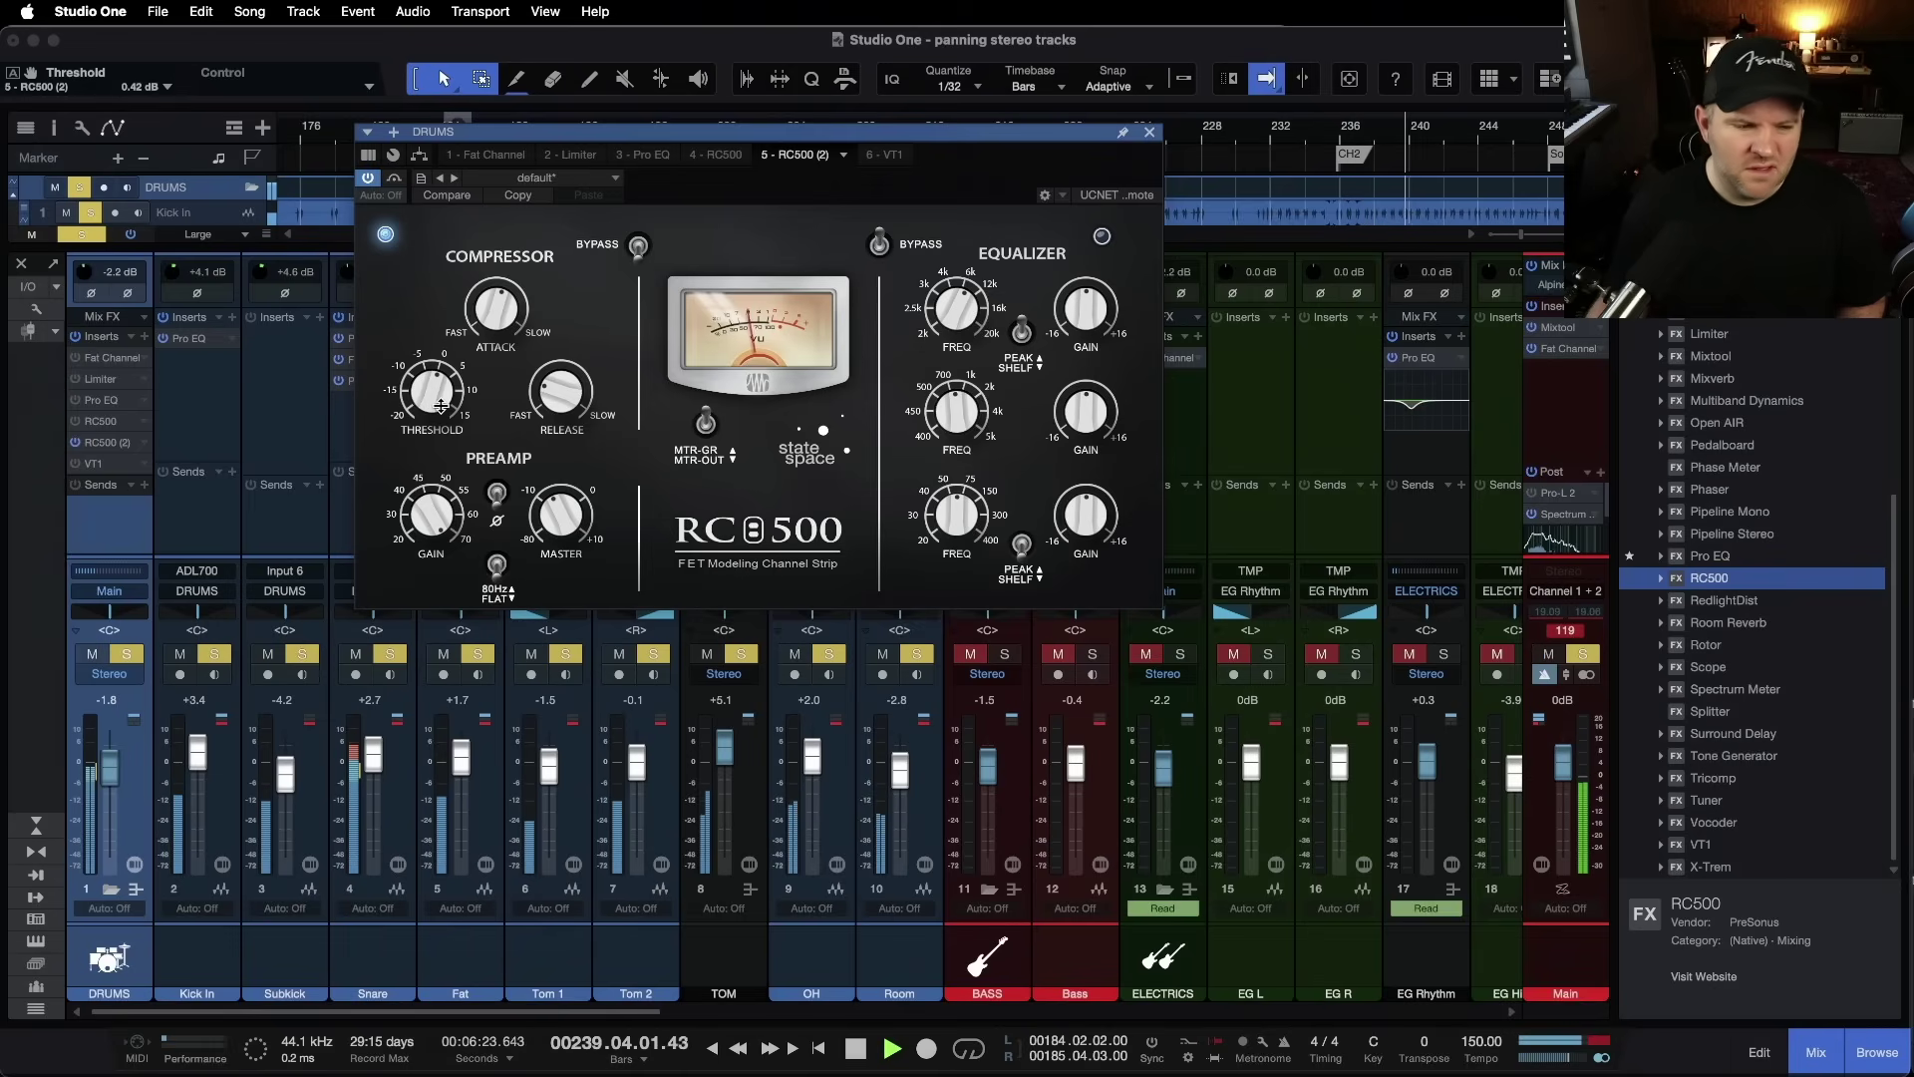
mouse_move(506, 311)
mouse_down()
mouse_move(513, 252)
mouse_move(502, 319)
mouse_up()
key(space)
drag(479, 436, 559, 403)
drag(506, 322, 503, 401)
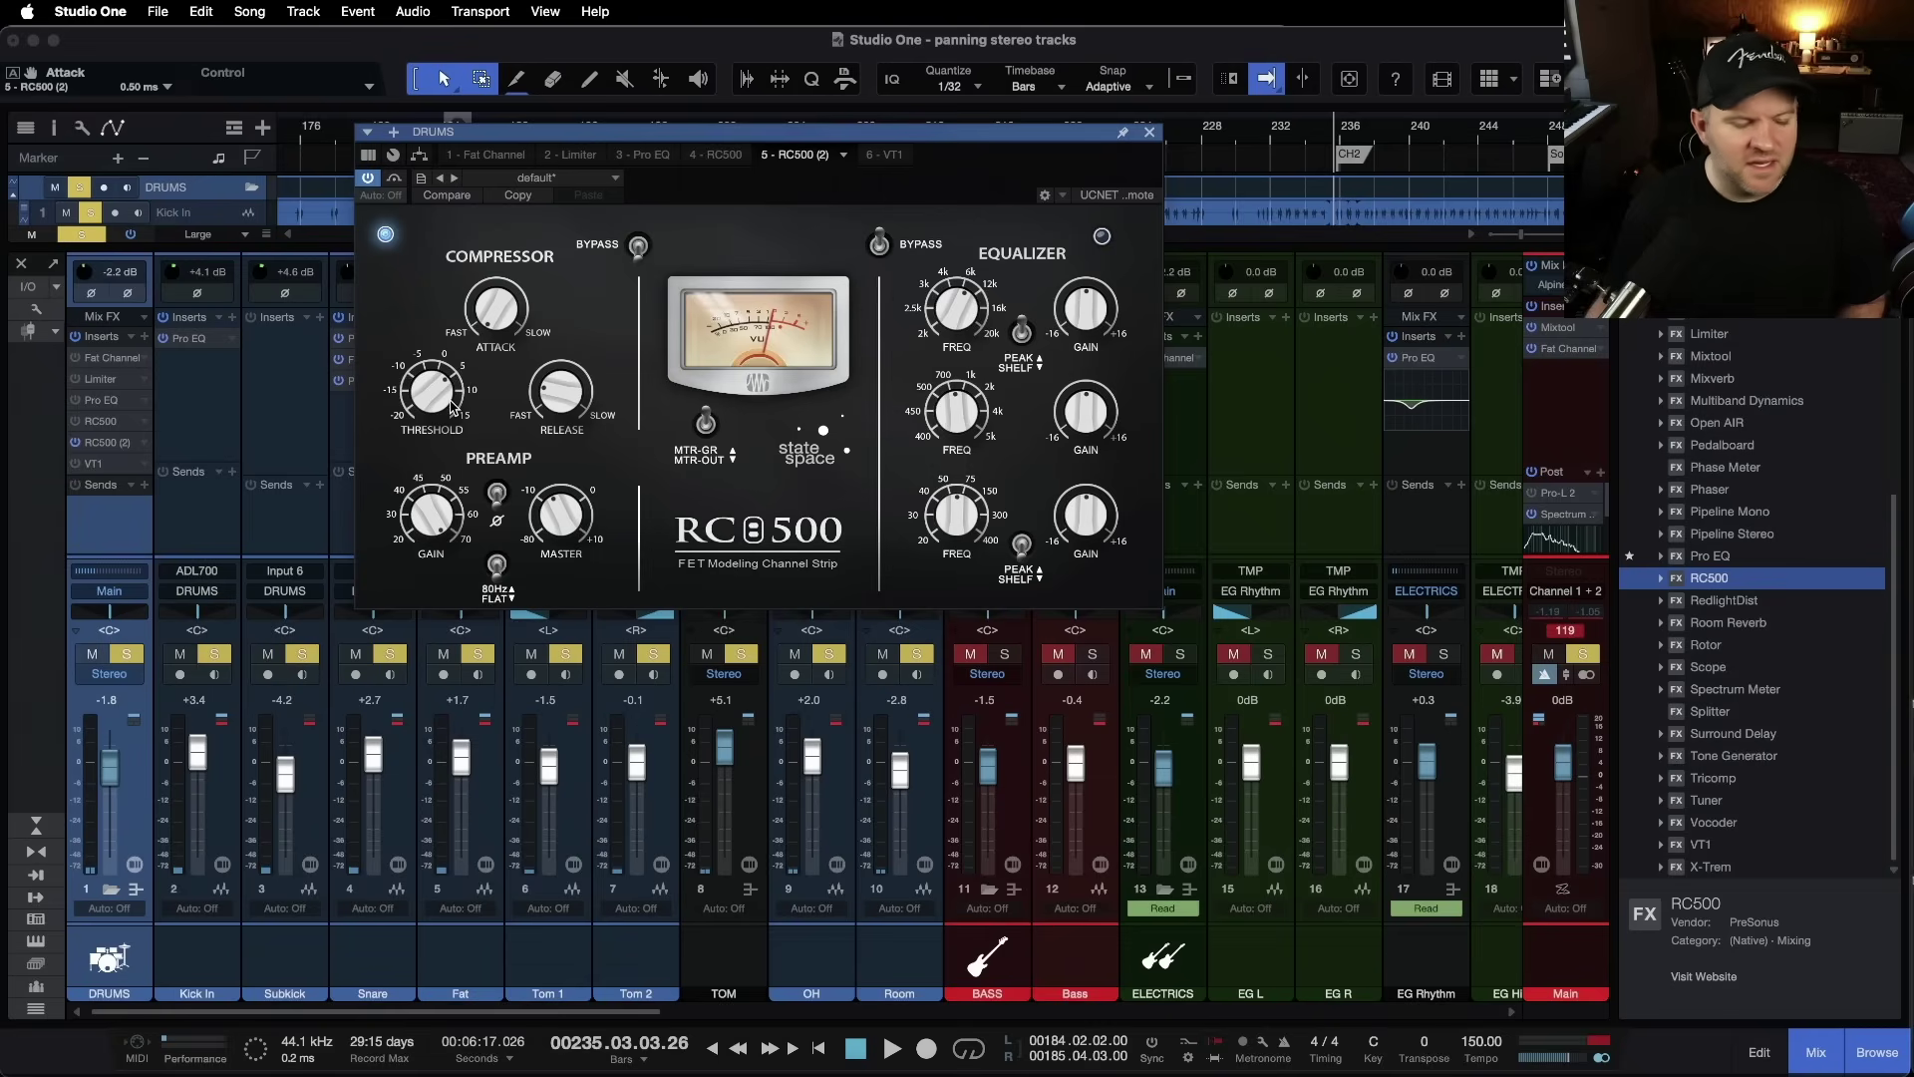
key(space)
mouse_move(454, 407)
mouse_down()
mouse_move(440, 419)
mouse_move(445, 392)
mouse_up()
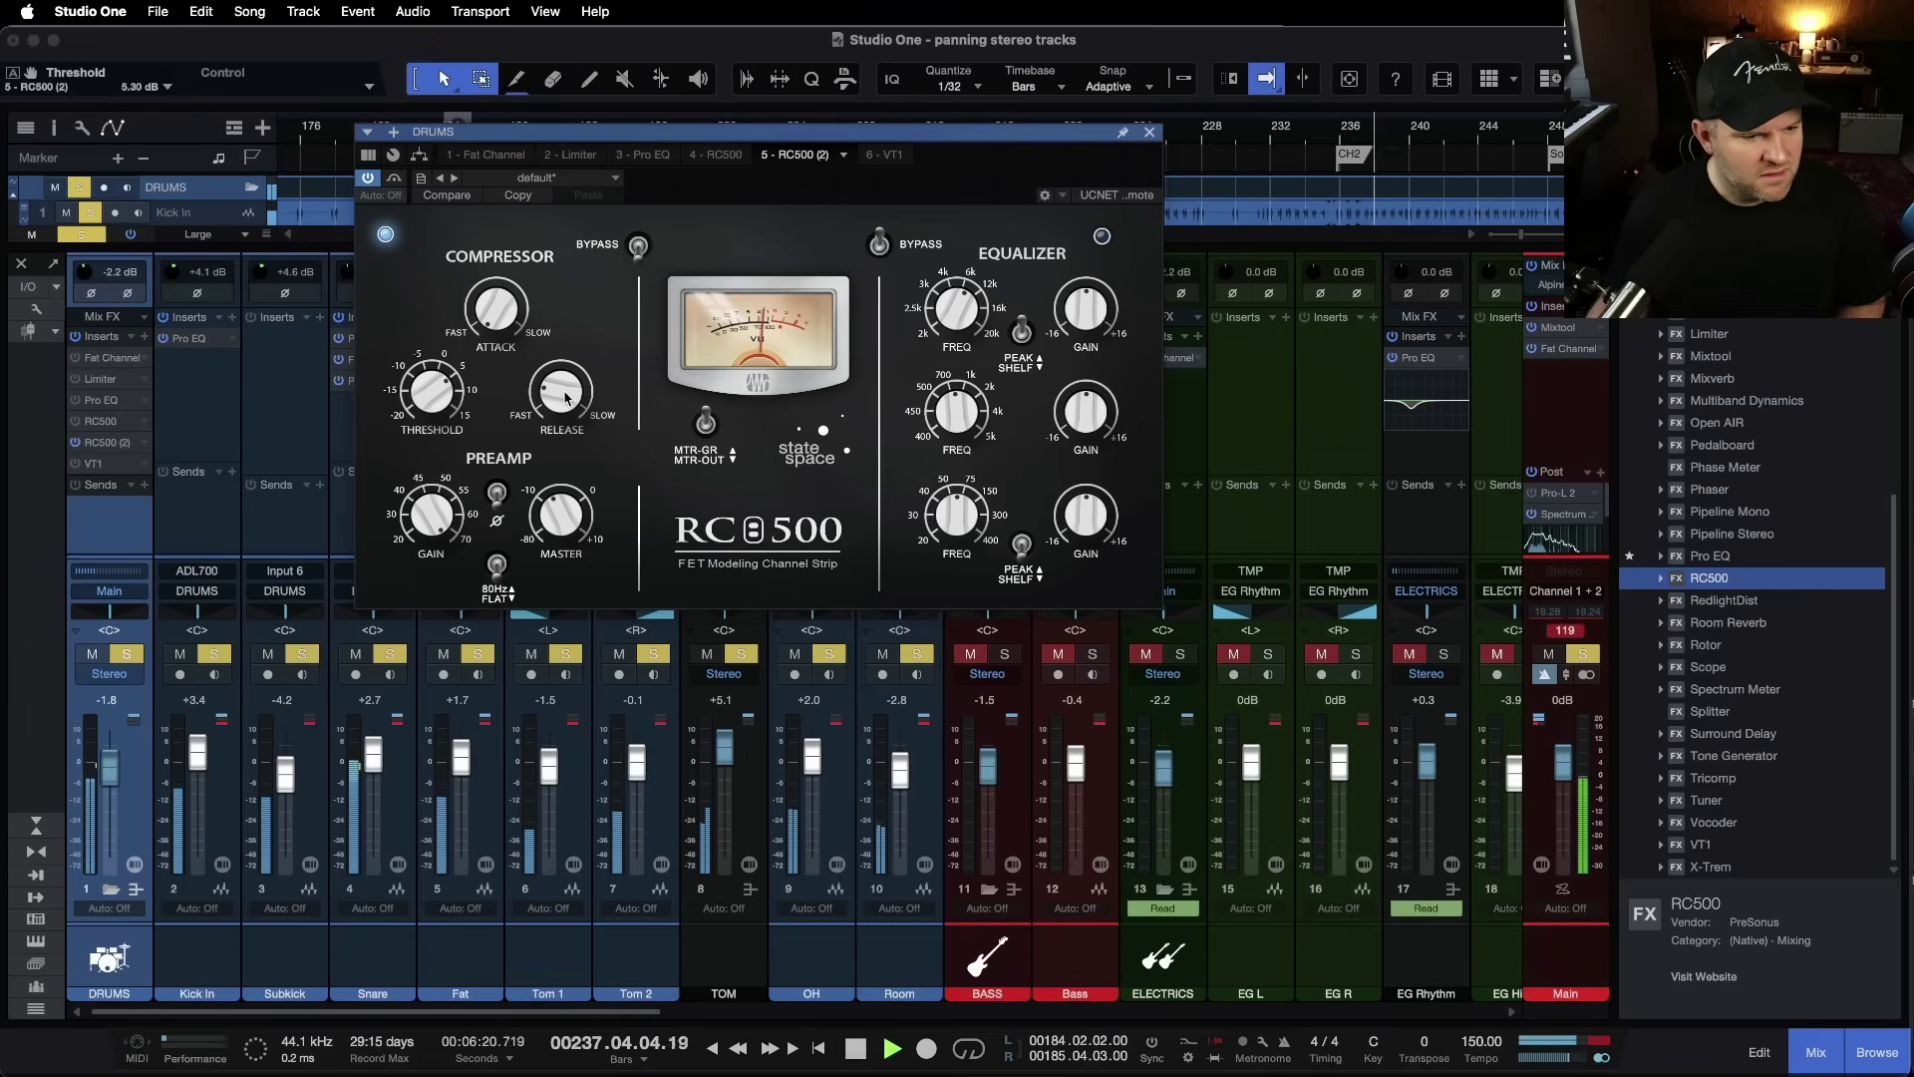
mouse_move(564, 392)
mouse_down()
mouse_move(579, 357)
mouse_move(550, 383)
mouse_up()
mouse_move(415, 395)
mouse_down()
mouse_move(417, 371)
mouse_move(421, 404)
mouse_up()
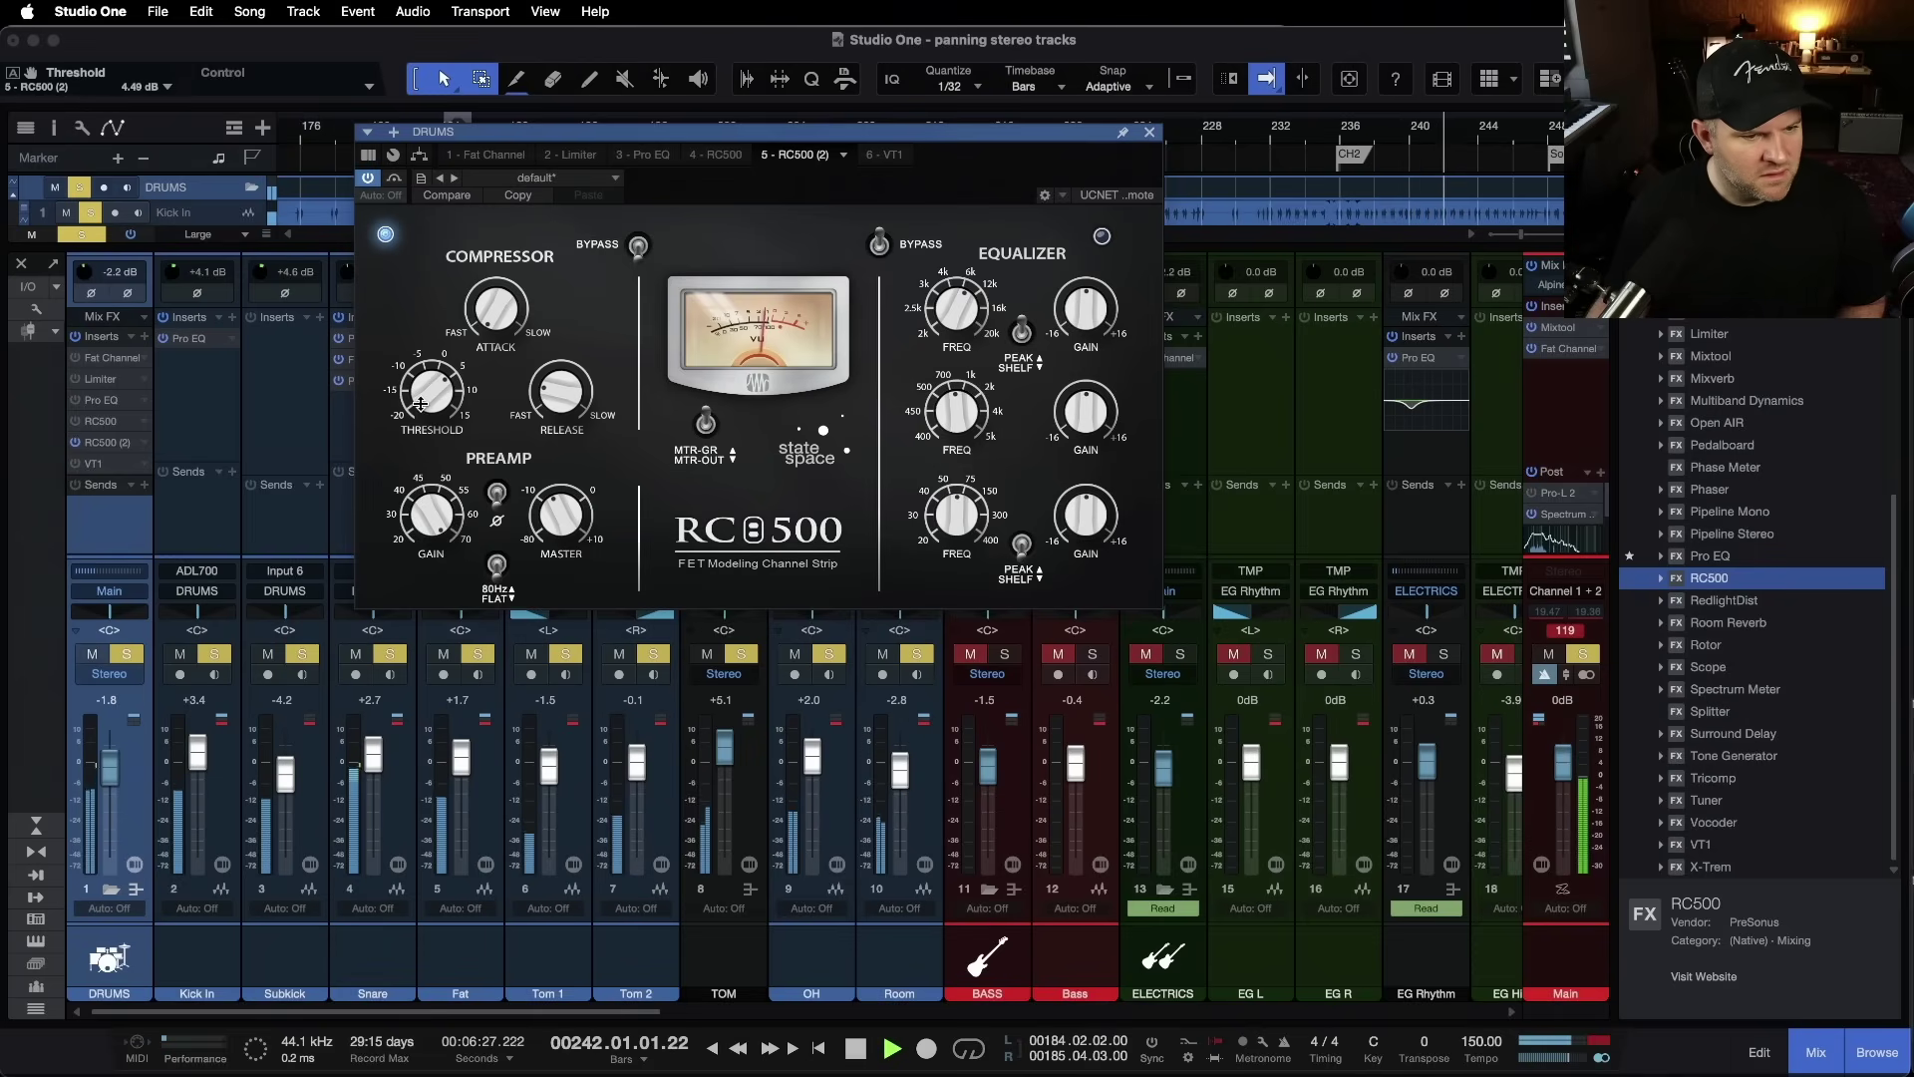
Step: A/B the RC500 compressor with bypass and nudge its master output to -8.66 dB
click(639, 246)
click(641, 251)
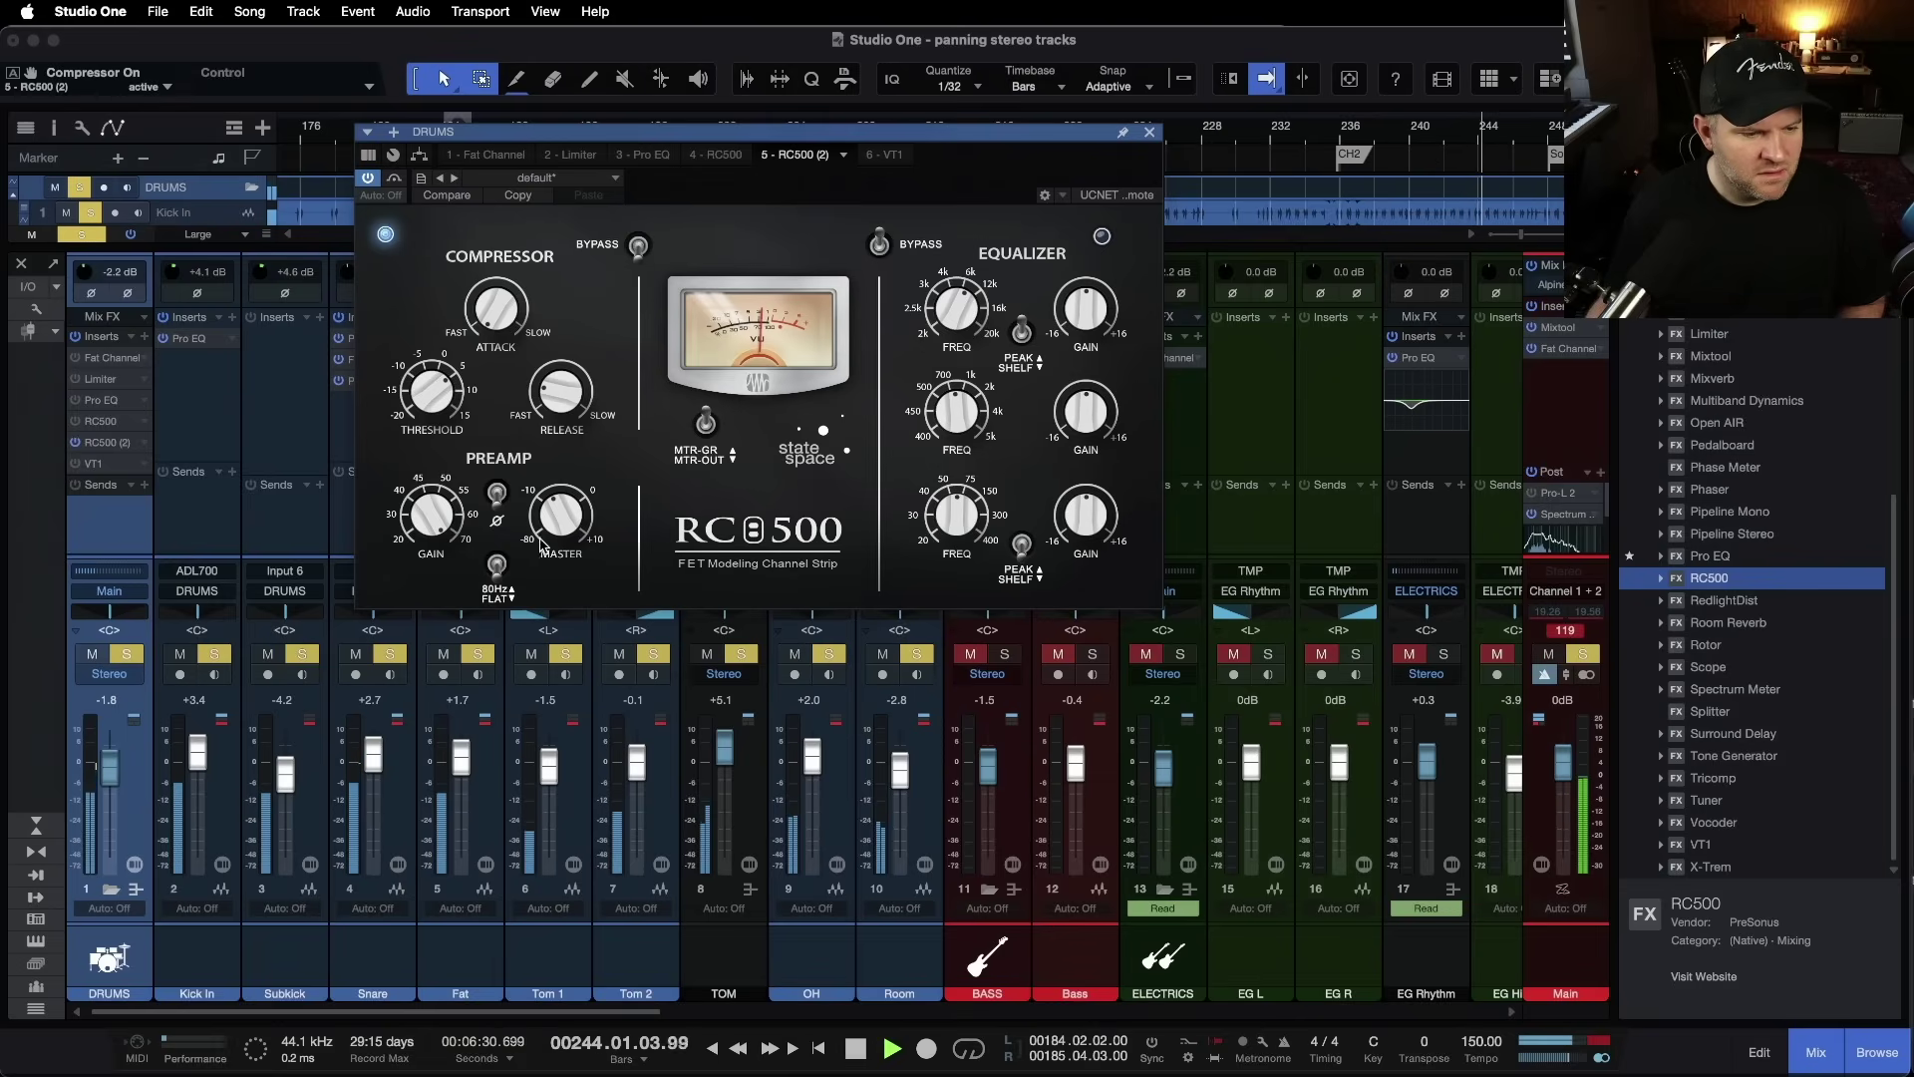
click(560, 502)
drag(560, 502, 561, 506)
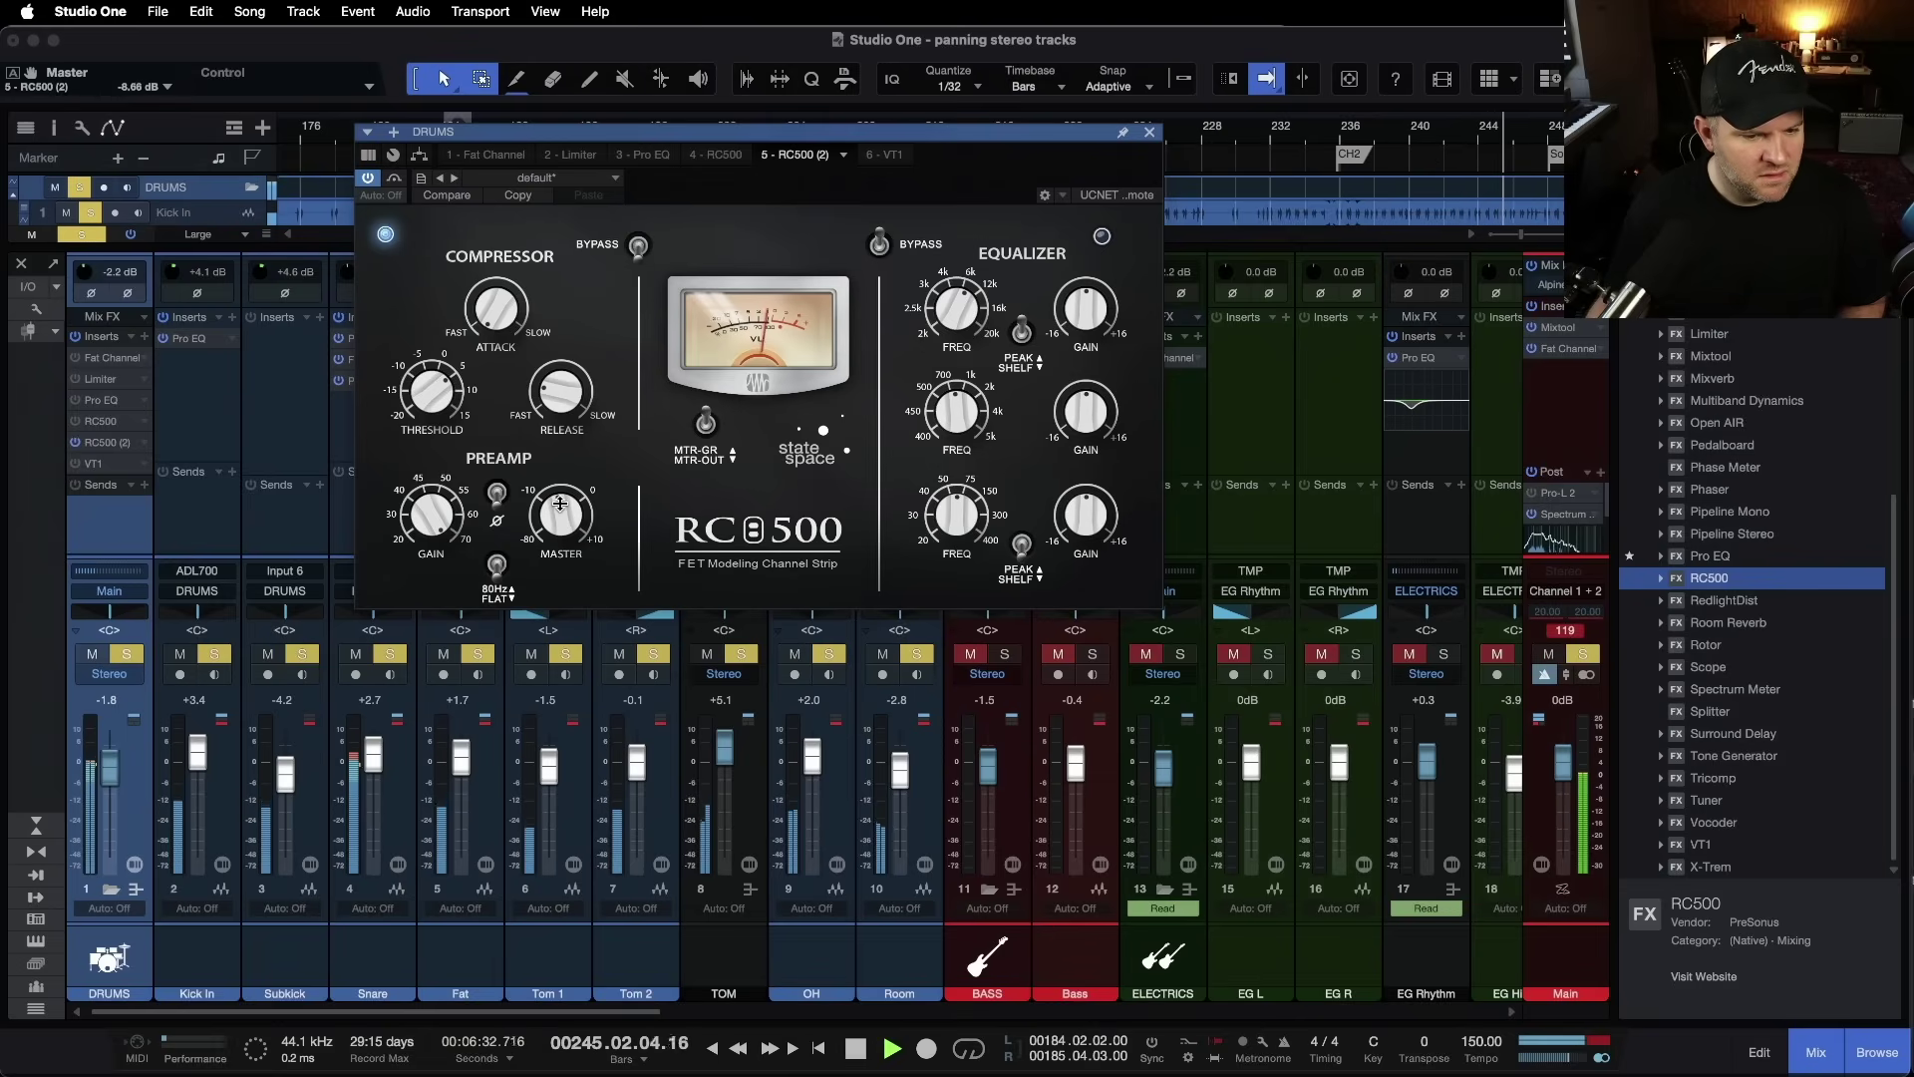
key(space)
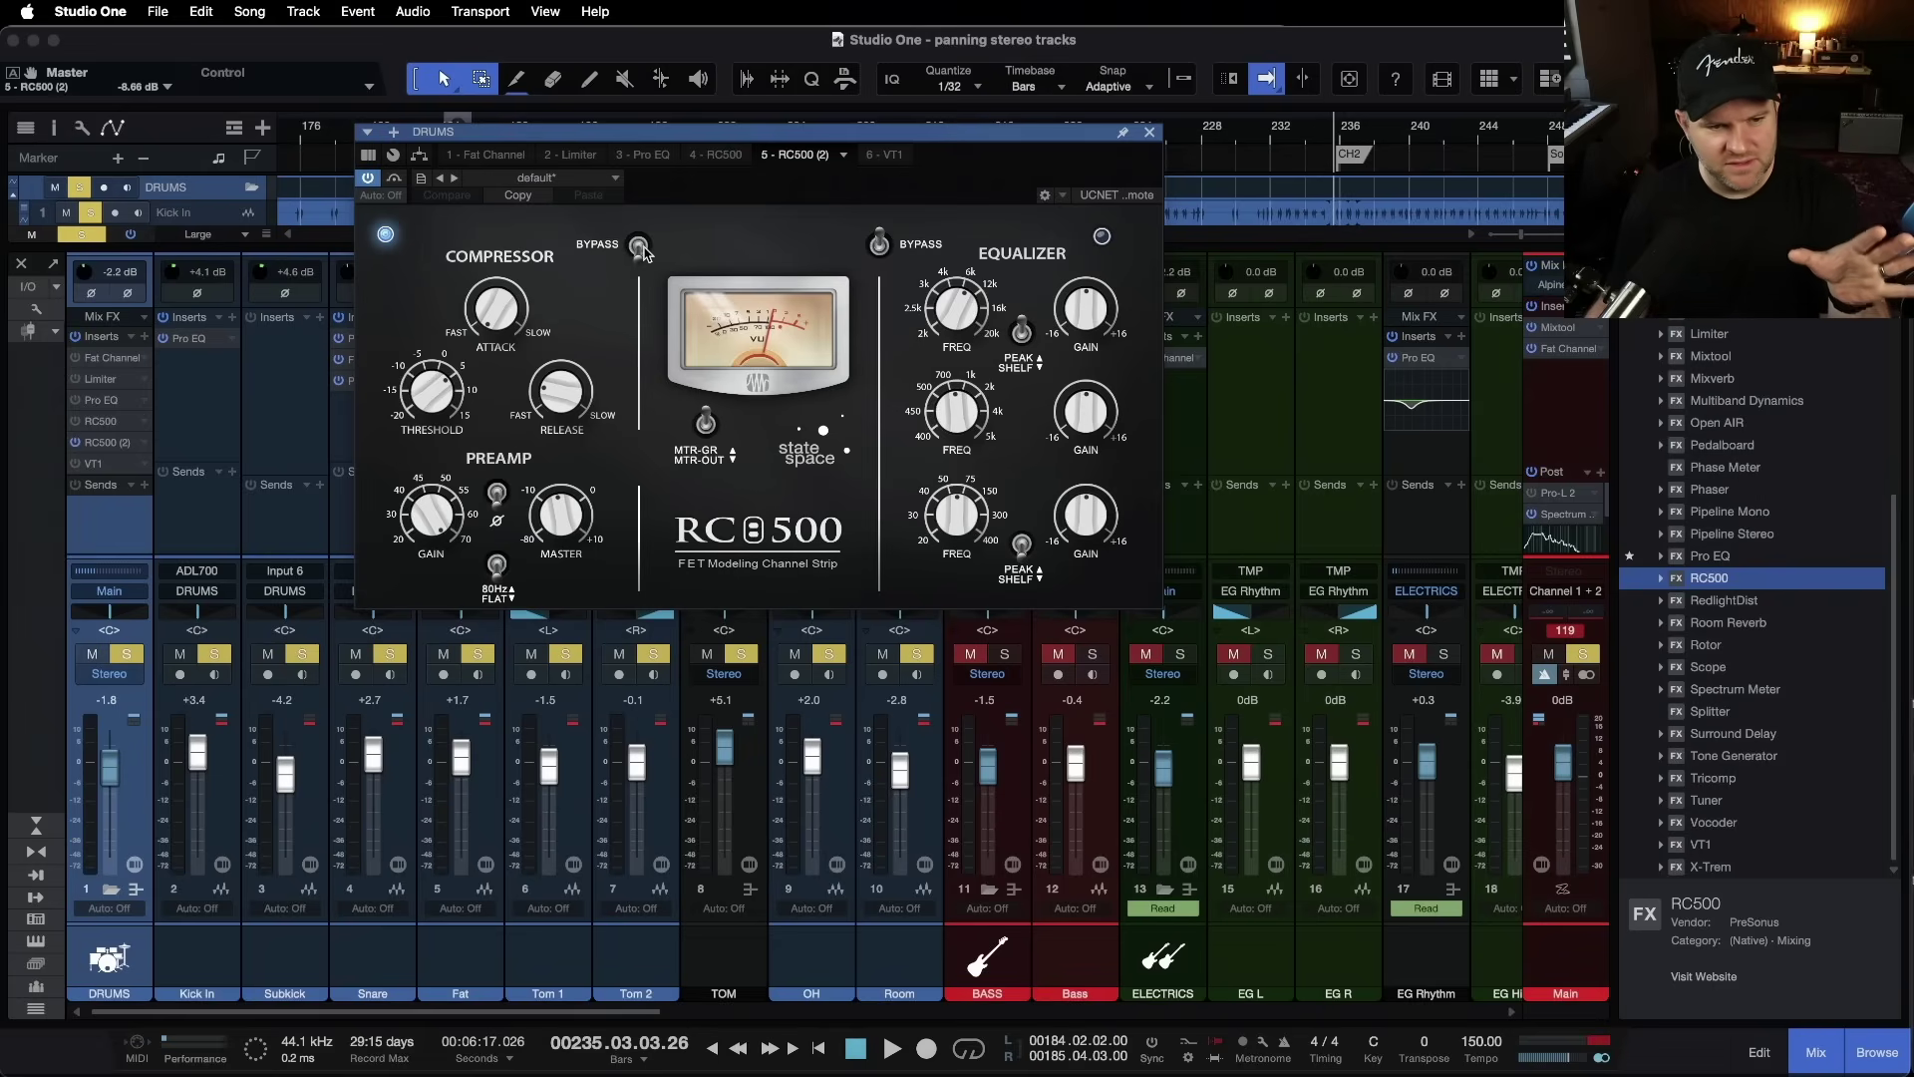
Step: Enable the RC500 equalizer, cut the mid band, and boost a 107 Hz low shelf 3.70 dB
click(878, 249)
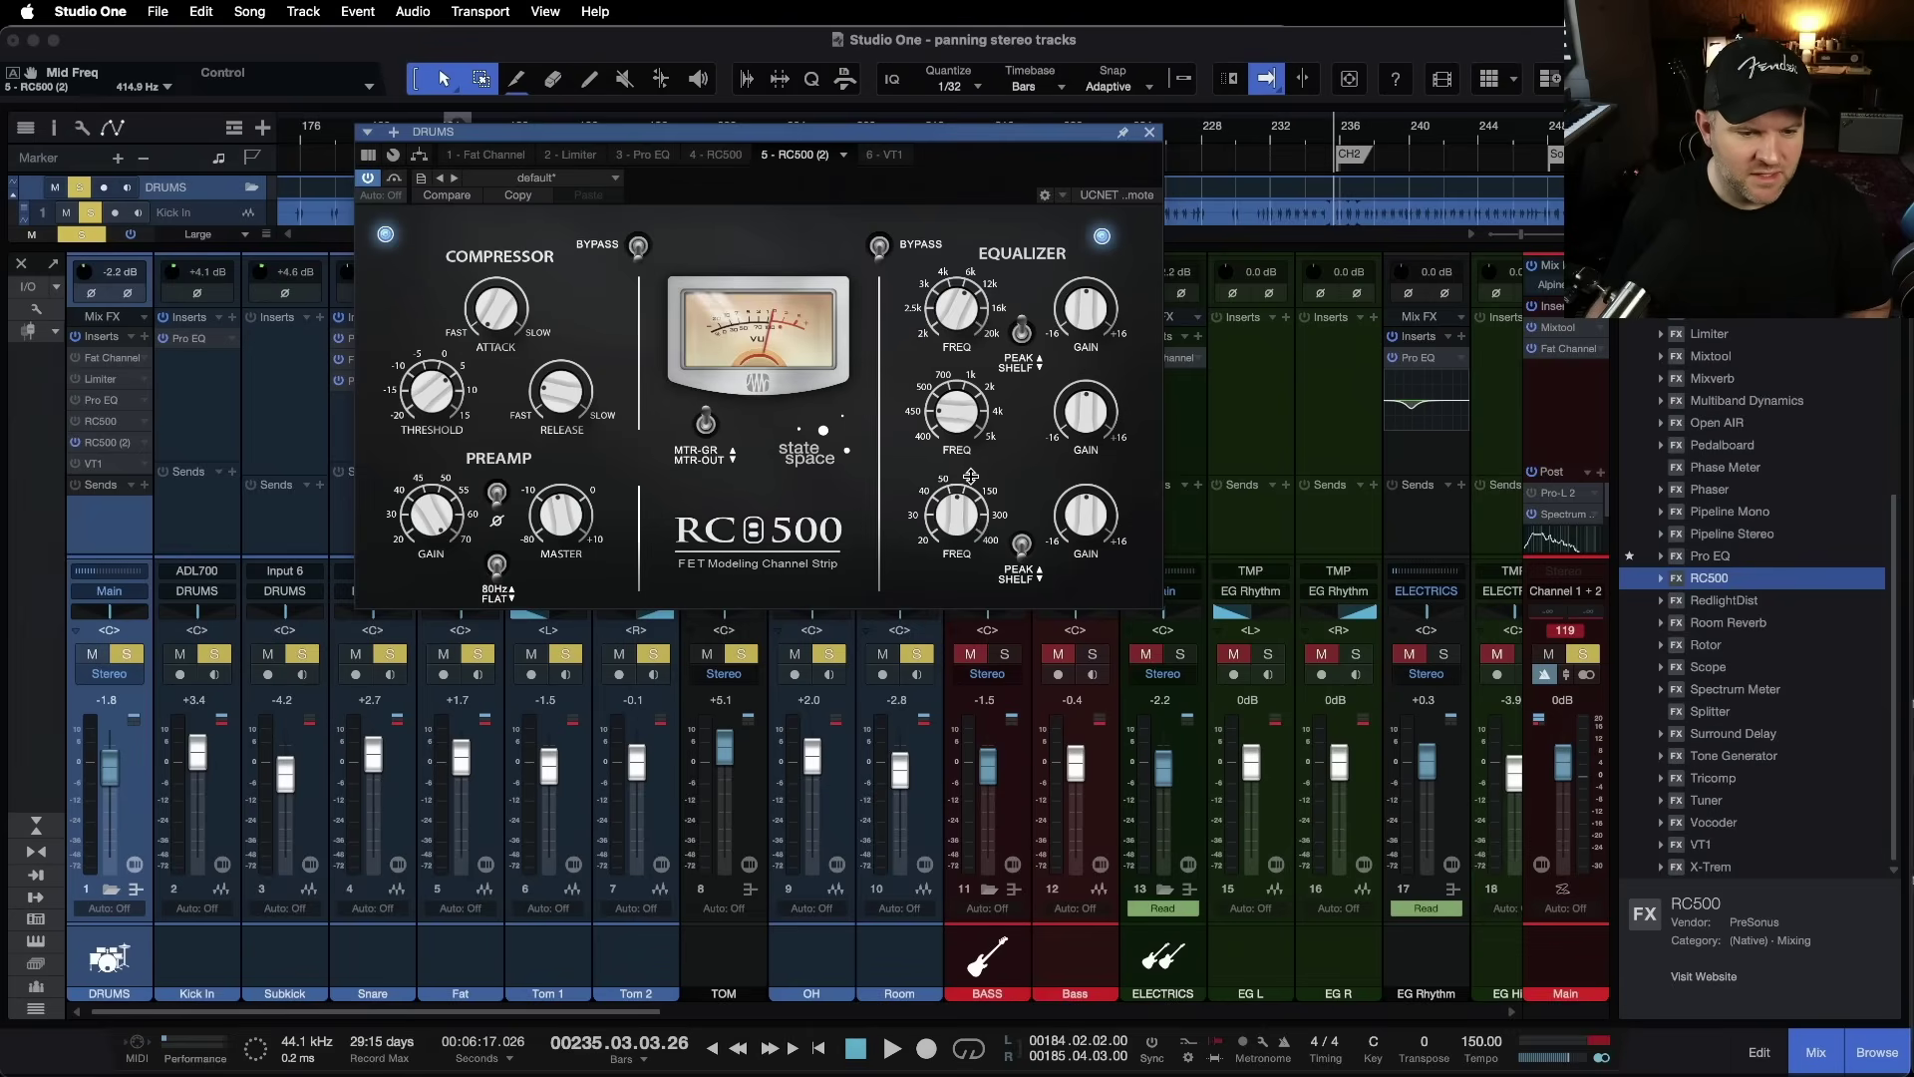
key(space)
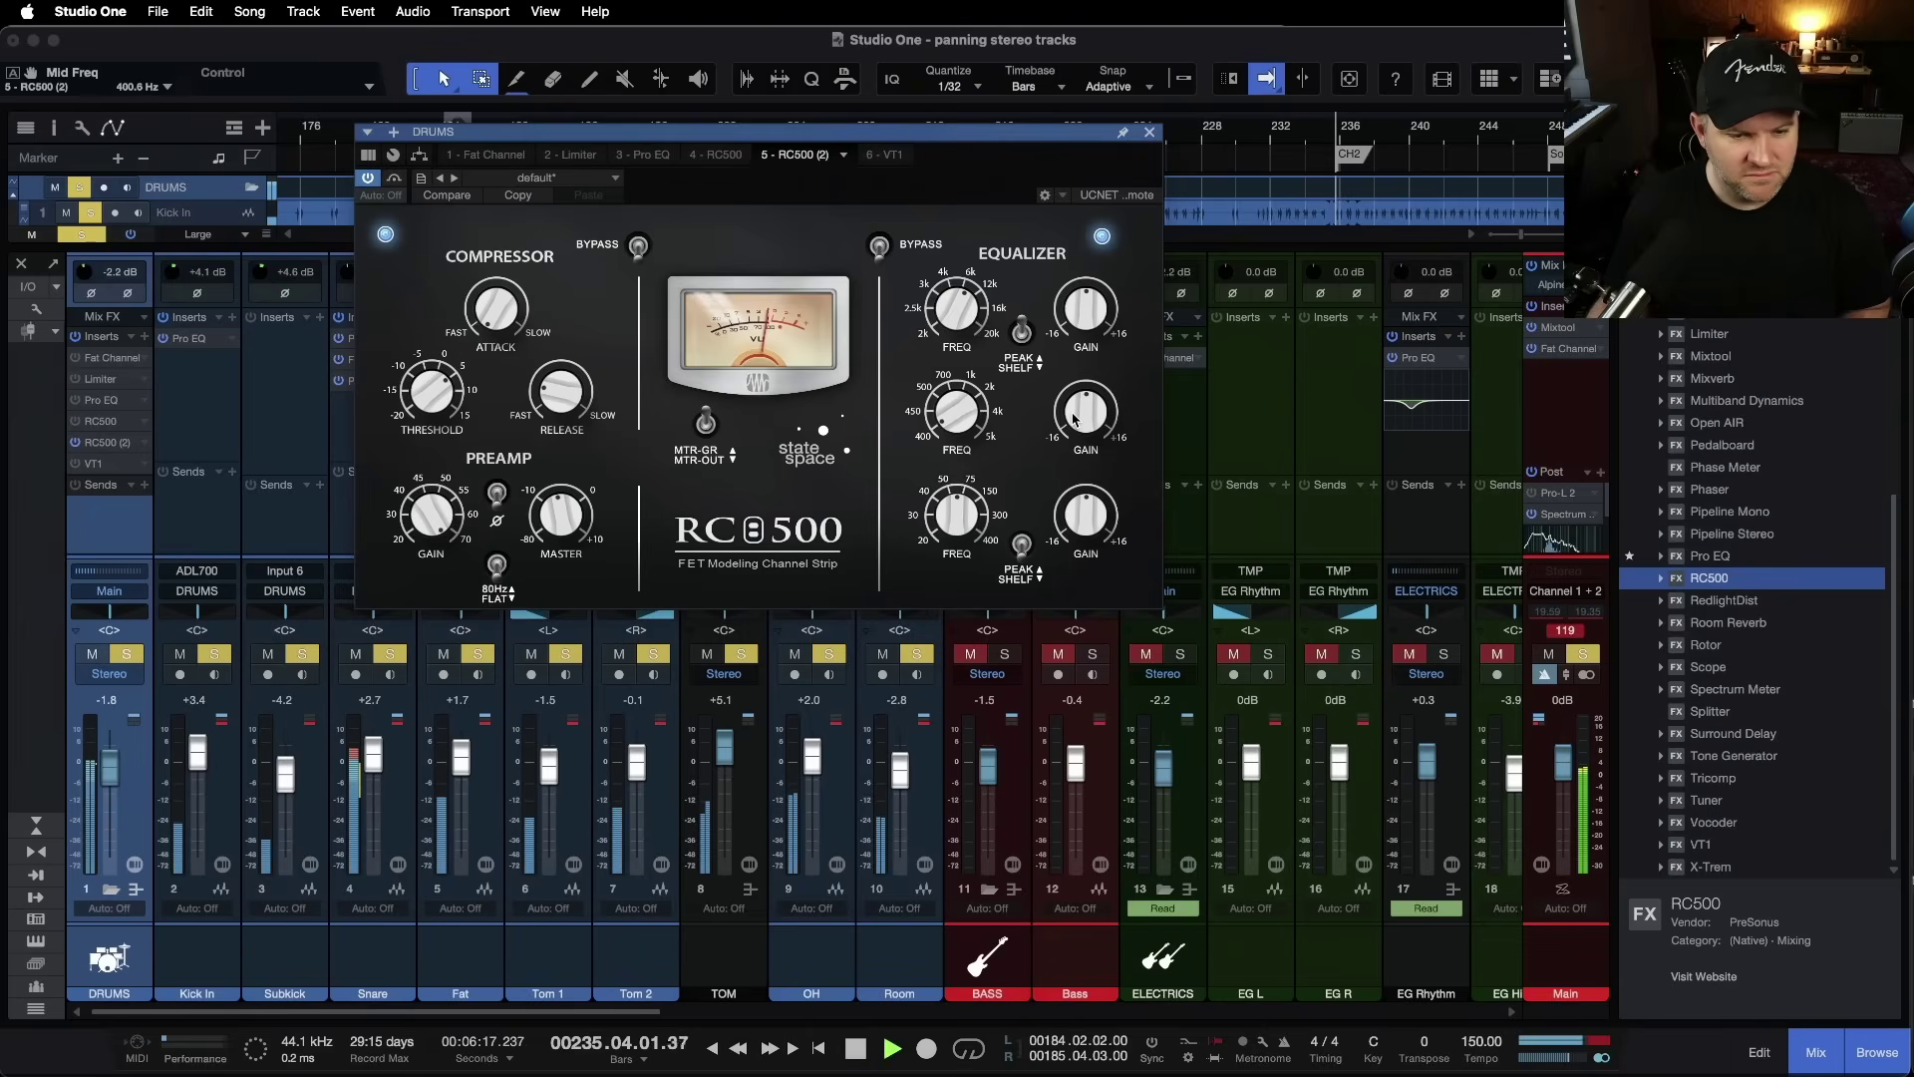
mouse_move(1070, 427)
mouse_down()
mouse_move(1064, 460)
mouse_move(1056, 426)
mouse_up()
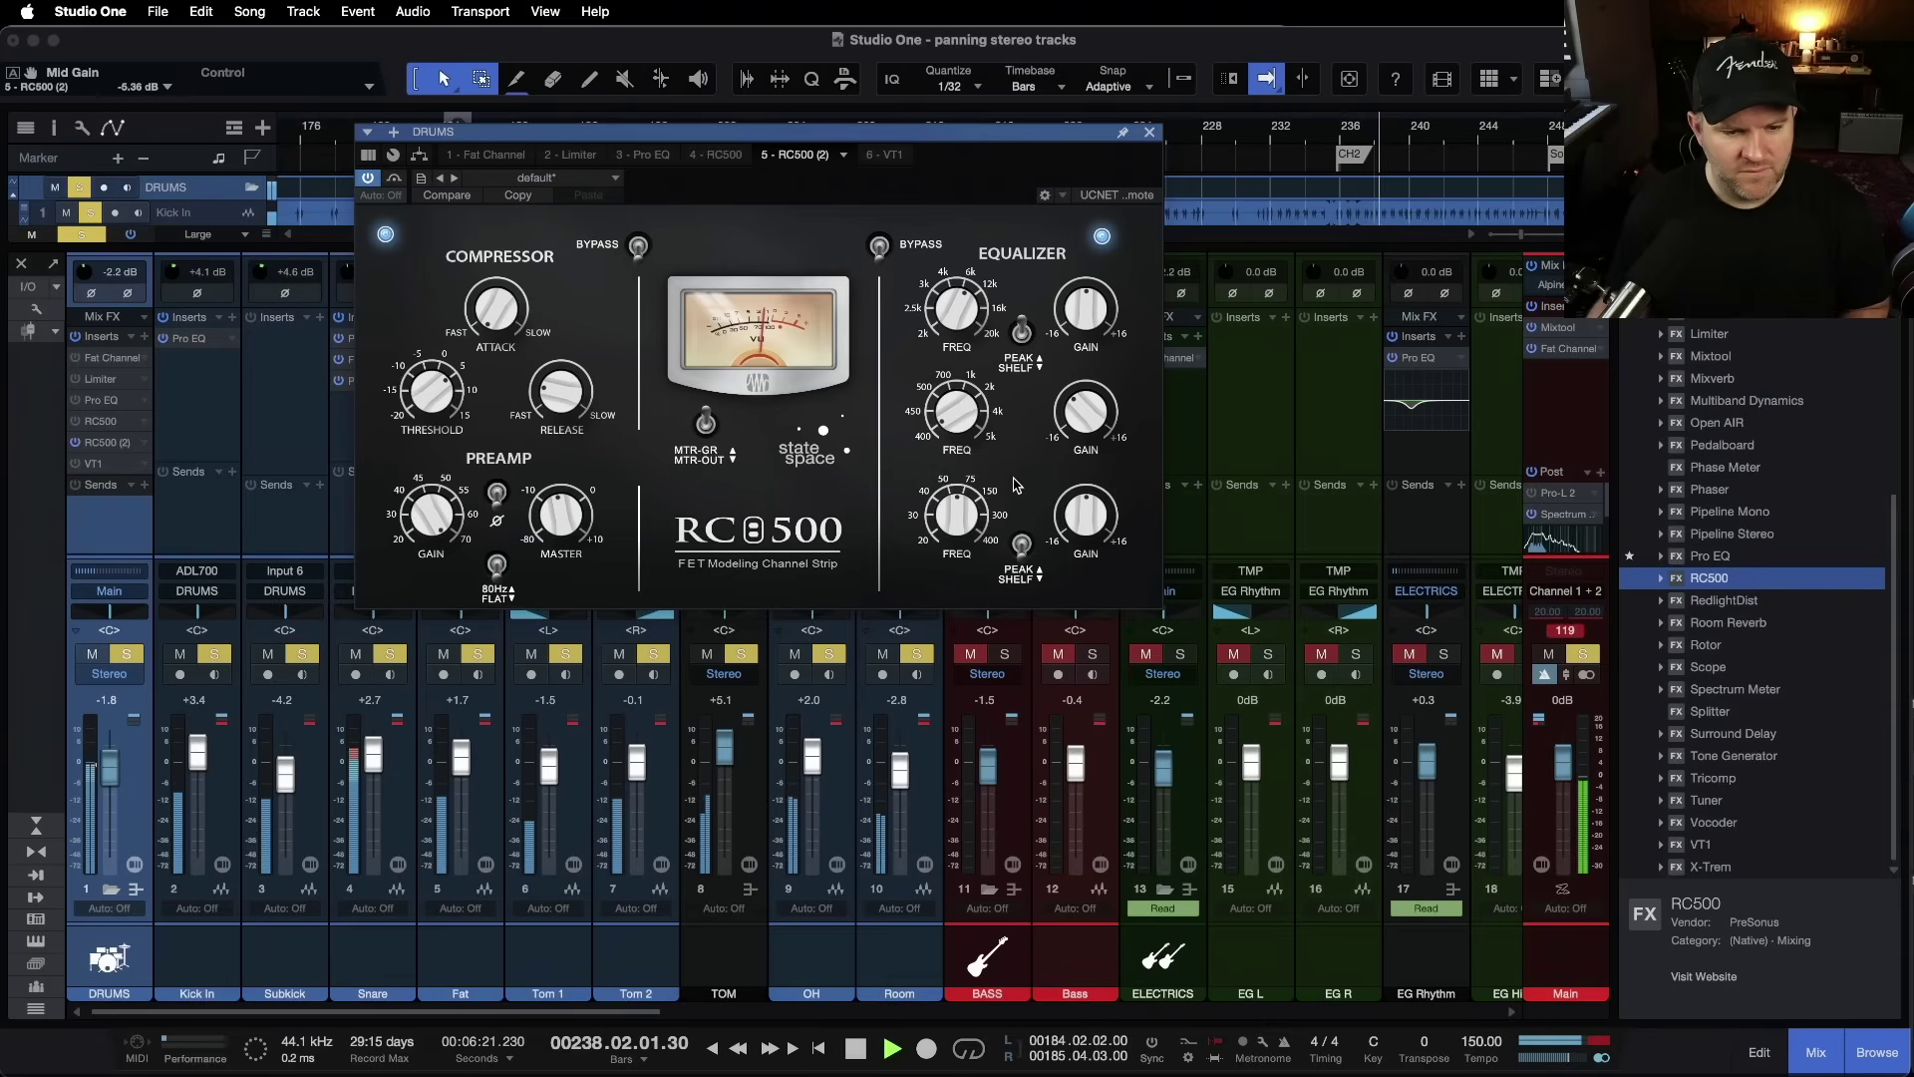
drag(958, 499, 958, 502)
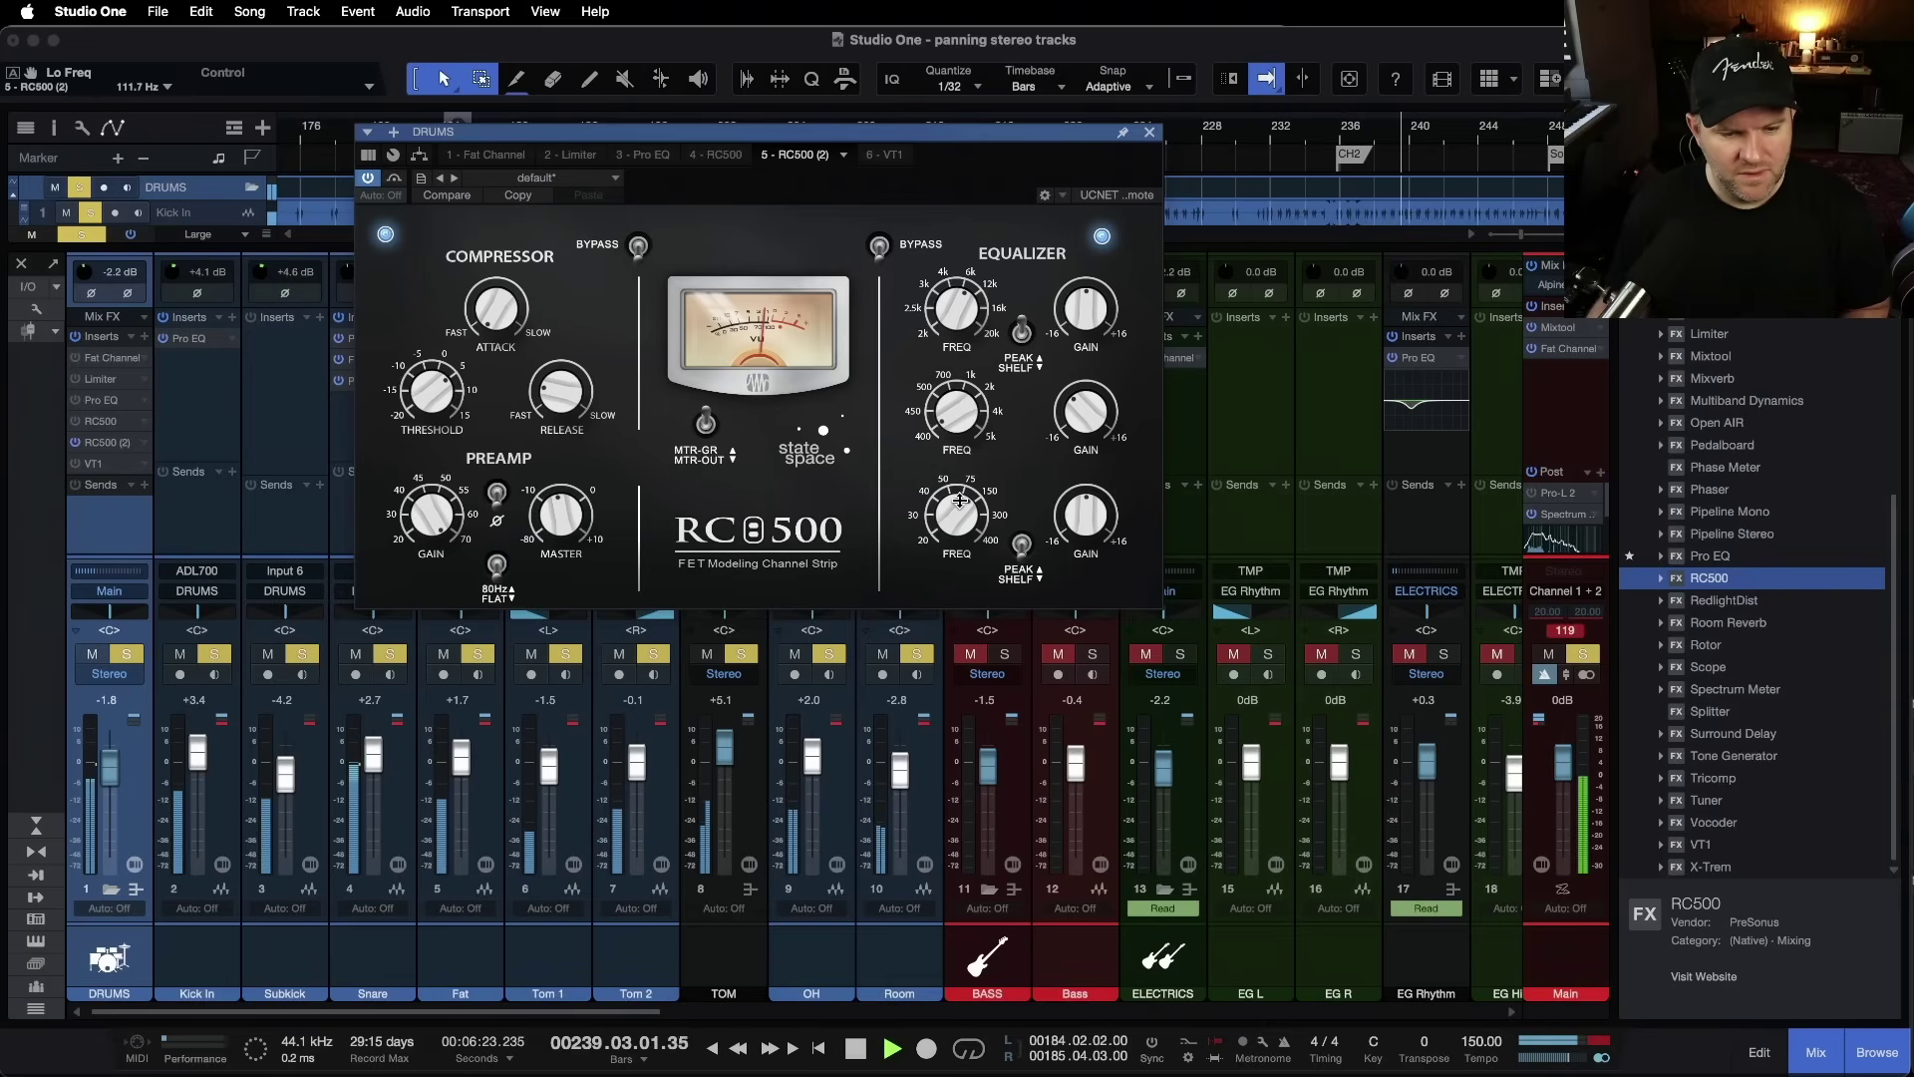
key(space)
click(1022, 546)
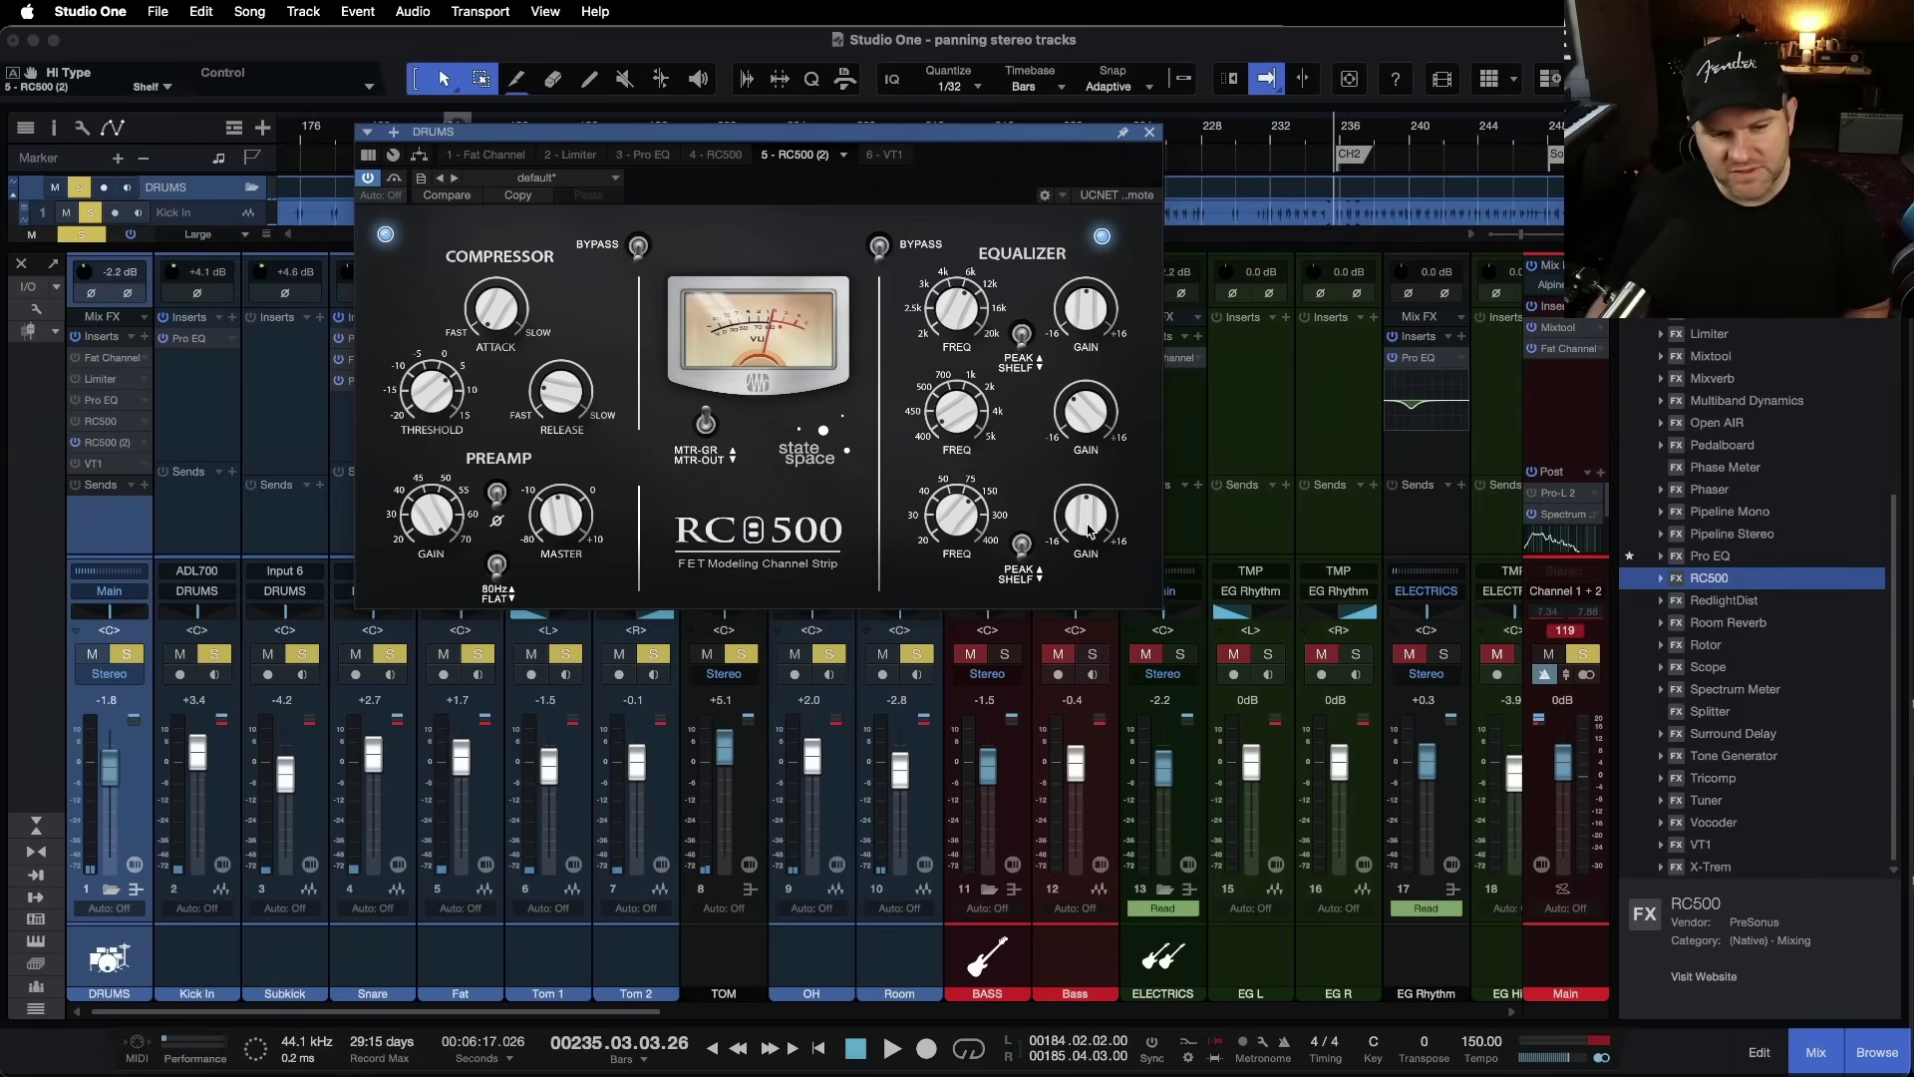
key(space)
drag(1088, 531, 1101, 498)
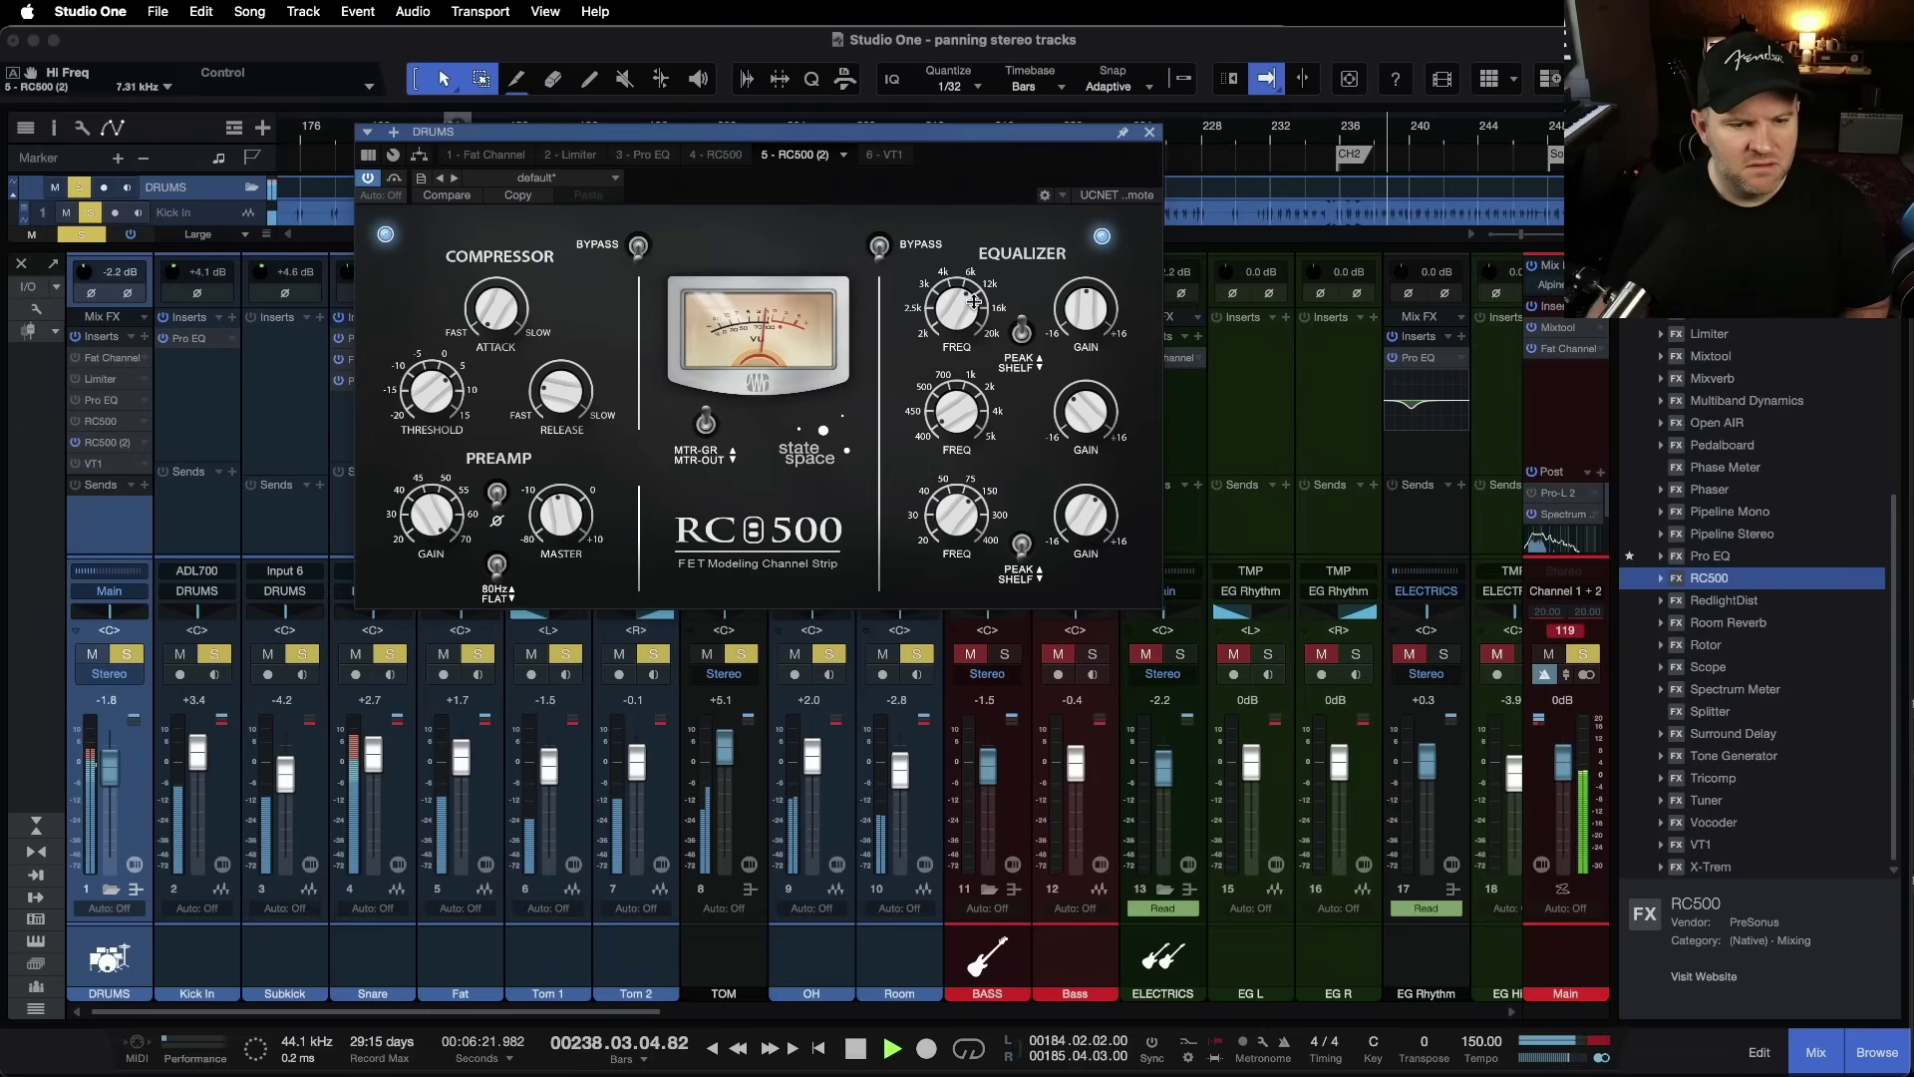
Step: Set the high EQ band to 4.98 kHz with a 3.51 dB boost
drag(975, 315, 1035, 343)
key(space)
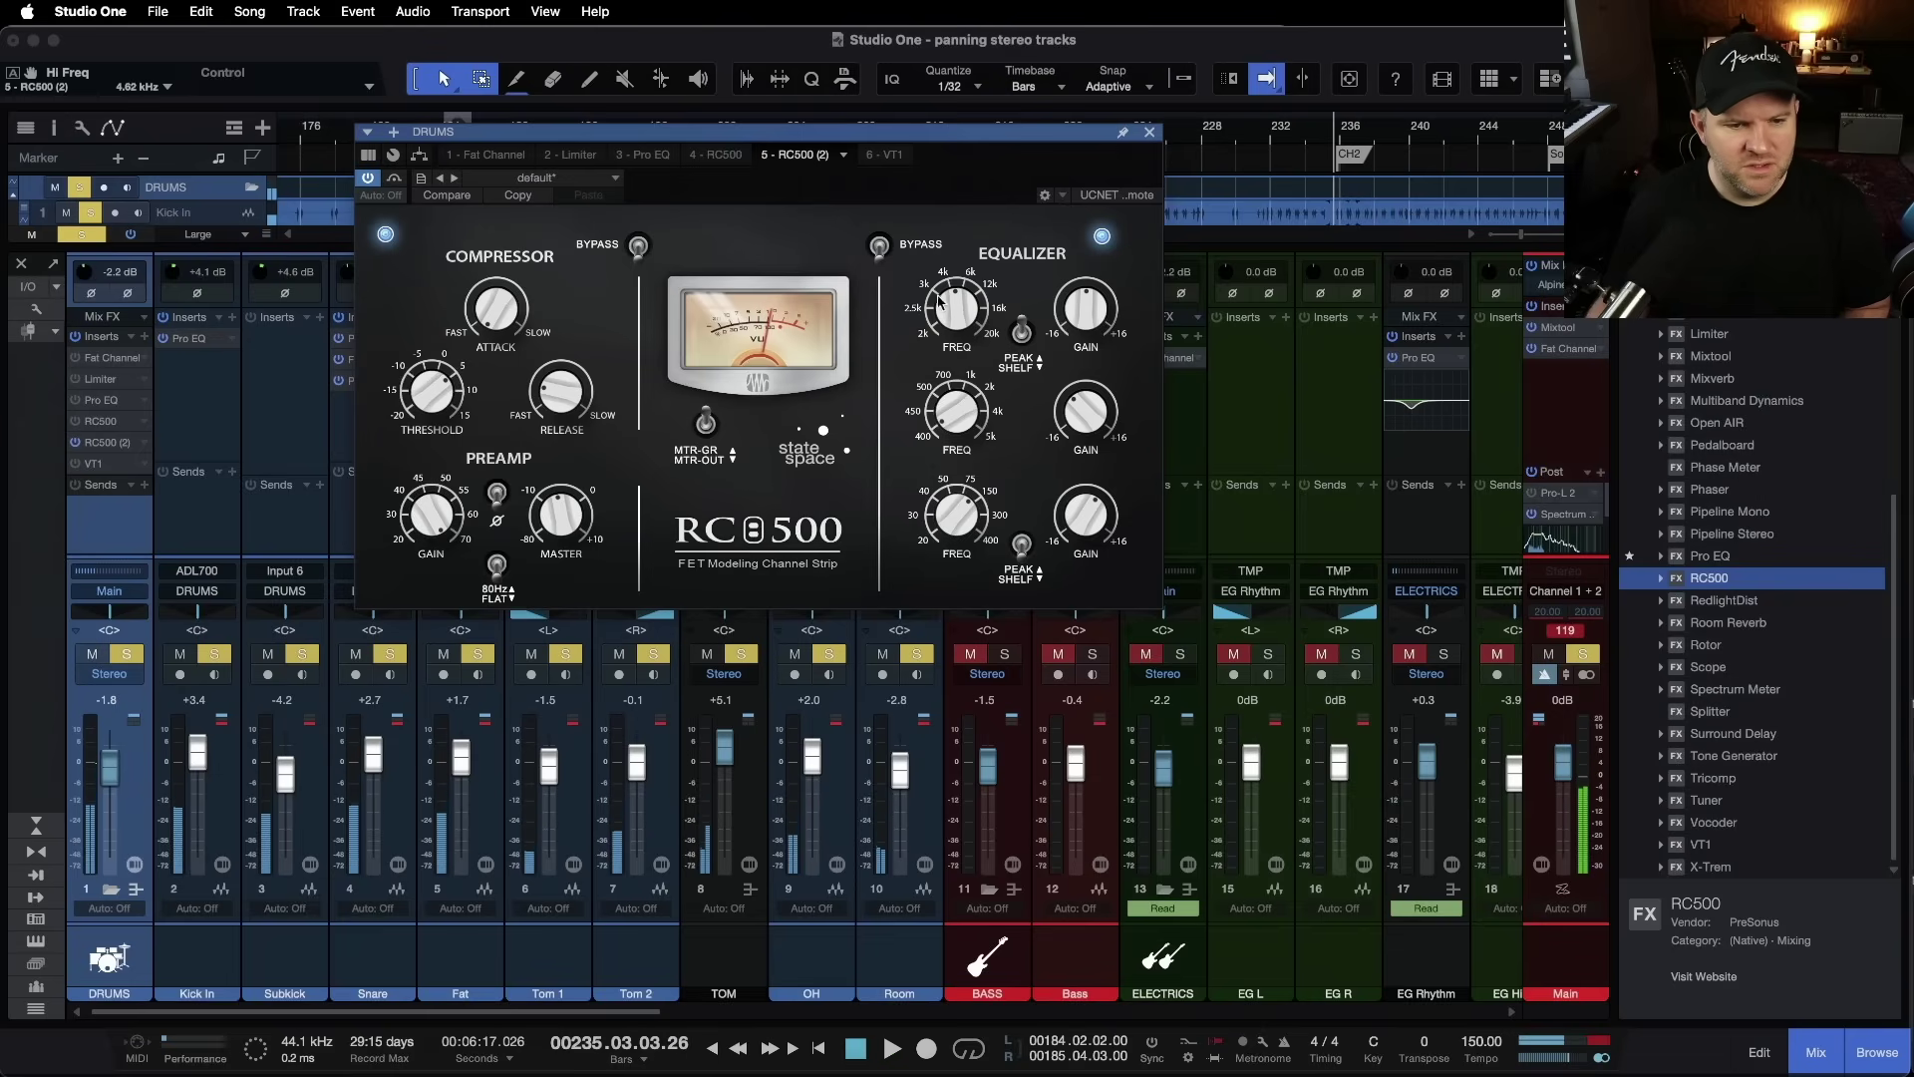
drag(937, 301, 947, 301)
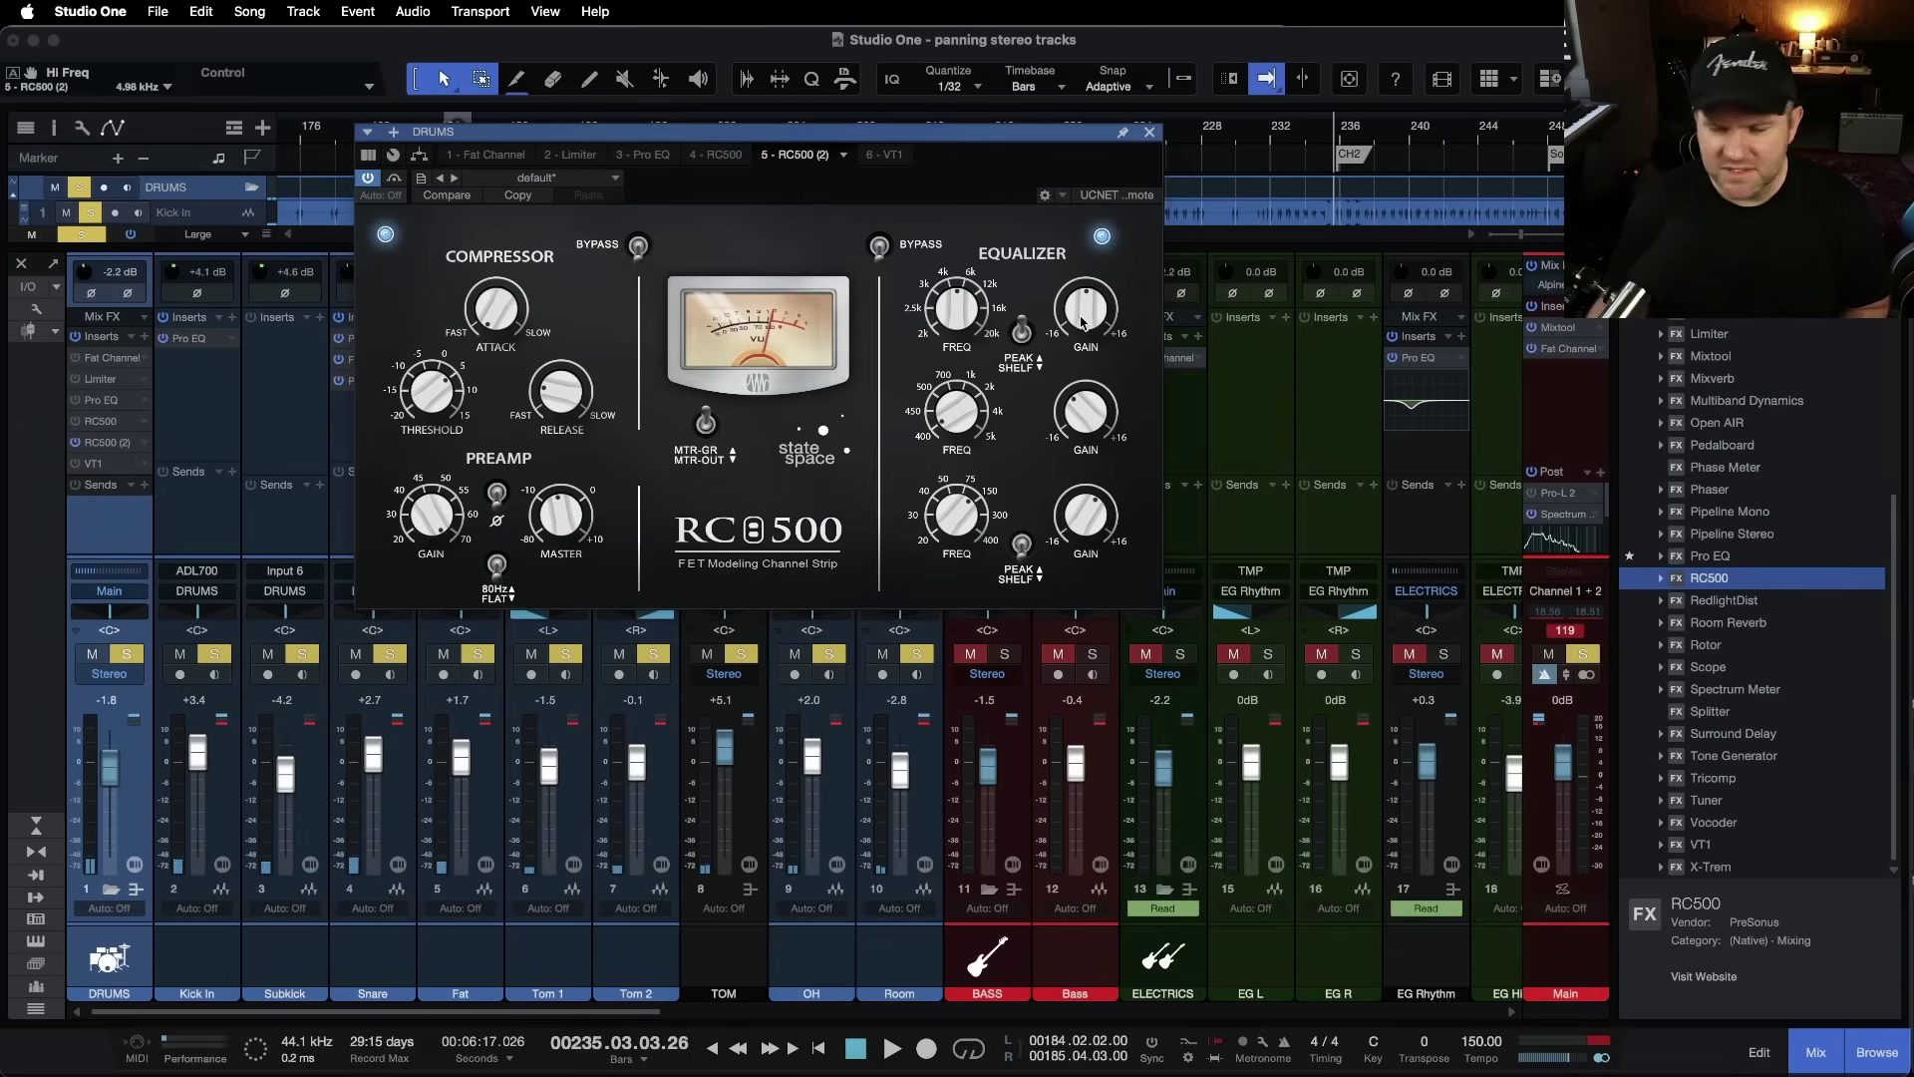
key(space)
drag(1085, 322, 1085, 302)
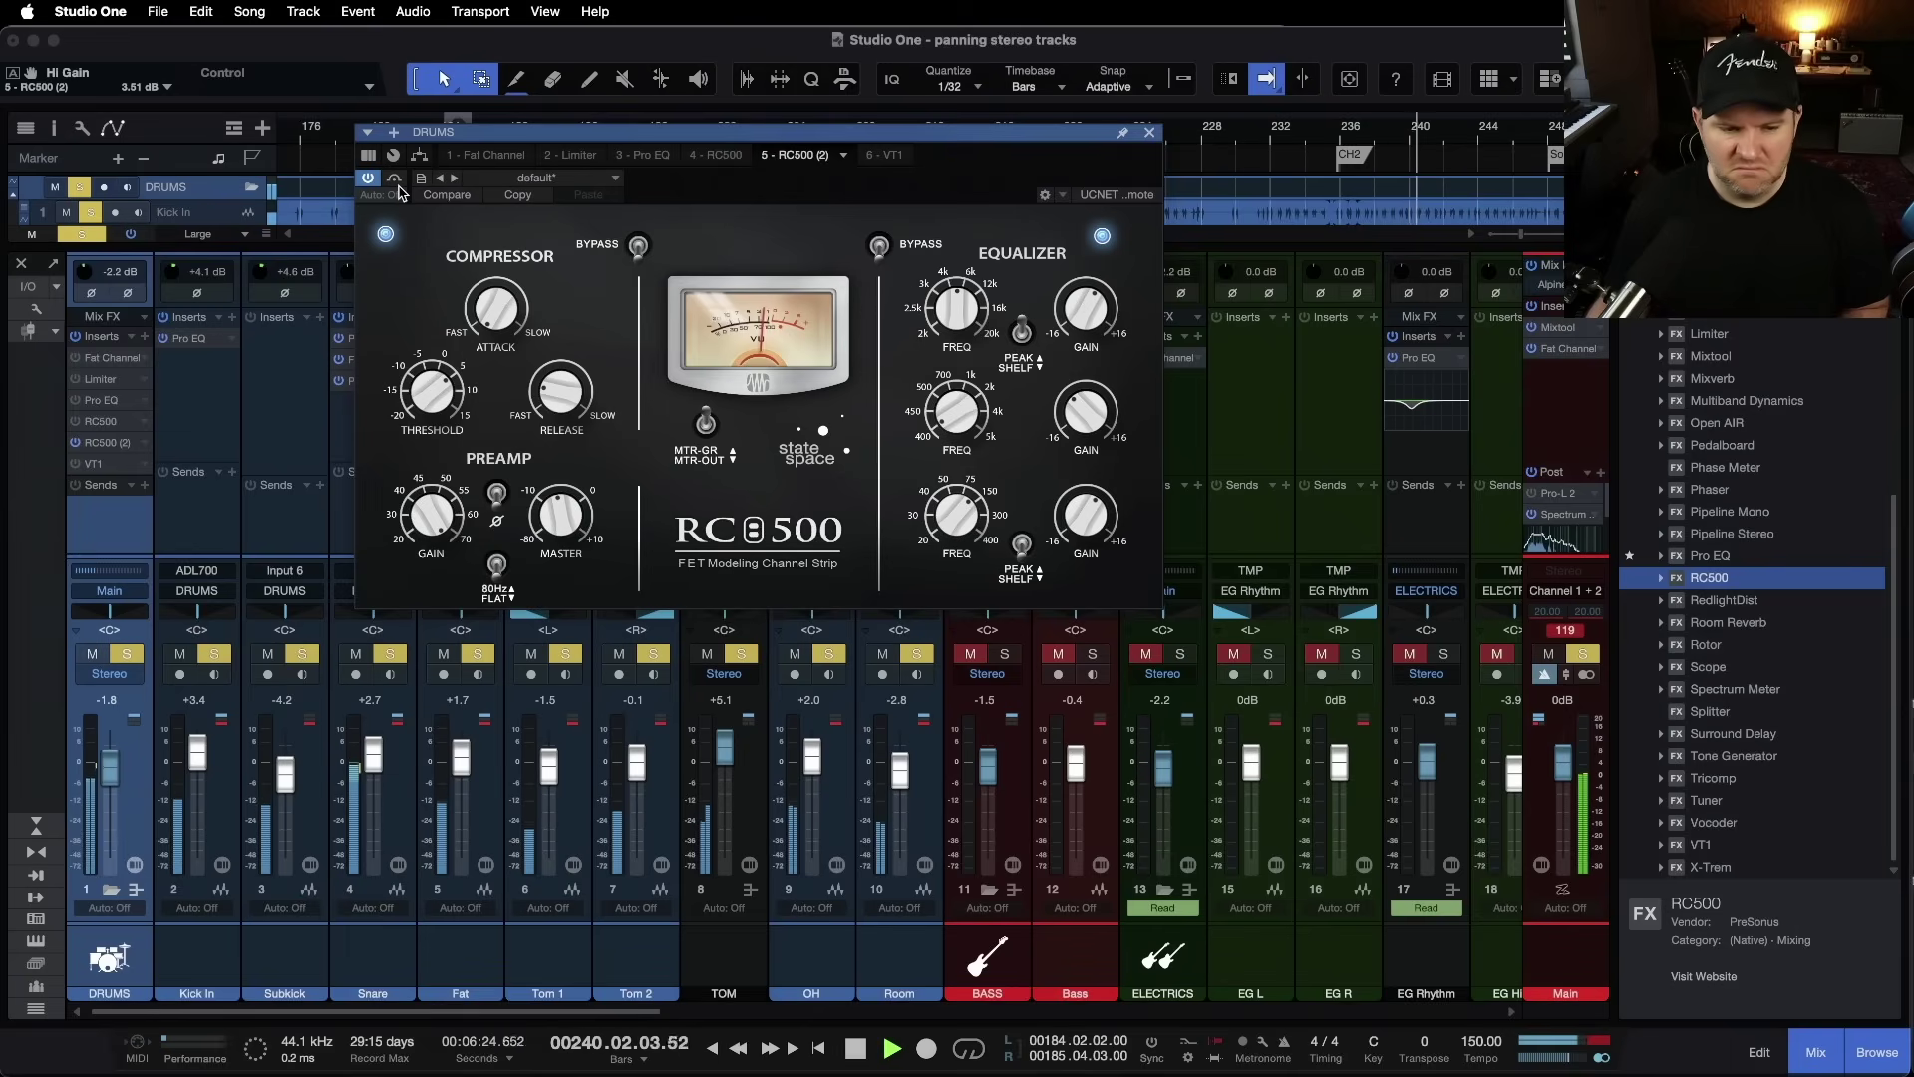
click(370, 178)
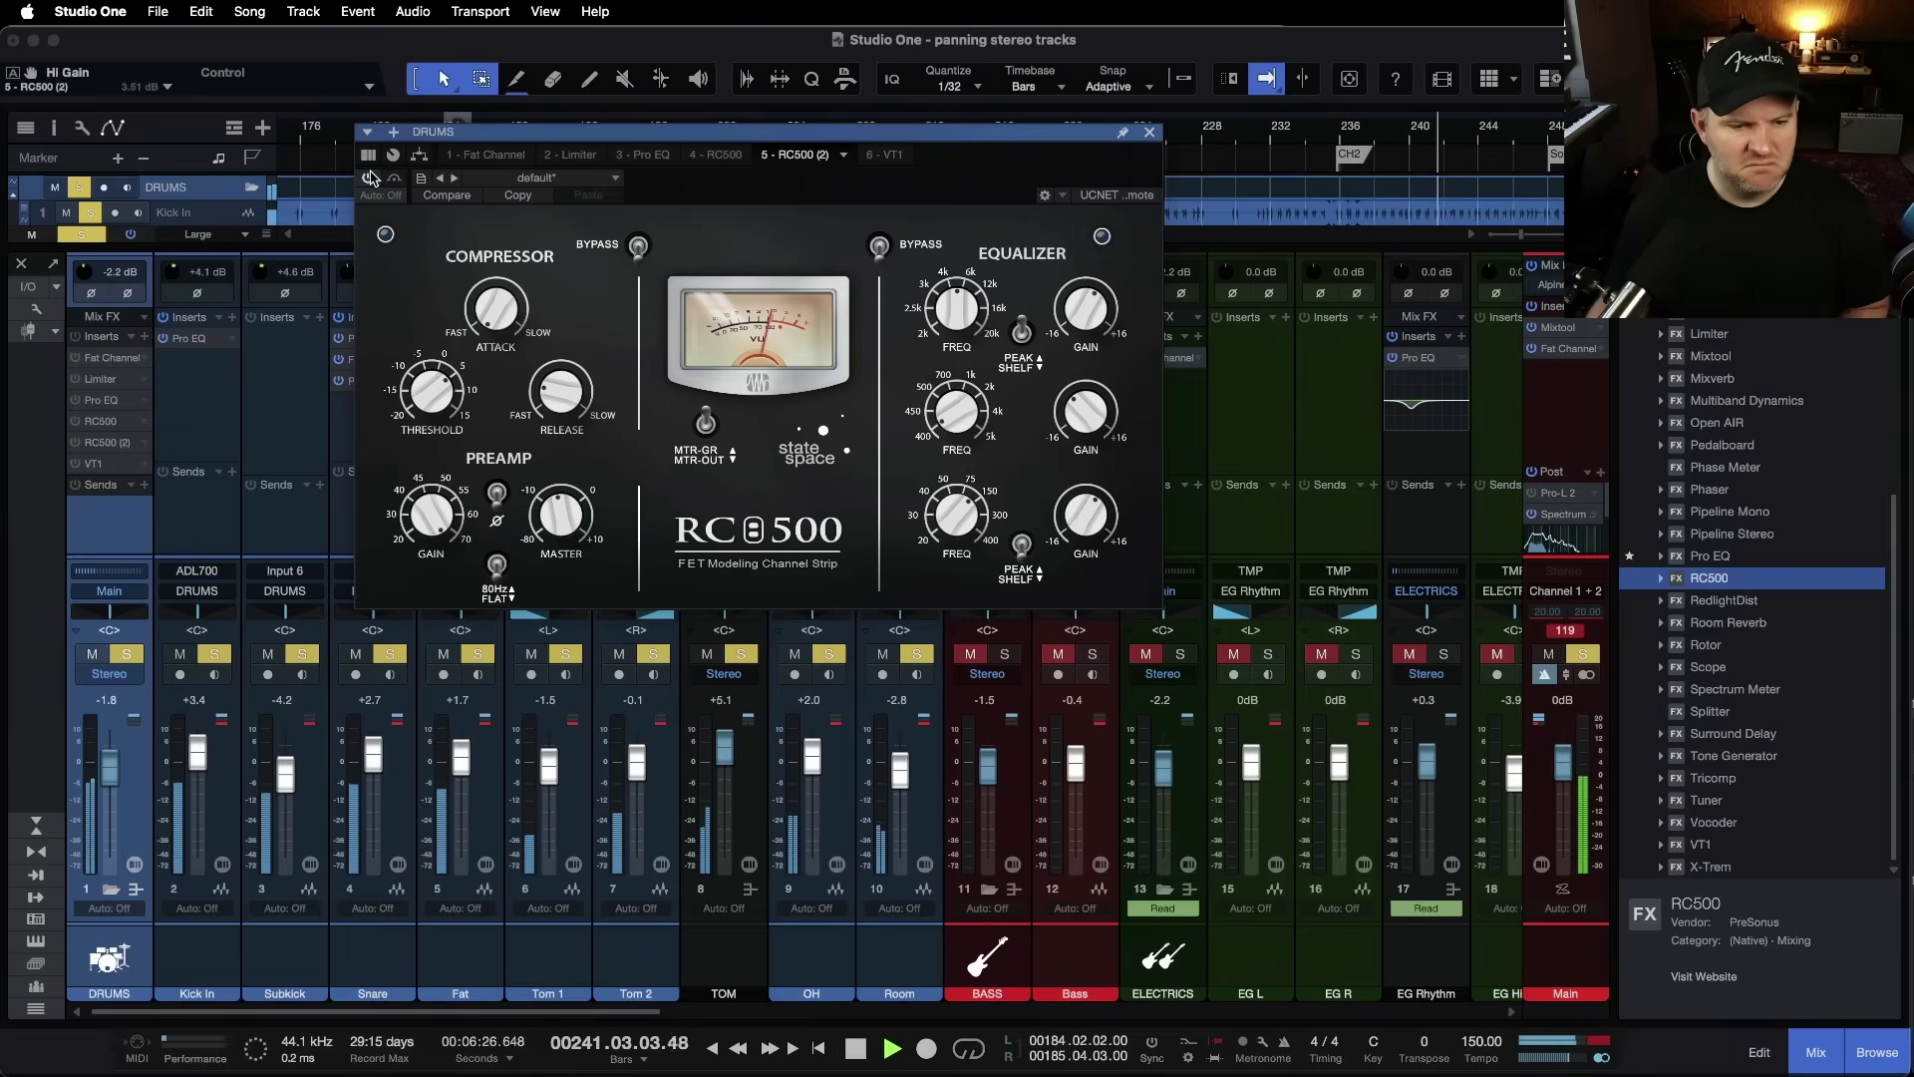
click(370, 177)
click(370, 177)
key(space)
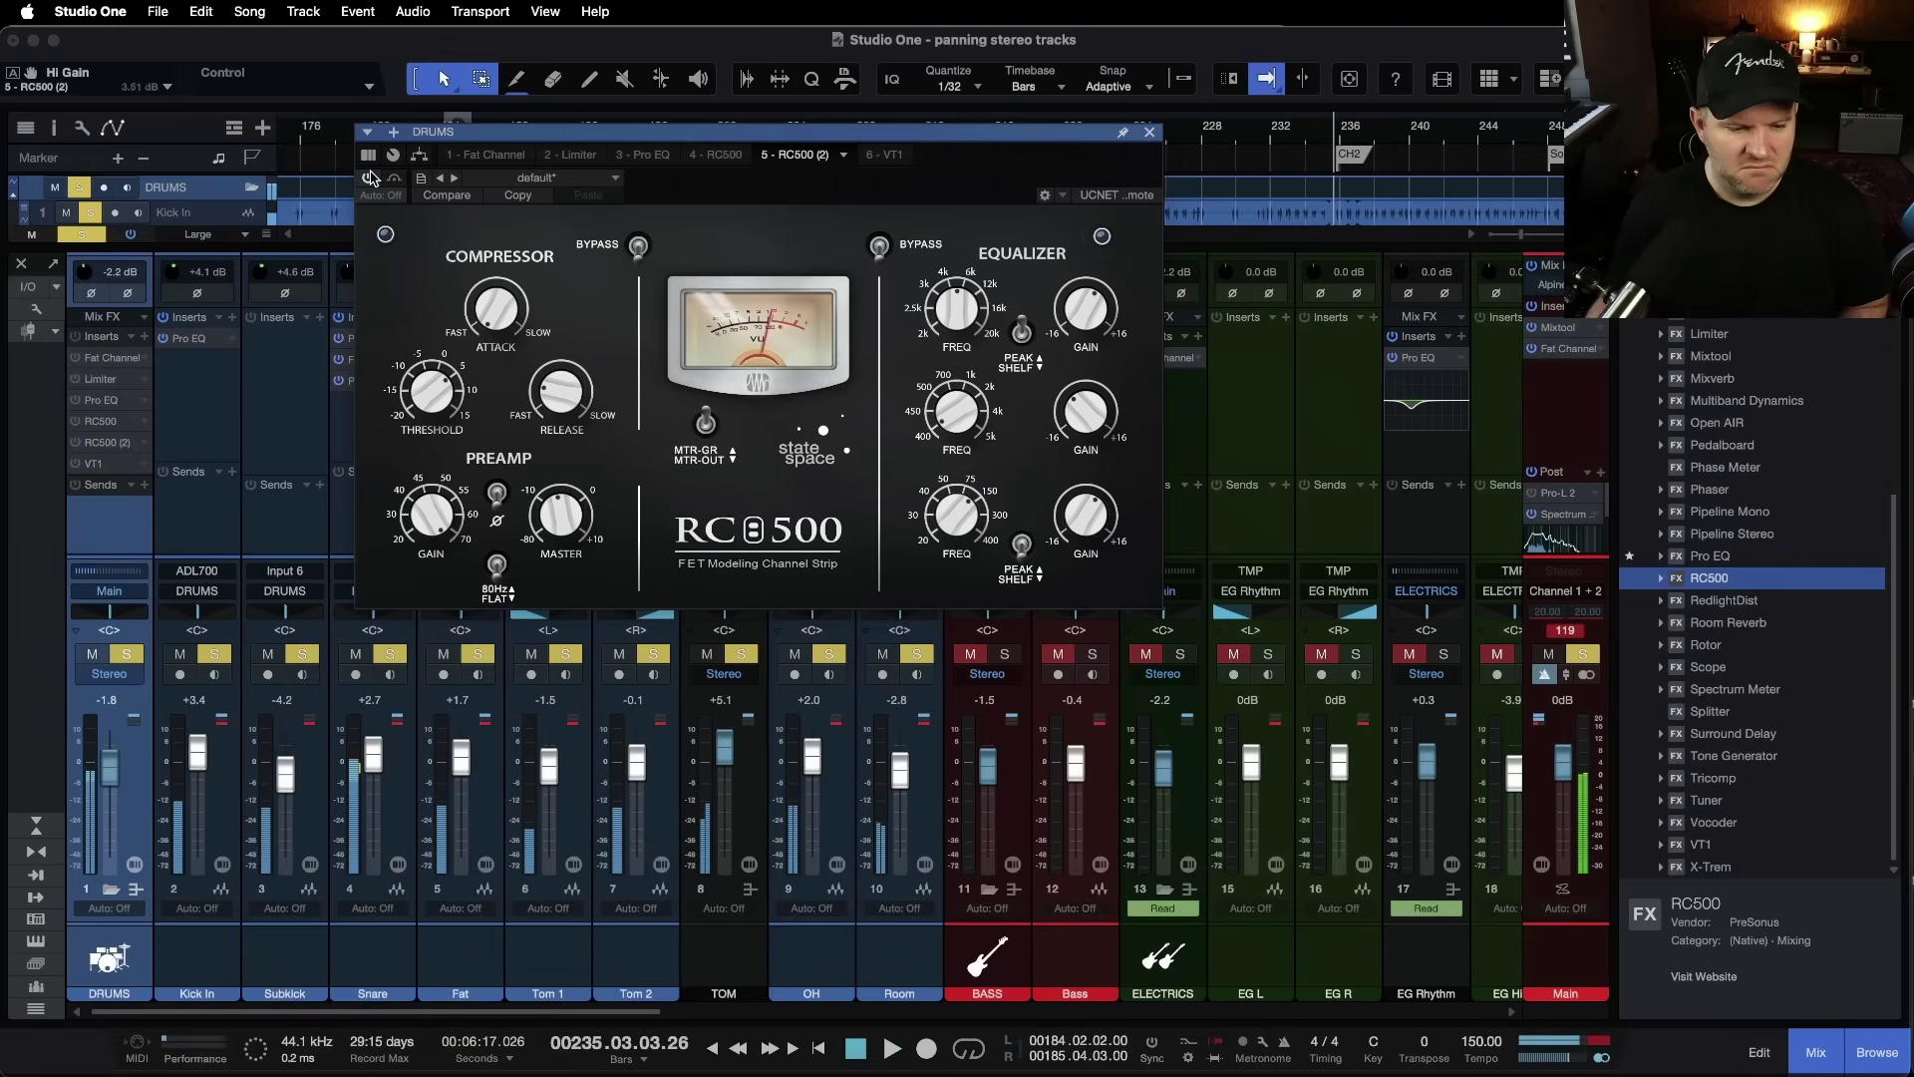
click(370, 177)
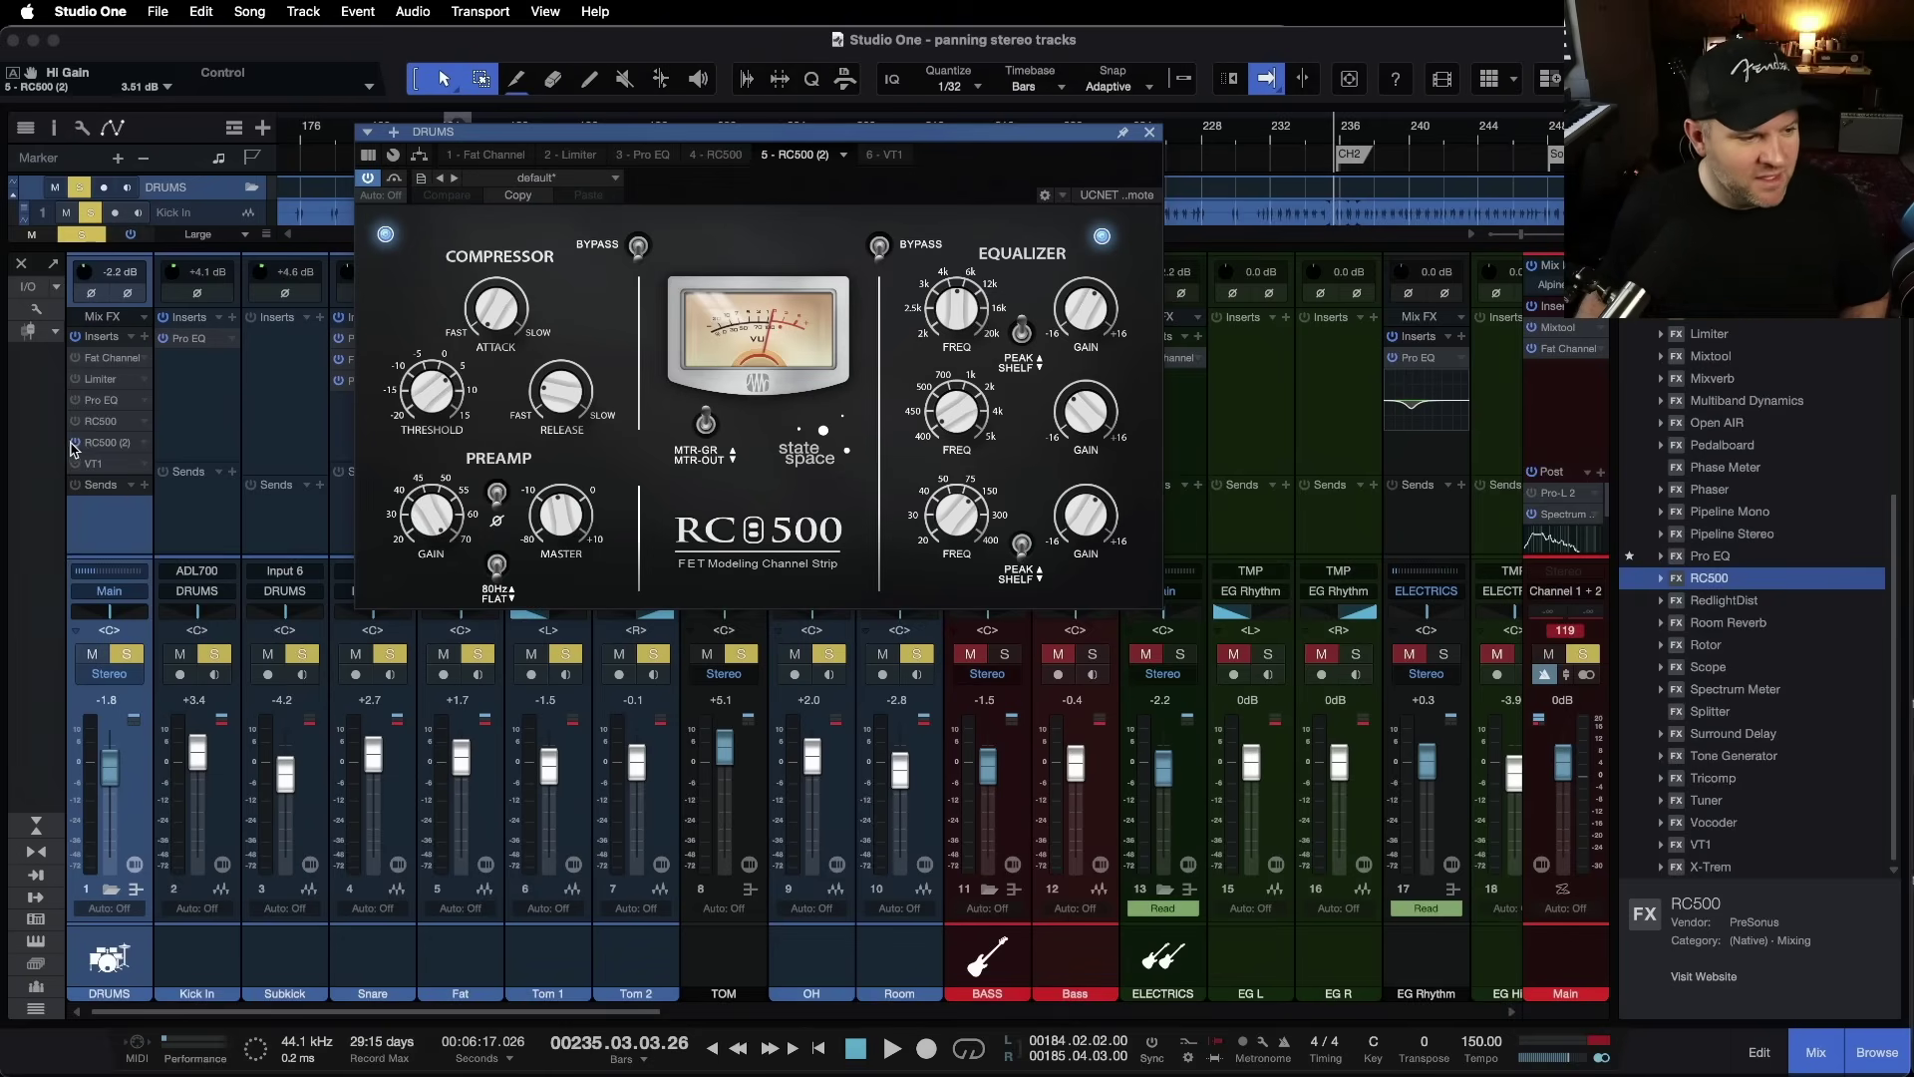
Step: Bypass the second RC500, open the VT1 editor, and position it over the RC500 window
click(74, 443)
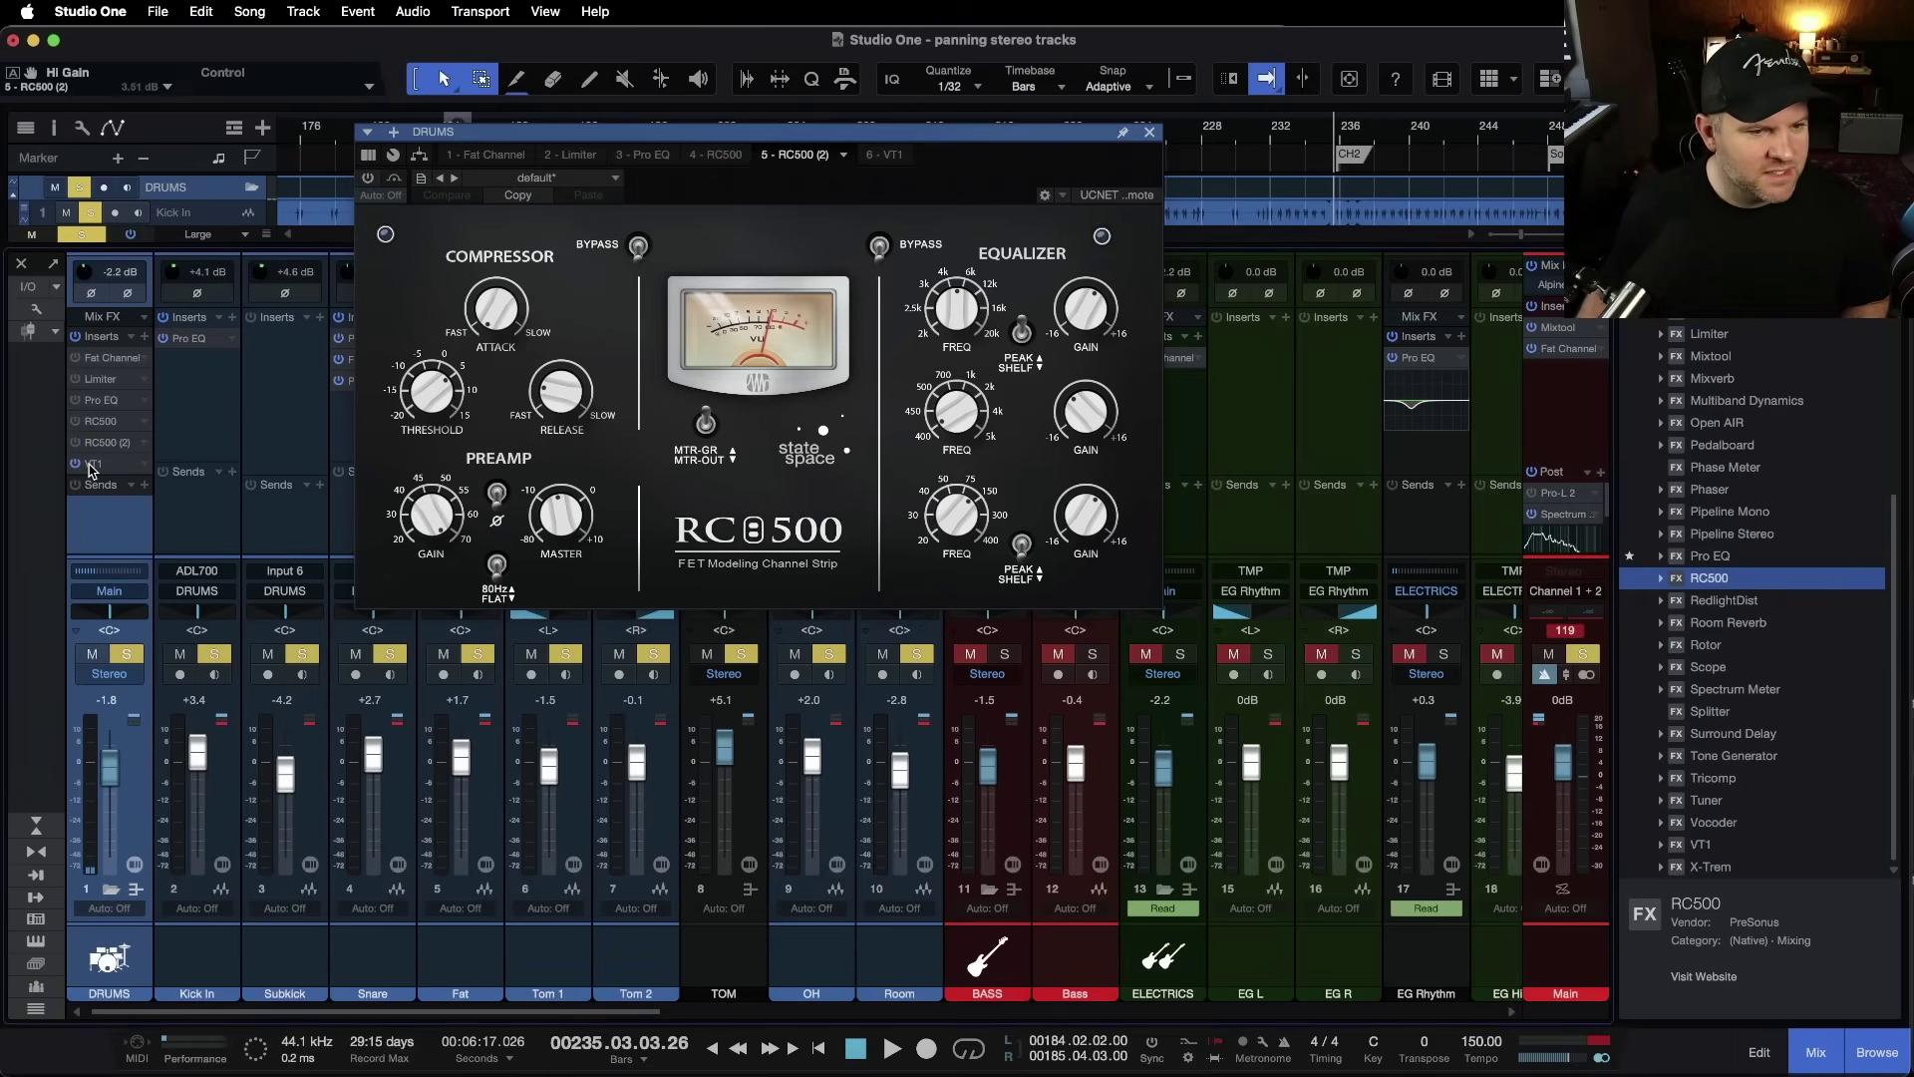
click(92, 465)
drag(937, 131, 802, 90)
click(1103, 310)
drag(1139, 192, 728, 108)
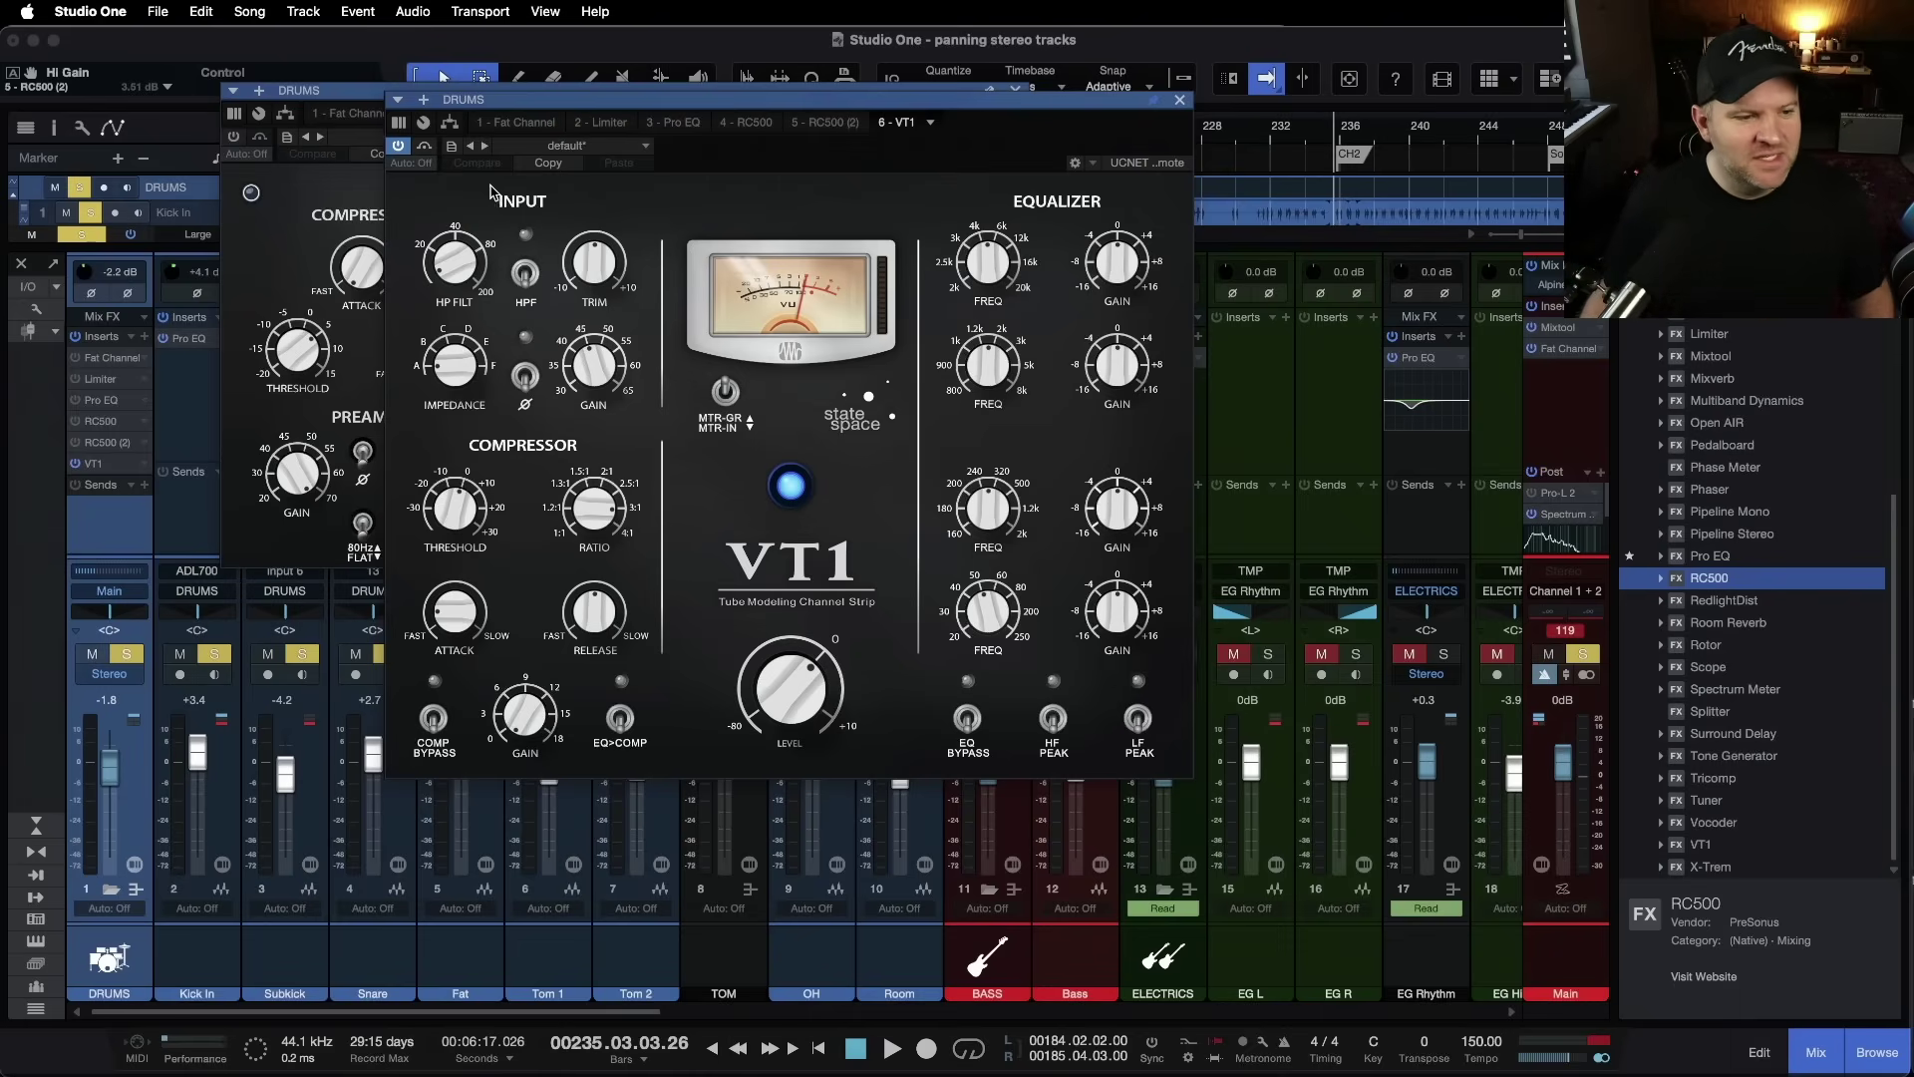
Step: Set the VT1 high-pass frequency to 18 Hz, trying the filter on and off
drag(462, 279, 456, 429)
click(527, 283)
click(527, 283)
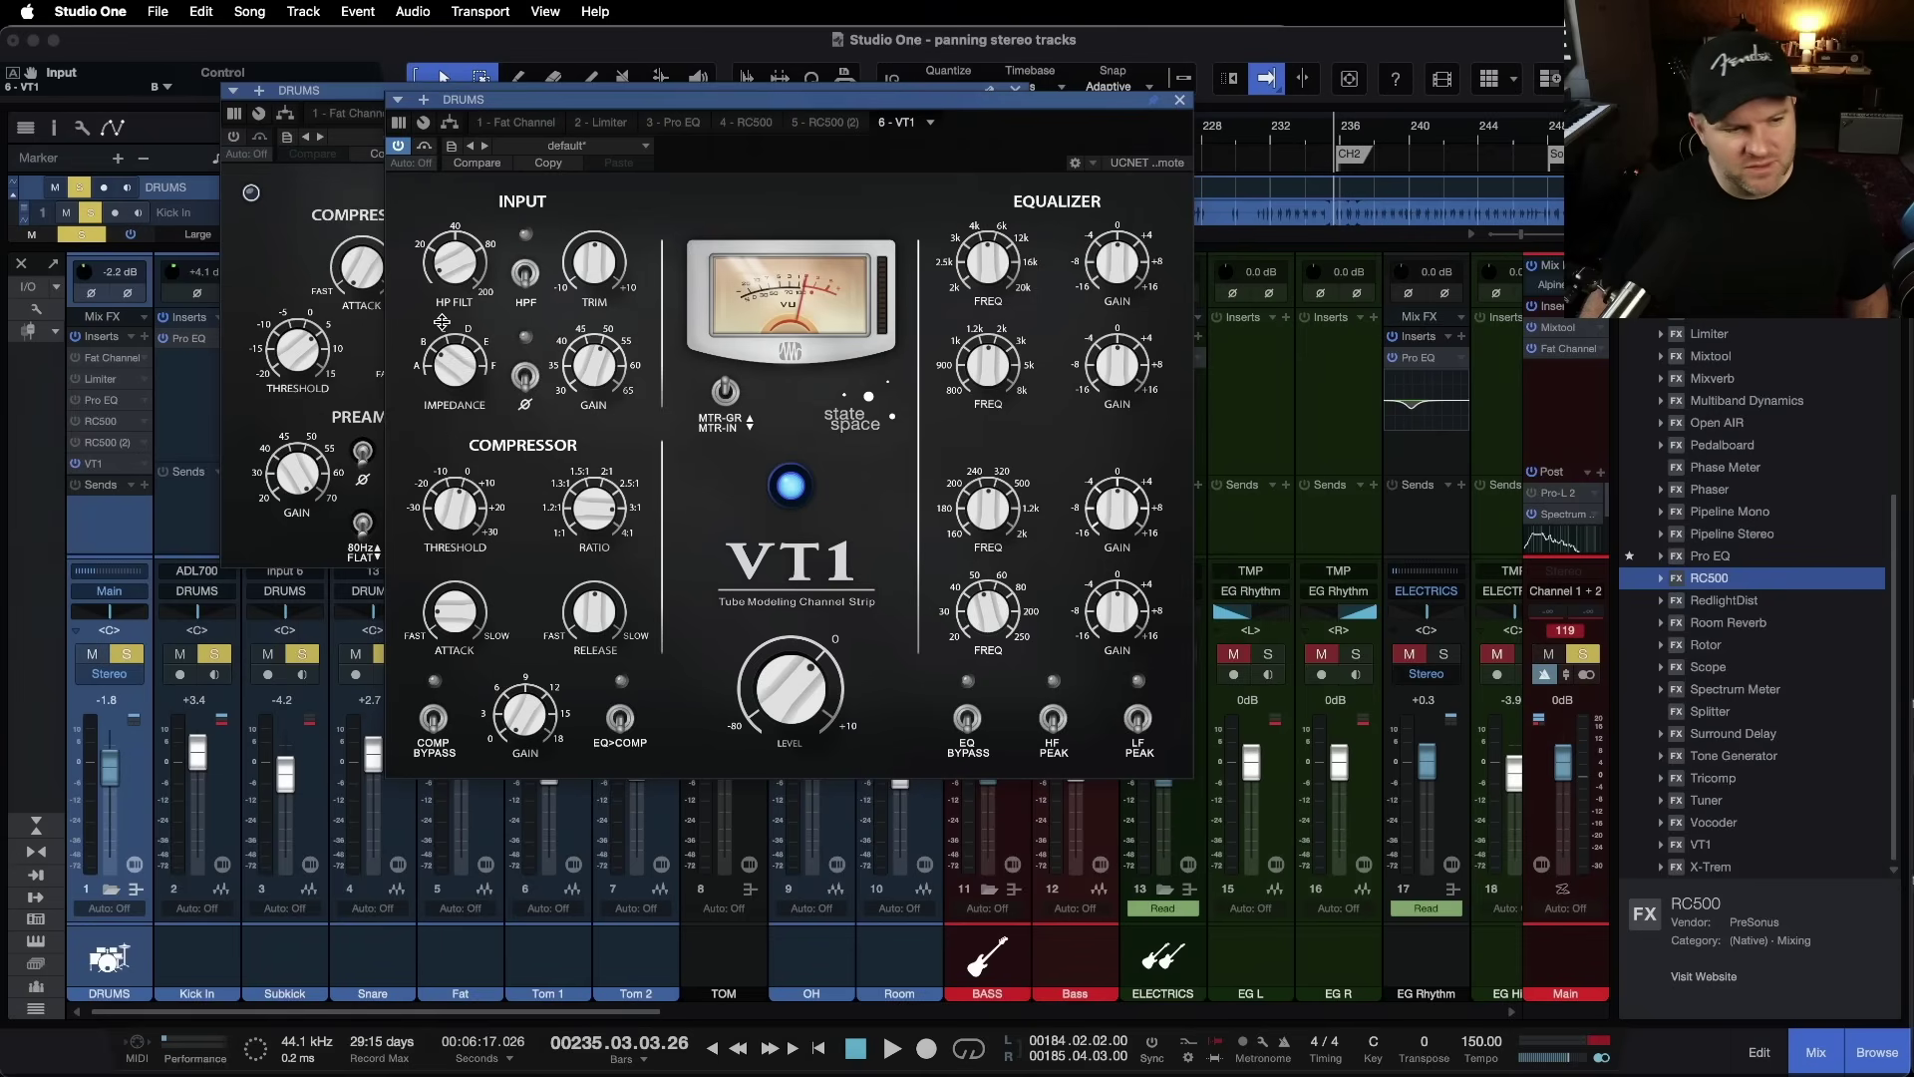
click(594, 374)
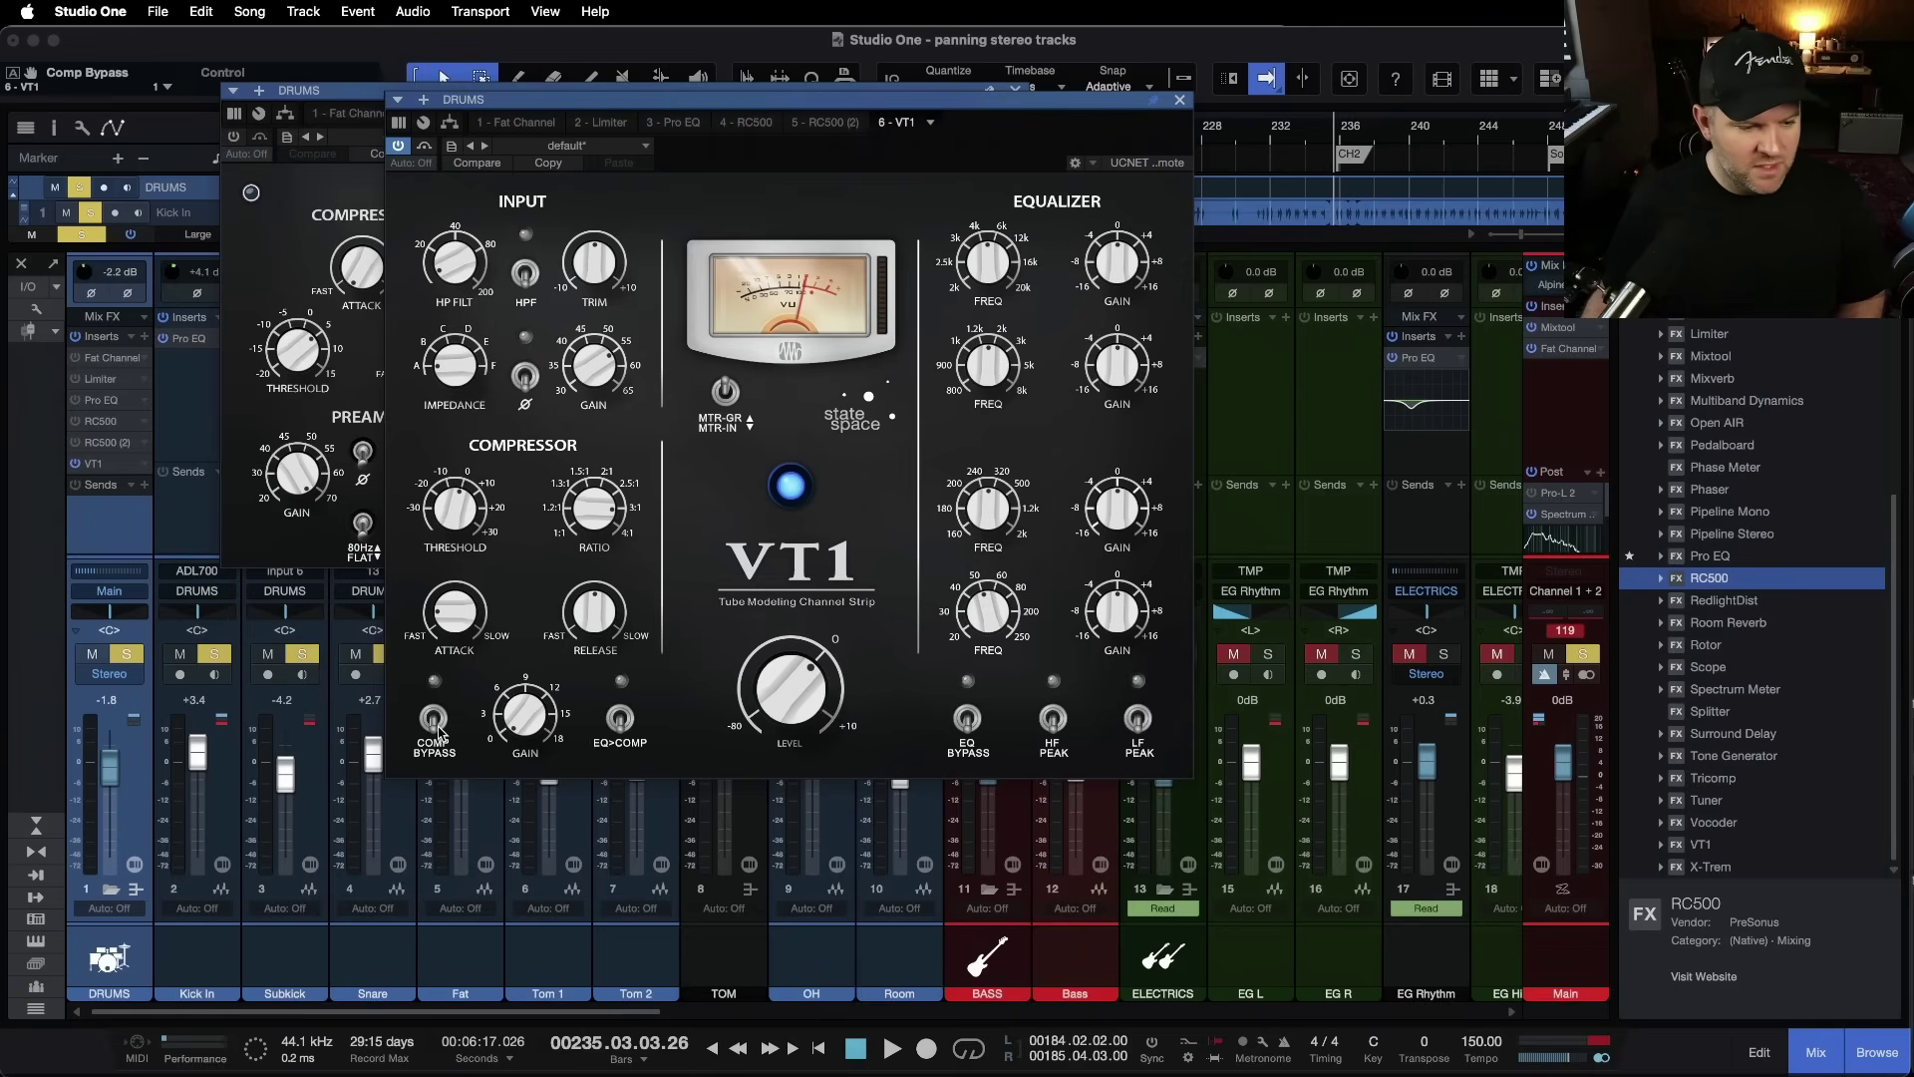
Step: Set the VT1 processing order to Comp > EQ after comparing both orders
click(619, 719)
click(619, 718)
click(619, 718)
click(619, 718)
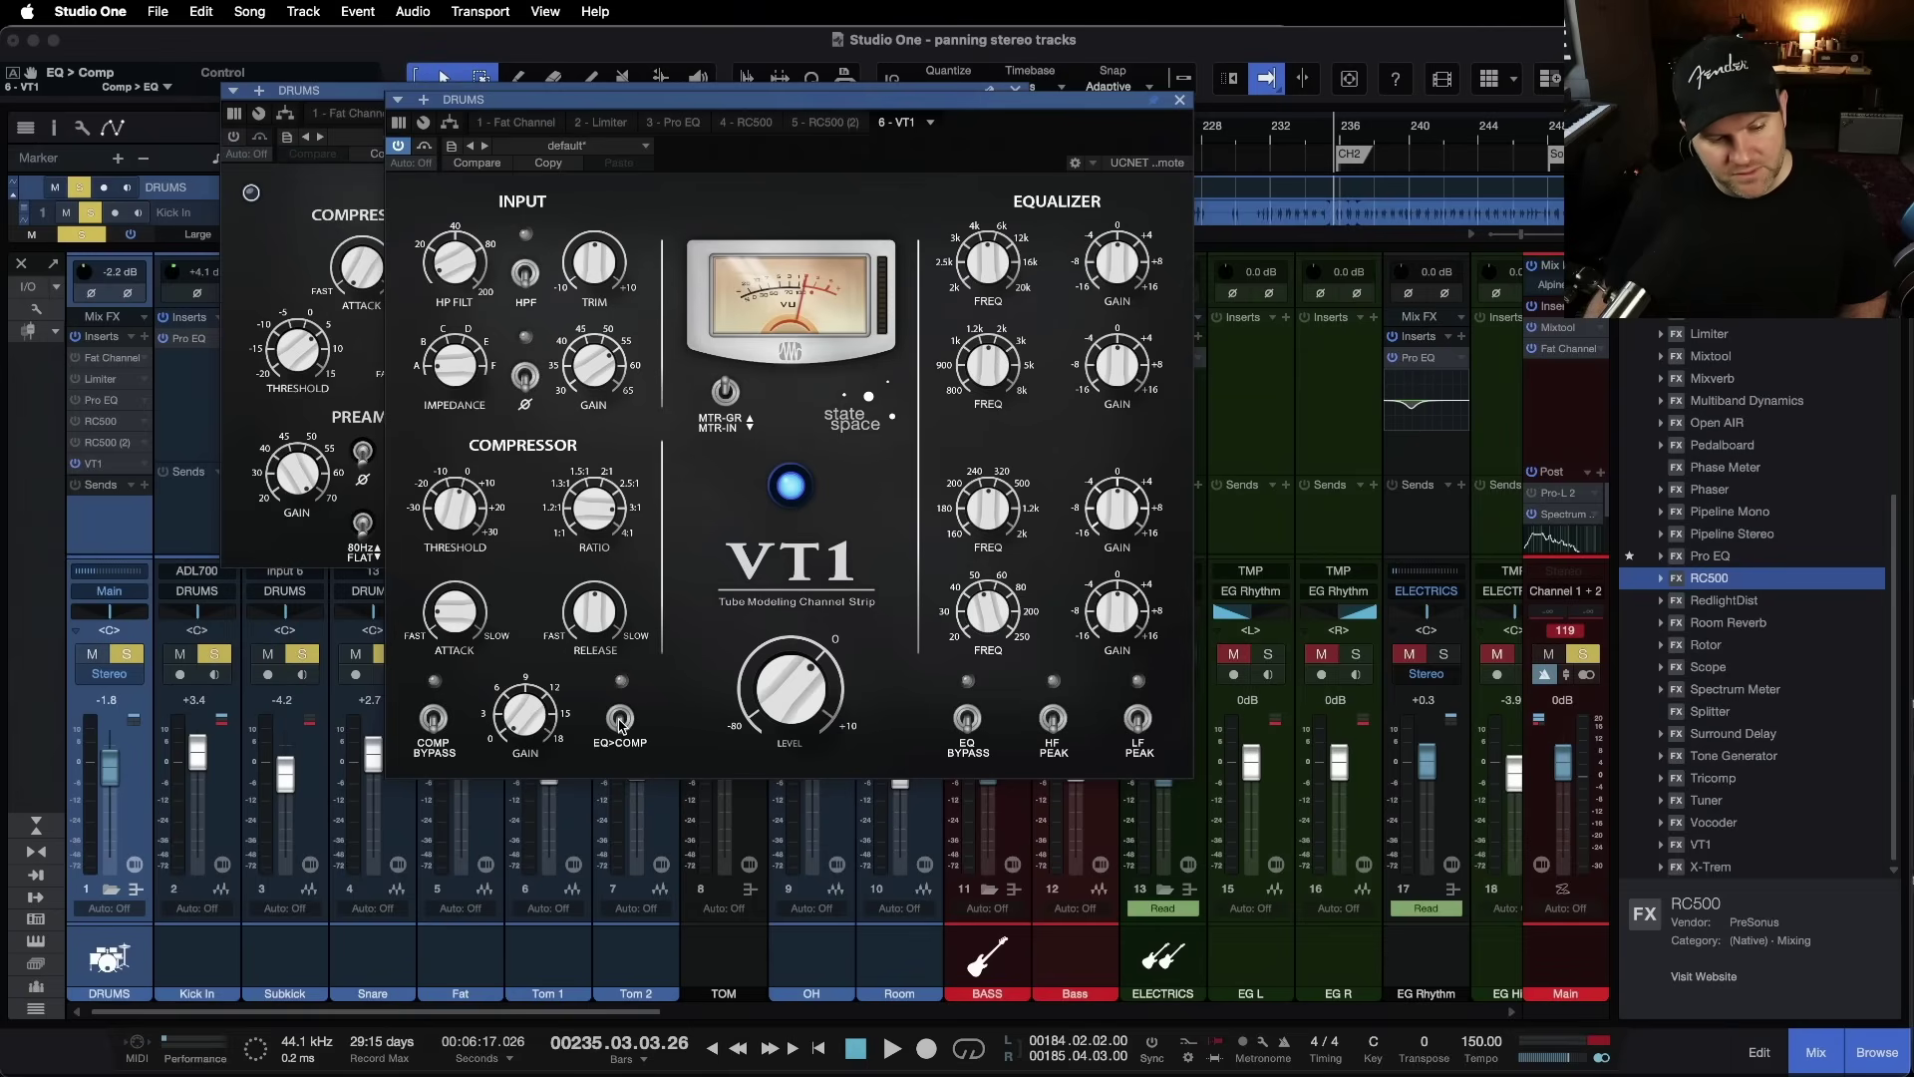
click(619, 719)
click(620, 718)
Step: Lower the VT1 input gain to 50 dB and bring the output level to about 0 dB
mouse_move(798, 682)
mouse_down()
mouse_move(805, 962)
mouse_move(794, 704)
mouse_up()
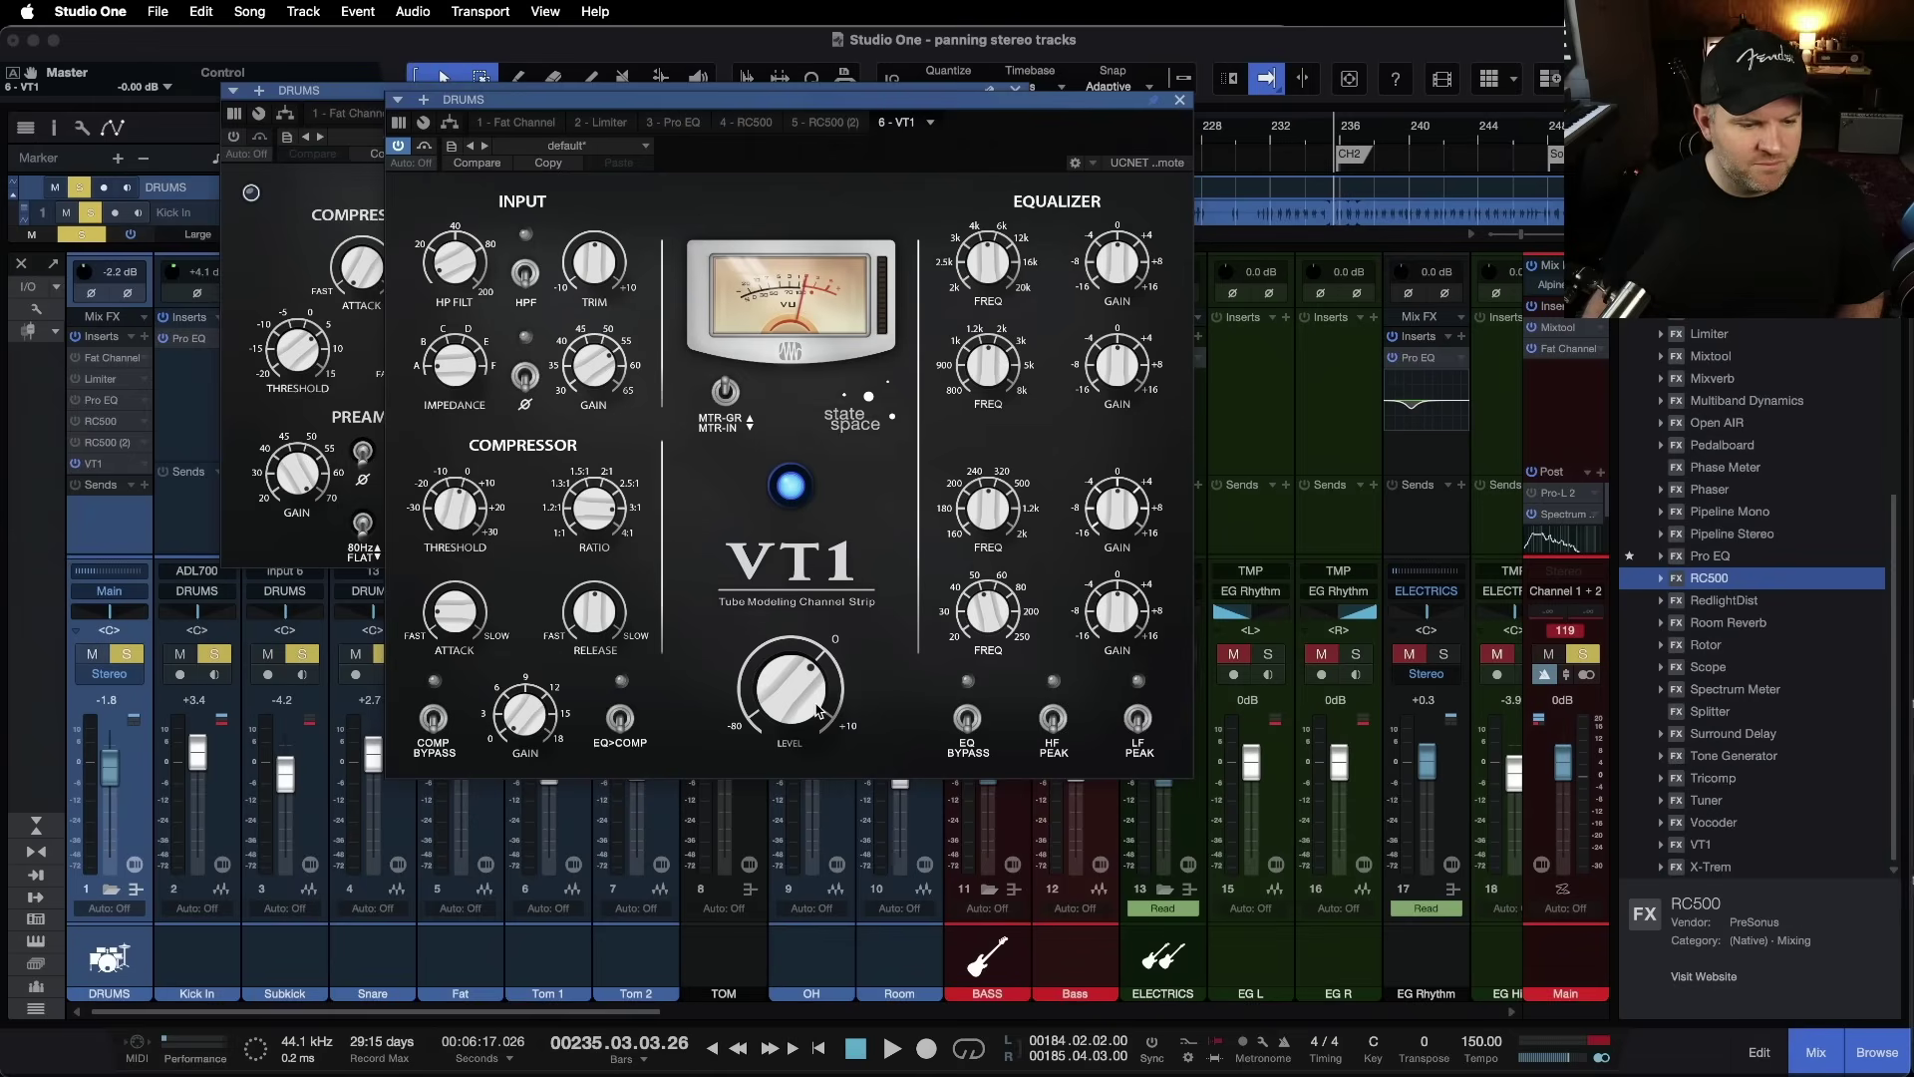
drag(787, 688, 787, 709)
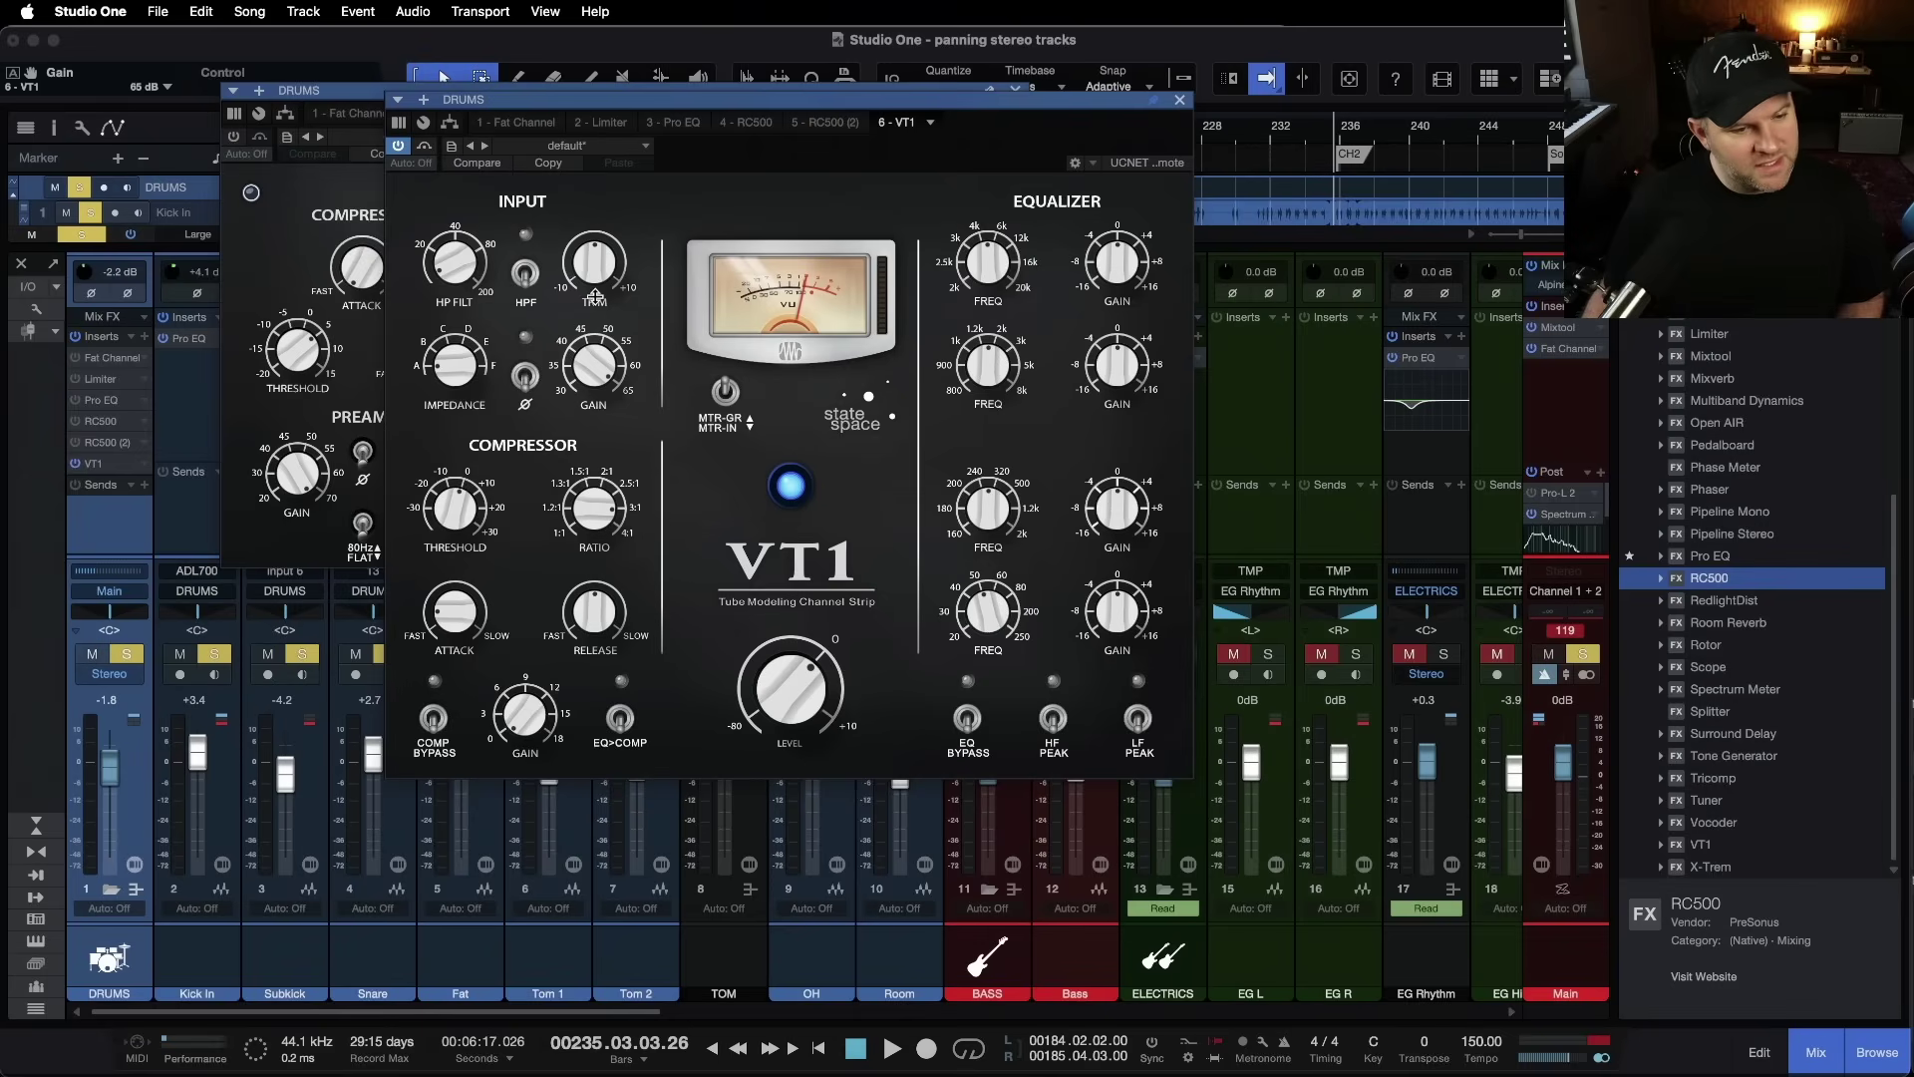
drag(595, 297, 597, 422)
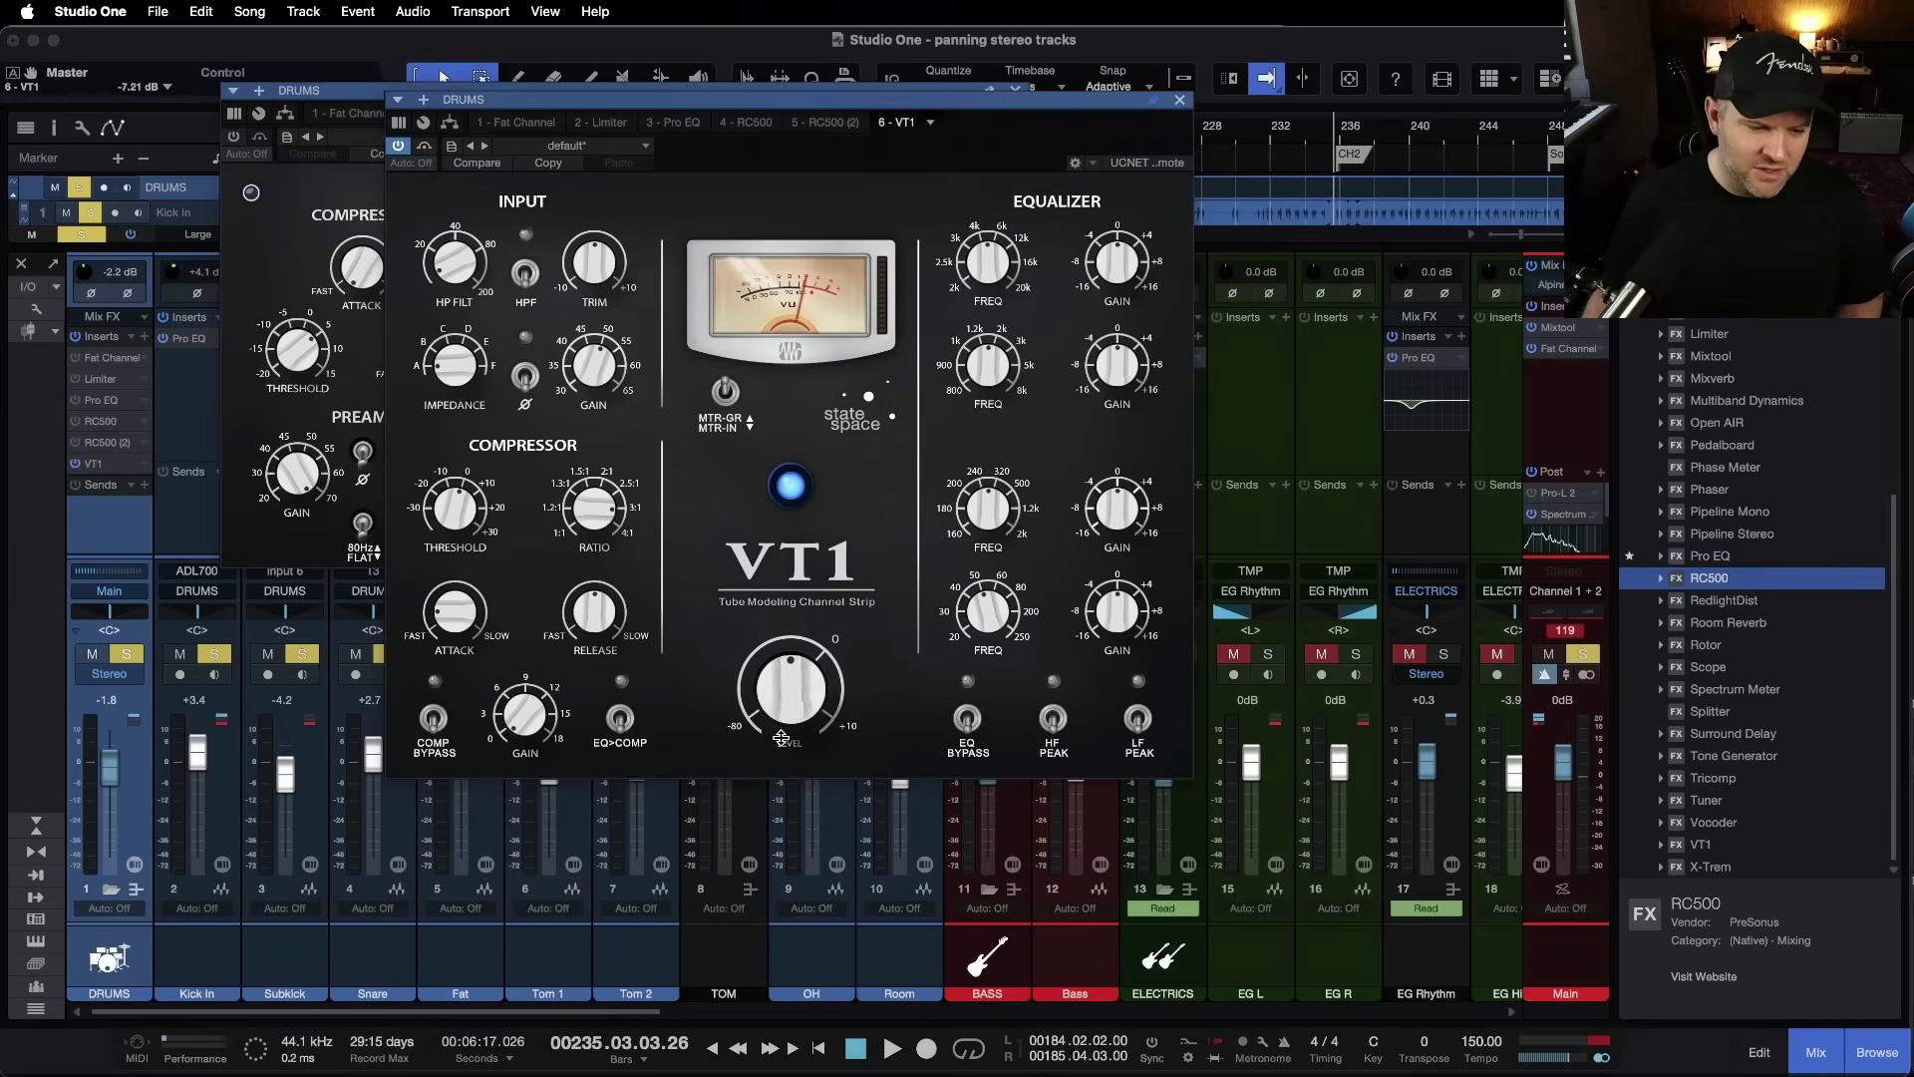
drag(777, 710, 783, 701)
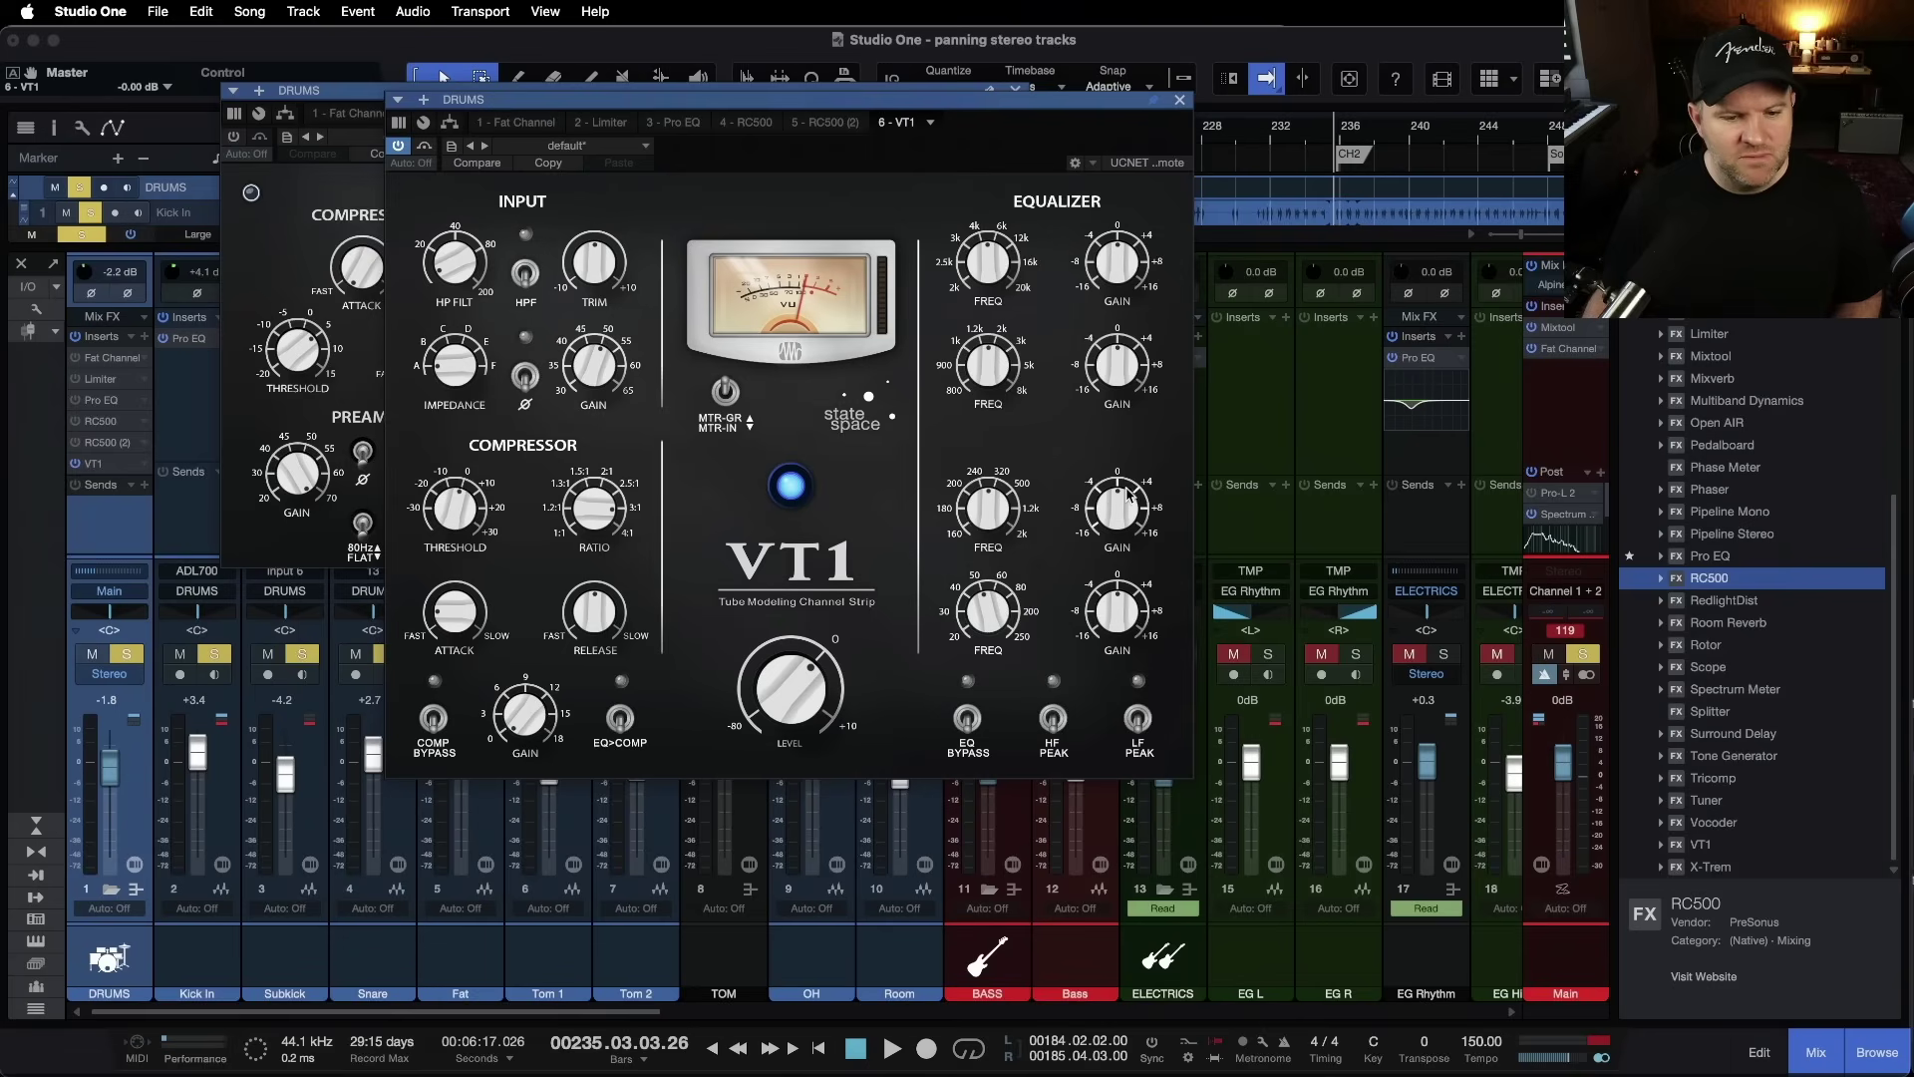
Step: Try the high EQ band's peak mode, then bypass the VT1 EQ section
drag(1117, 515, 1119, 523)
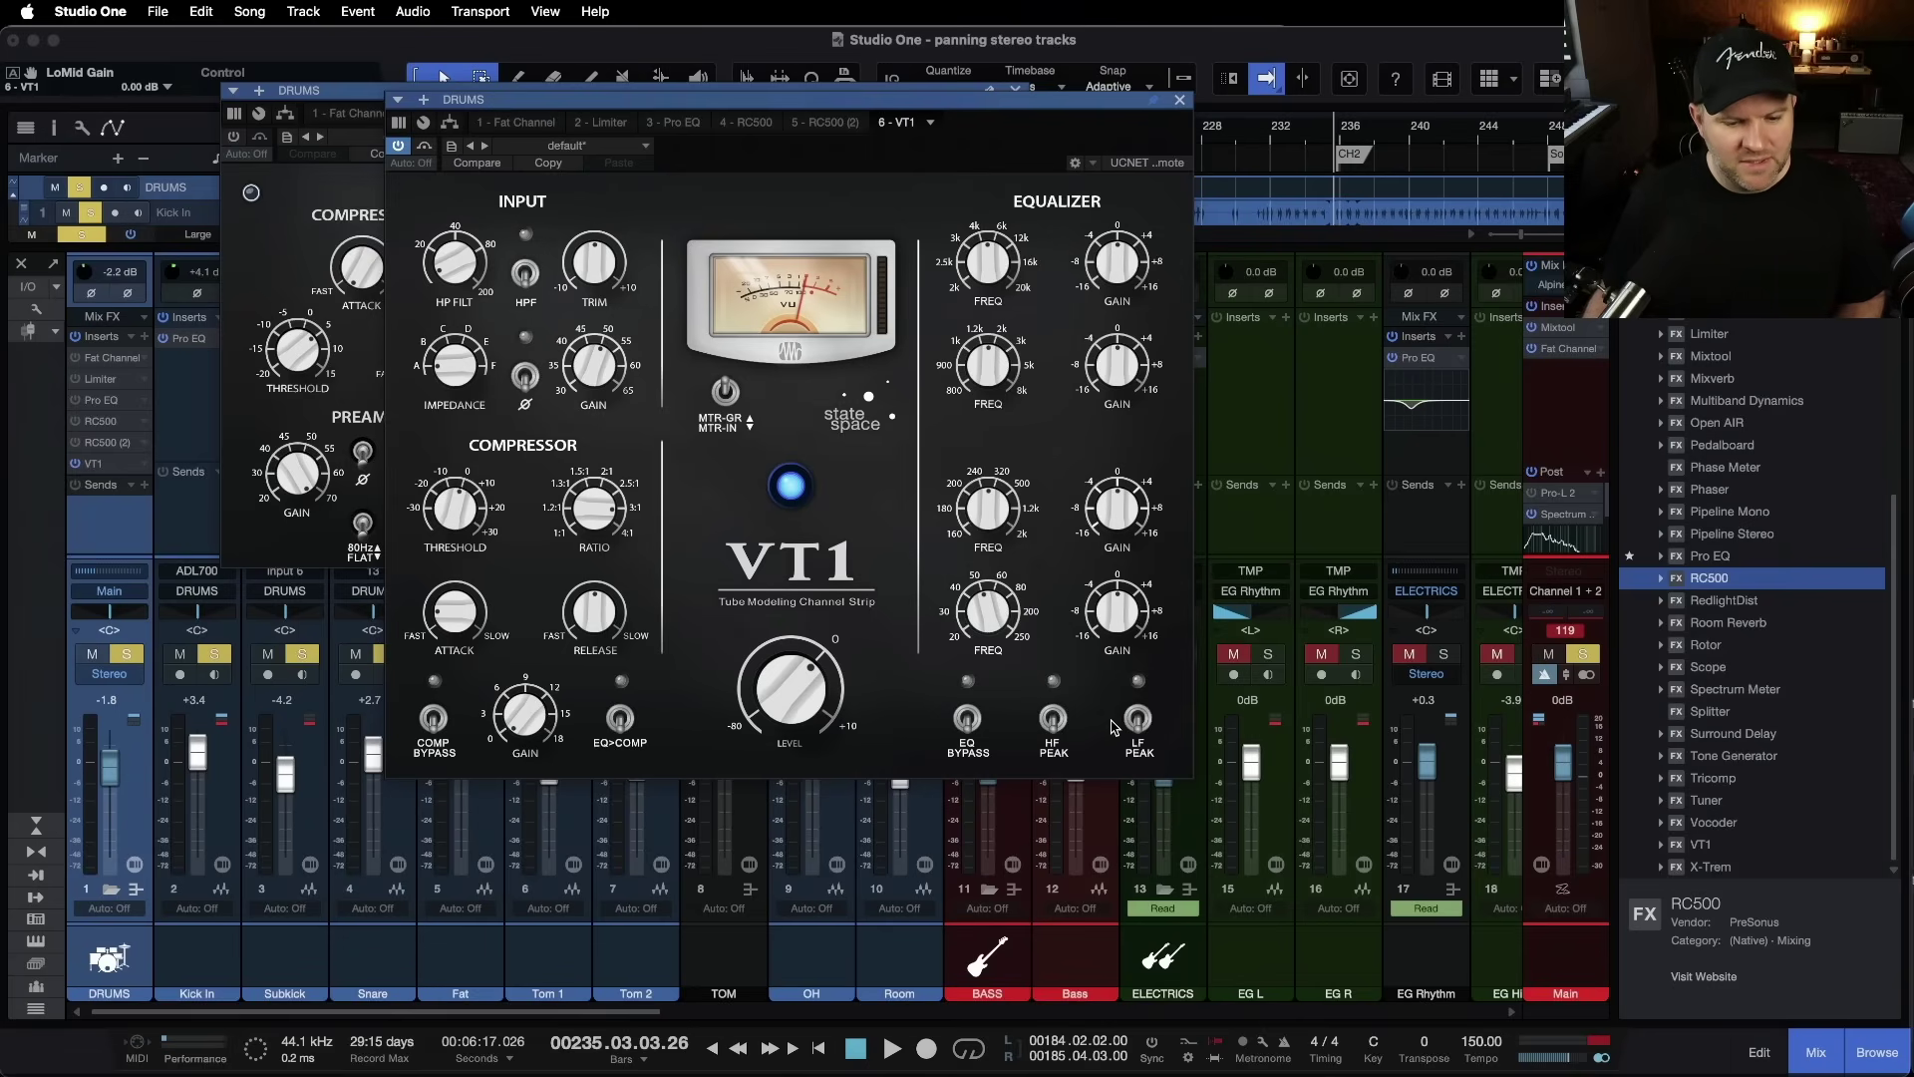
click(1056, 720)
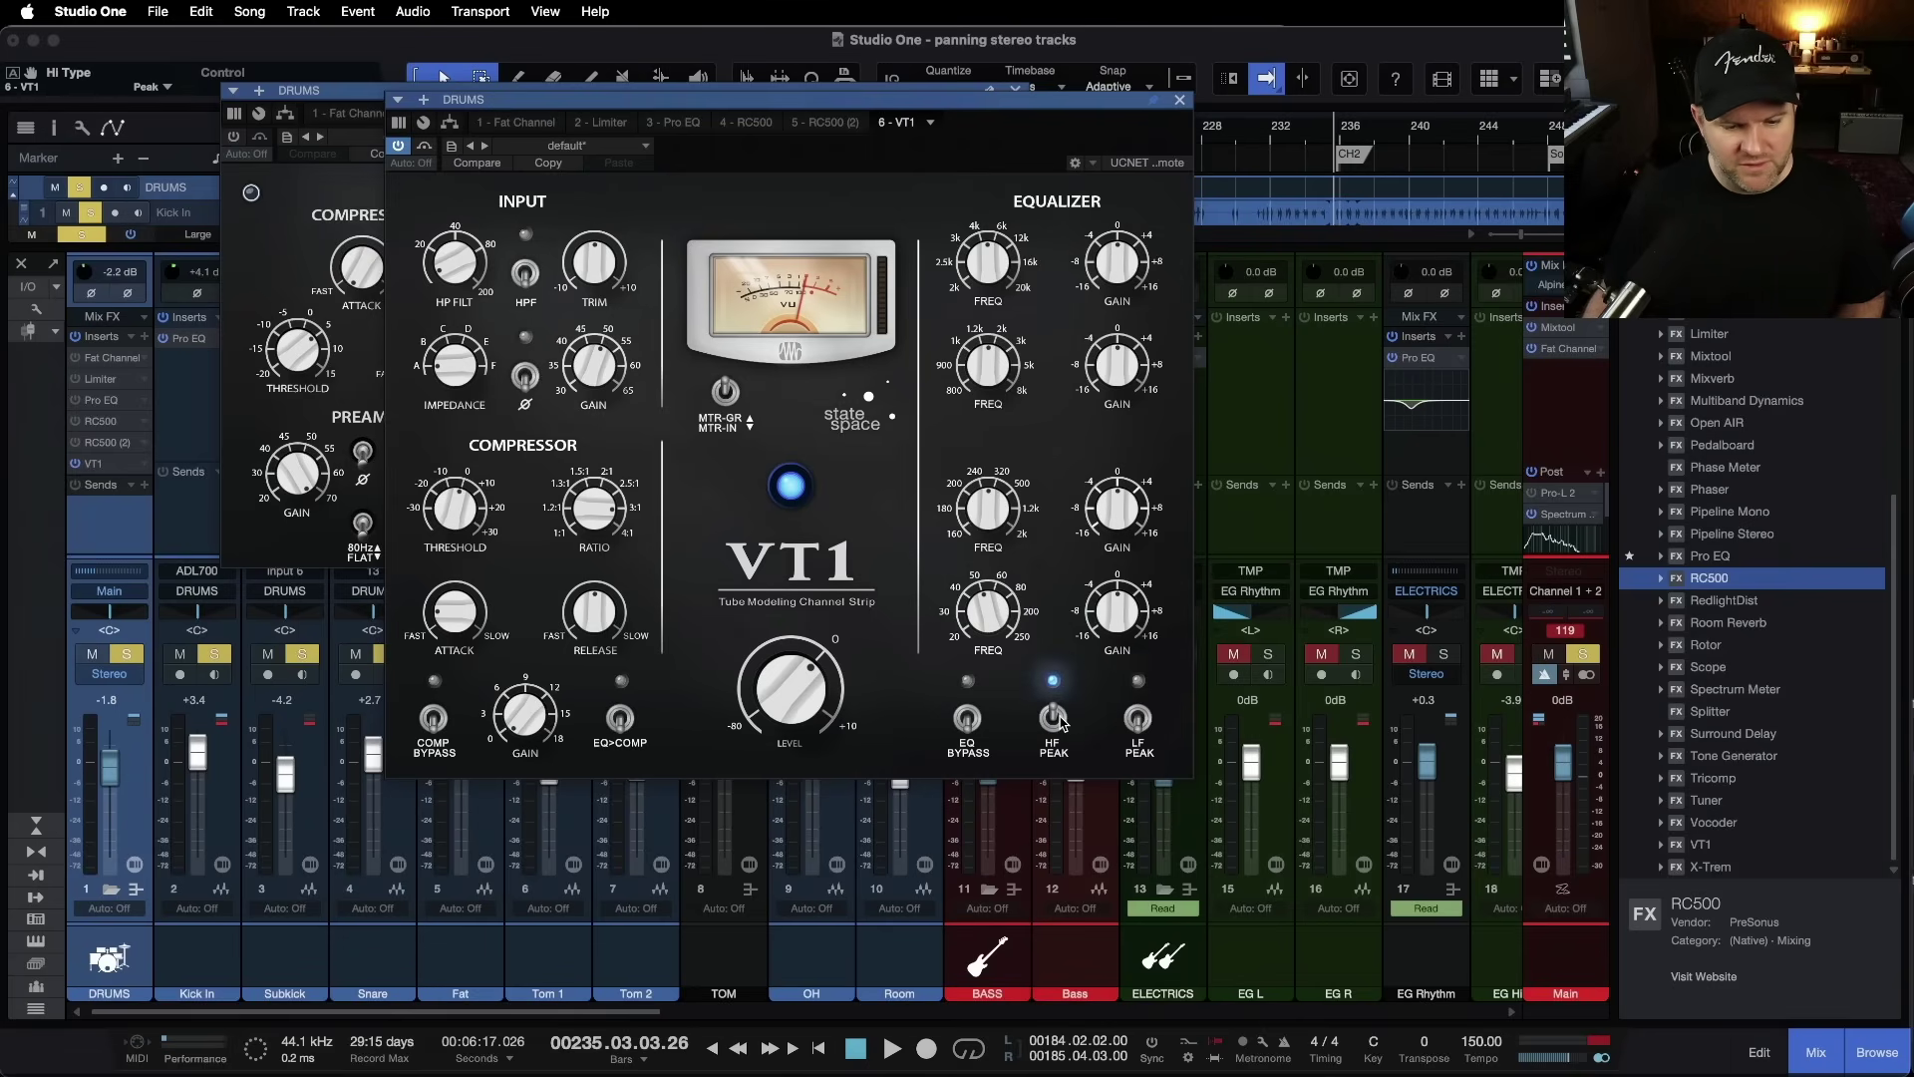
click(1057, 720)
click(969, 718)
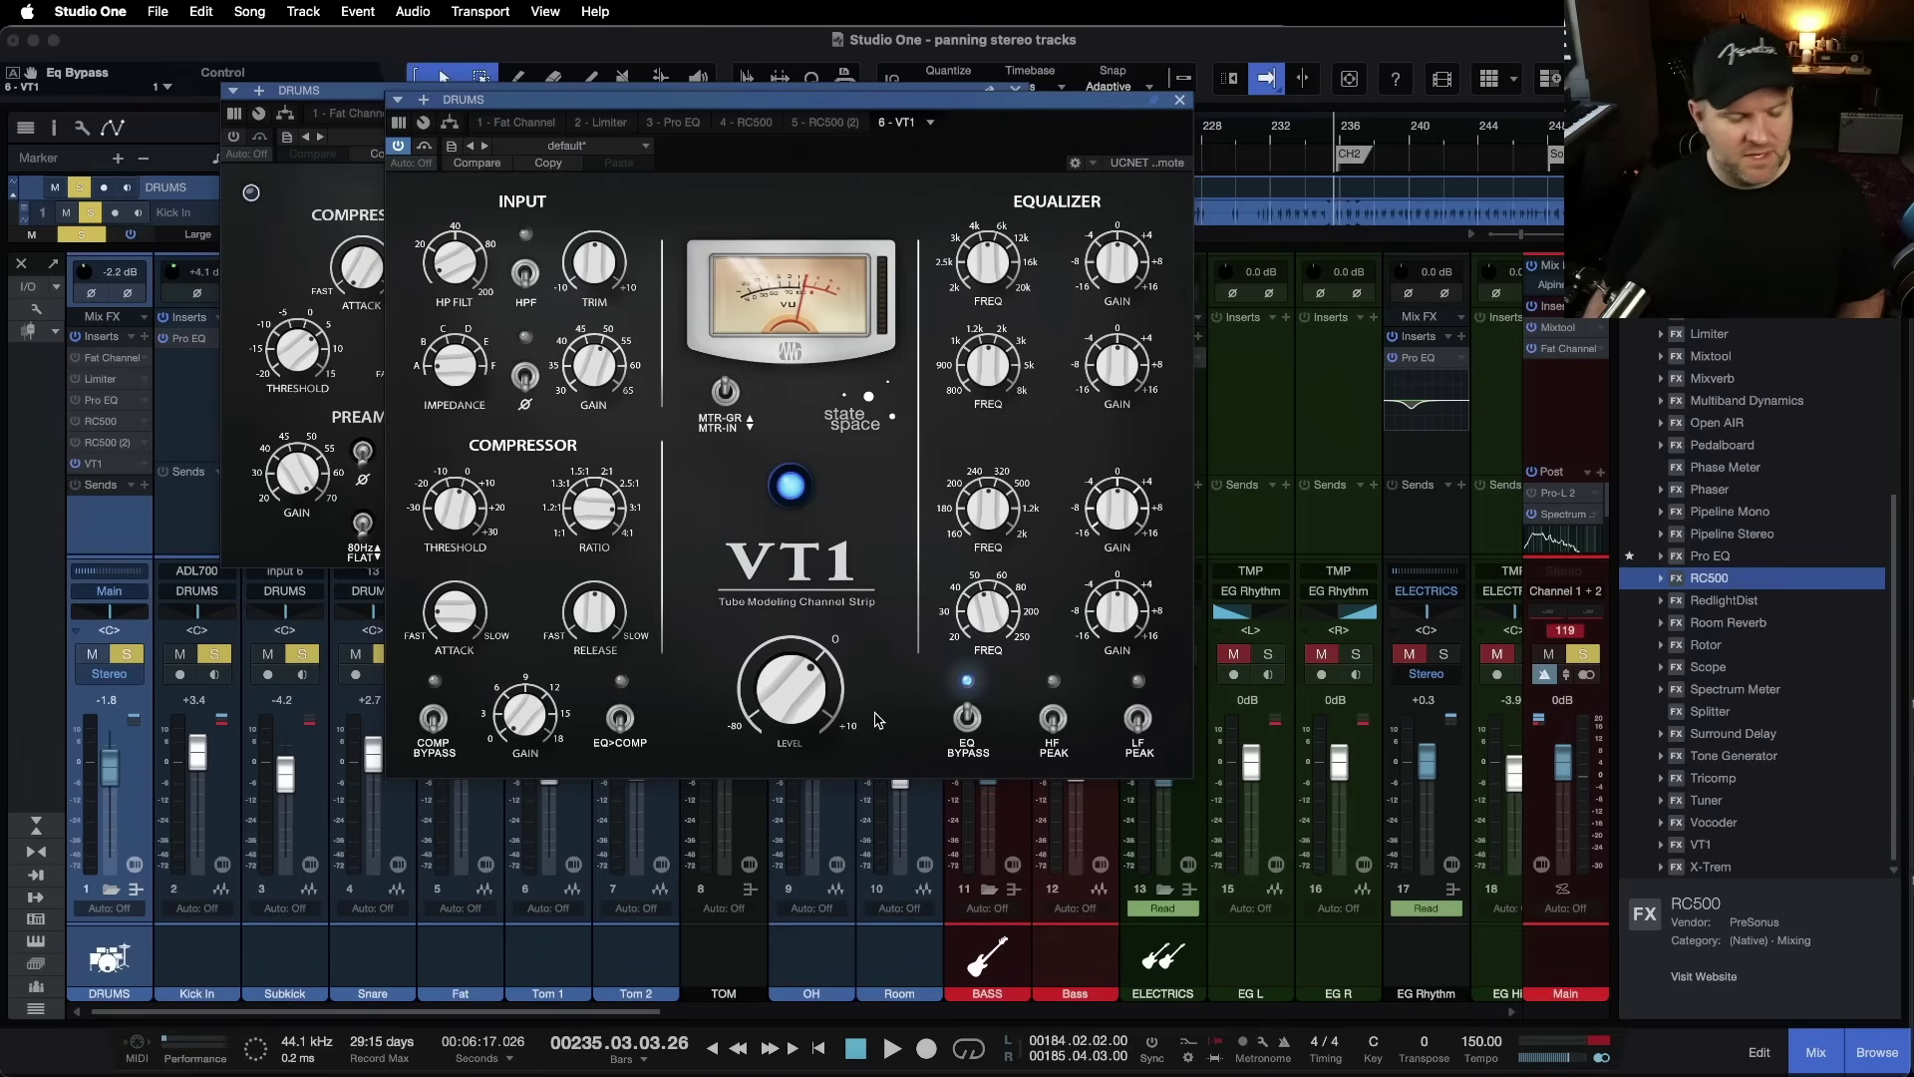
Step: Bypass the VT1 compressor and EQ, then audition the preamp while raising the input gain
click(964, 717)
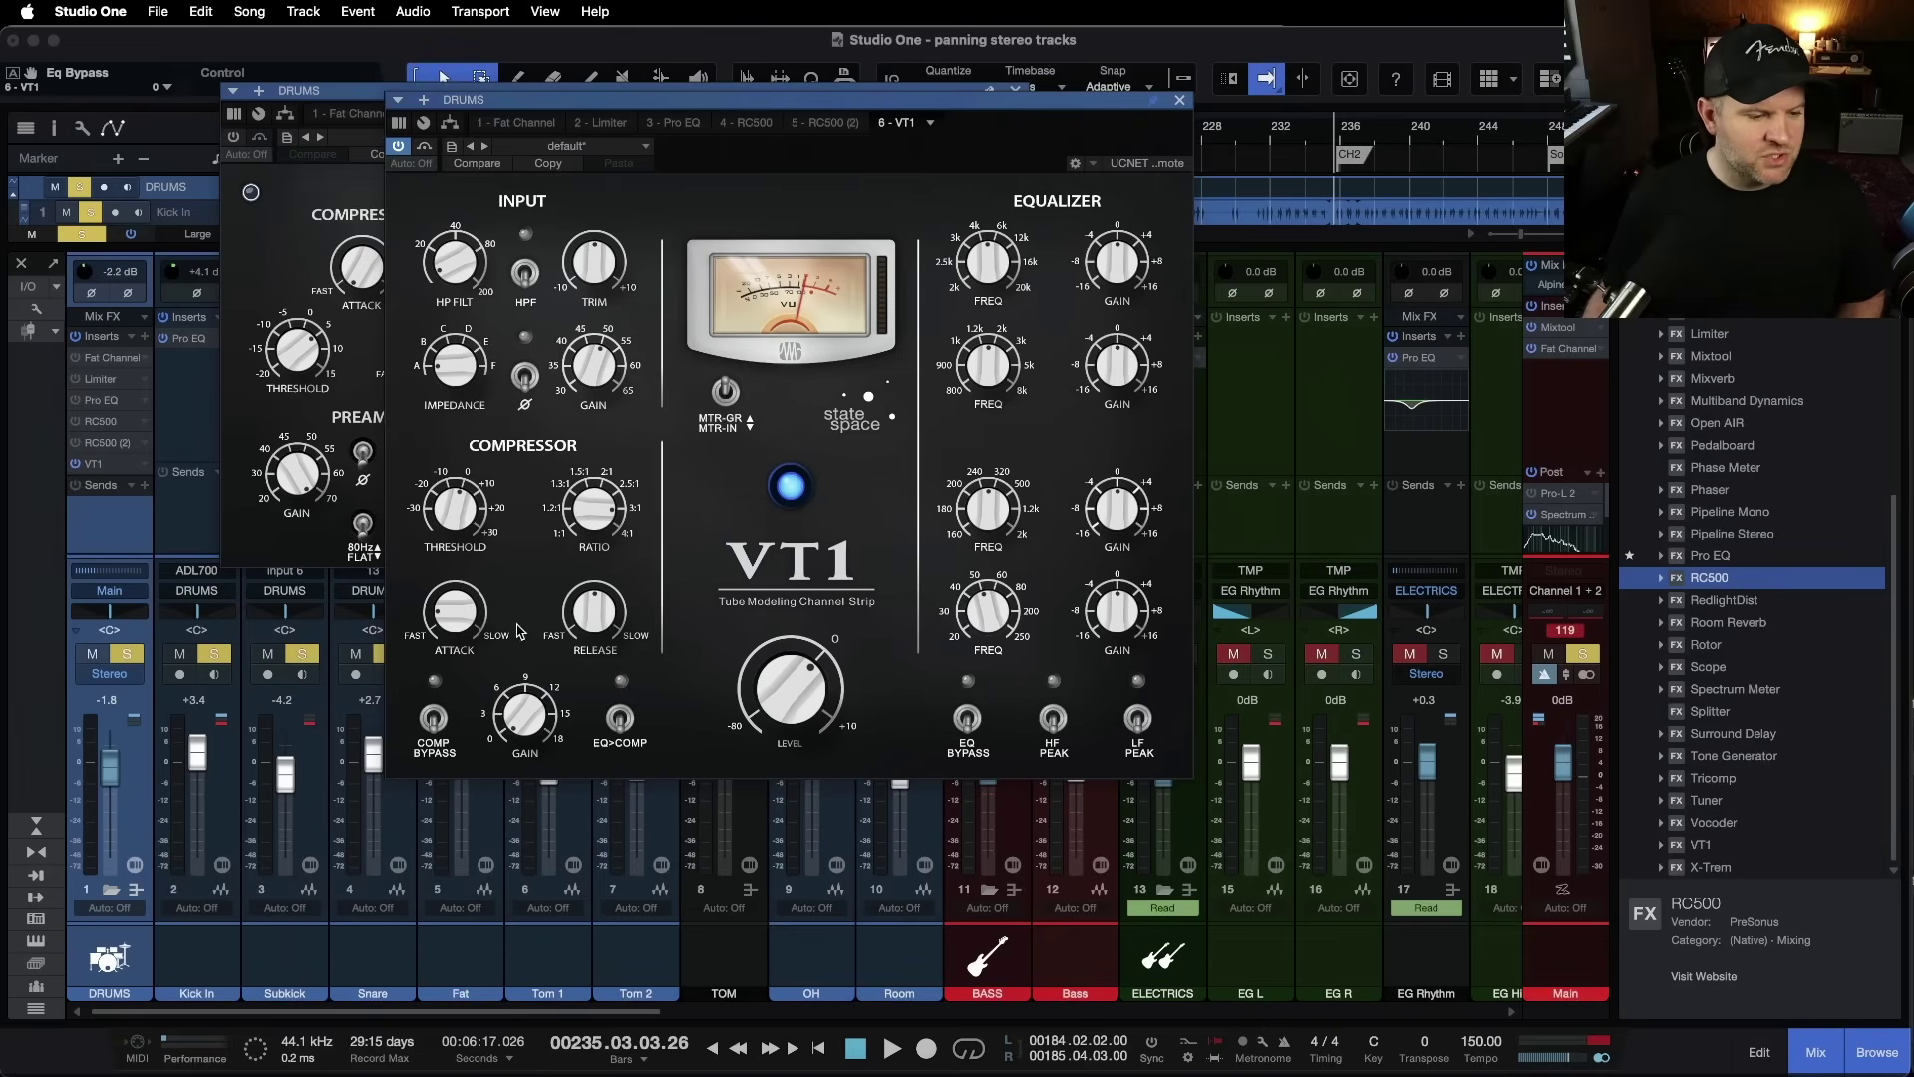
click(435, 718)
click(965, 717)
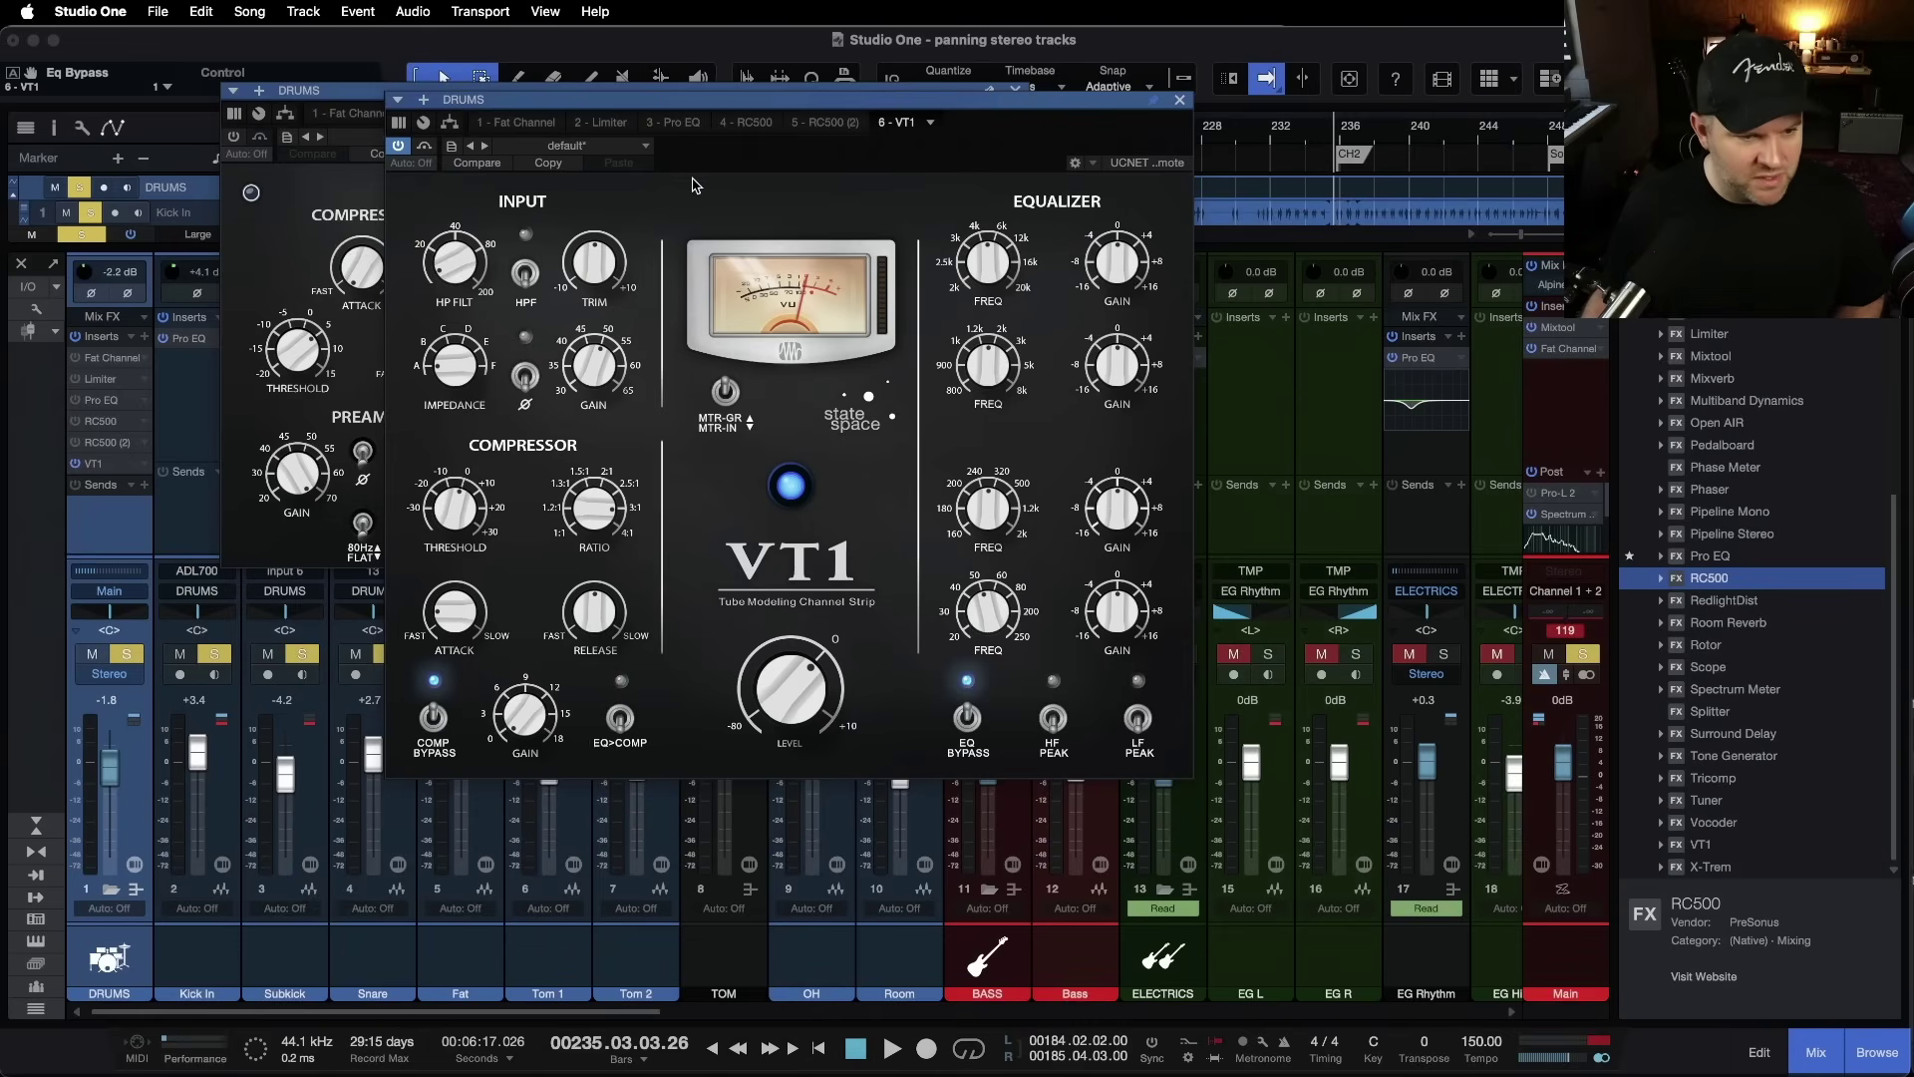
key(space)
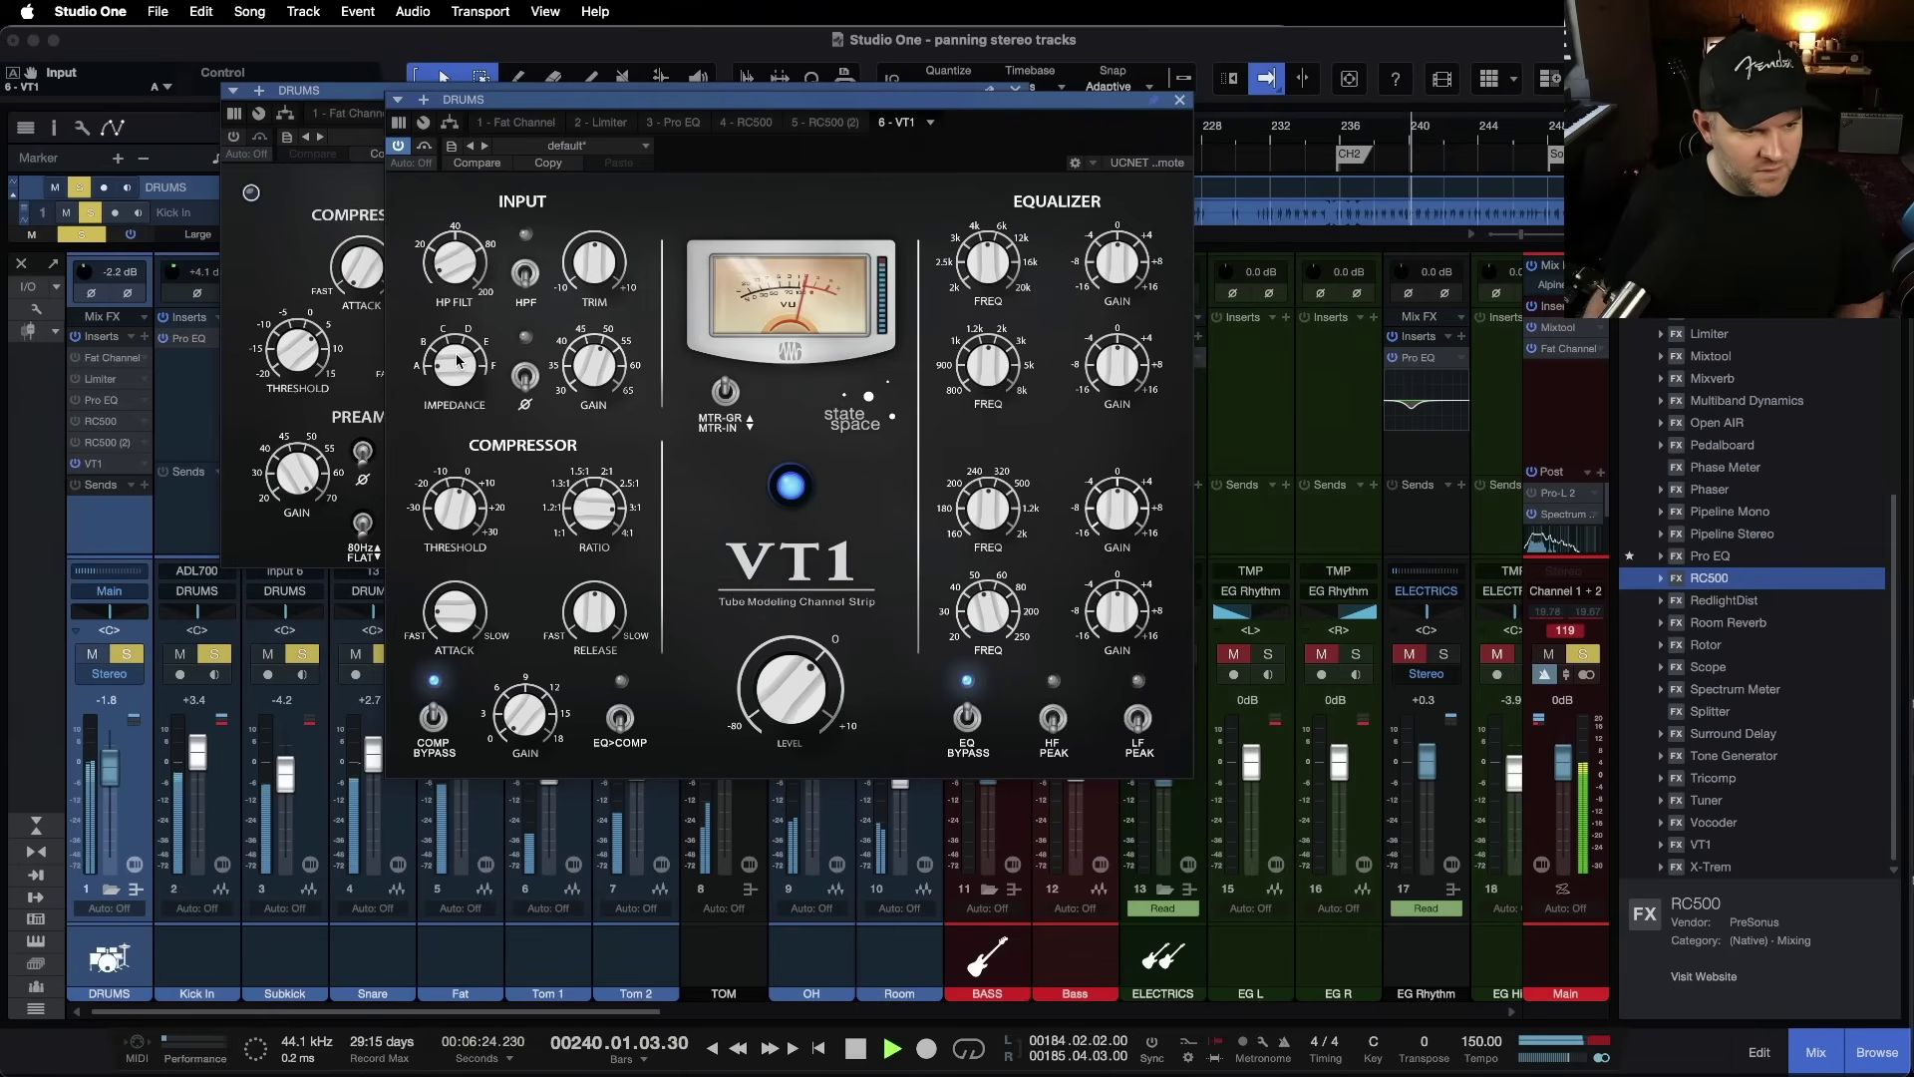
key(space)
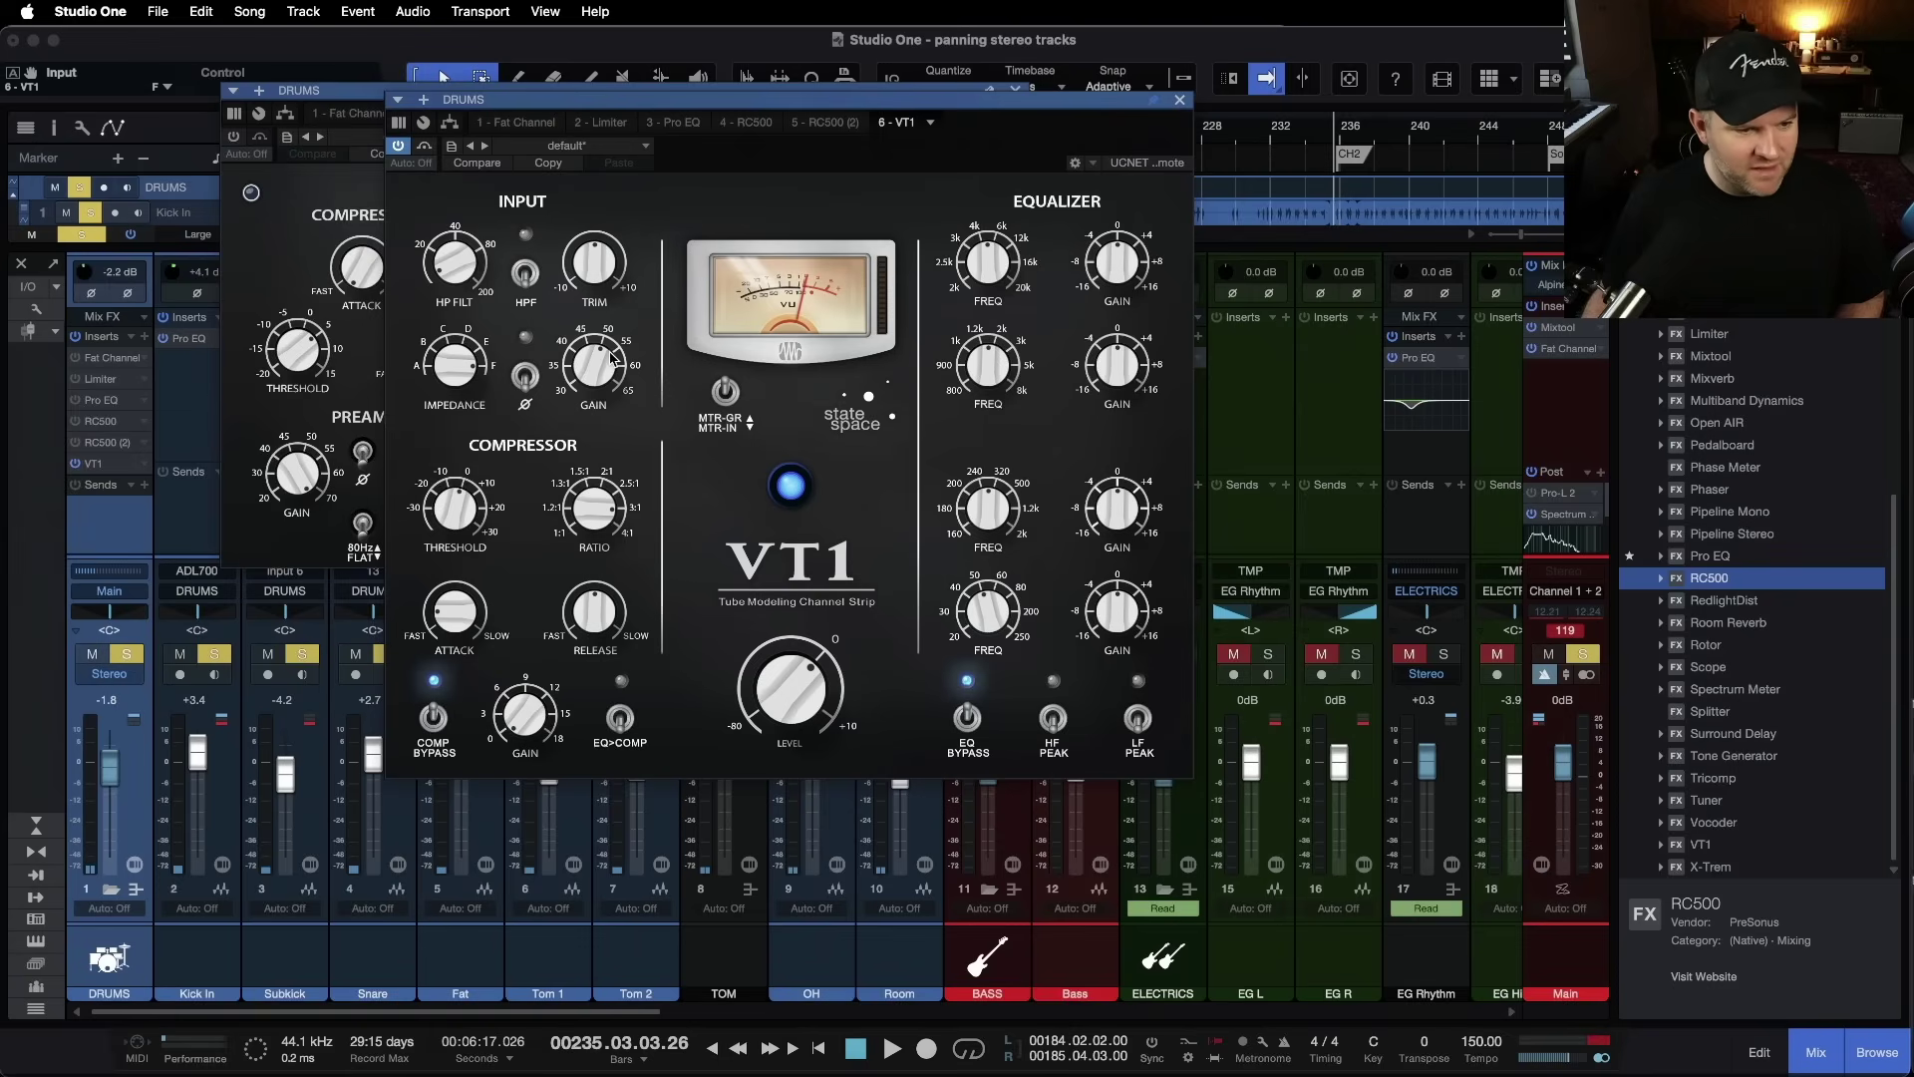
key(space)
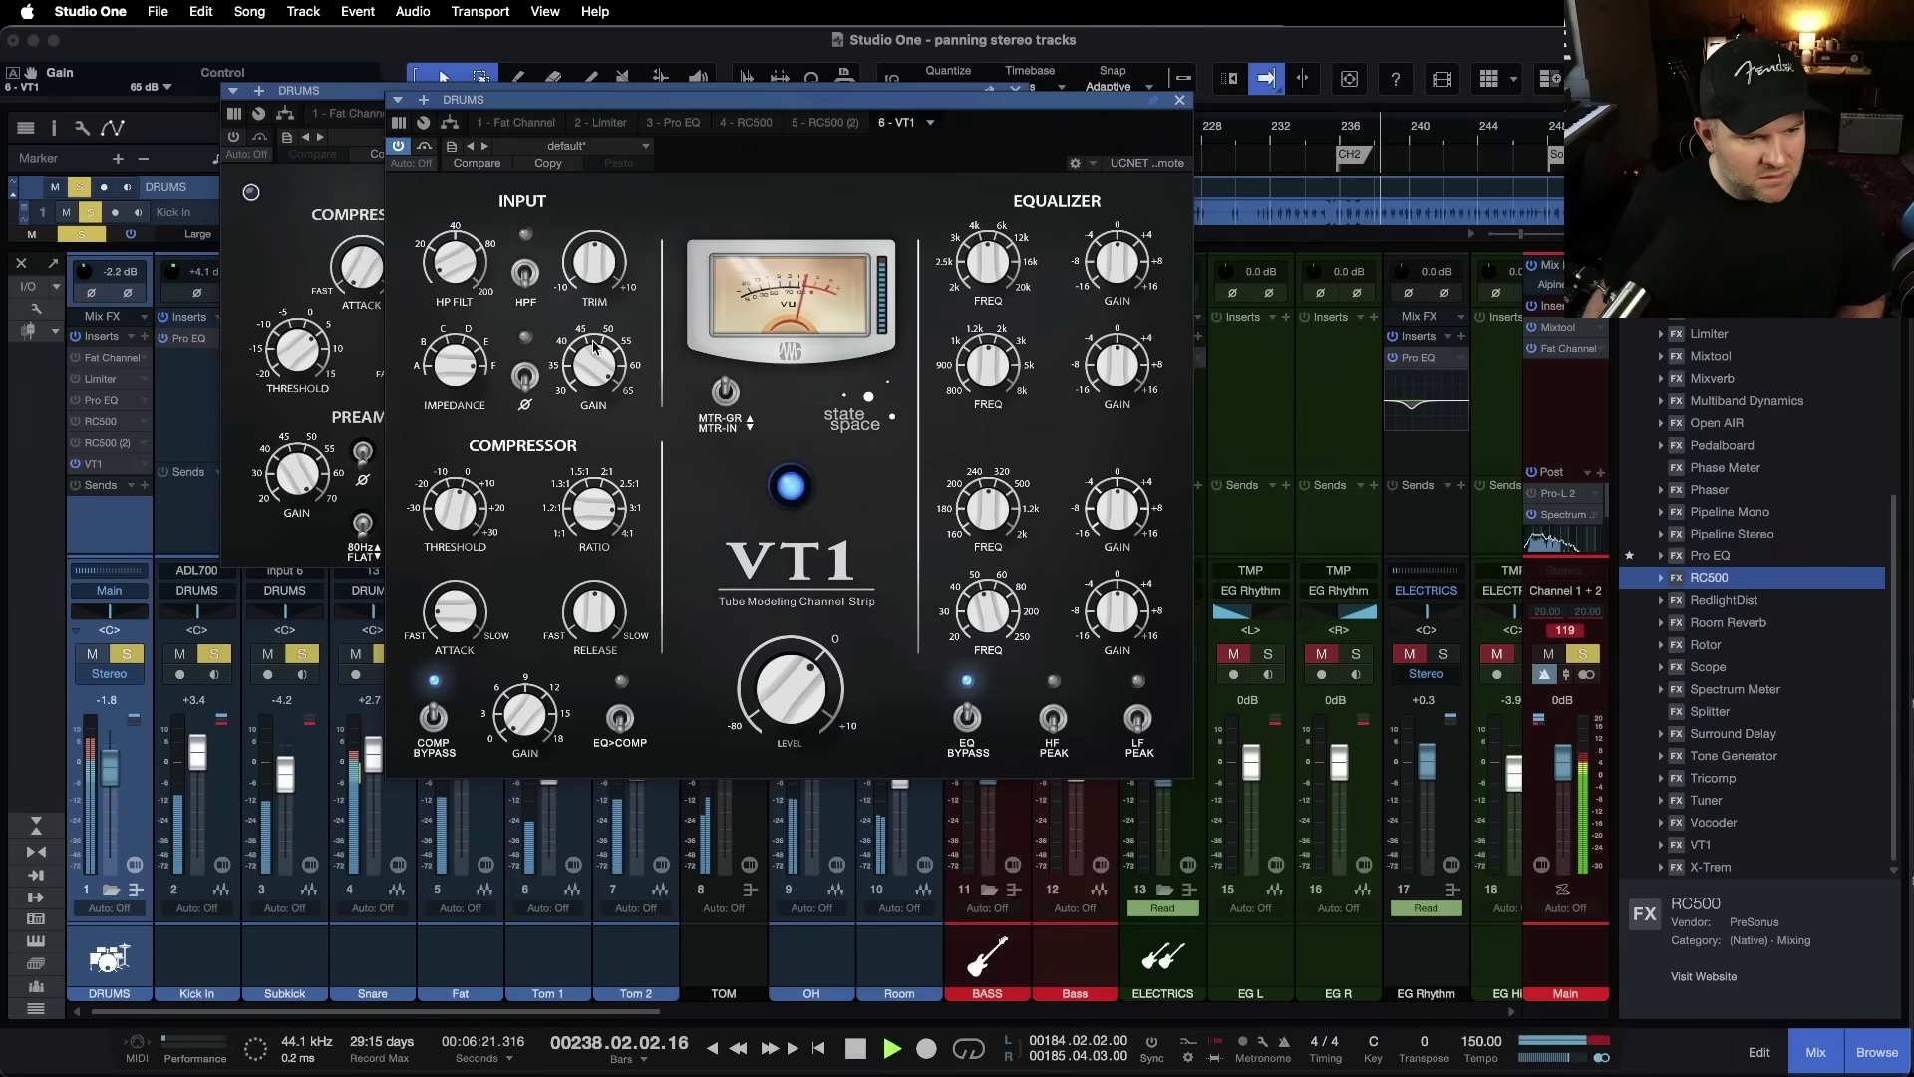
key(space)
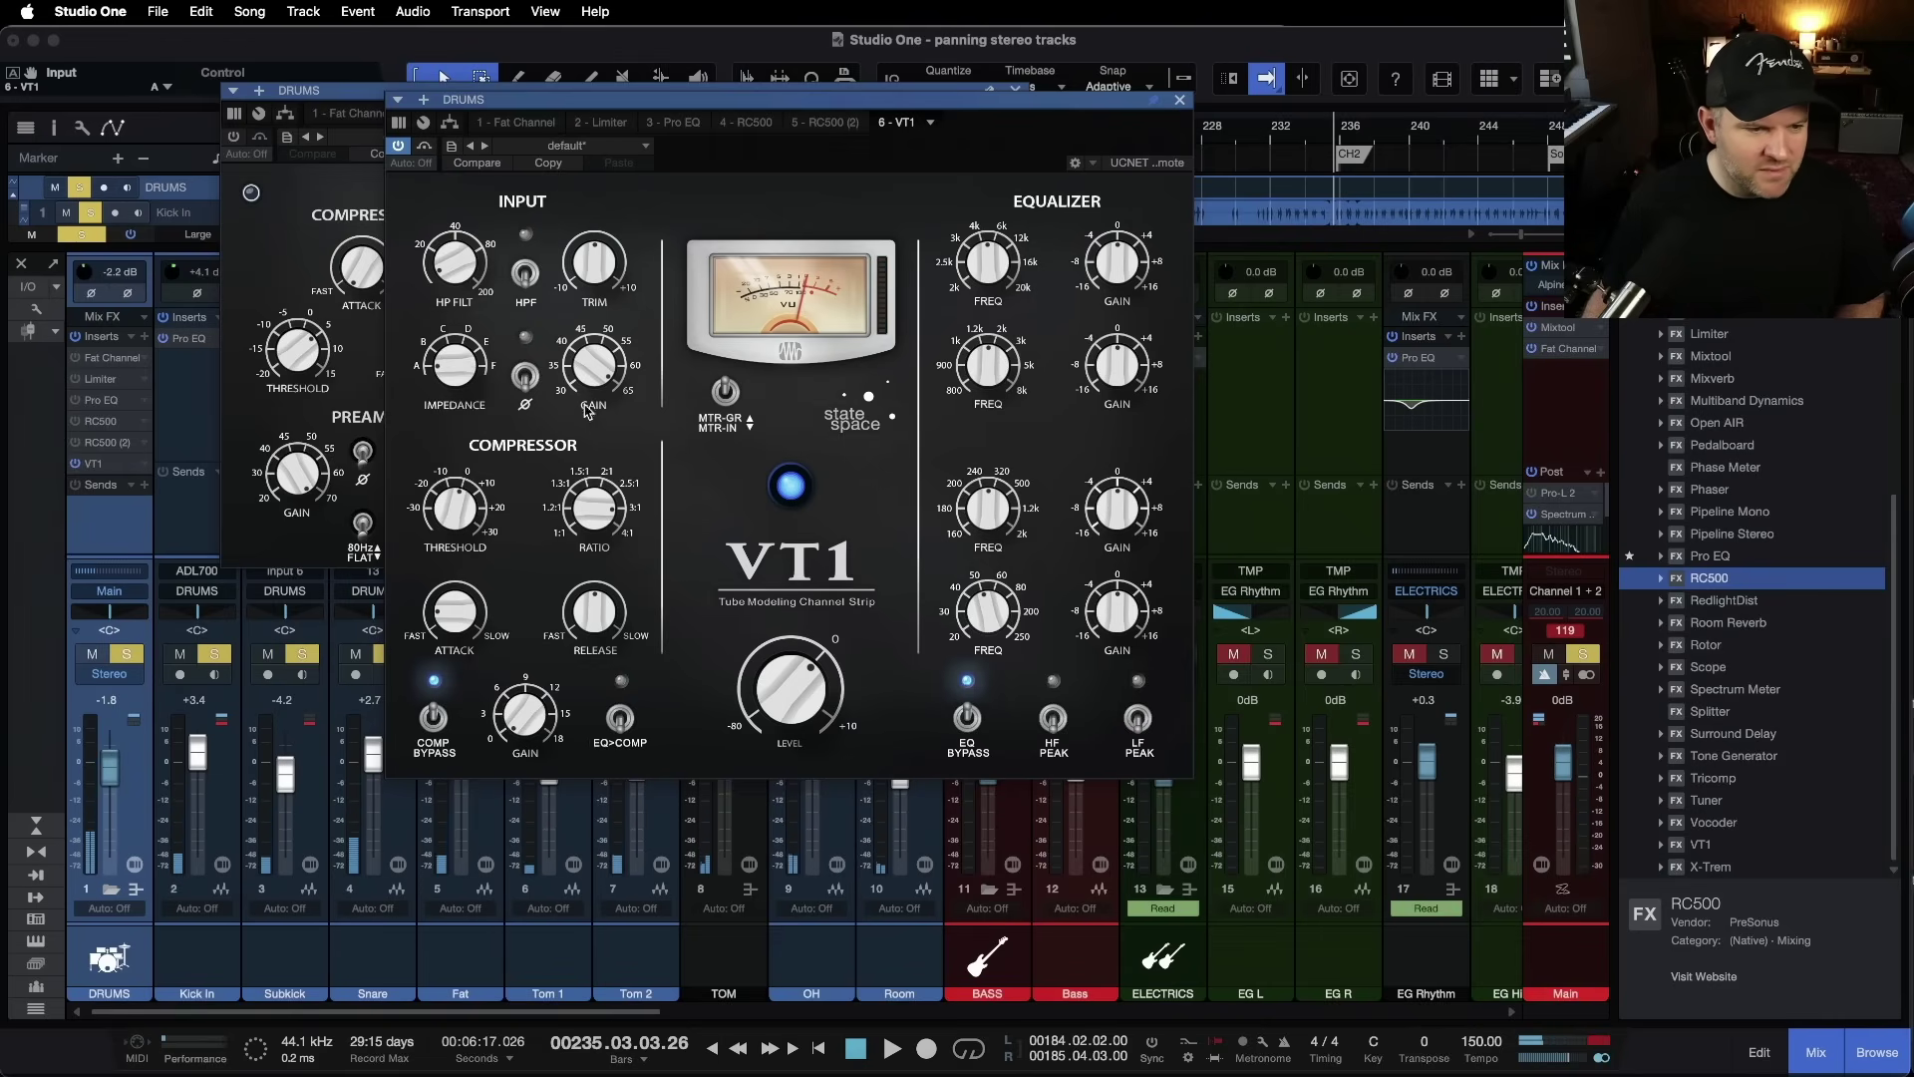
key(space)
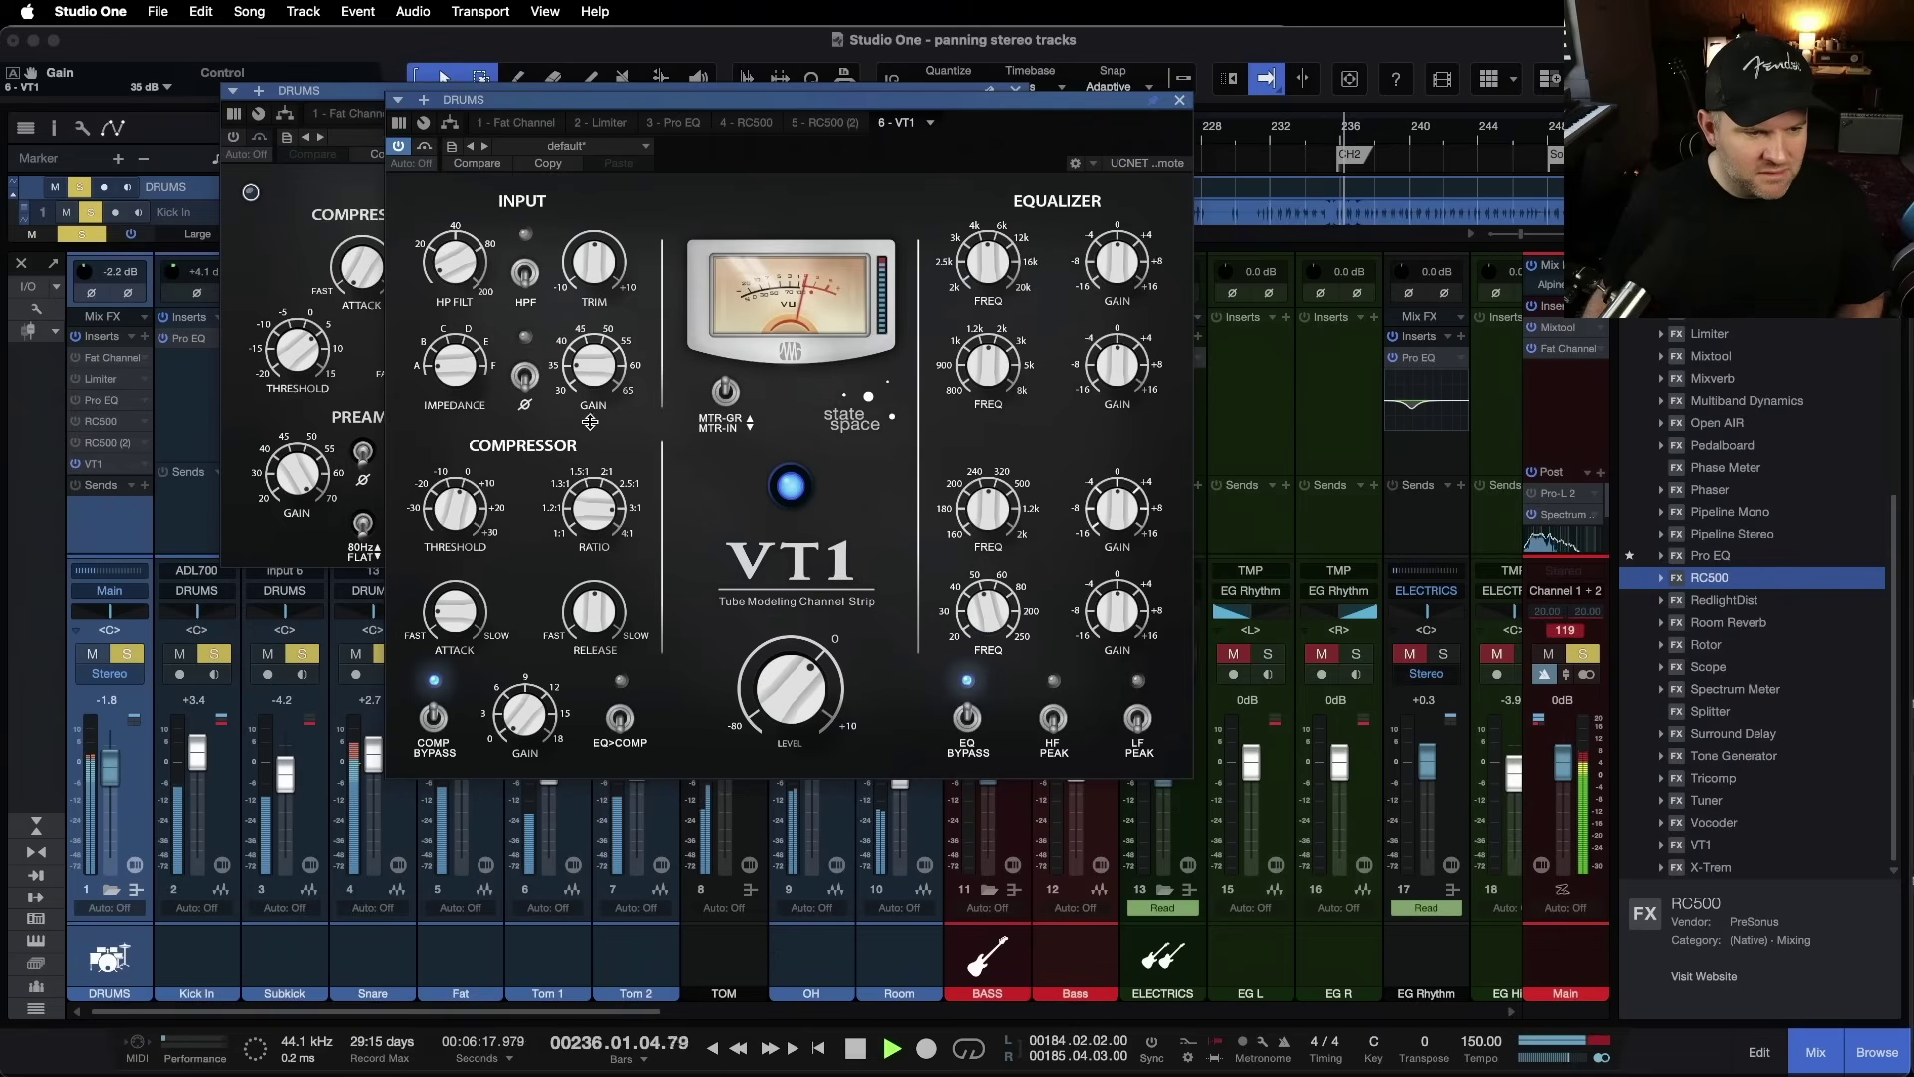
scroll(590, 328, up, 5)
key(space)
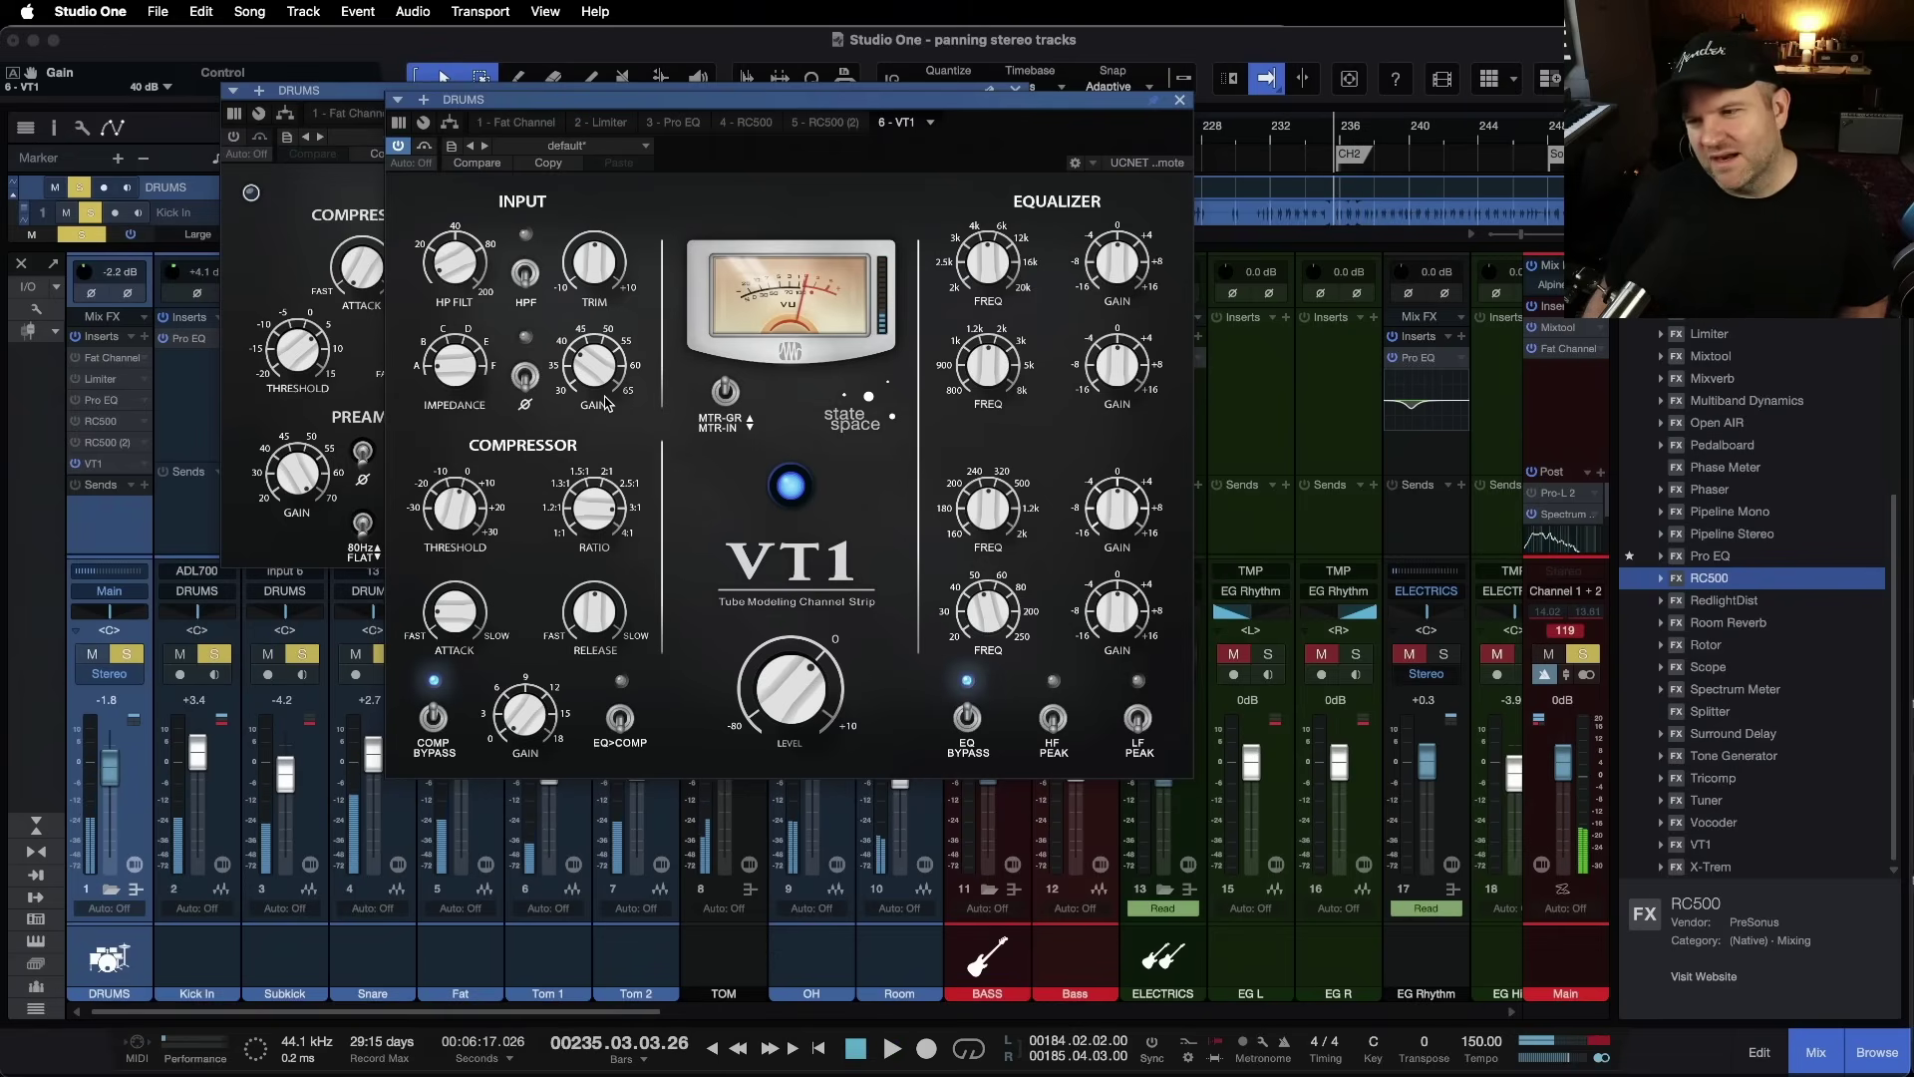
scroll(593, 345, up, 5)
key(space)
scroll(601, 359, up, 5)
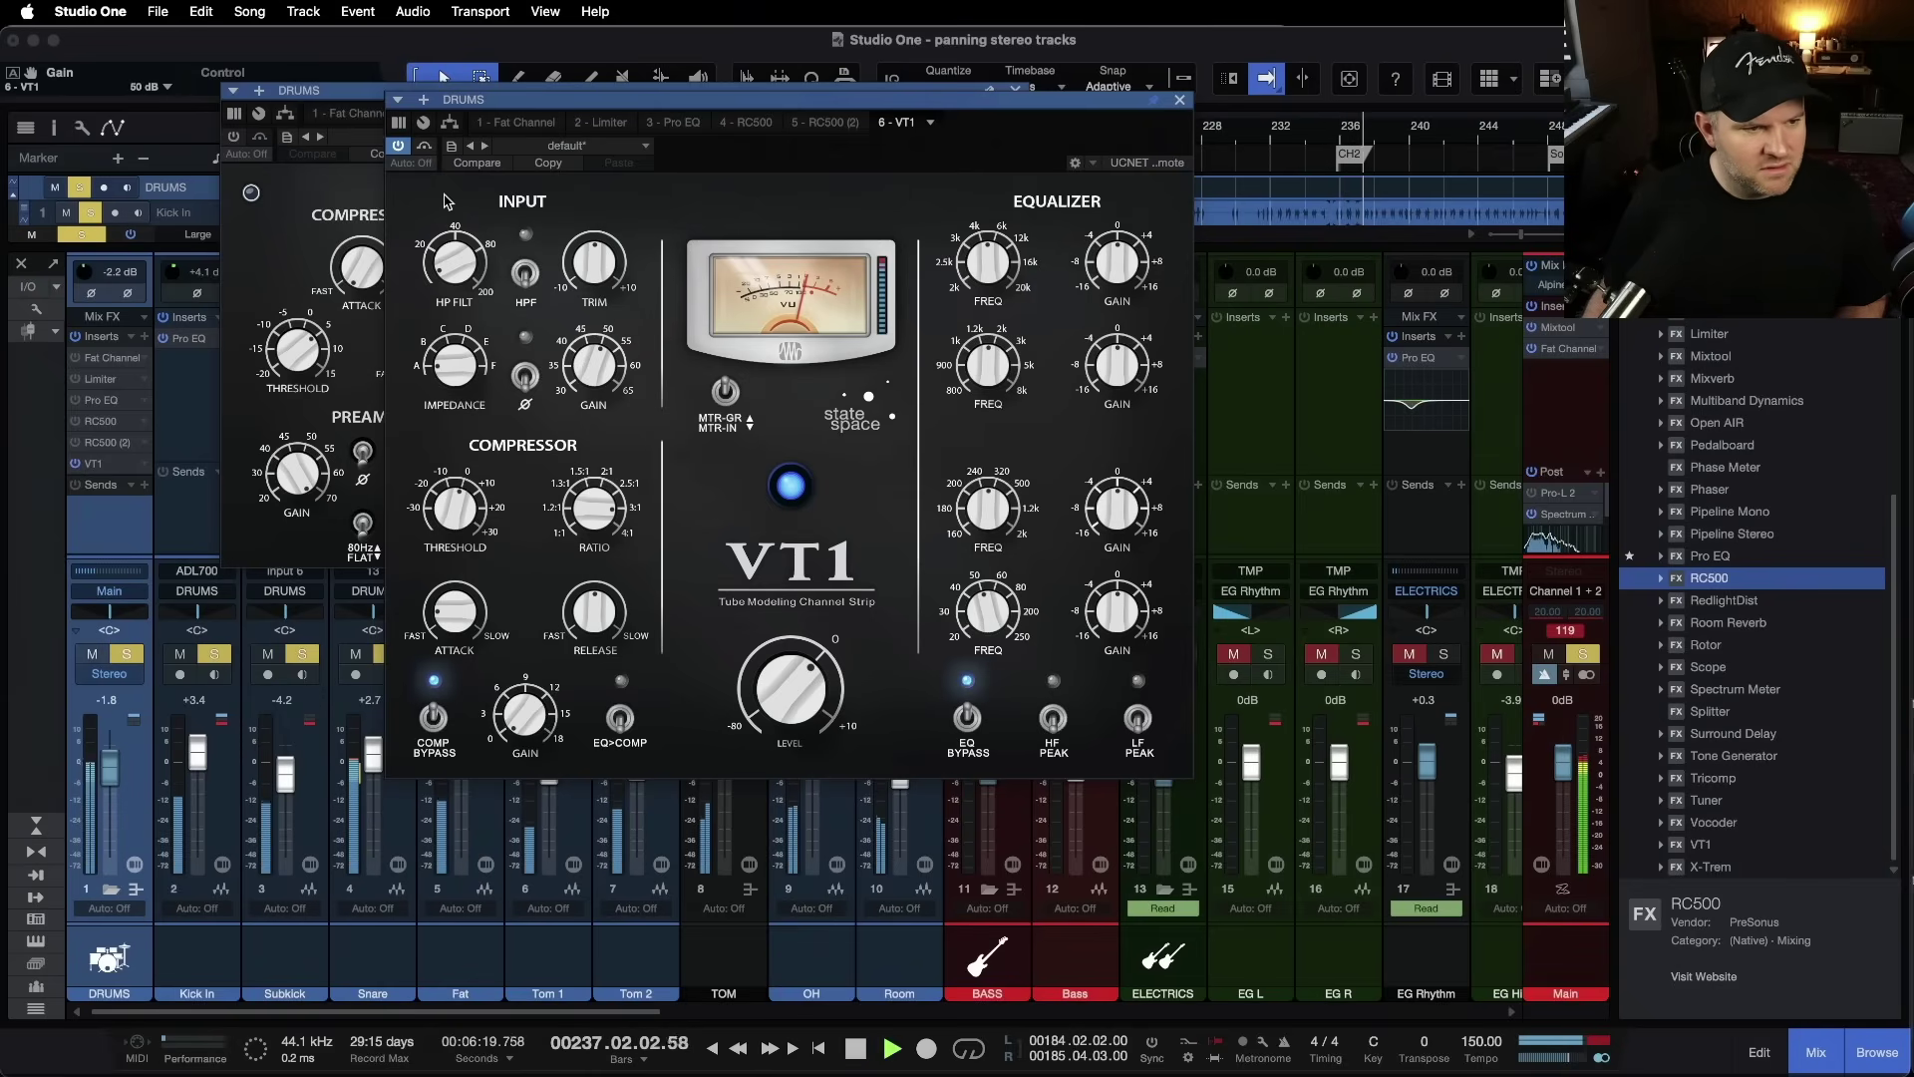
Step: Raise the VT1 trim in stages to about -3 dB, comparing against VT1 bypassed
click(399, 146)
click(398, 146)
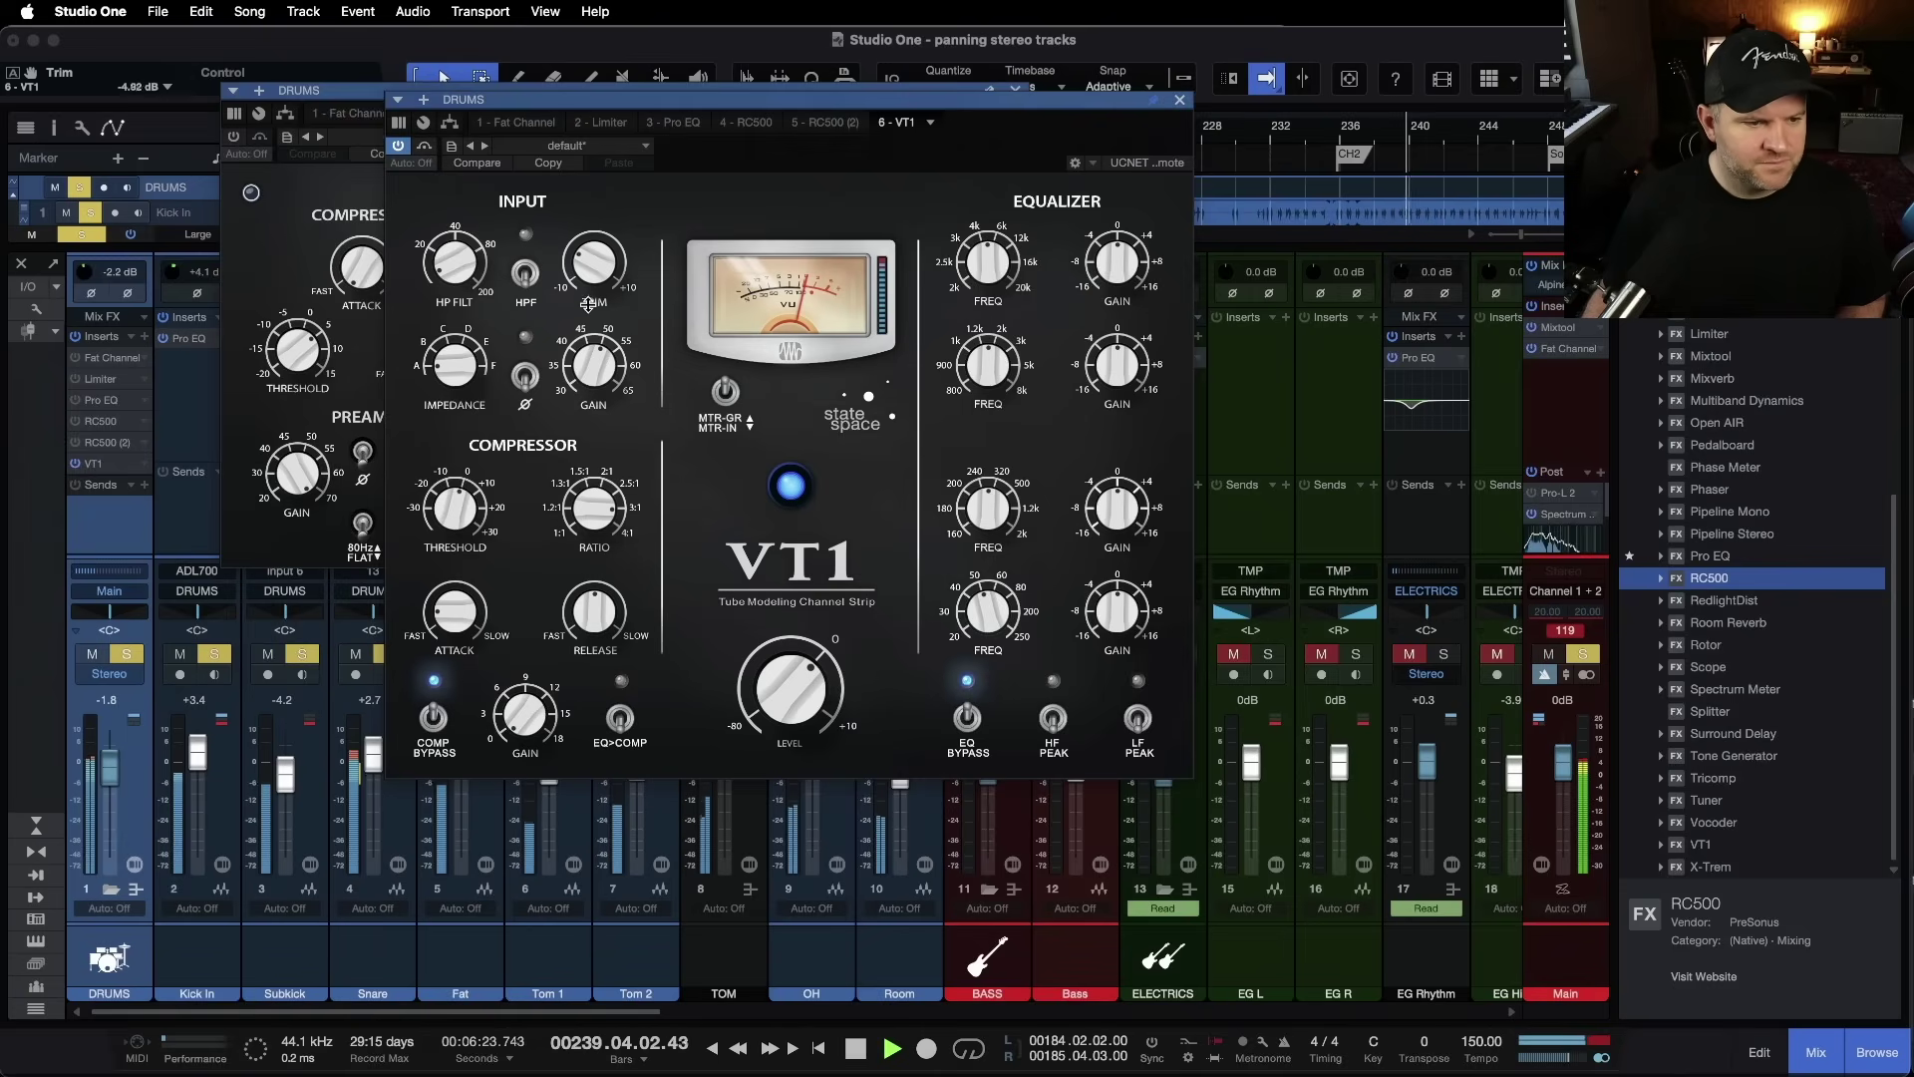
drag(594, 261, 594, 239)
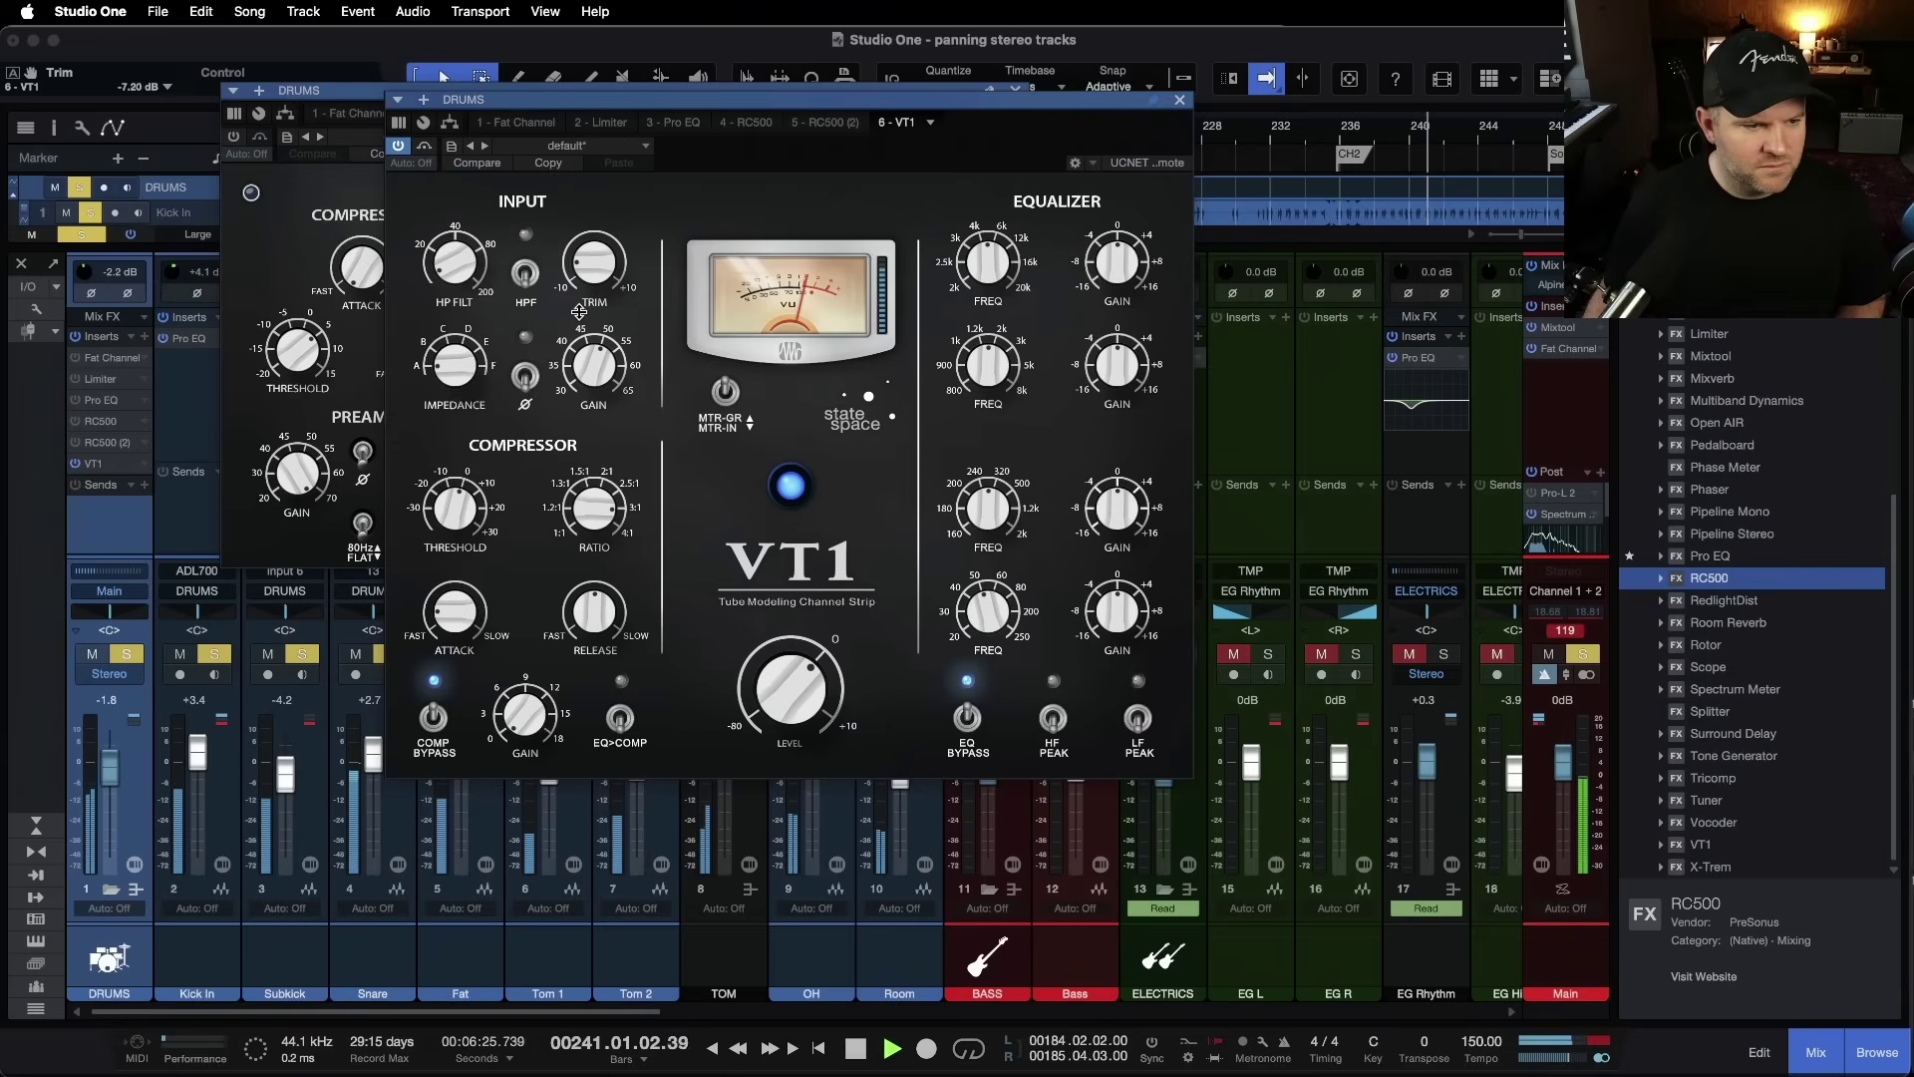
click(399, 145)
click(399, 145)
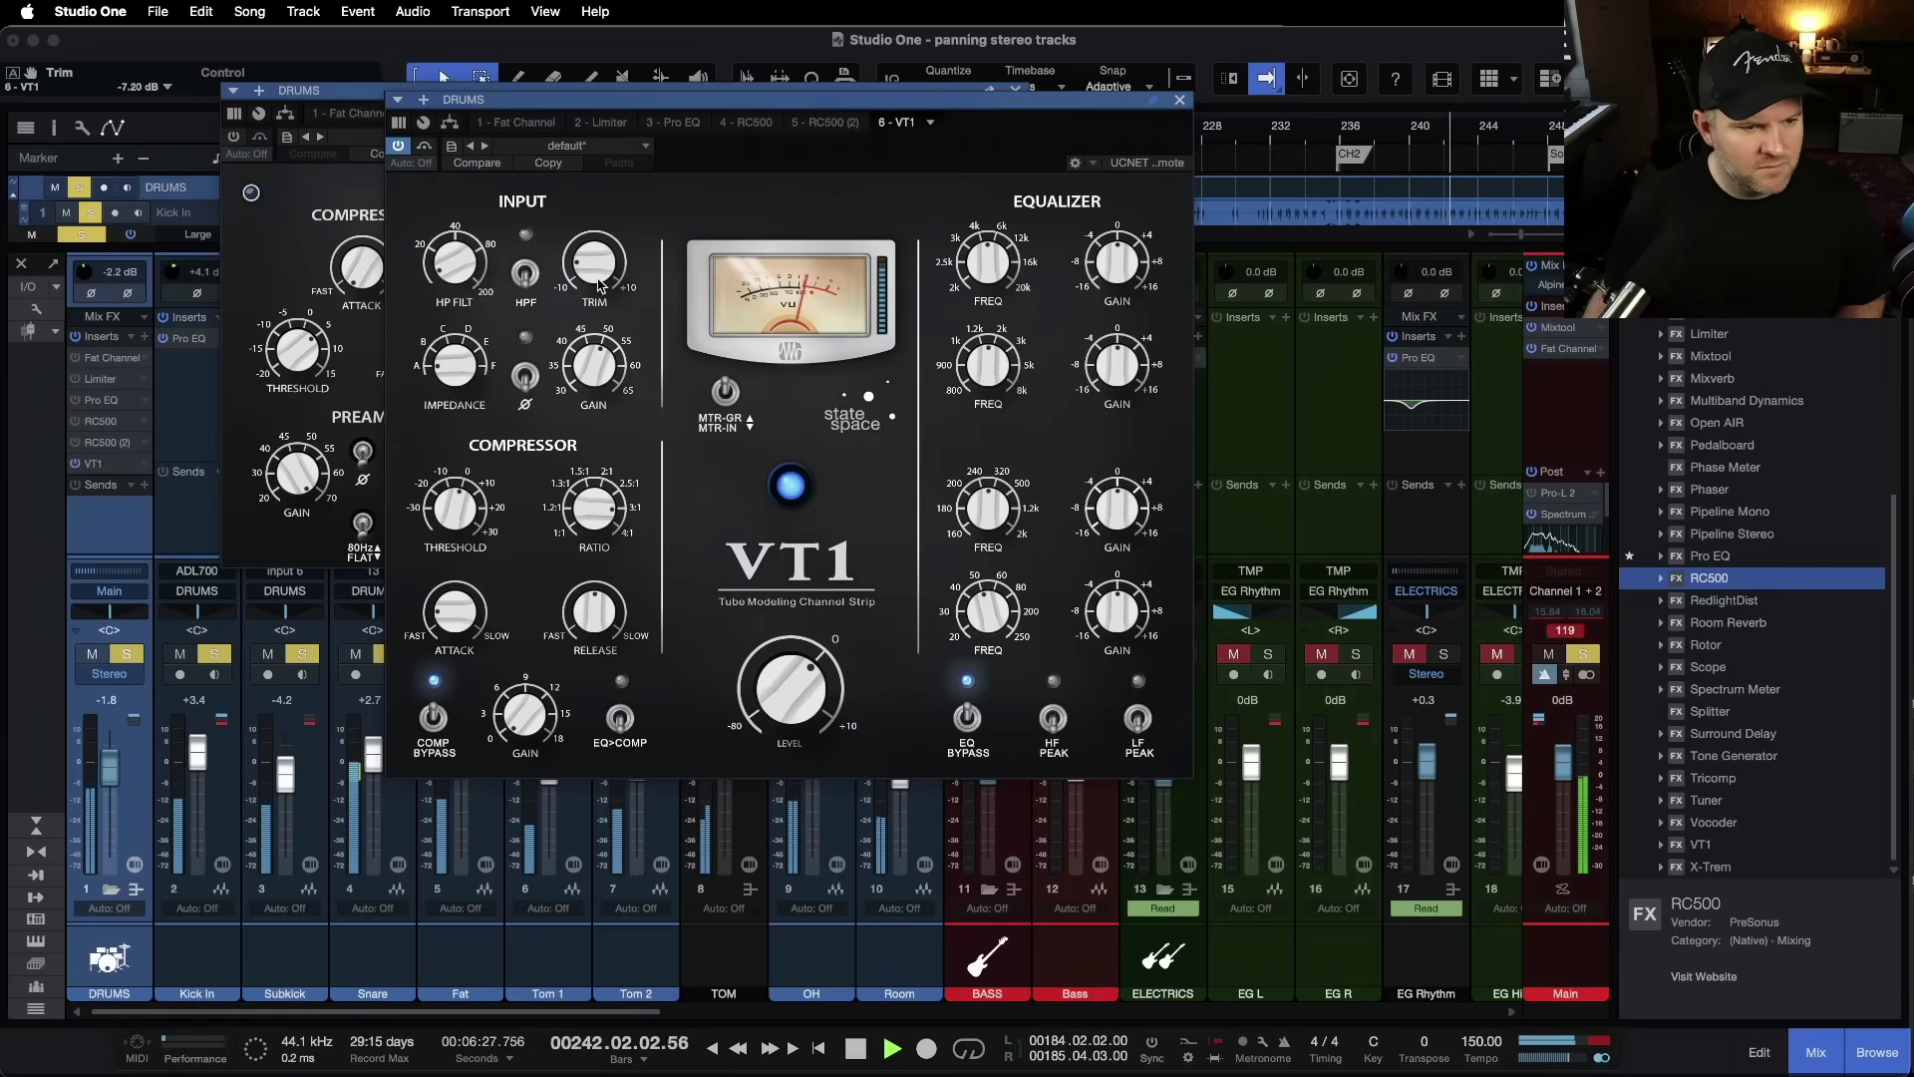
drag(594, 257, 593, 241)
key(space)
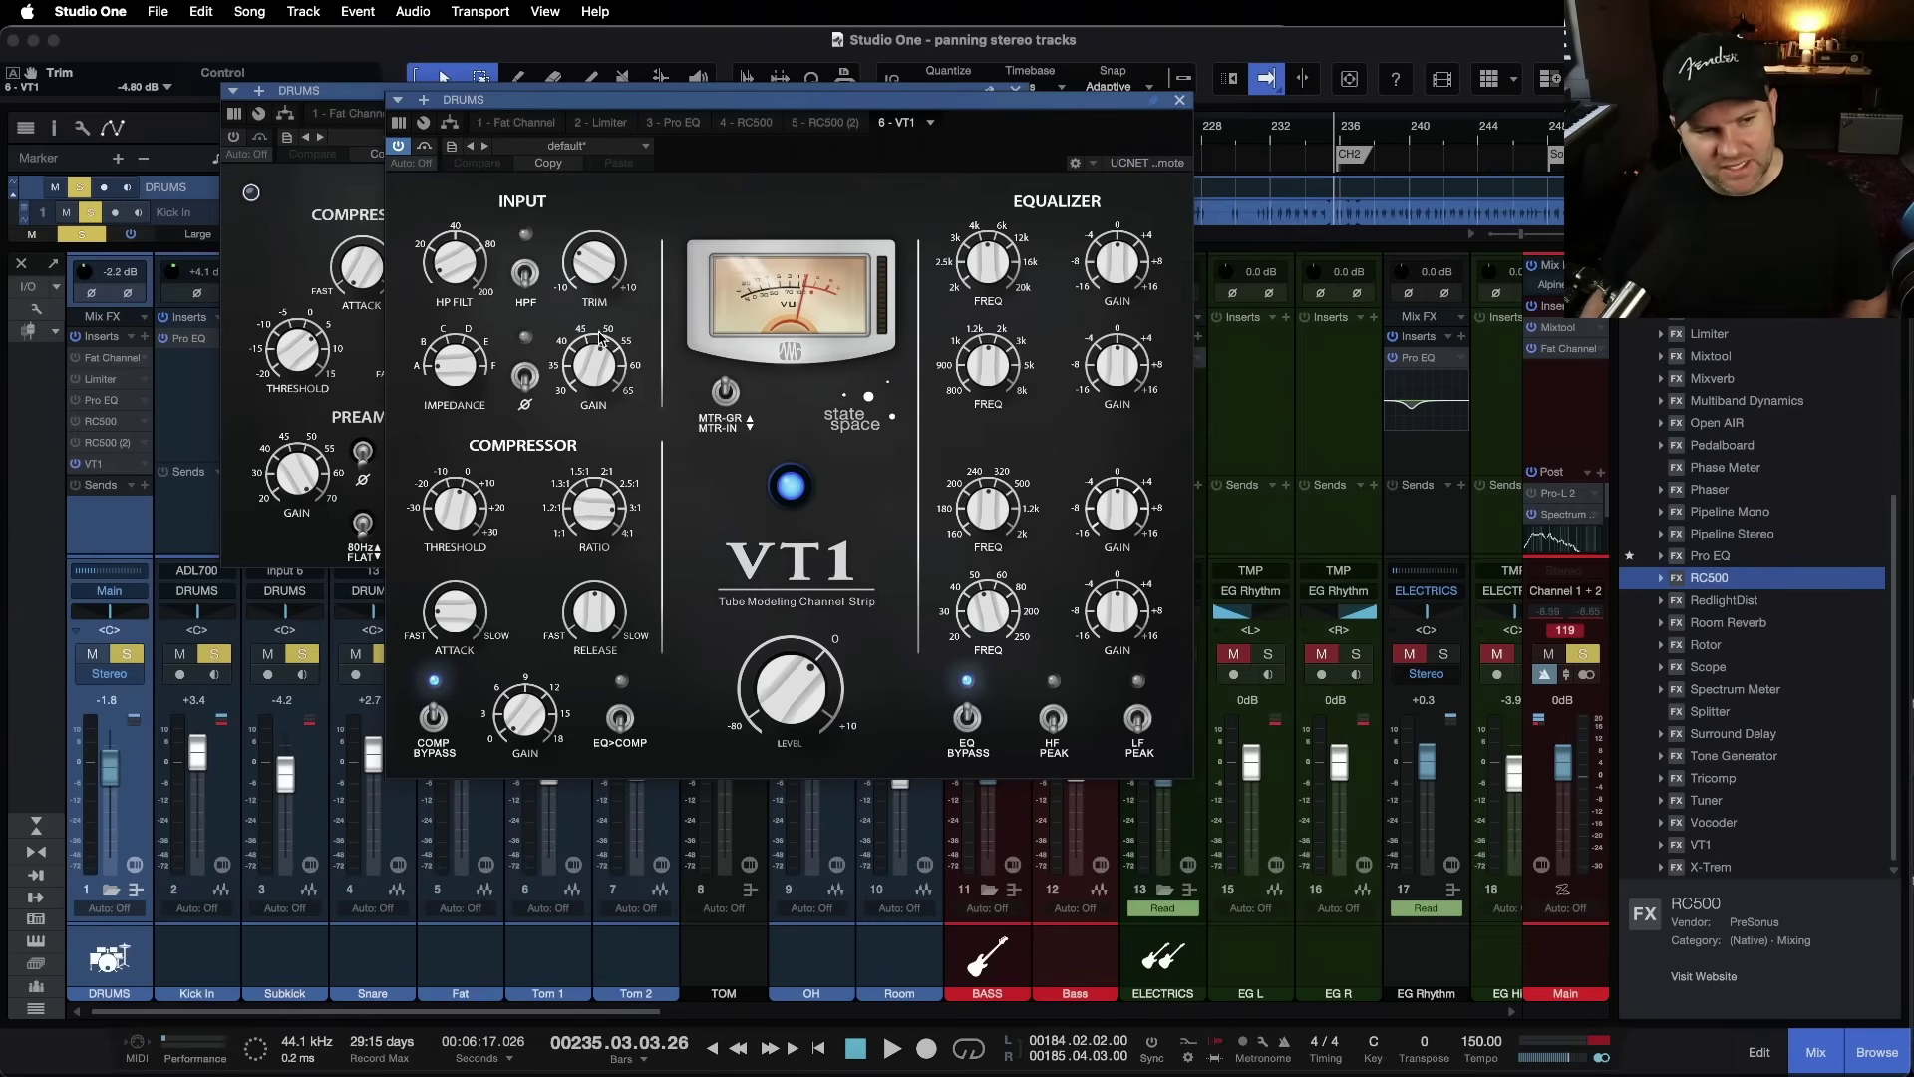
drag(590, 255, 588, 234)
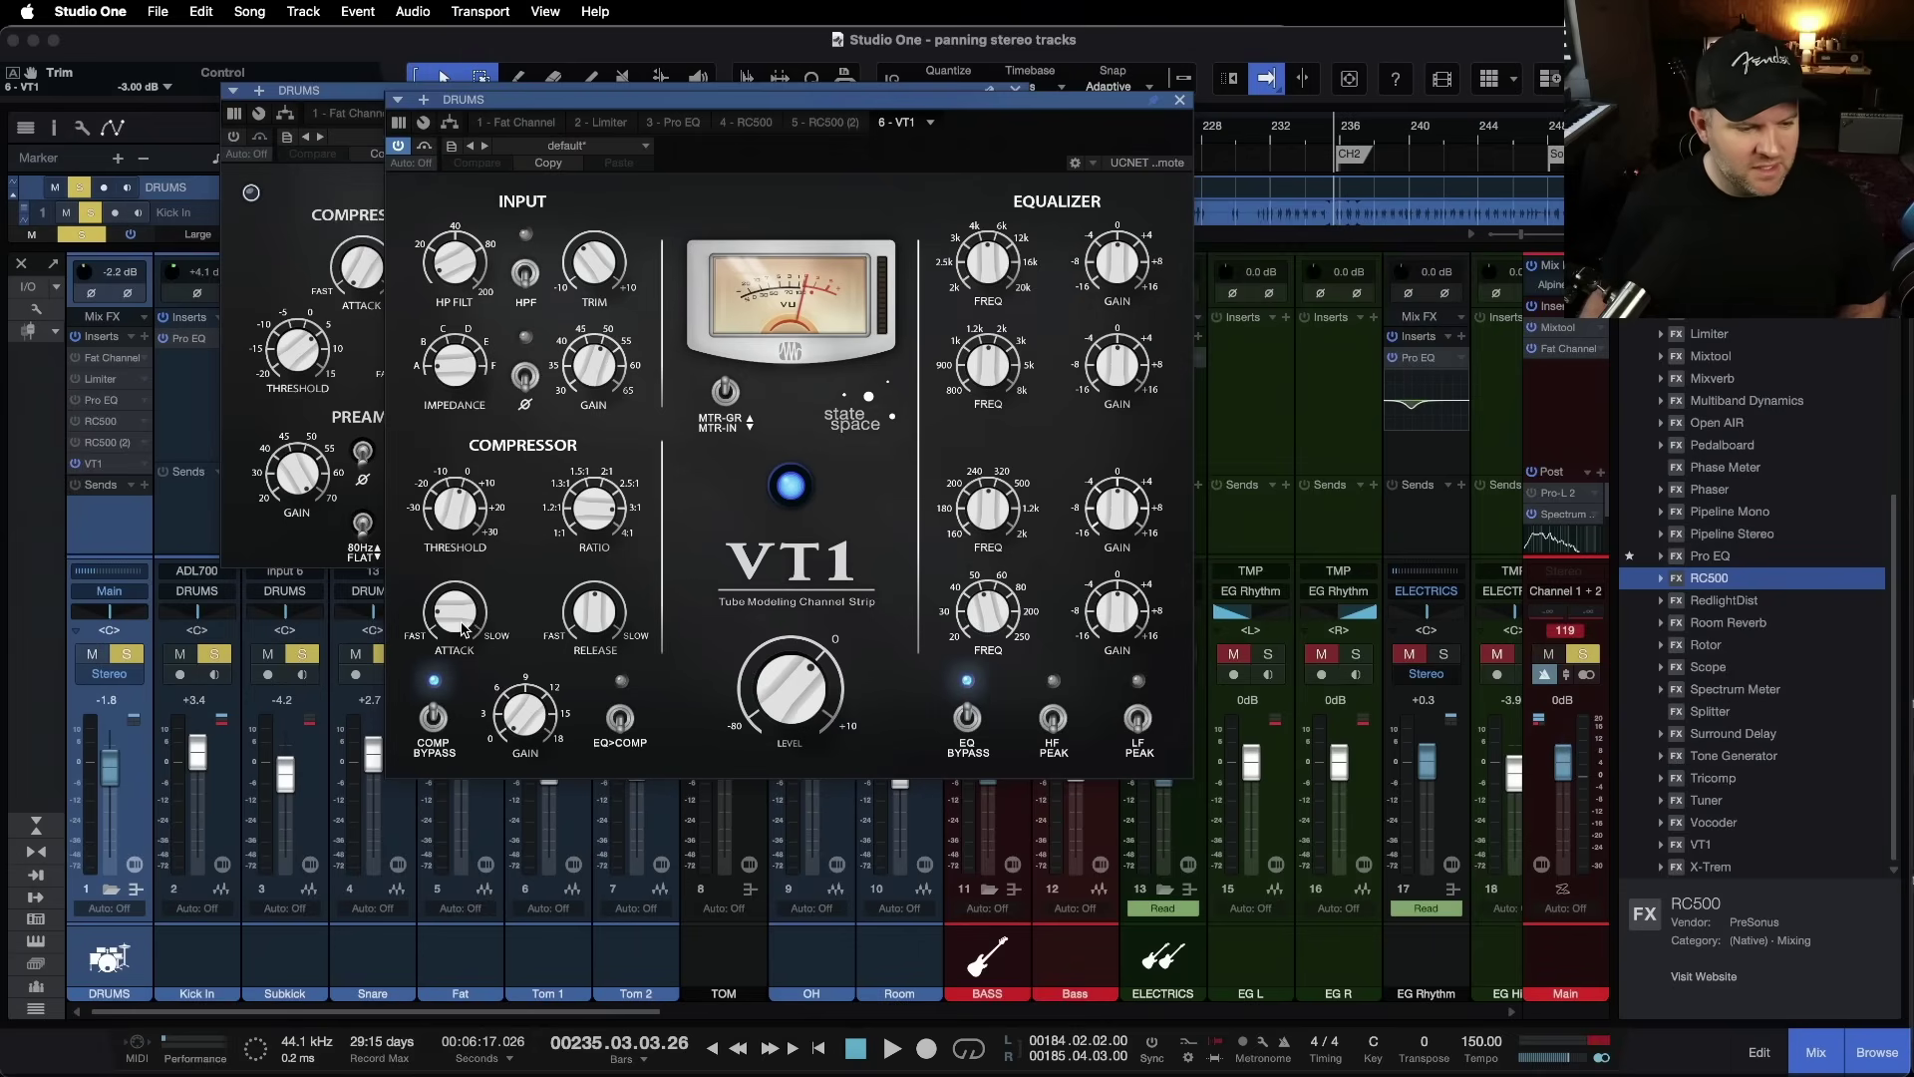
Step: Engage the VT1 compressor: ratio 3.60, threshold about -5.8 dB, attack about 26 ms, release 263 ms
key(space)
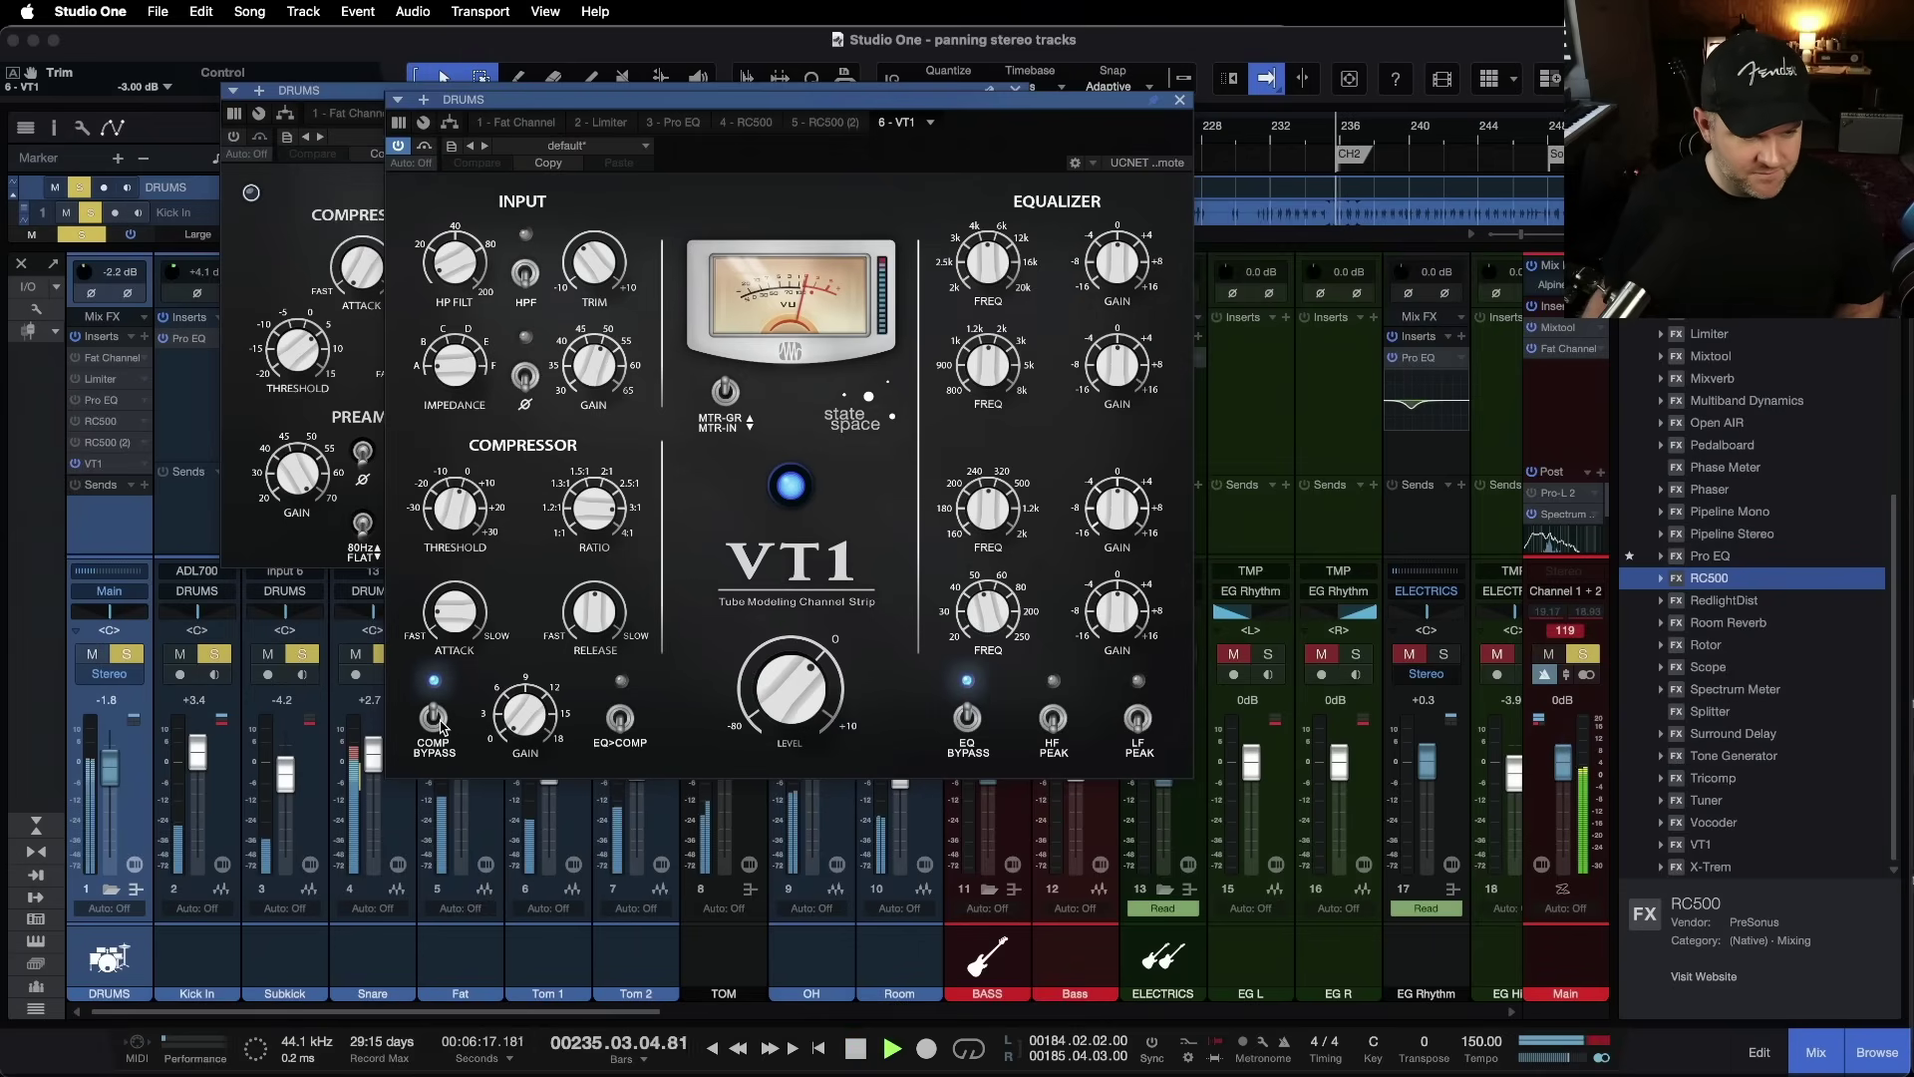
click(435, 718)
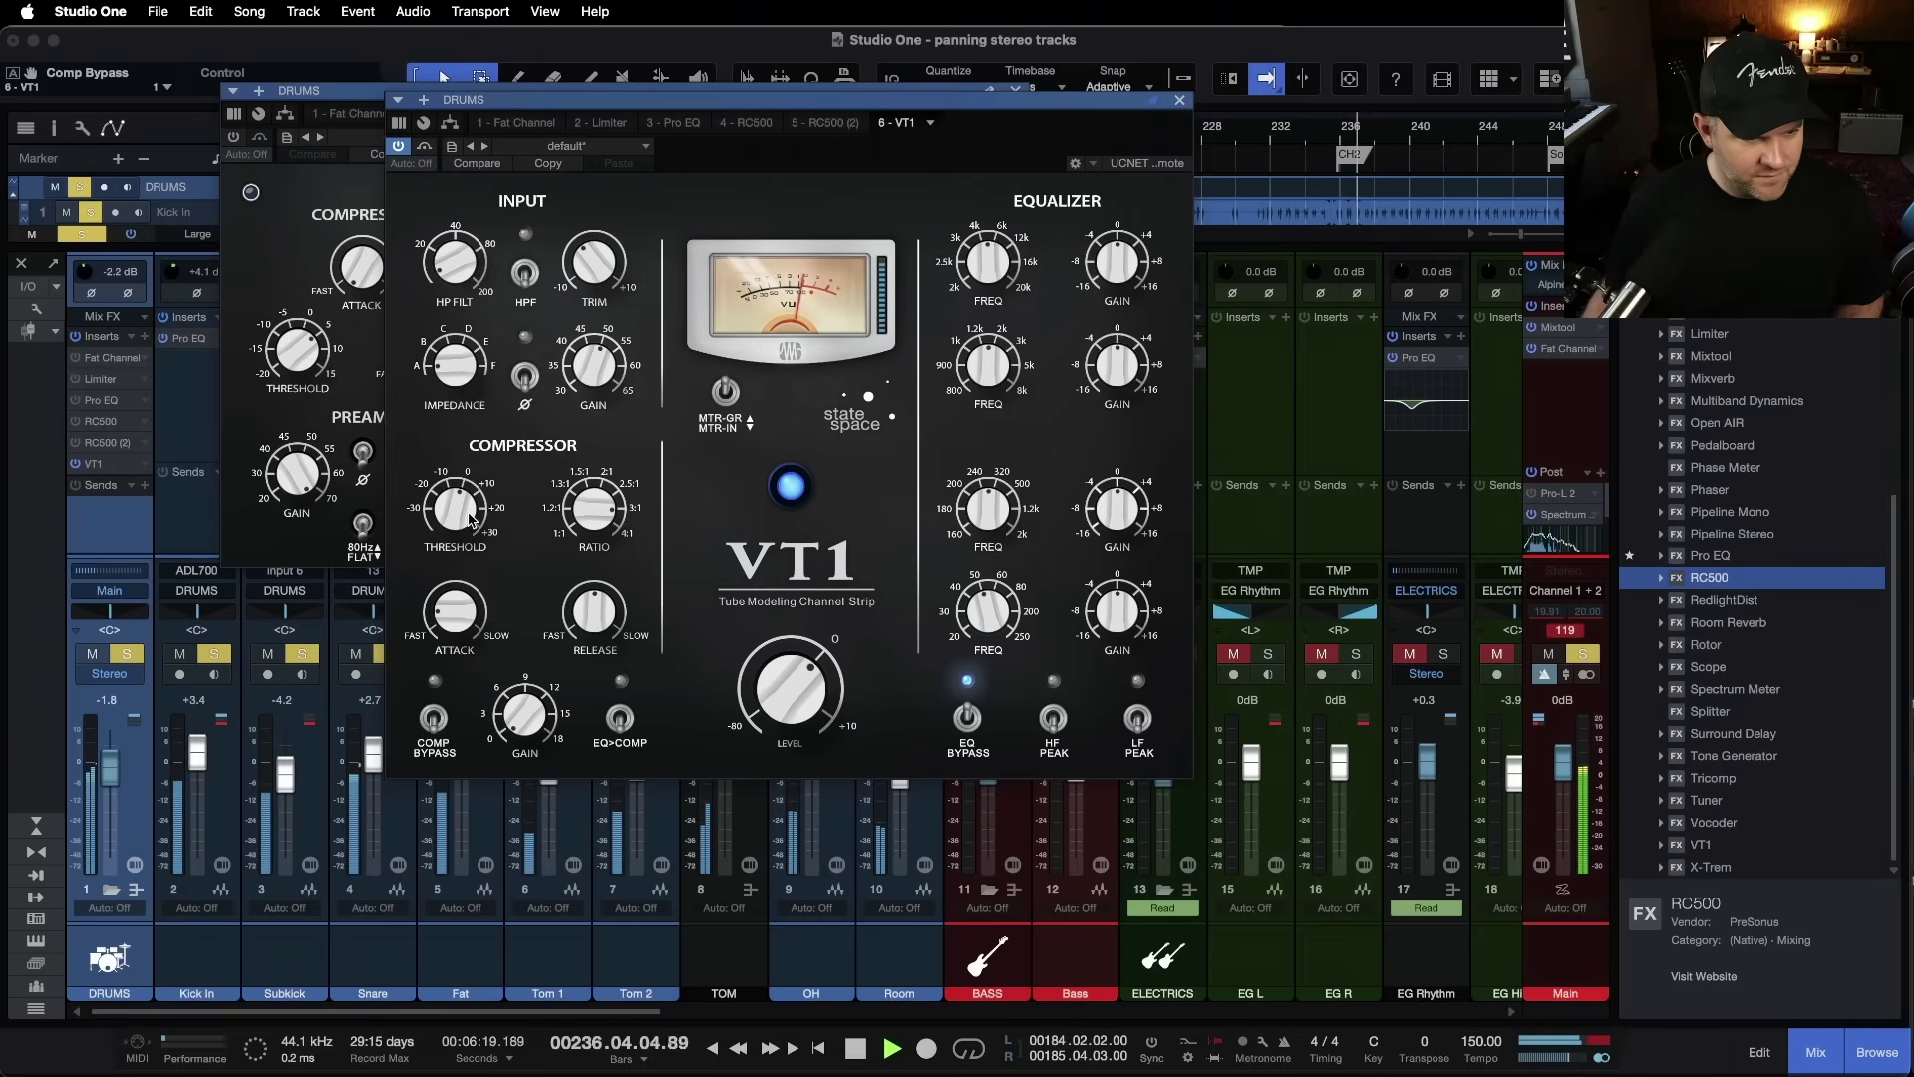
drag(589, 519, 582, 491)
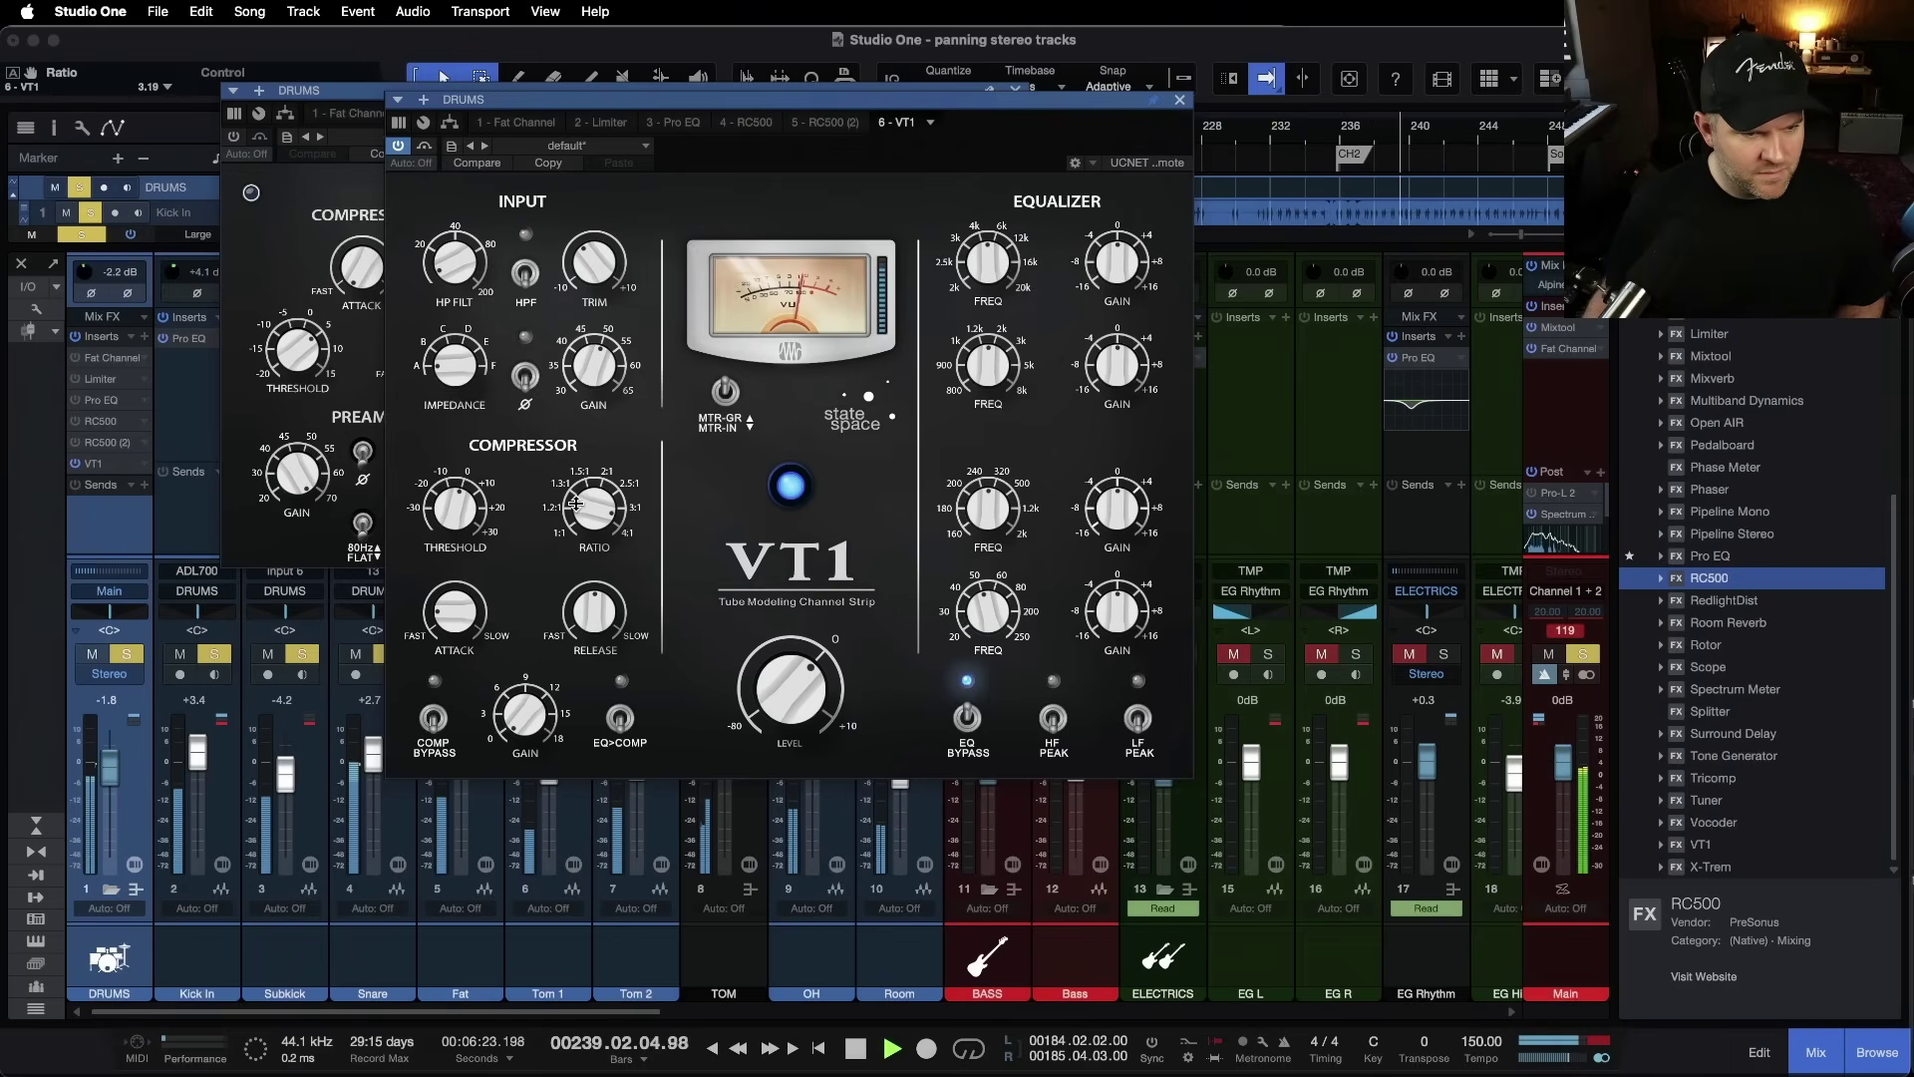
drag(456, 513, 445, 564)
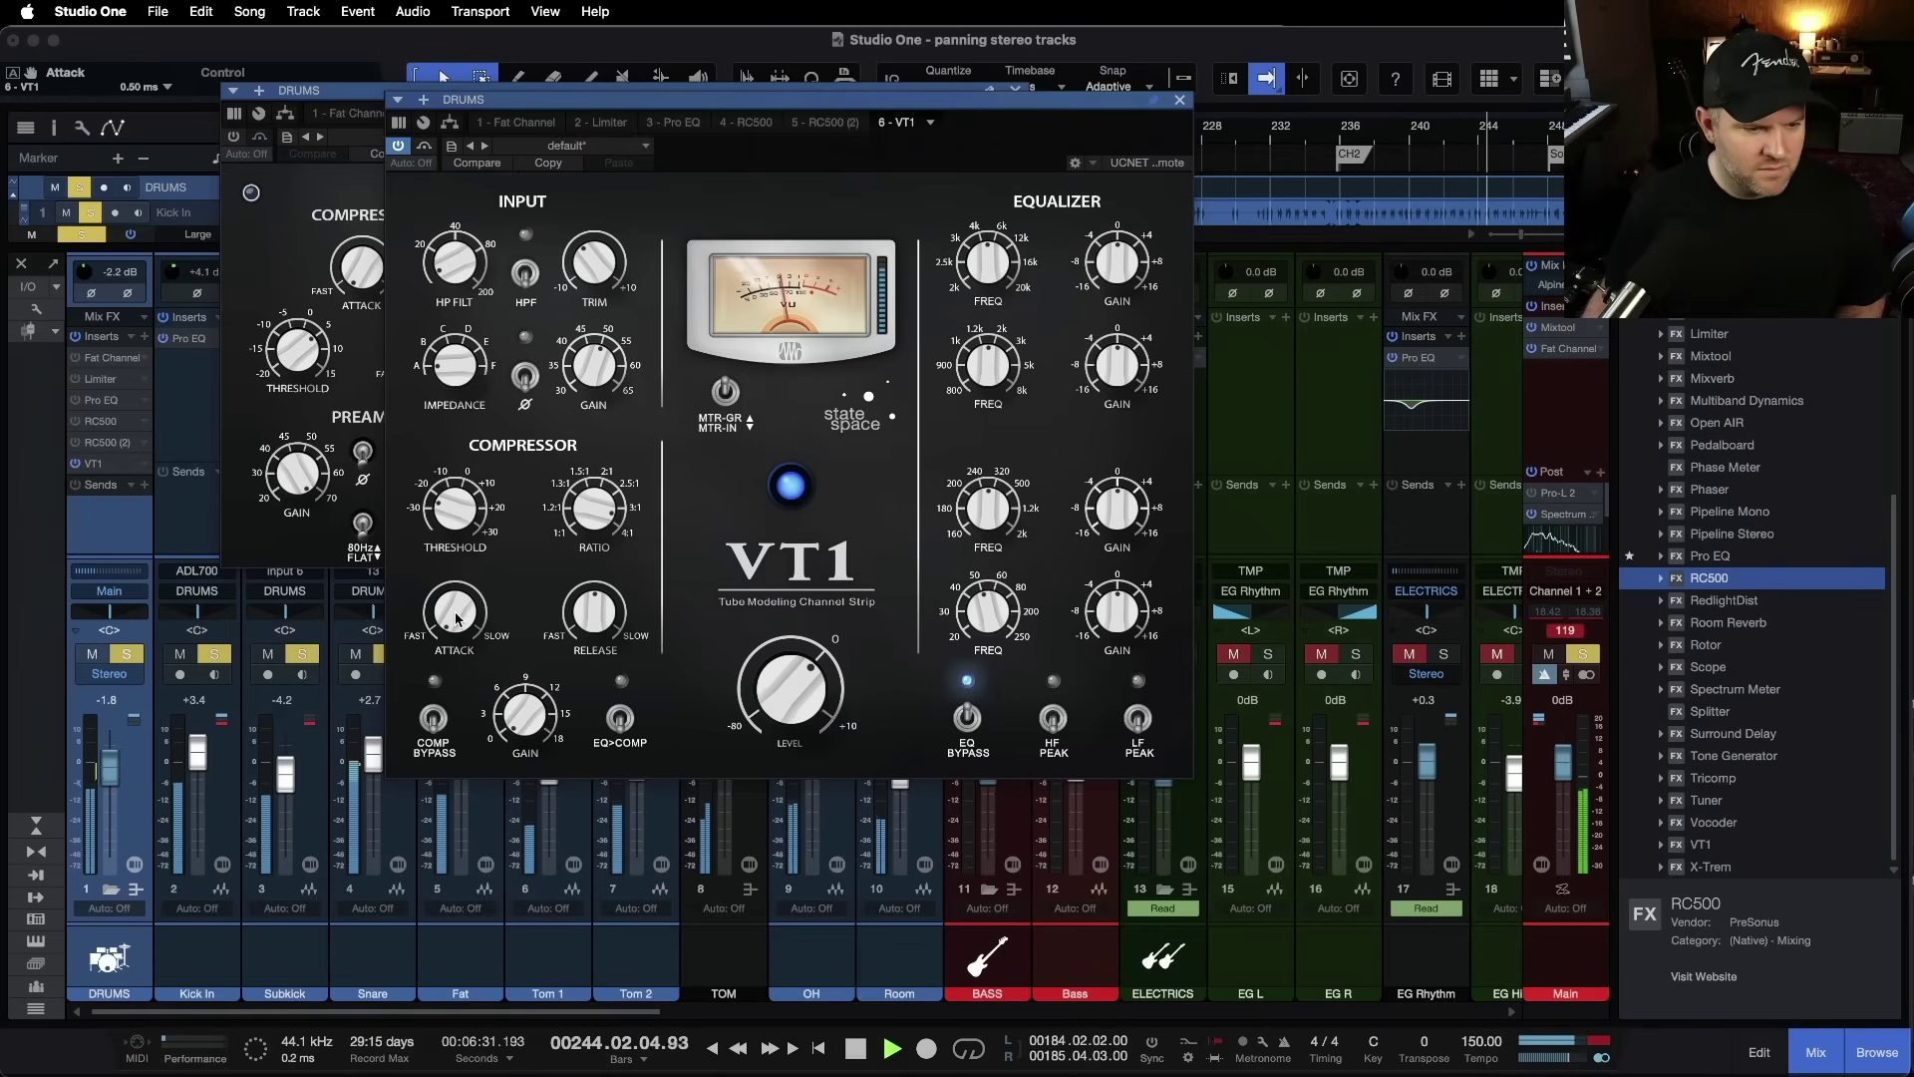
drag(456, 618, 454, 574)
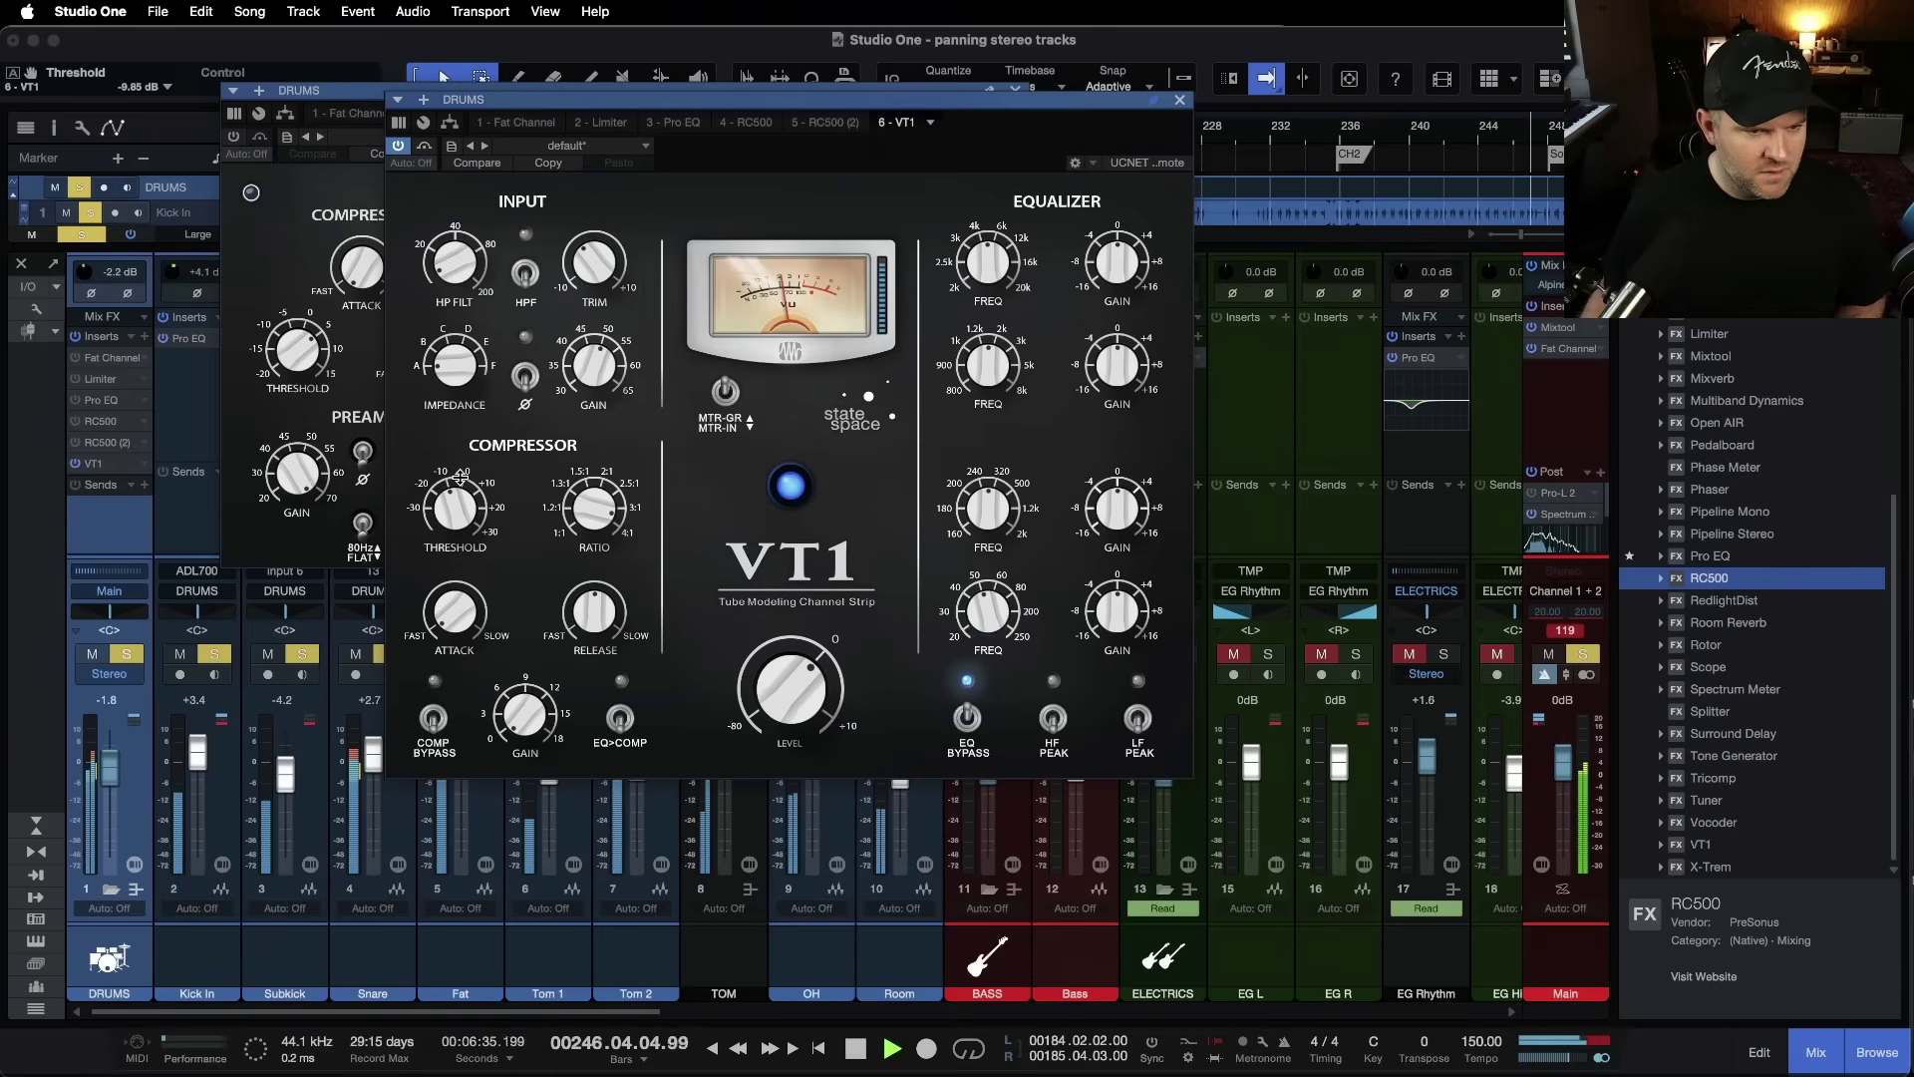
drag(459, 478, 460, 460)
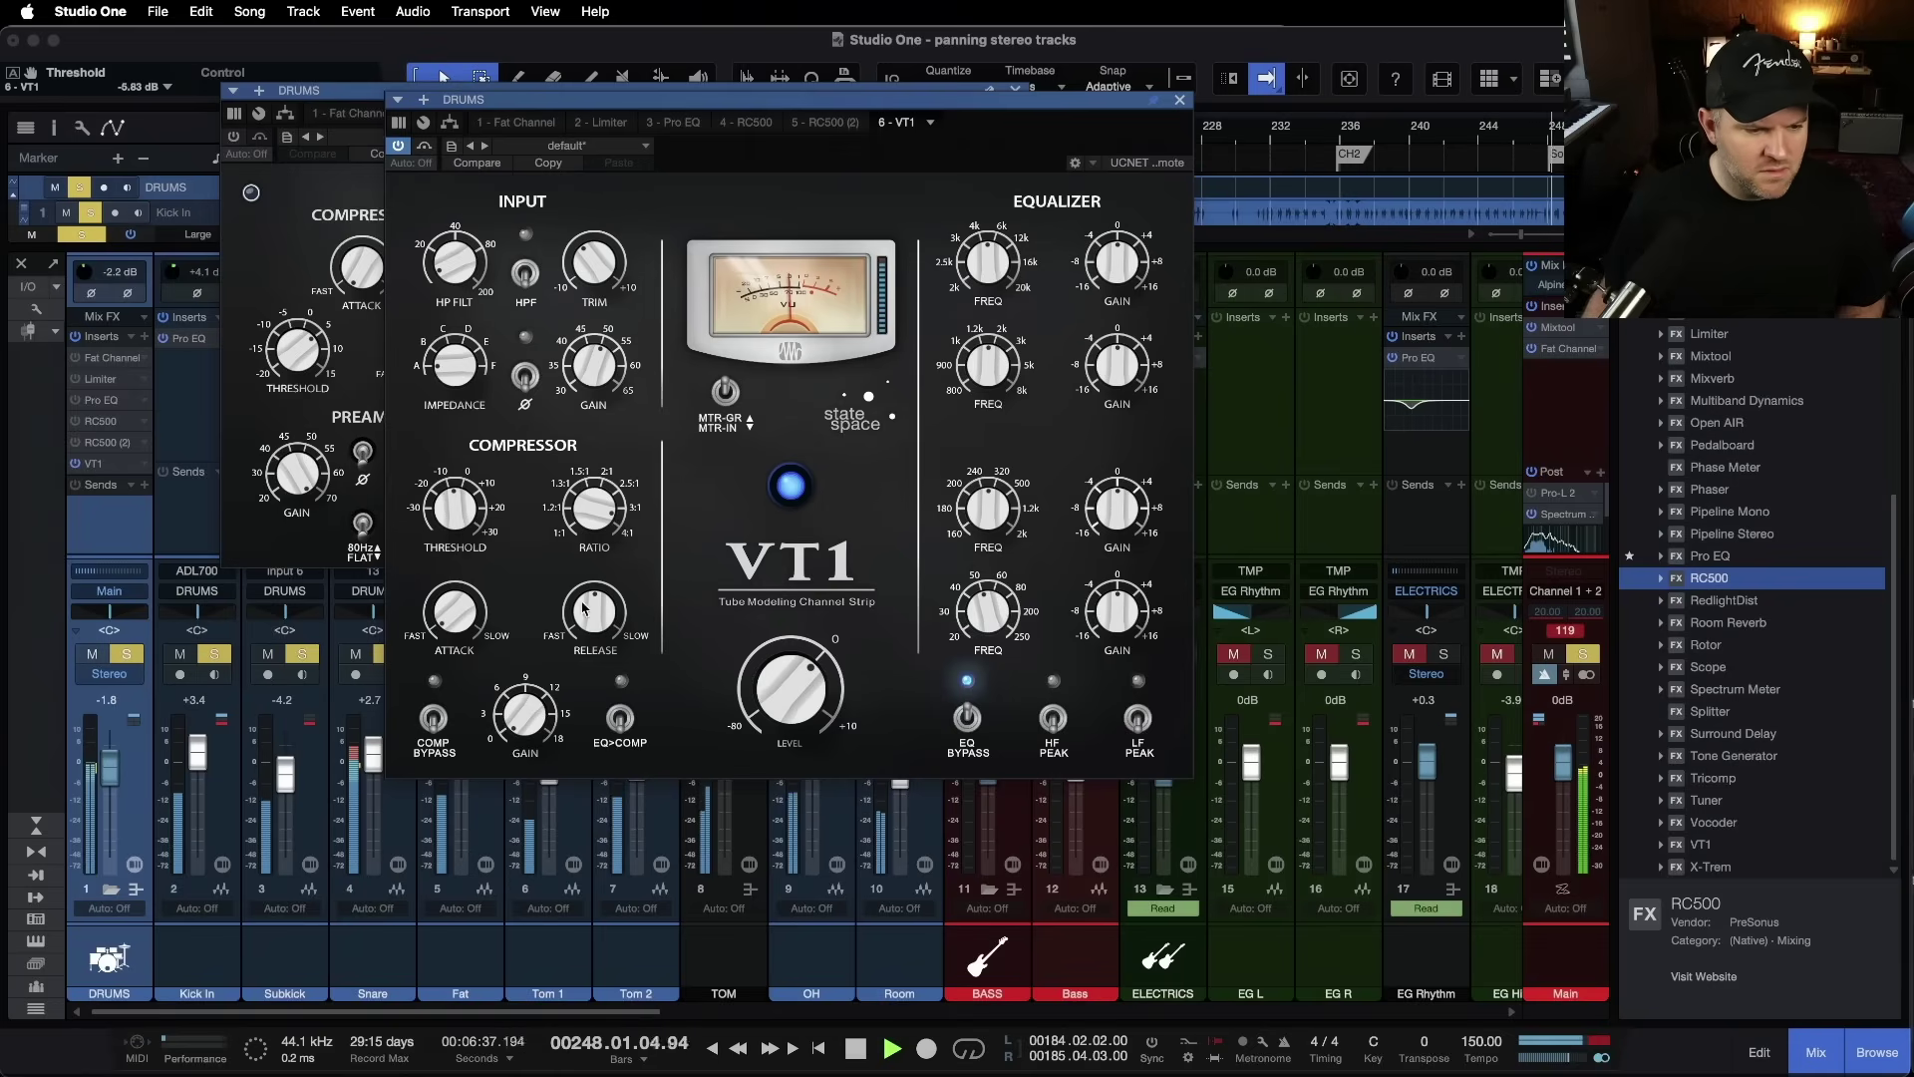
mouse_move(584, 609)
mouse_down()
mouse_move(576, 653)
mouse_move(578, 604)
mouse_up()
drag(523, 708, 525, 684)
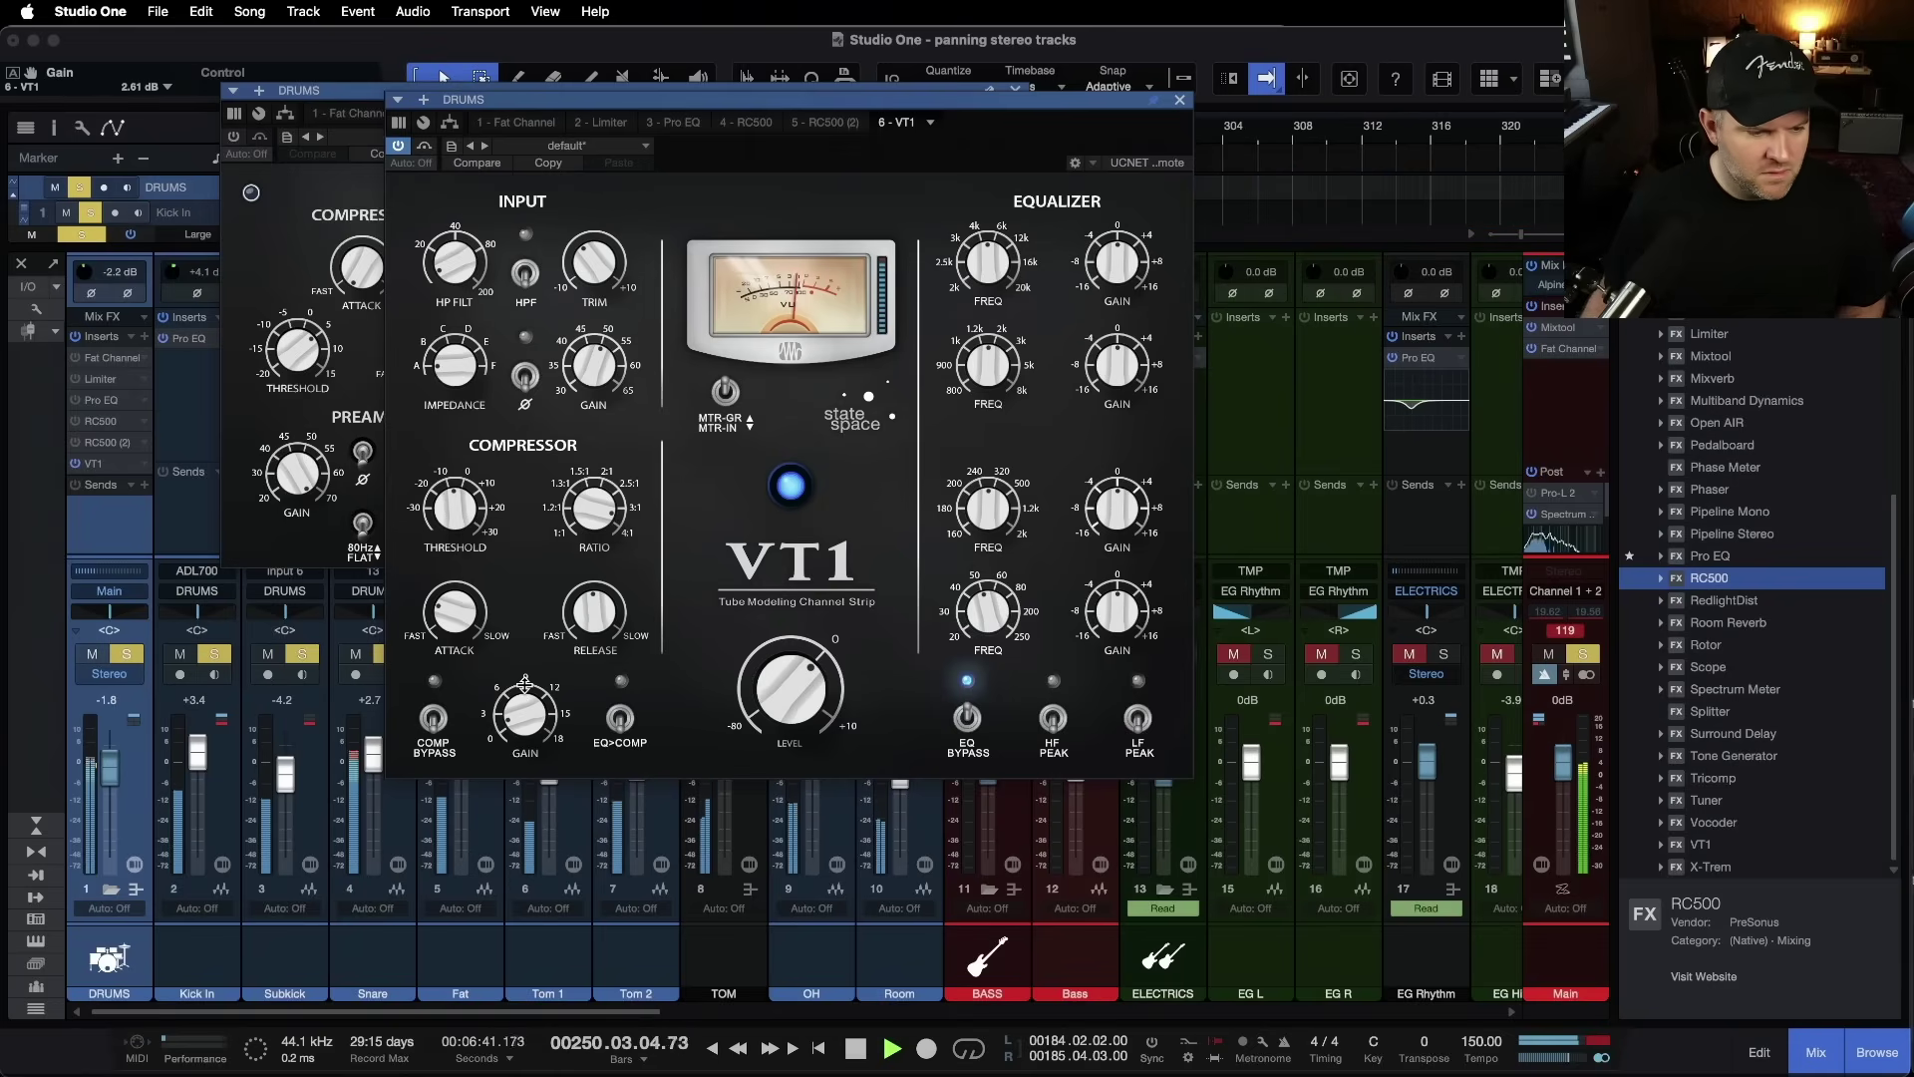
drag(439, 623, 441, 607)
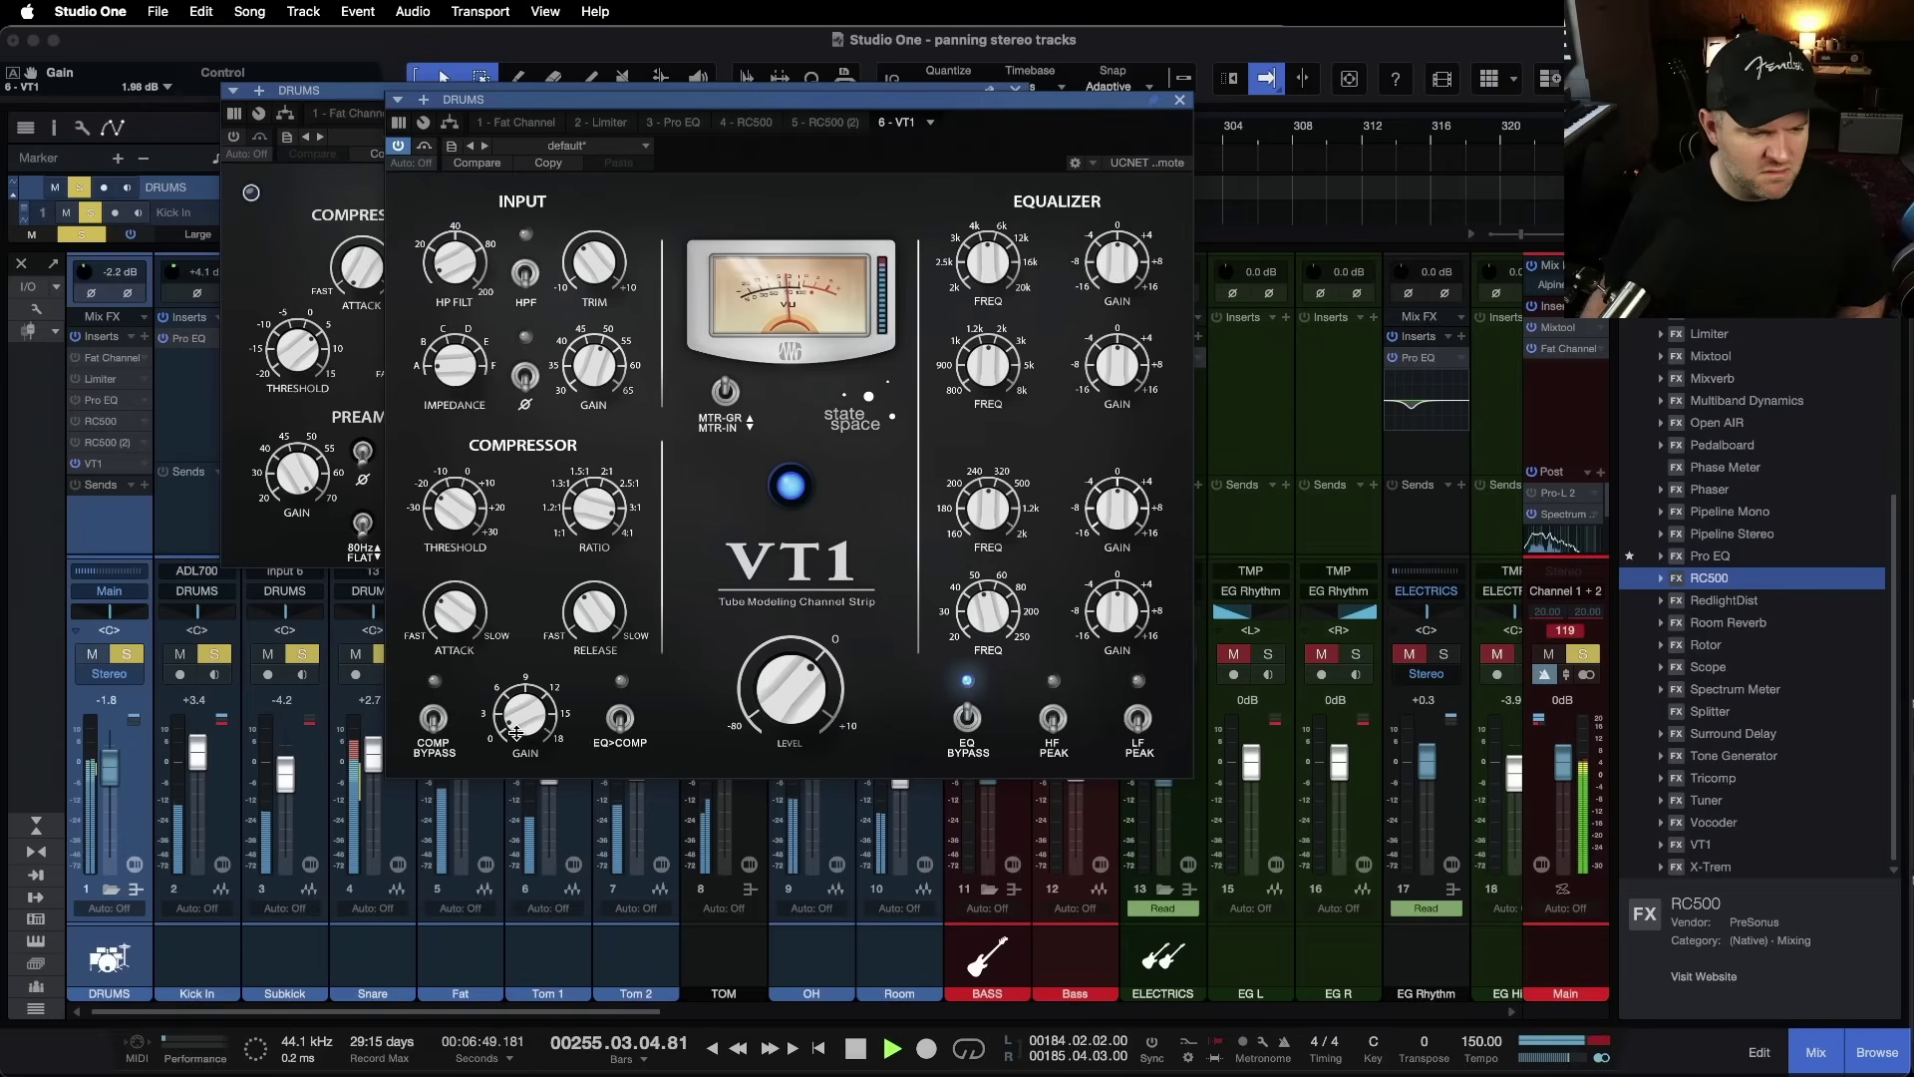
Step: A/B the VT1 compressor with bypass and set its gain to 2.52 dB
click(435, 718)
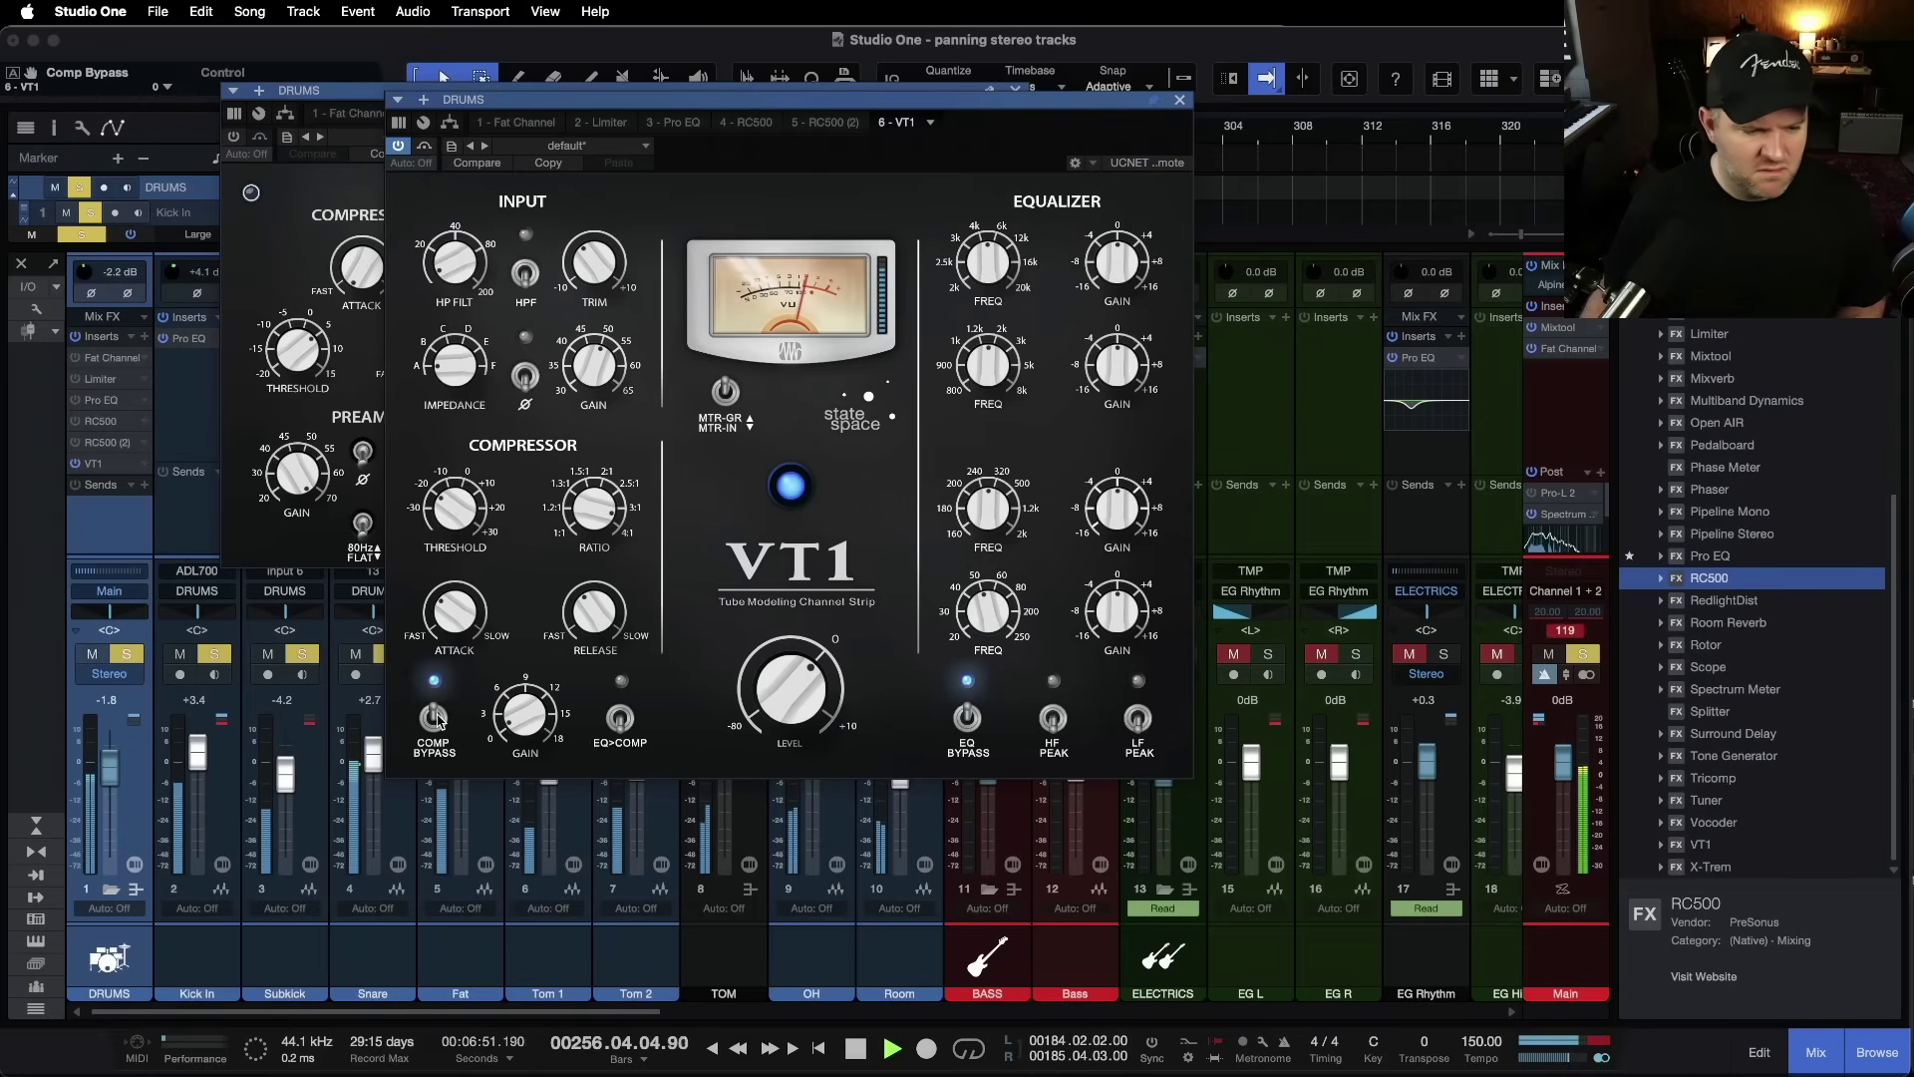
click(436, 718)
drag(526, 714, 532, 615)
key(space)
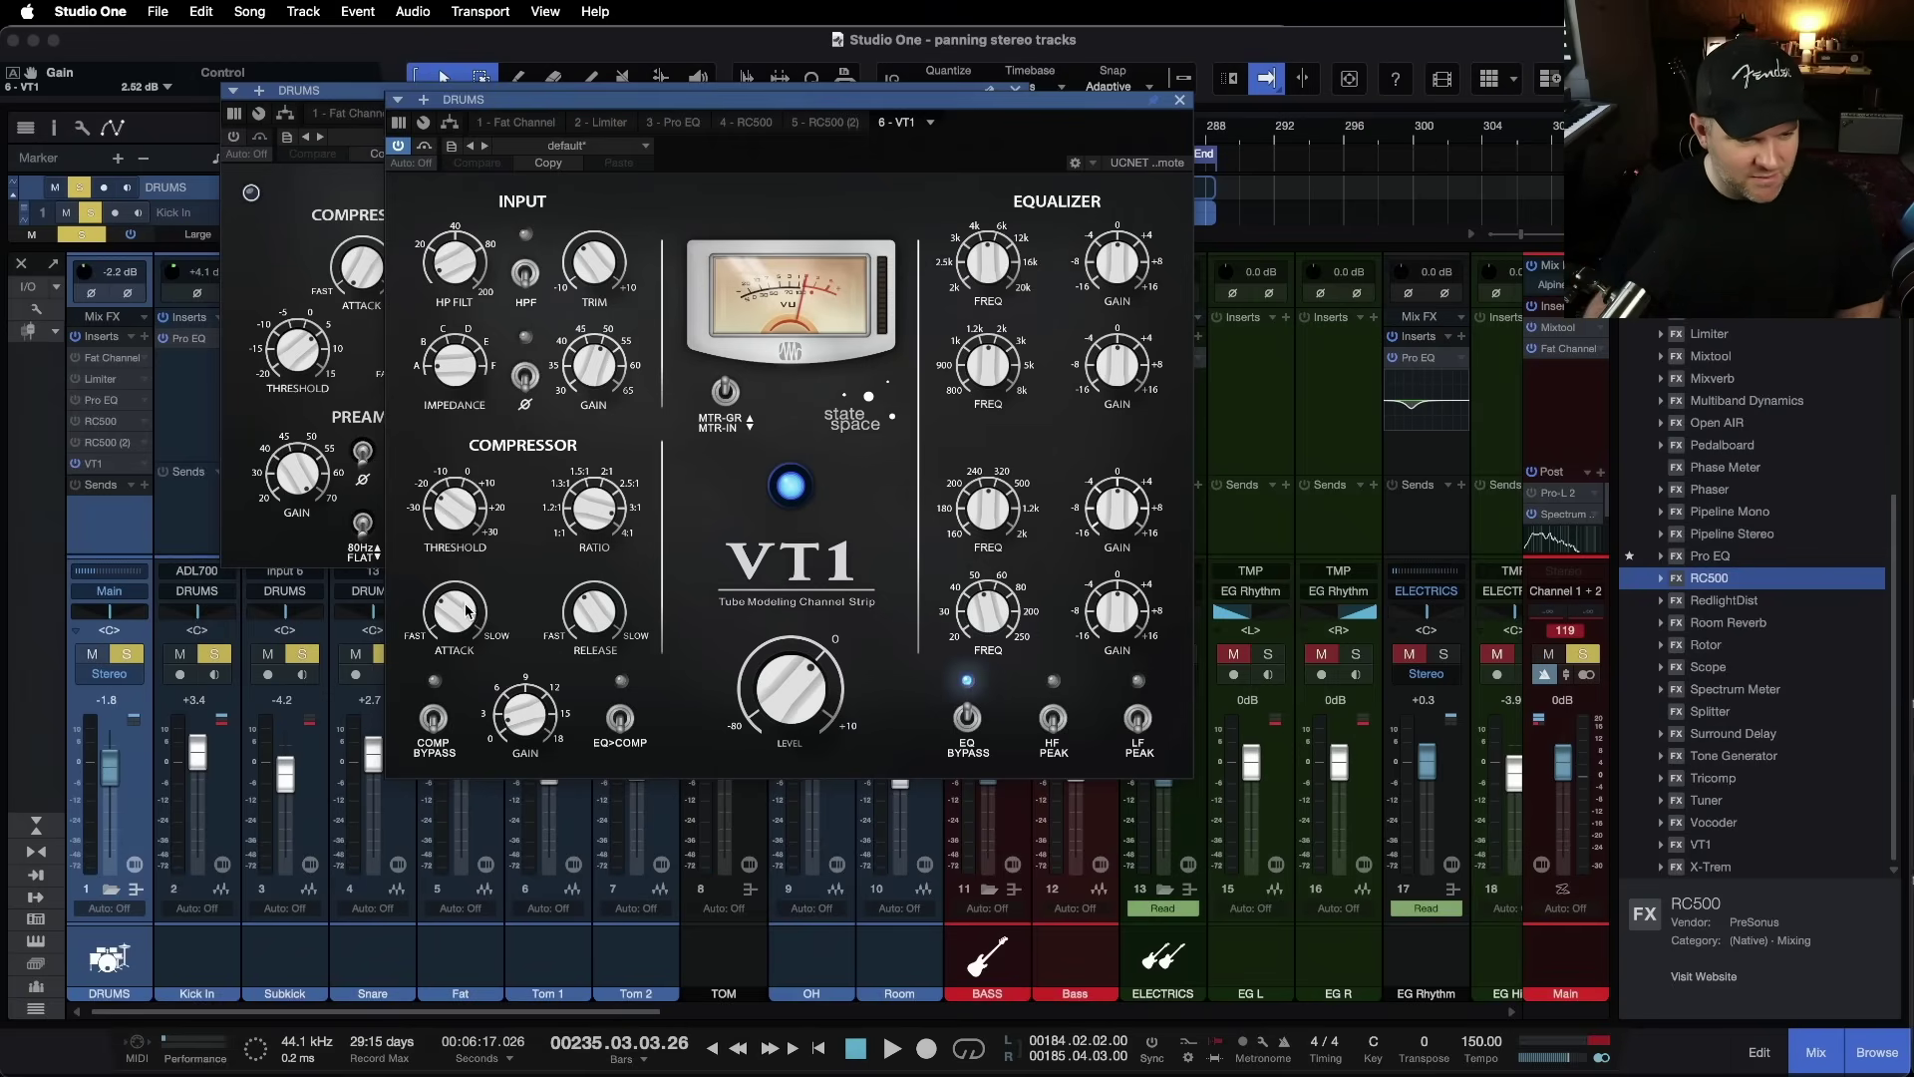
key(space)
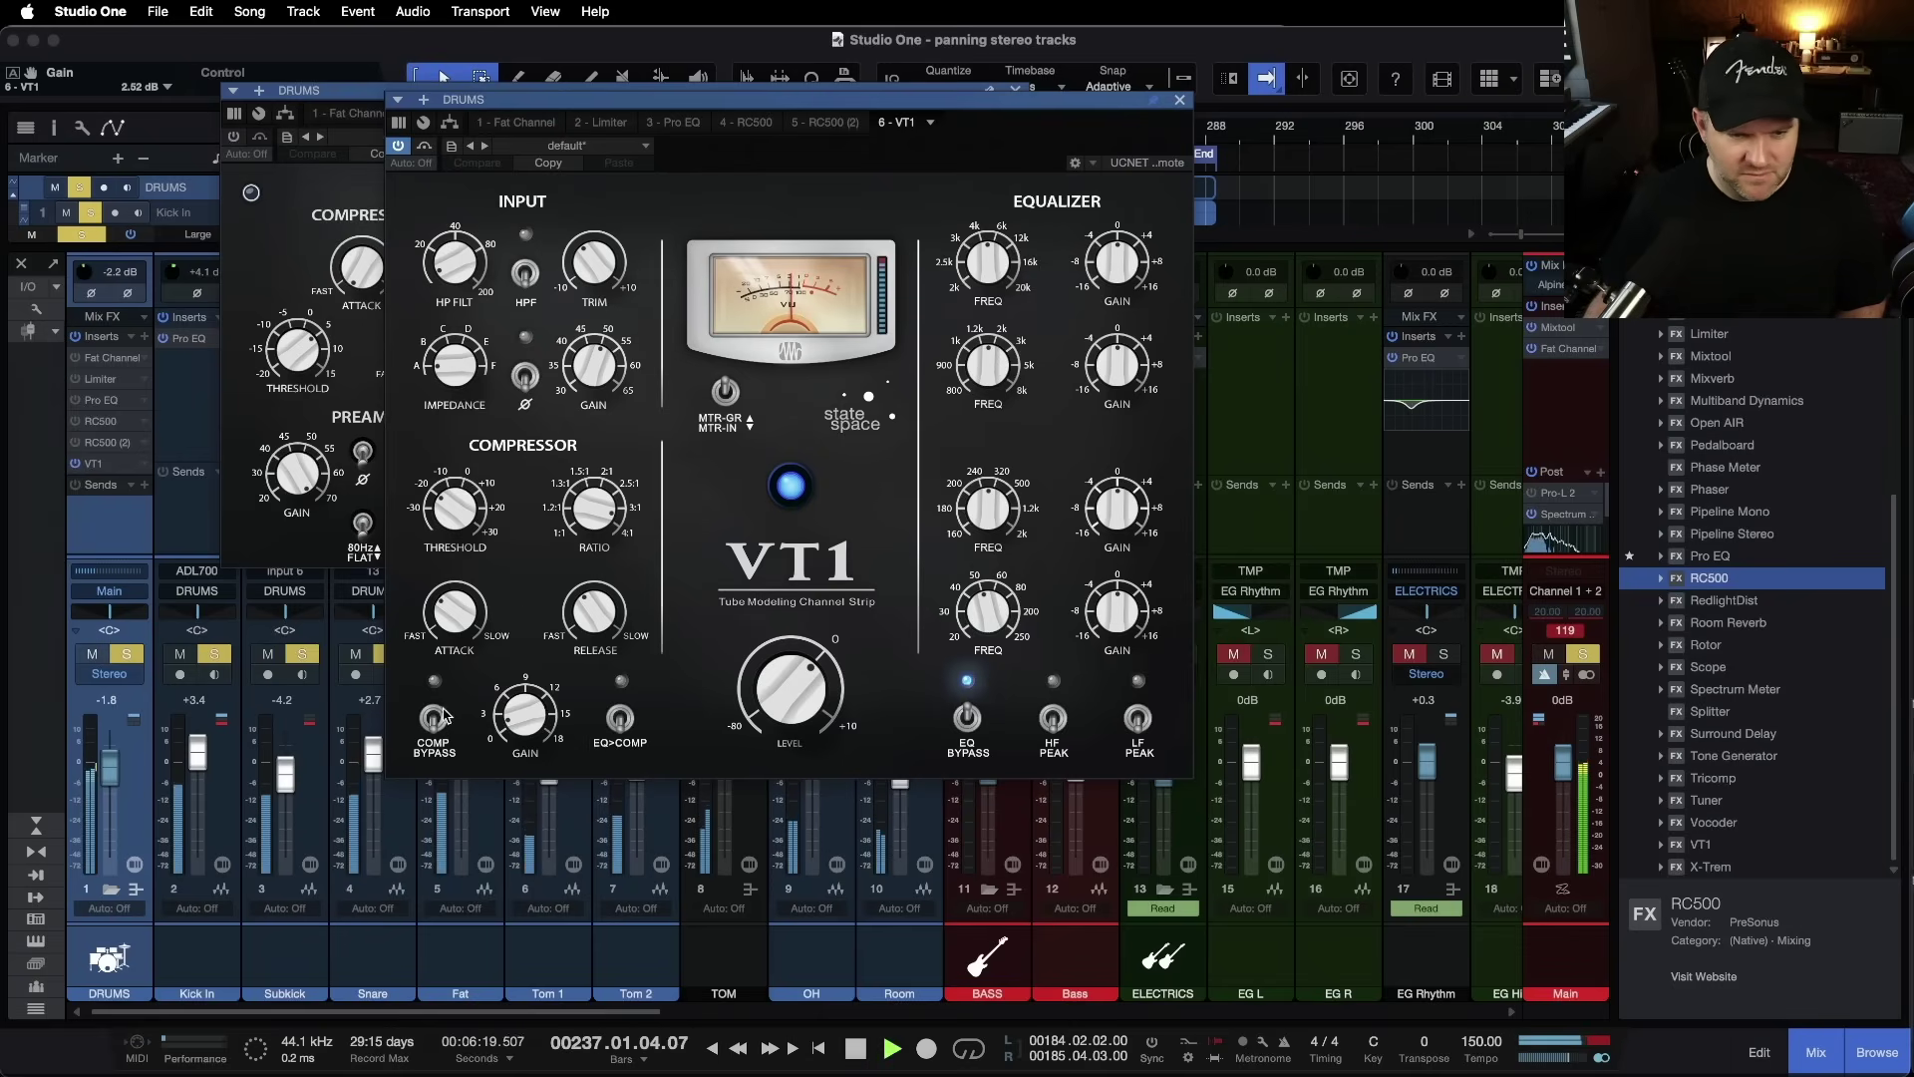
key(space)
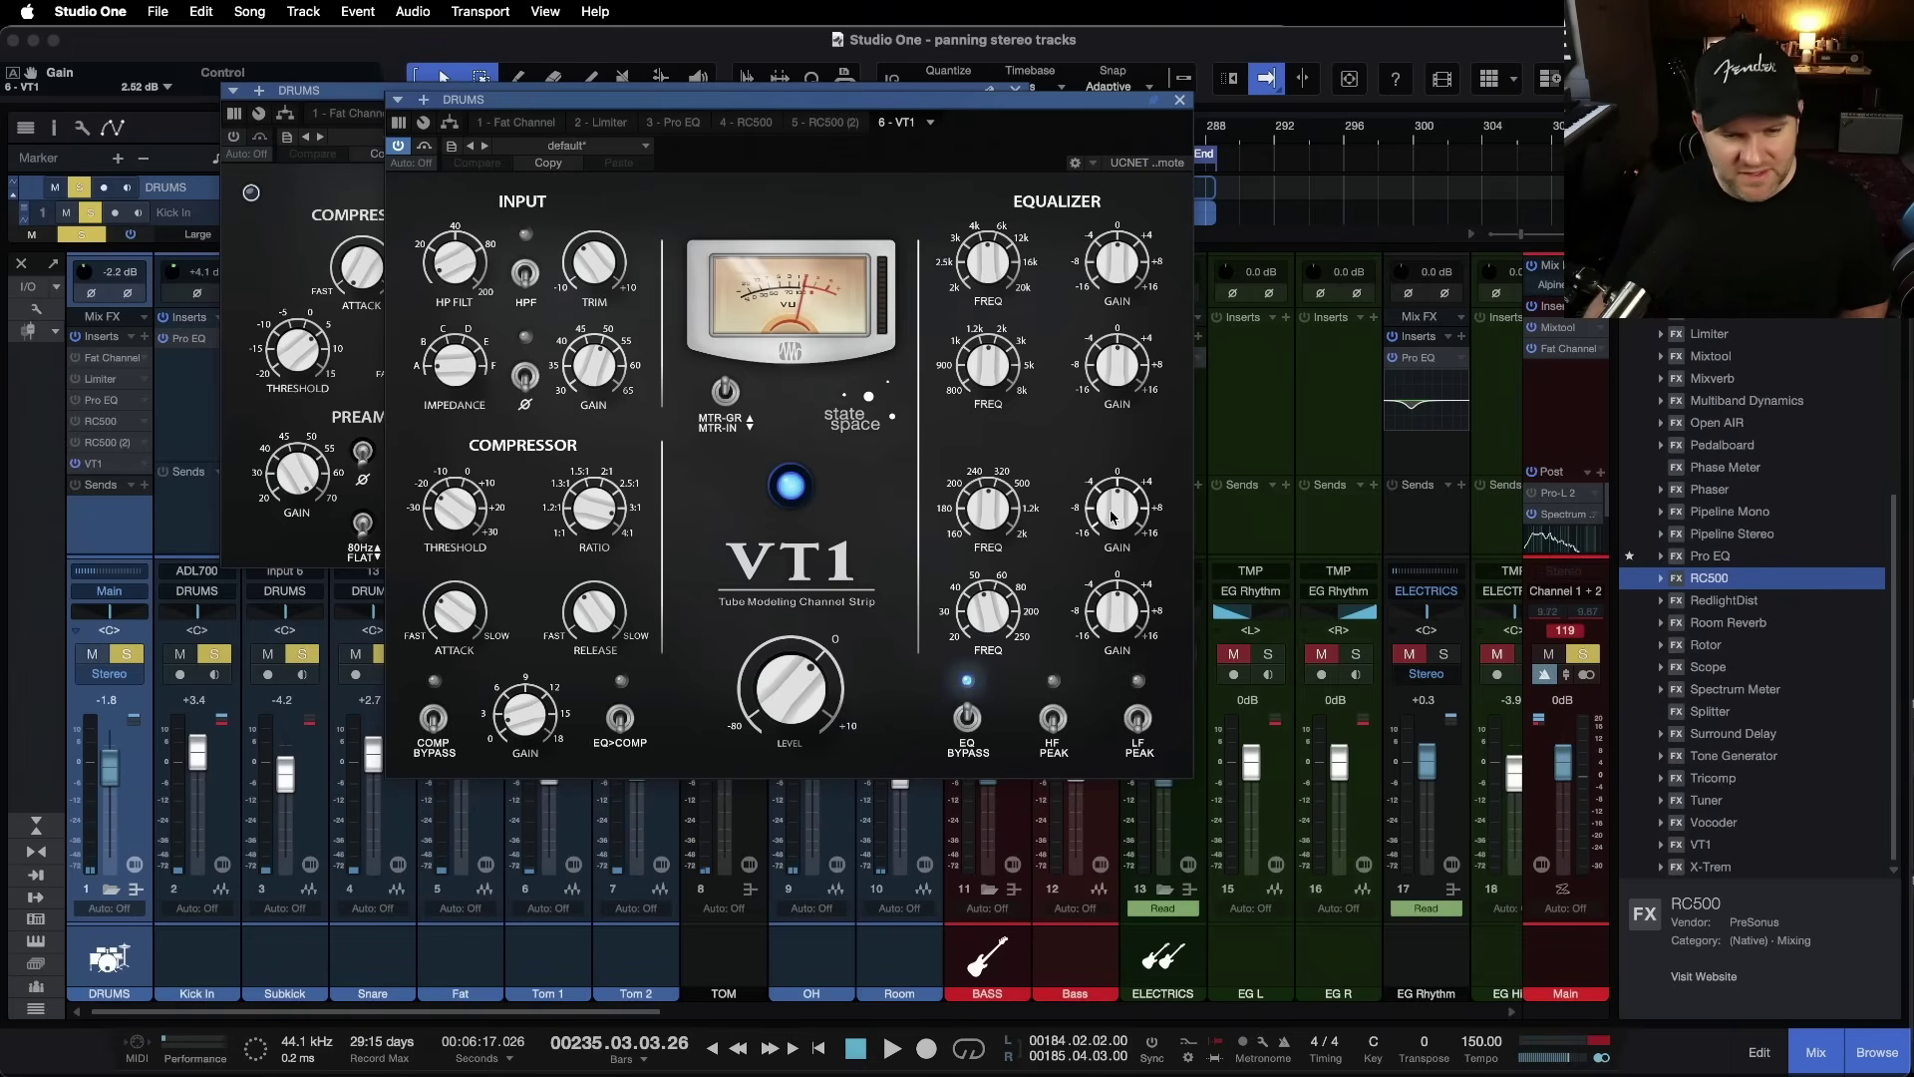
Step: Engage the VT1 EQ and reshape the low-mid band, sweeping its frequency and easing back the boost
key(space)
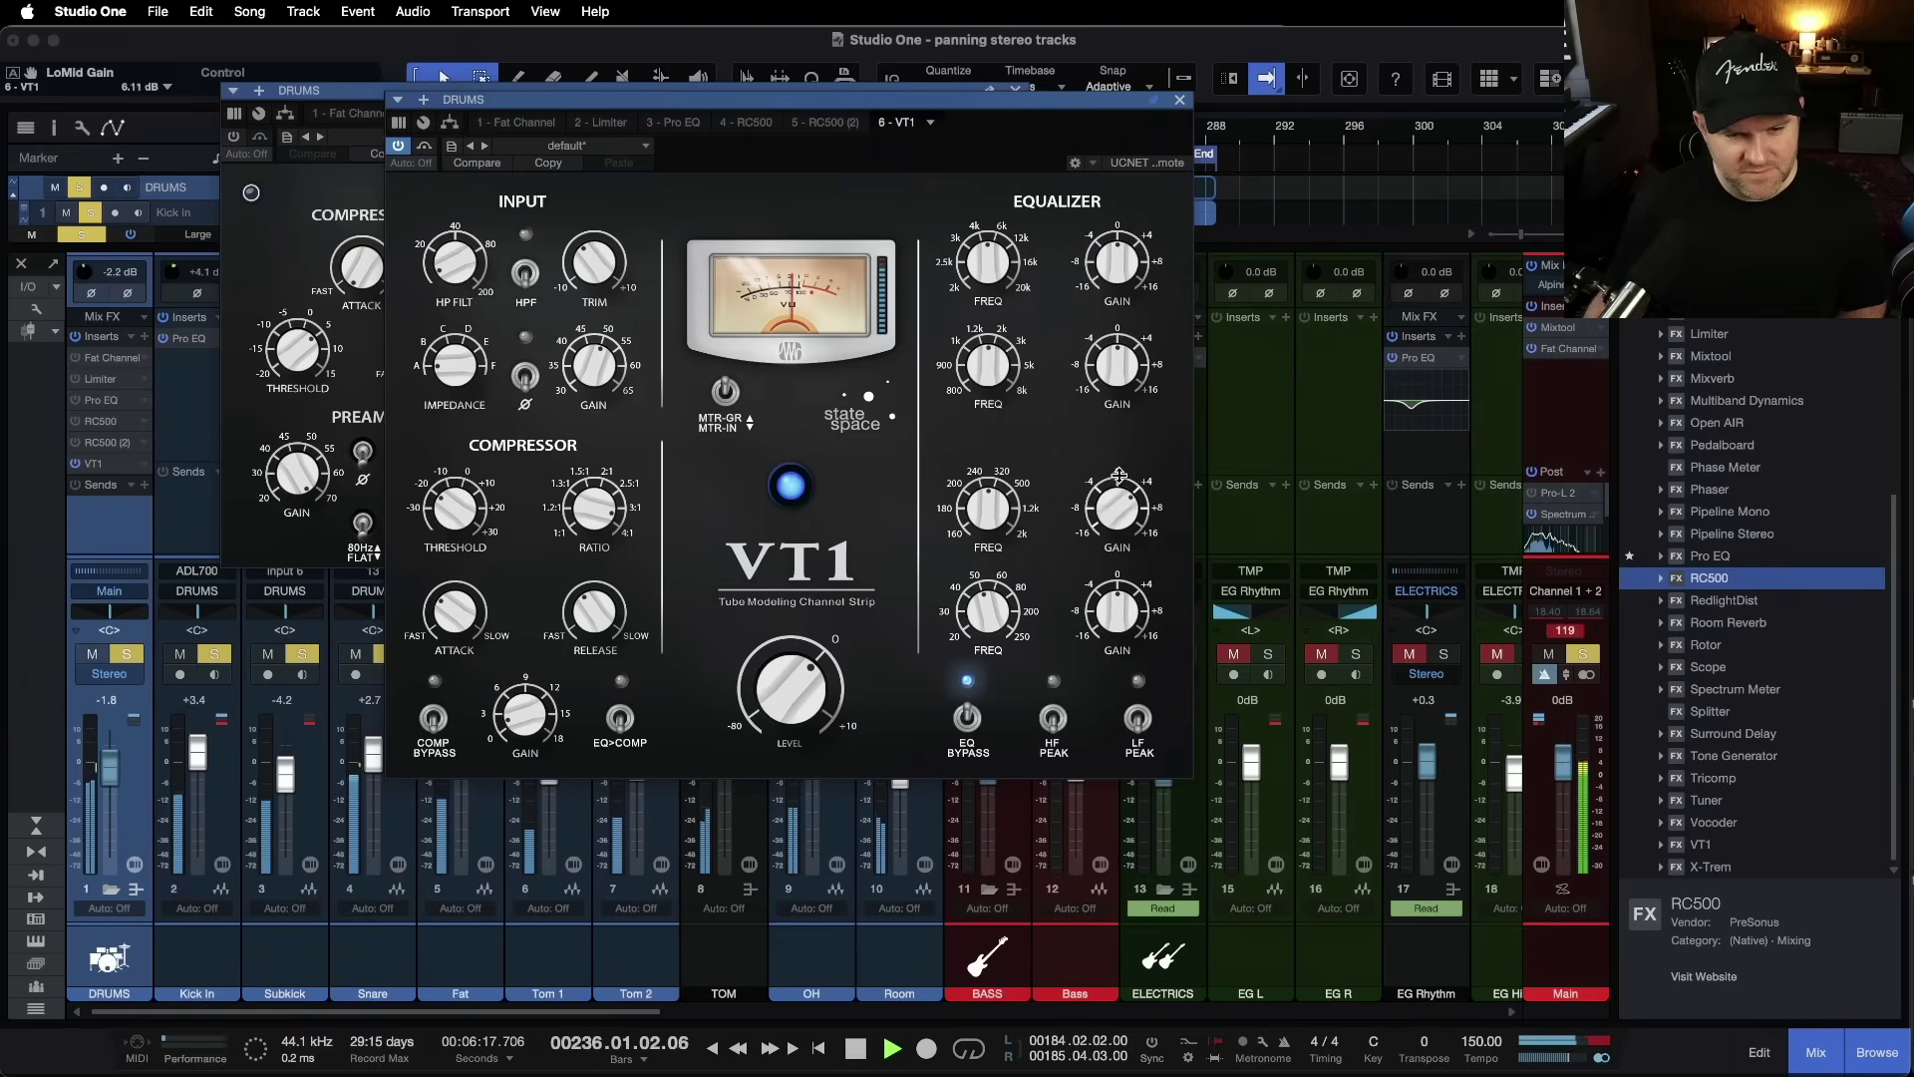
click(965, 716)
drag(1108, 510, 1105, 489)
drag(993, 511, 985, 485)
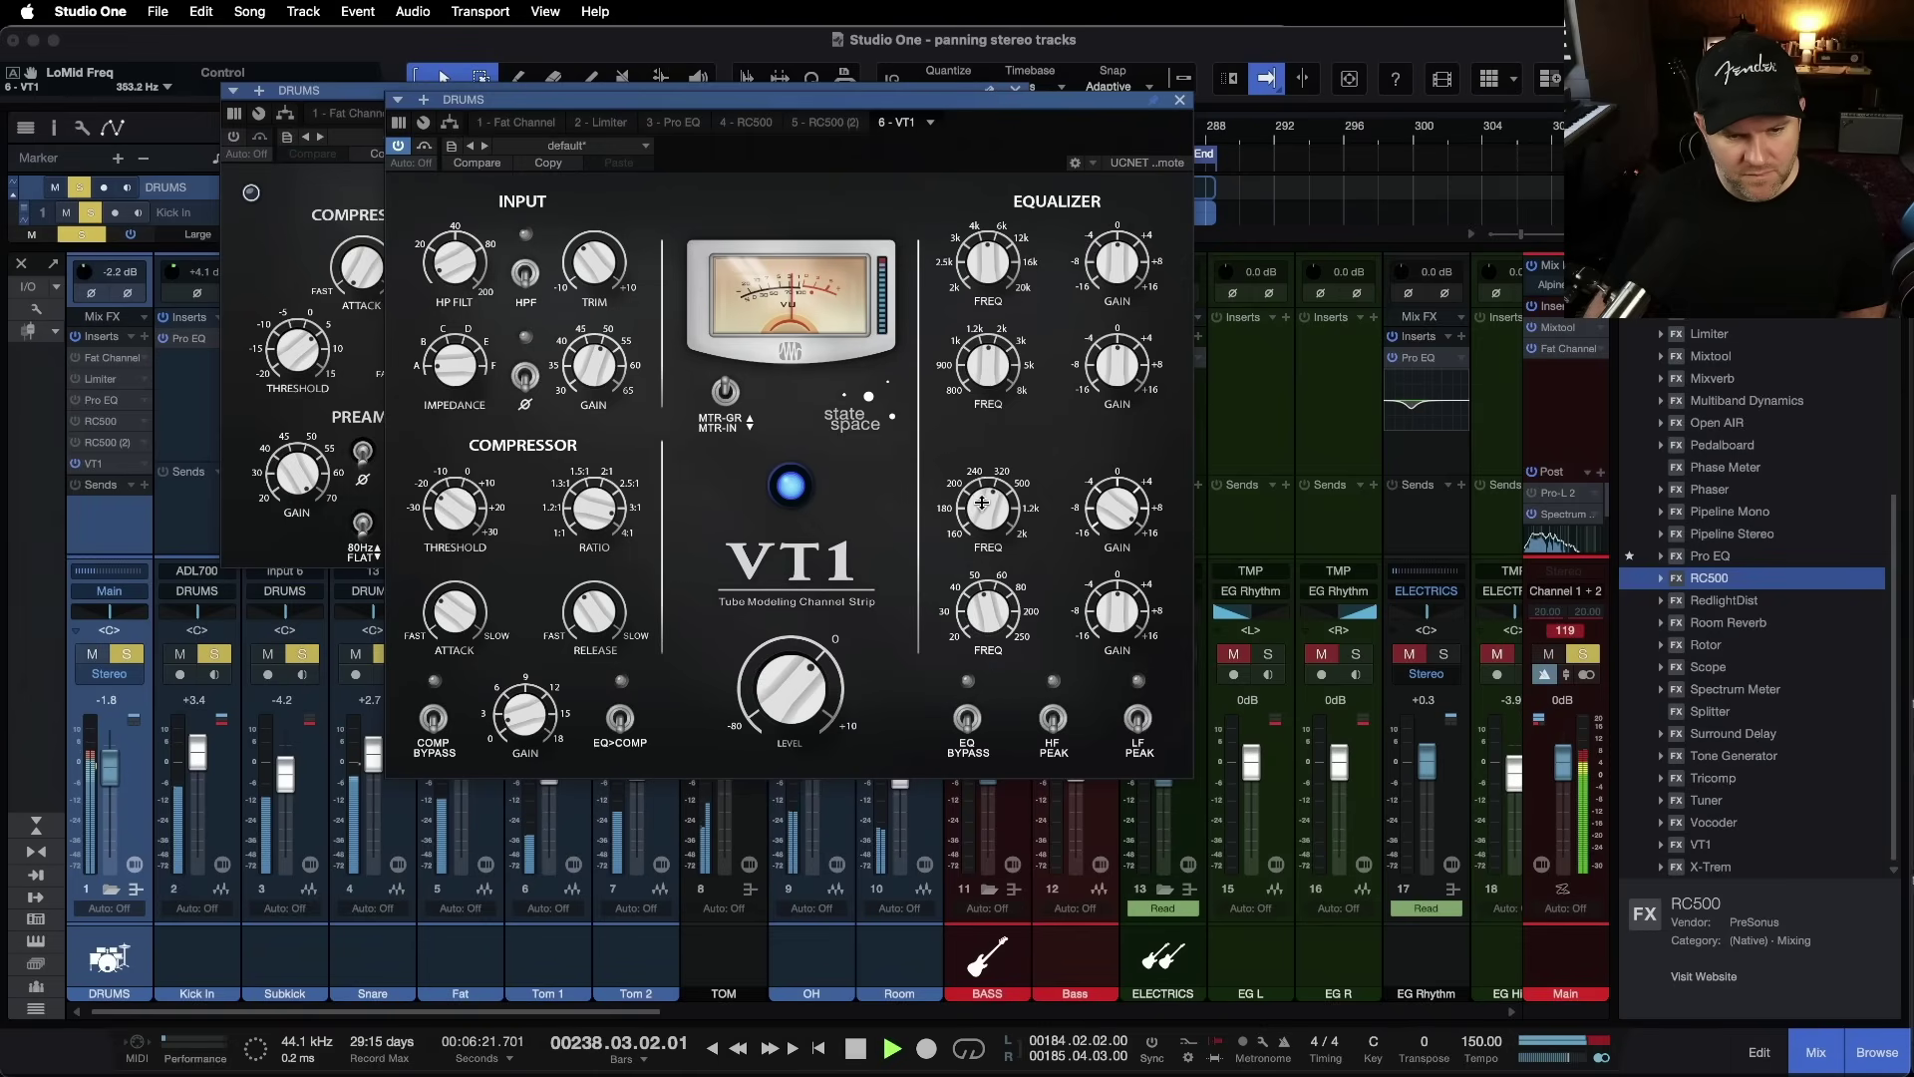
drag(1101, 511, 1096, 598)
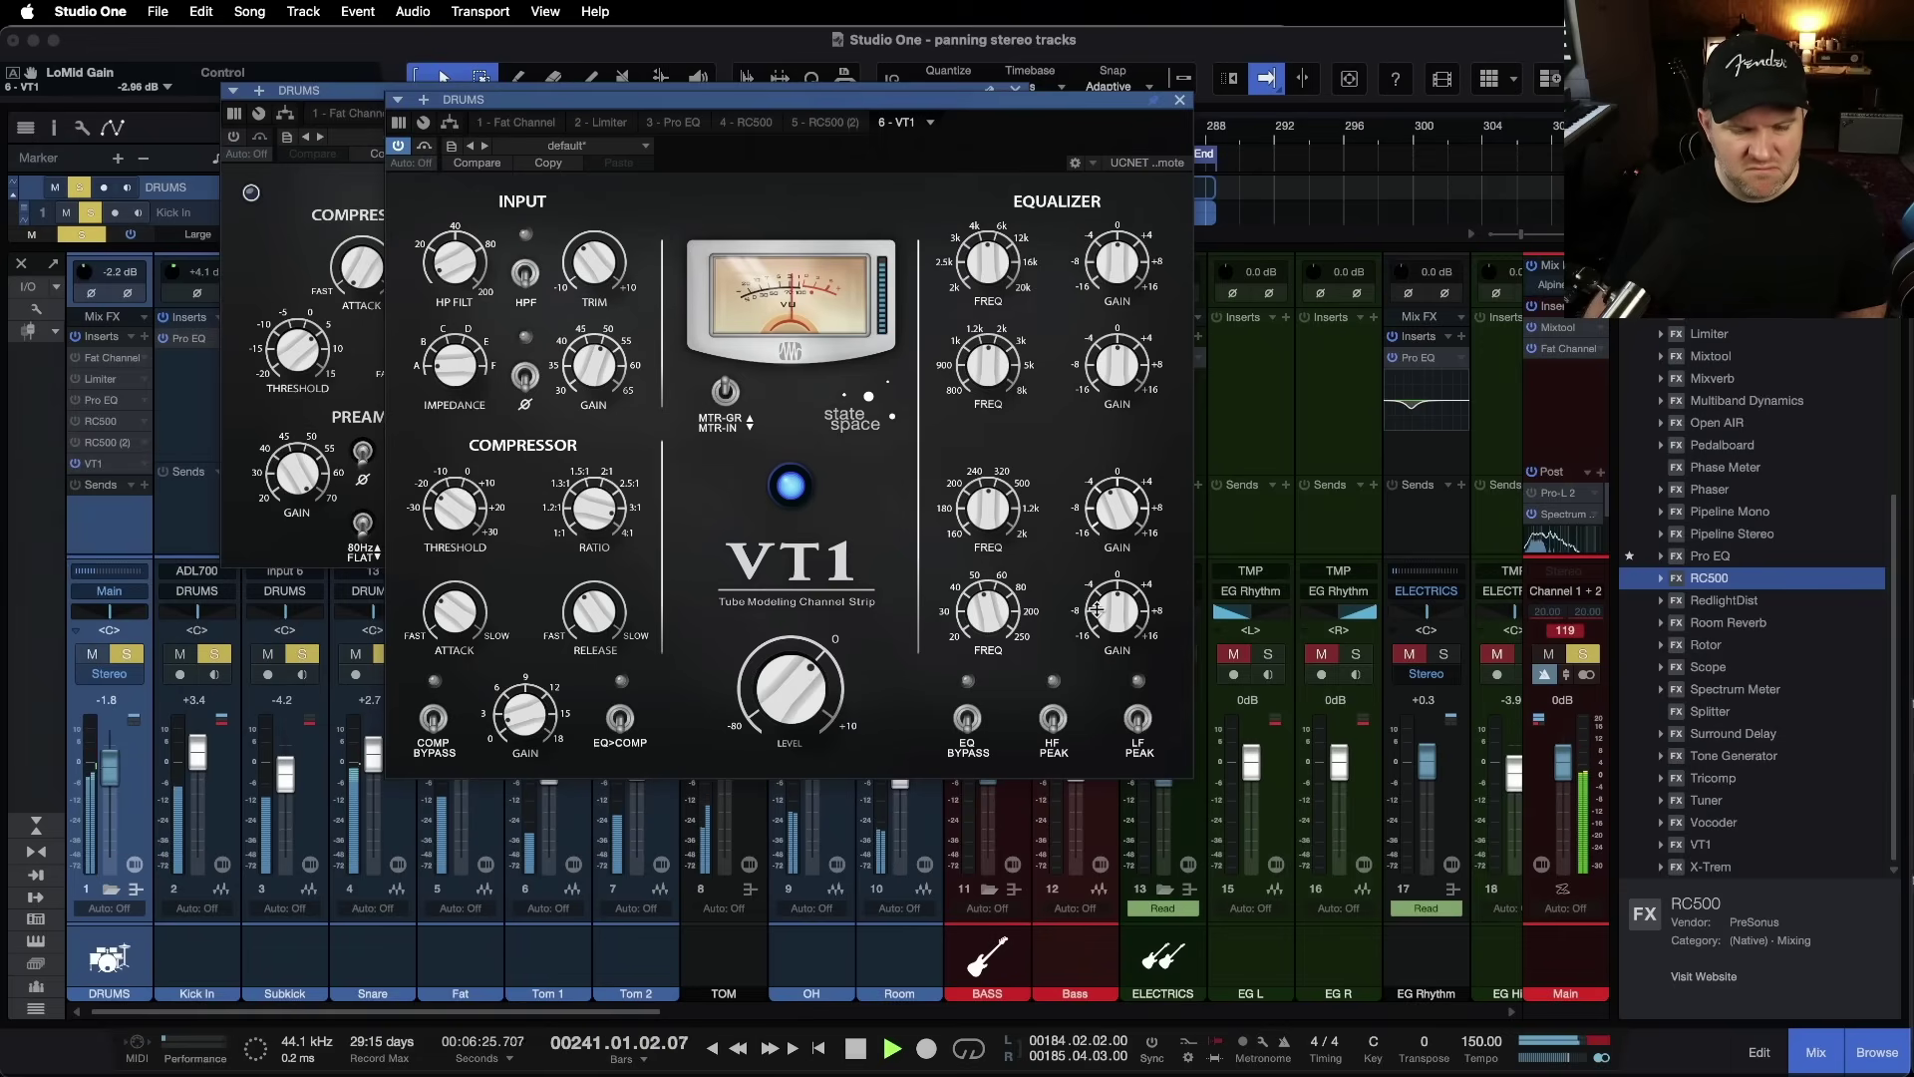
key(space)
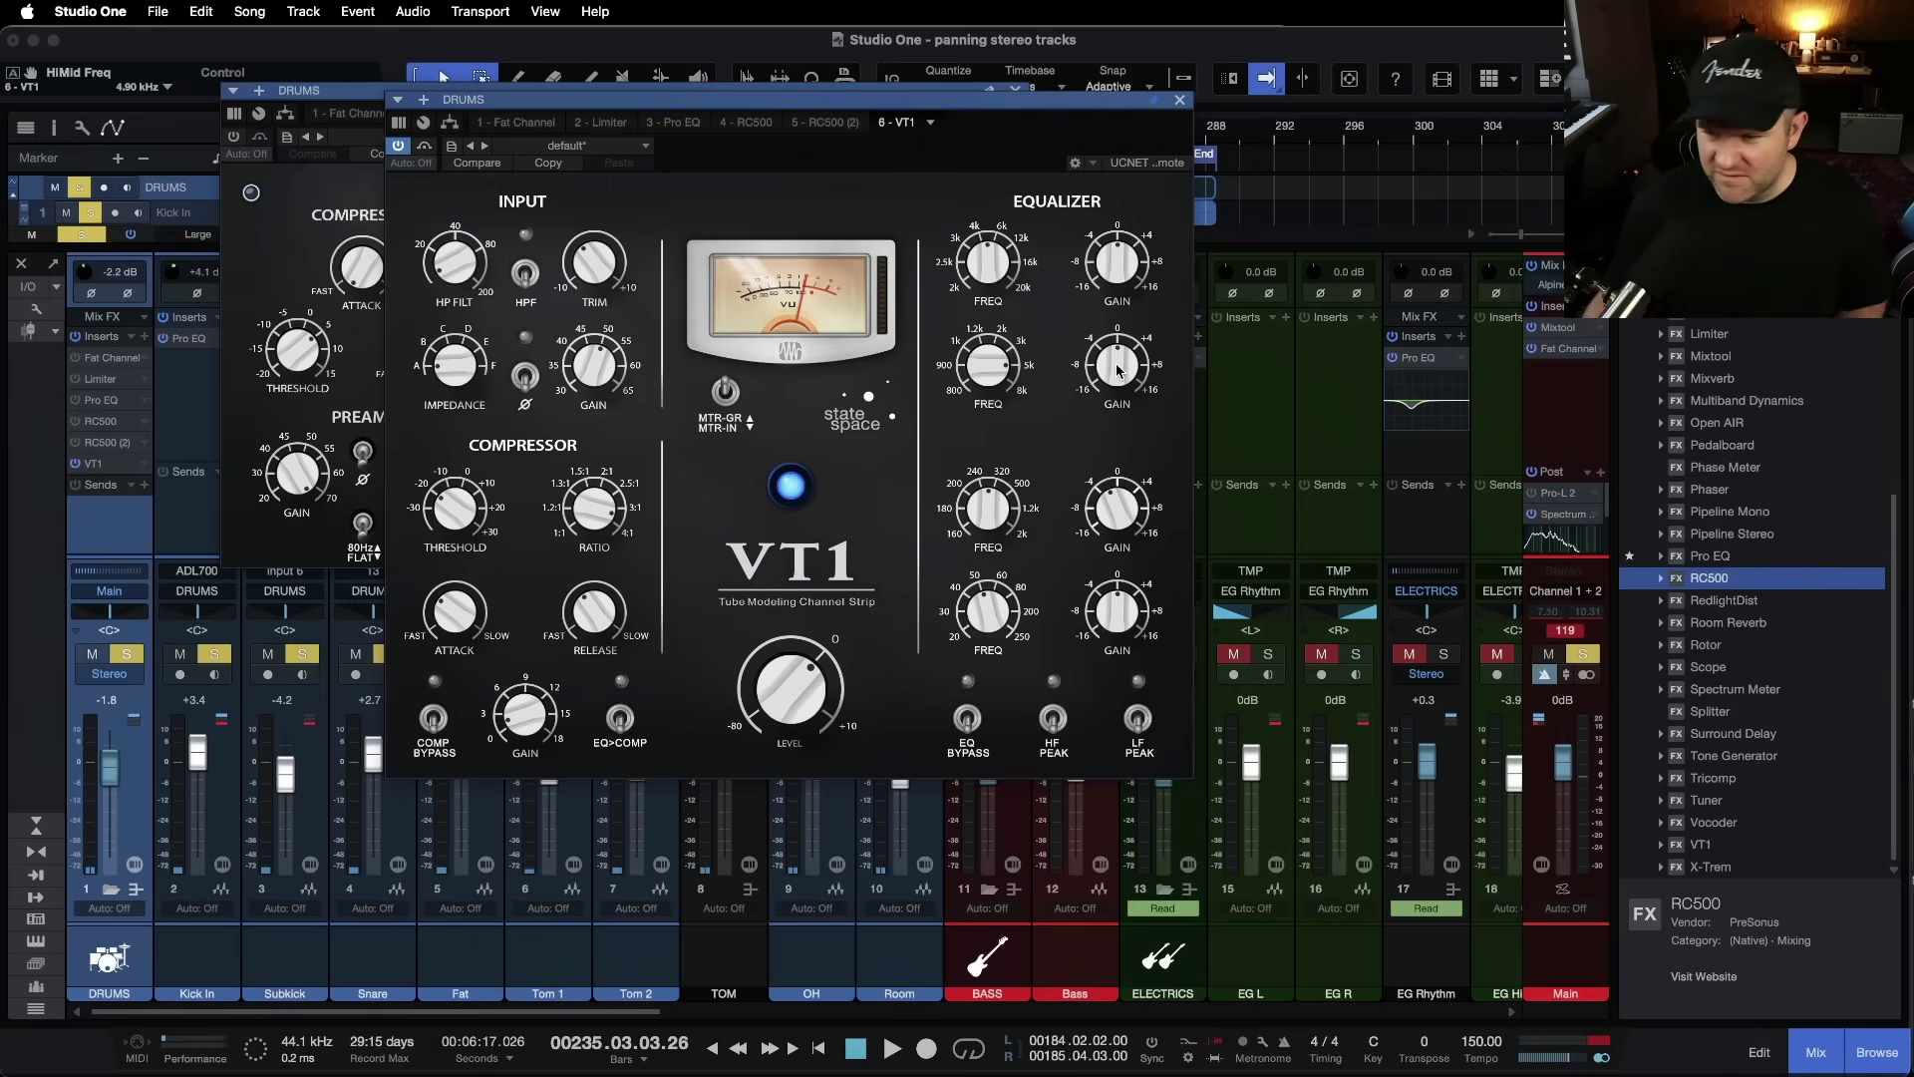
Step: Boost the VT1 high-mid band and rebalance the output level during playback
key(space)
drag(1116, 360, 1117, 350)
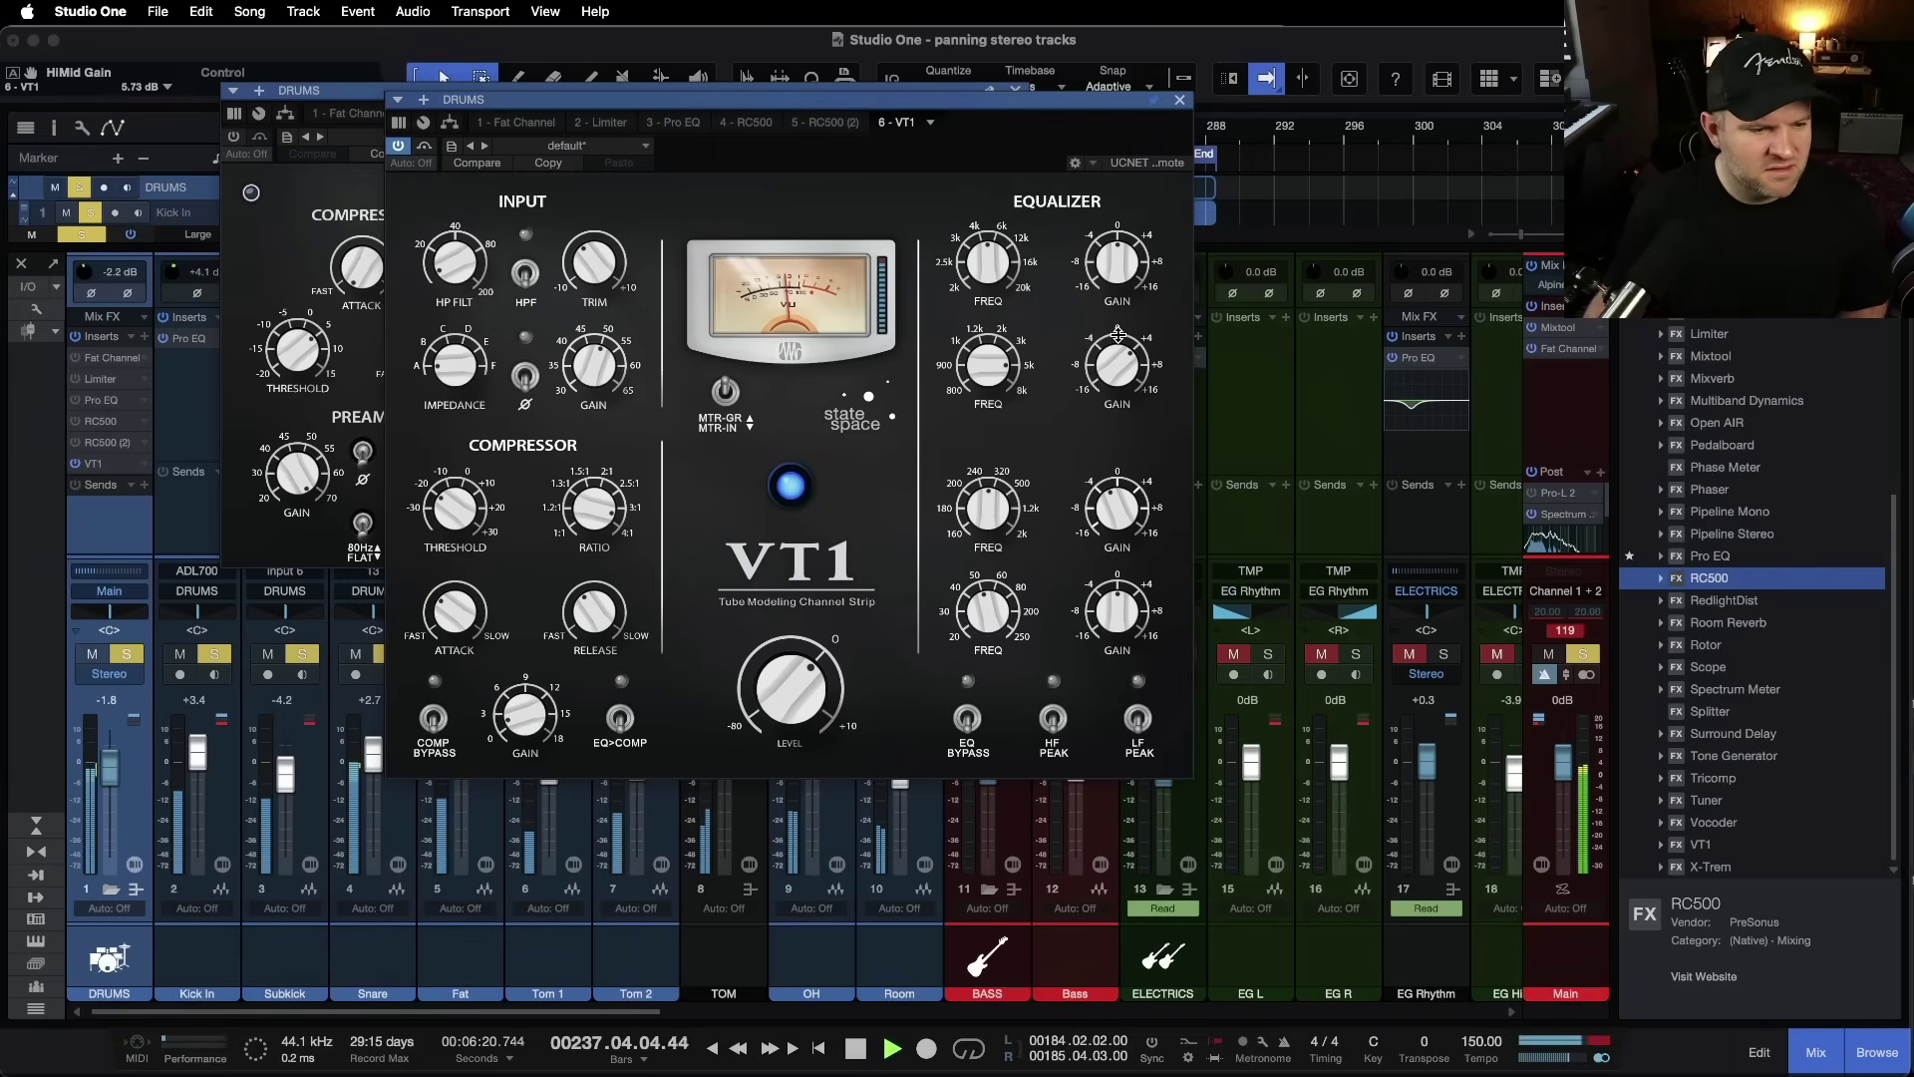
mouse_move(810, 704)
mouse_down()
mouse_move(823, 686)
mouse_move(824, 710)
mouse_up()
key(space)
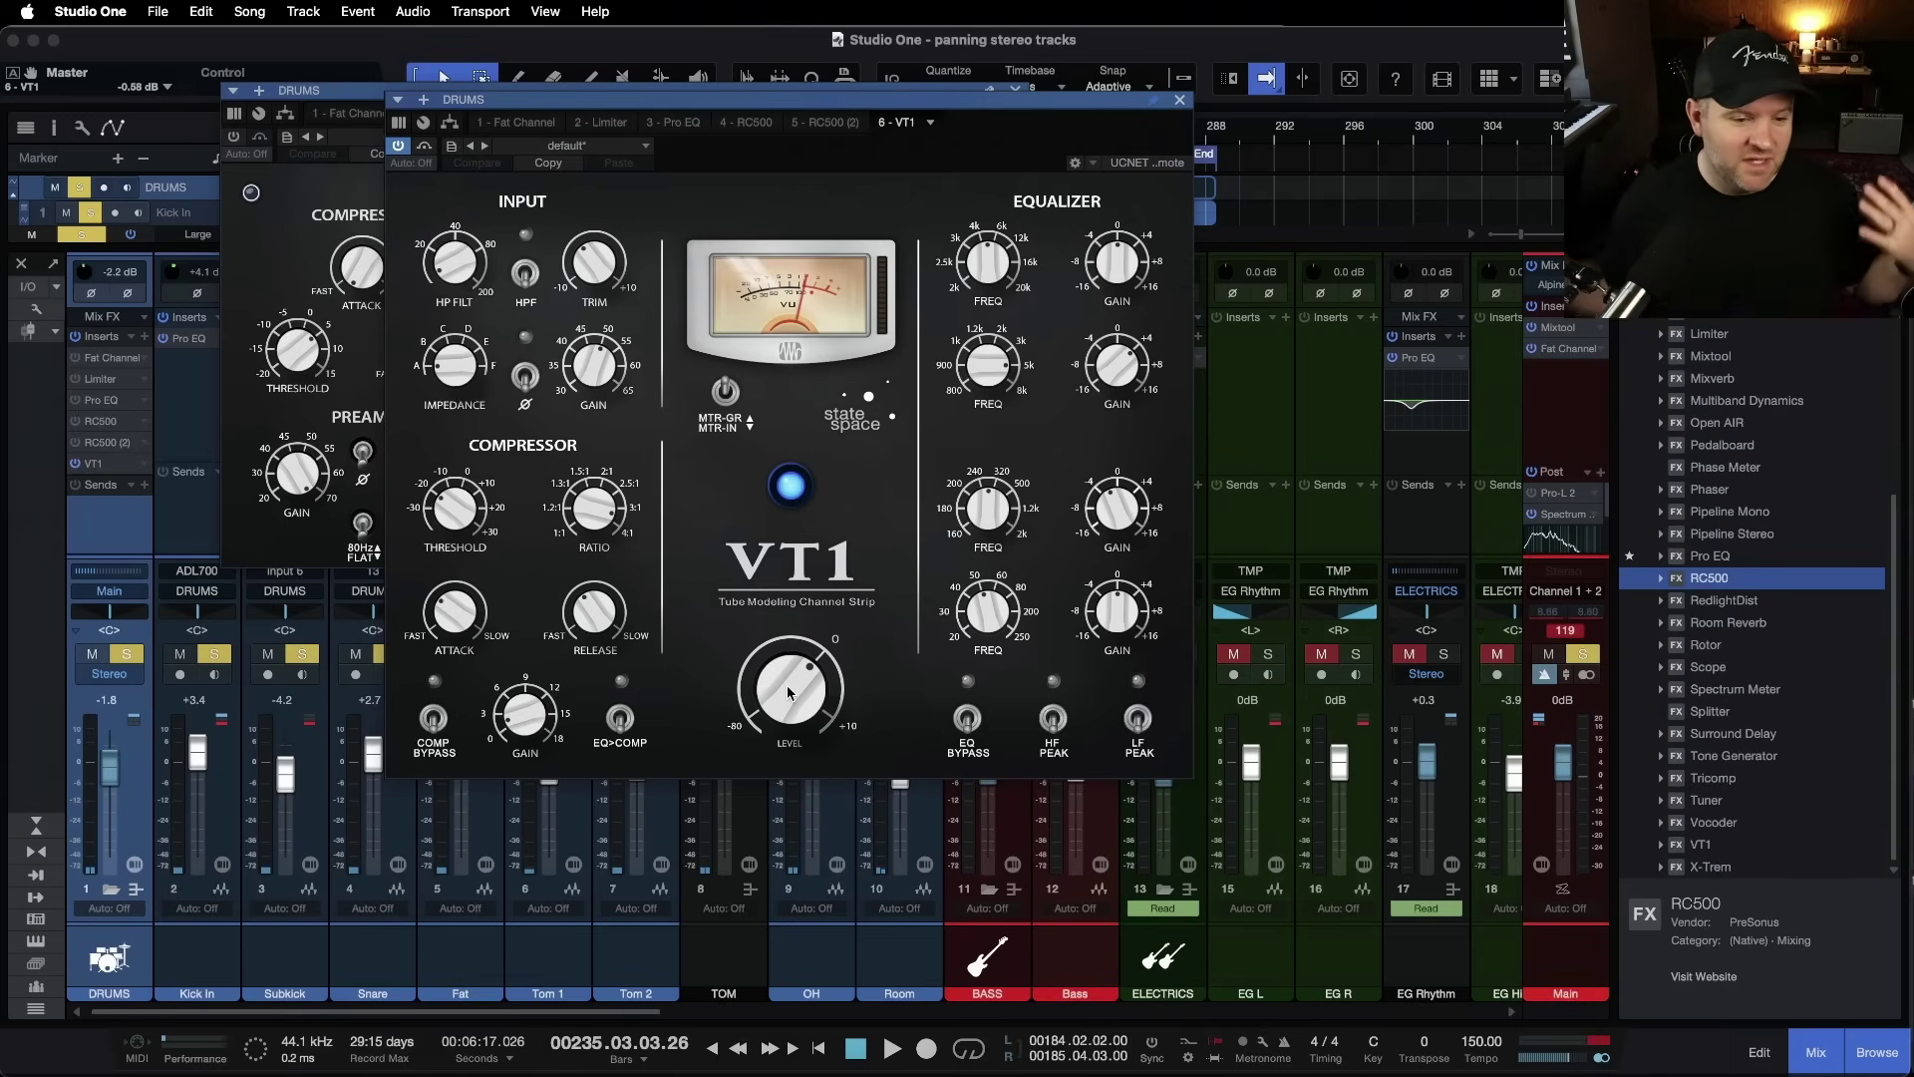
Step: Compare drums with VT1 bypassed and active, leave it on, clear the Main clip light, show the RC500
click(397, 143)
key(space)
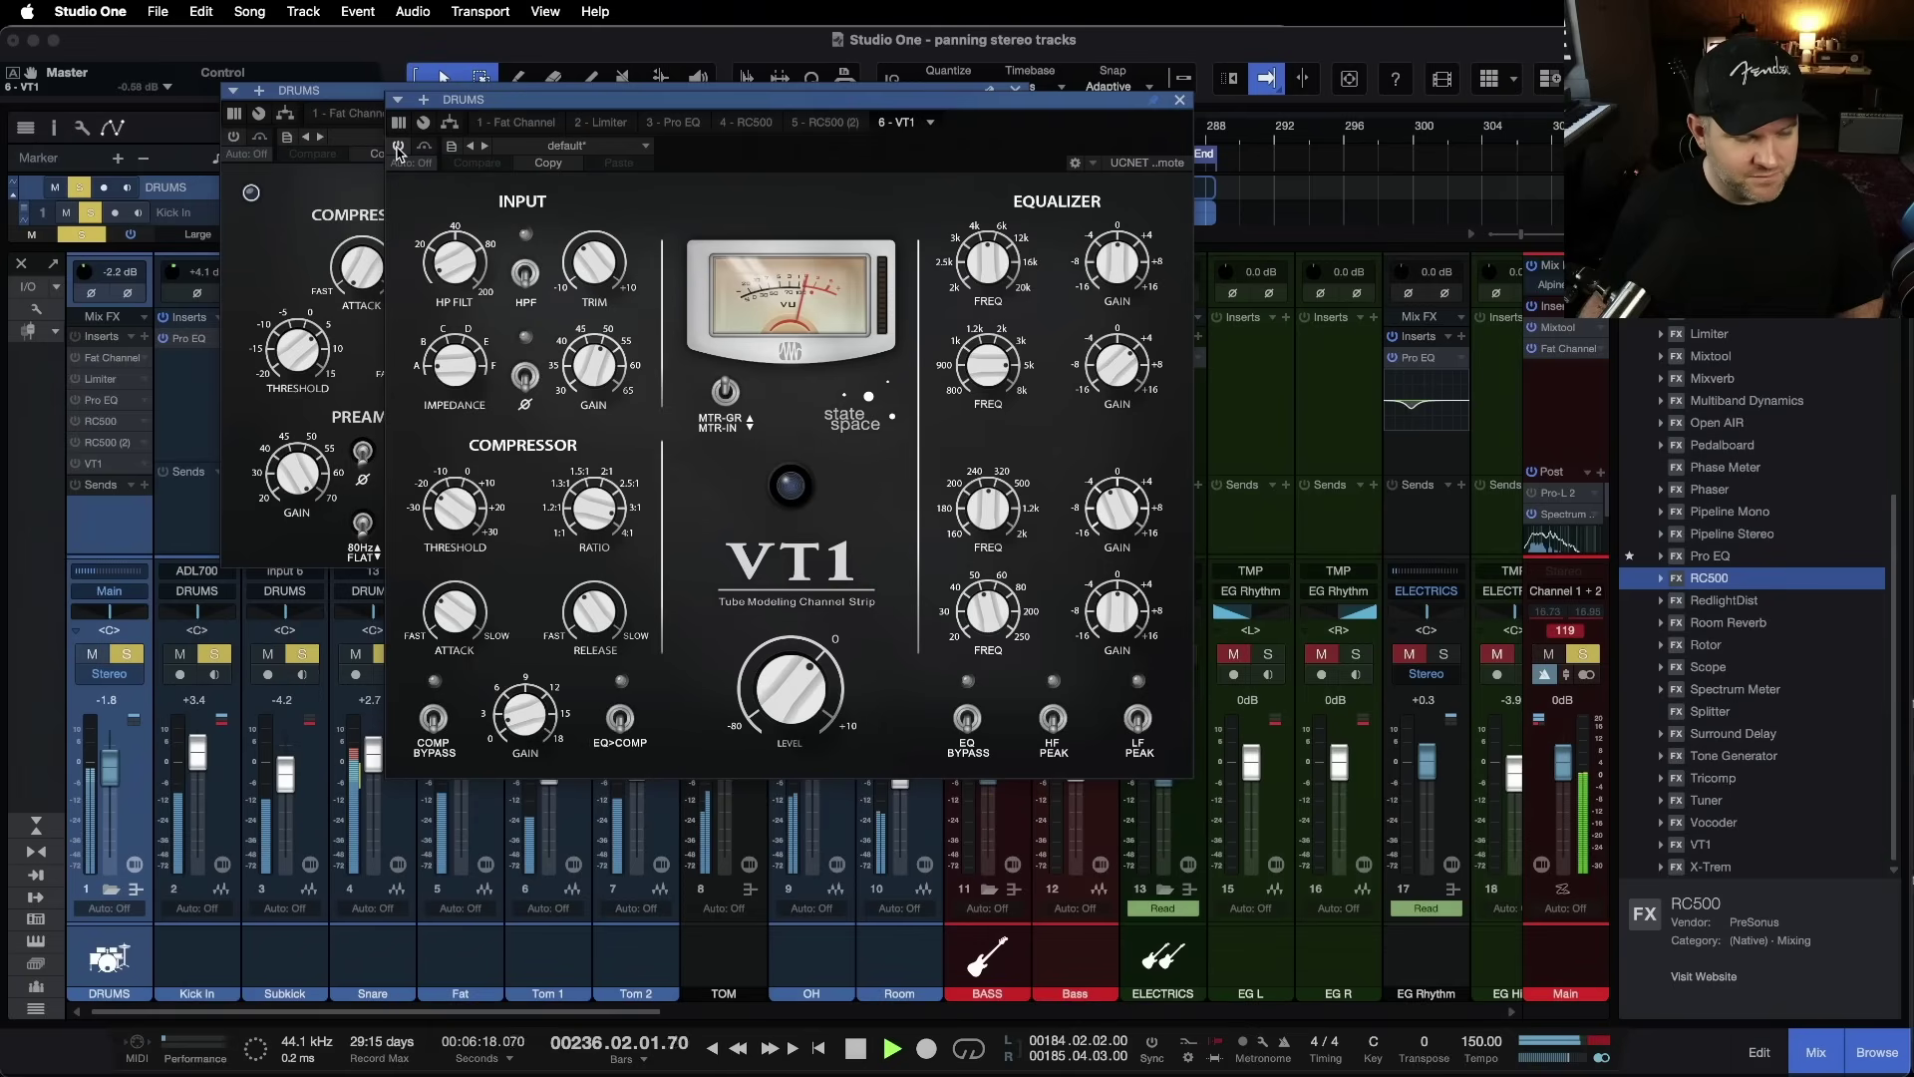
click(397, 147)
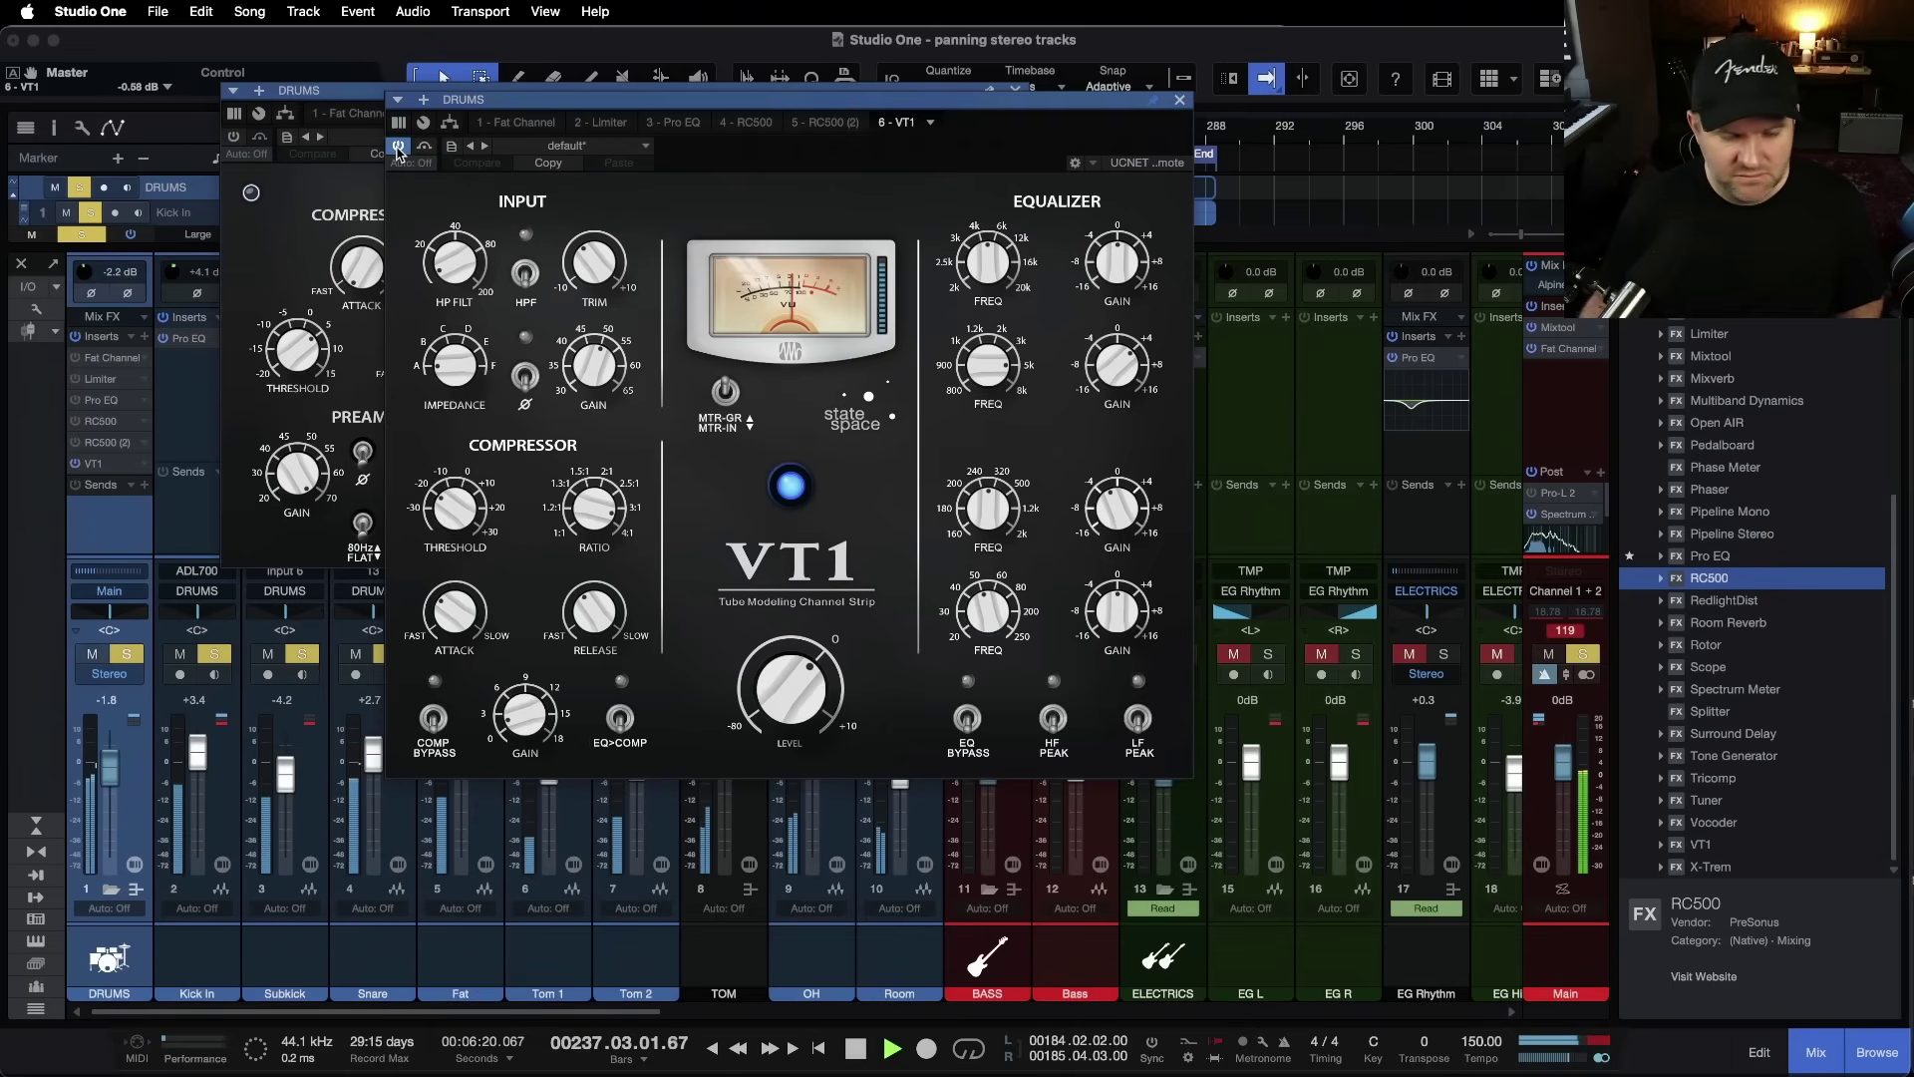
click(398, 148)
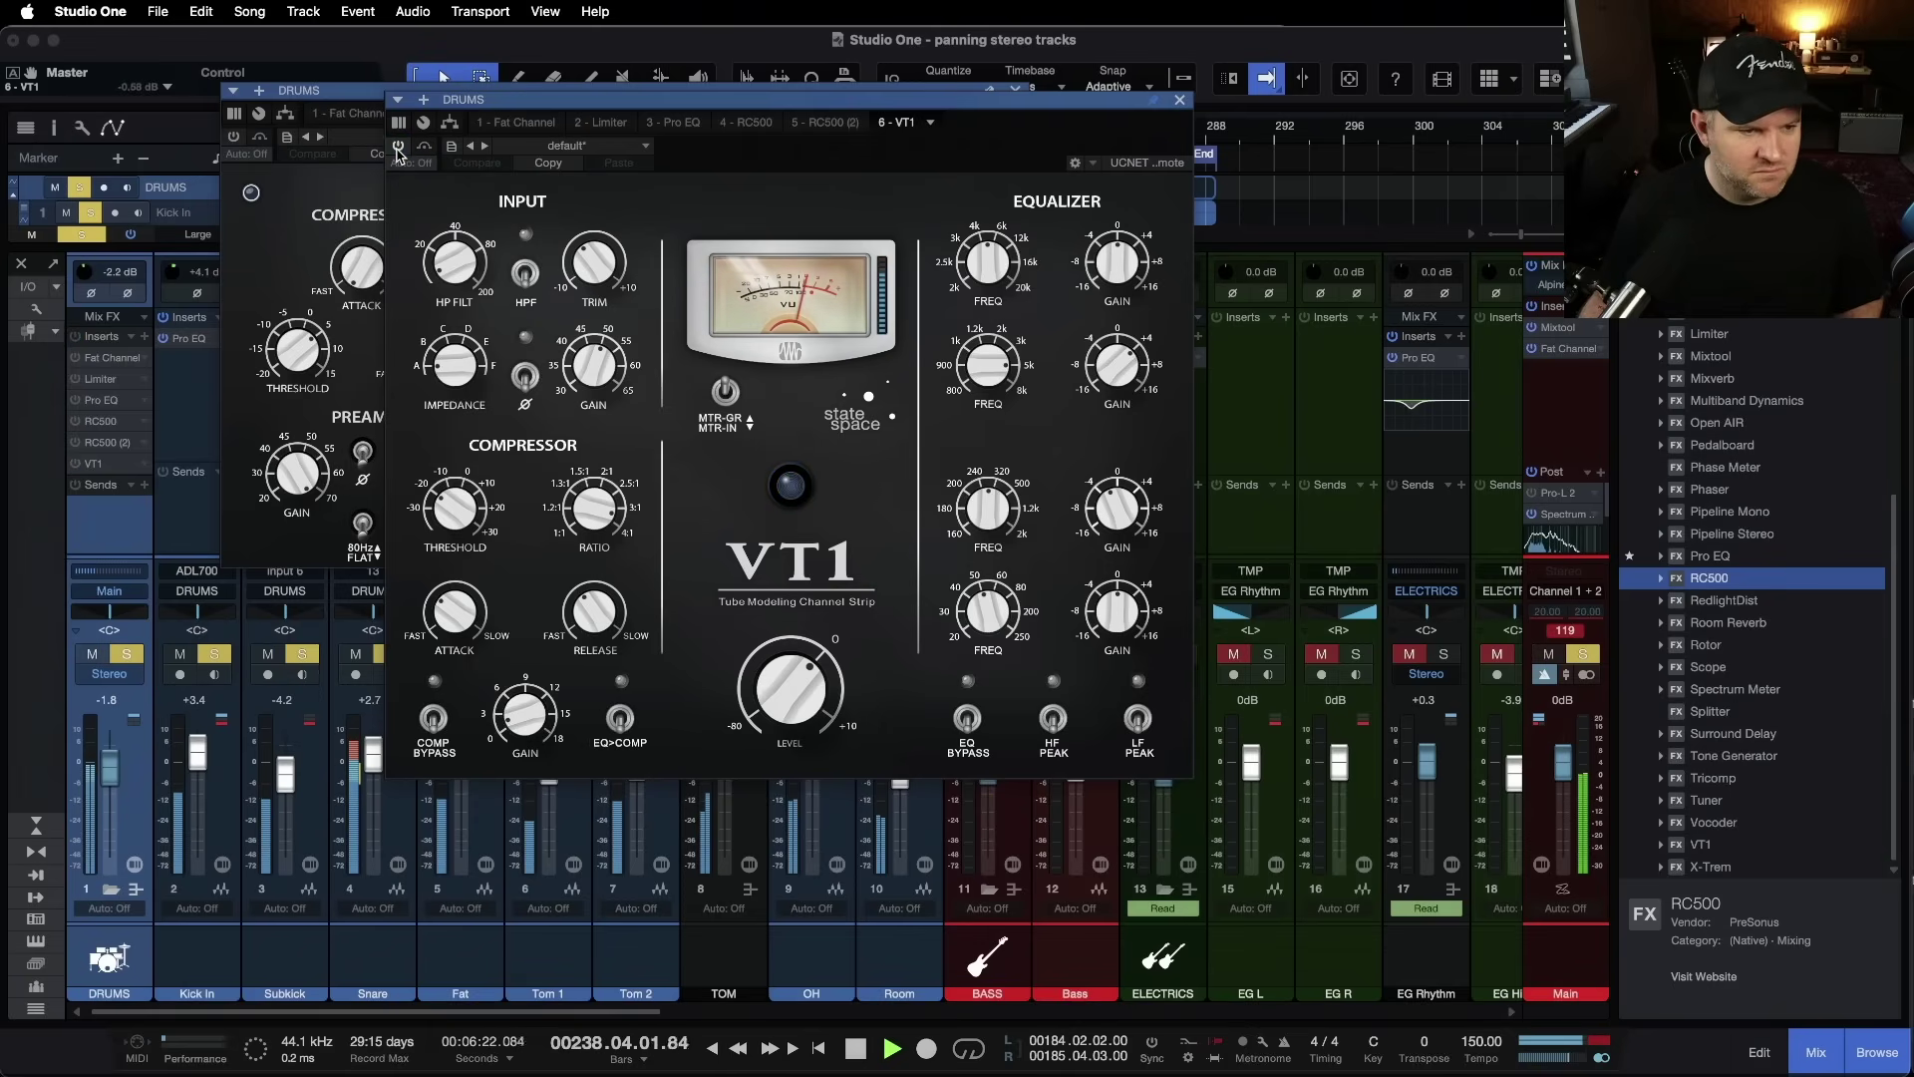
click(397, 148)
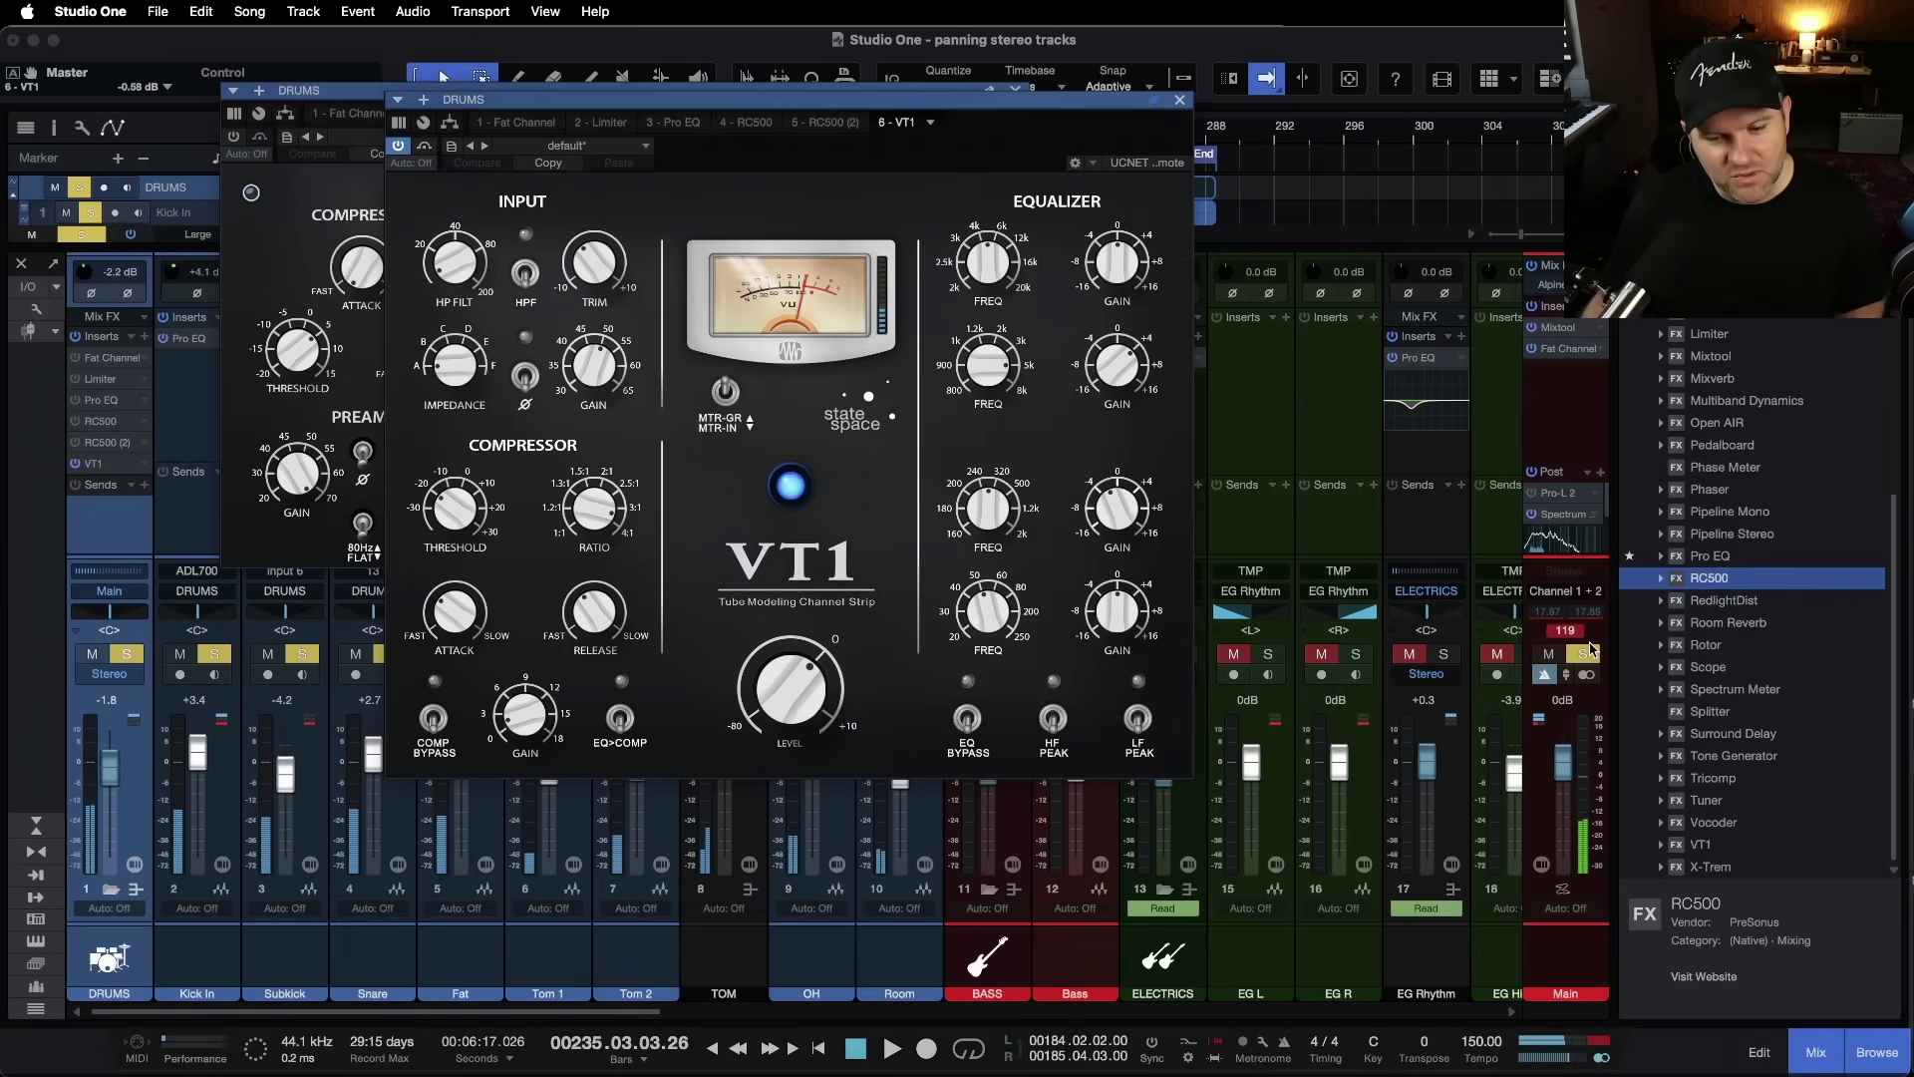
click(1566, 631)
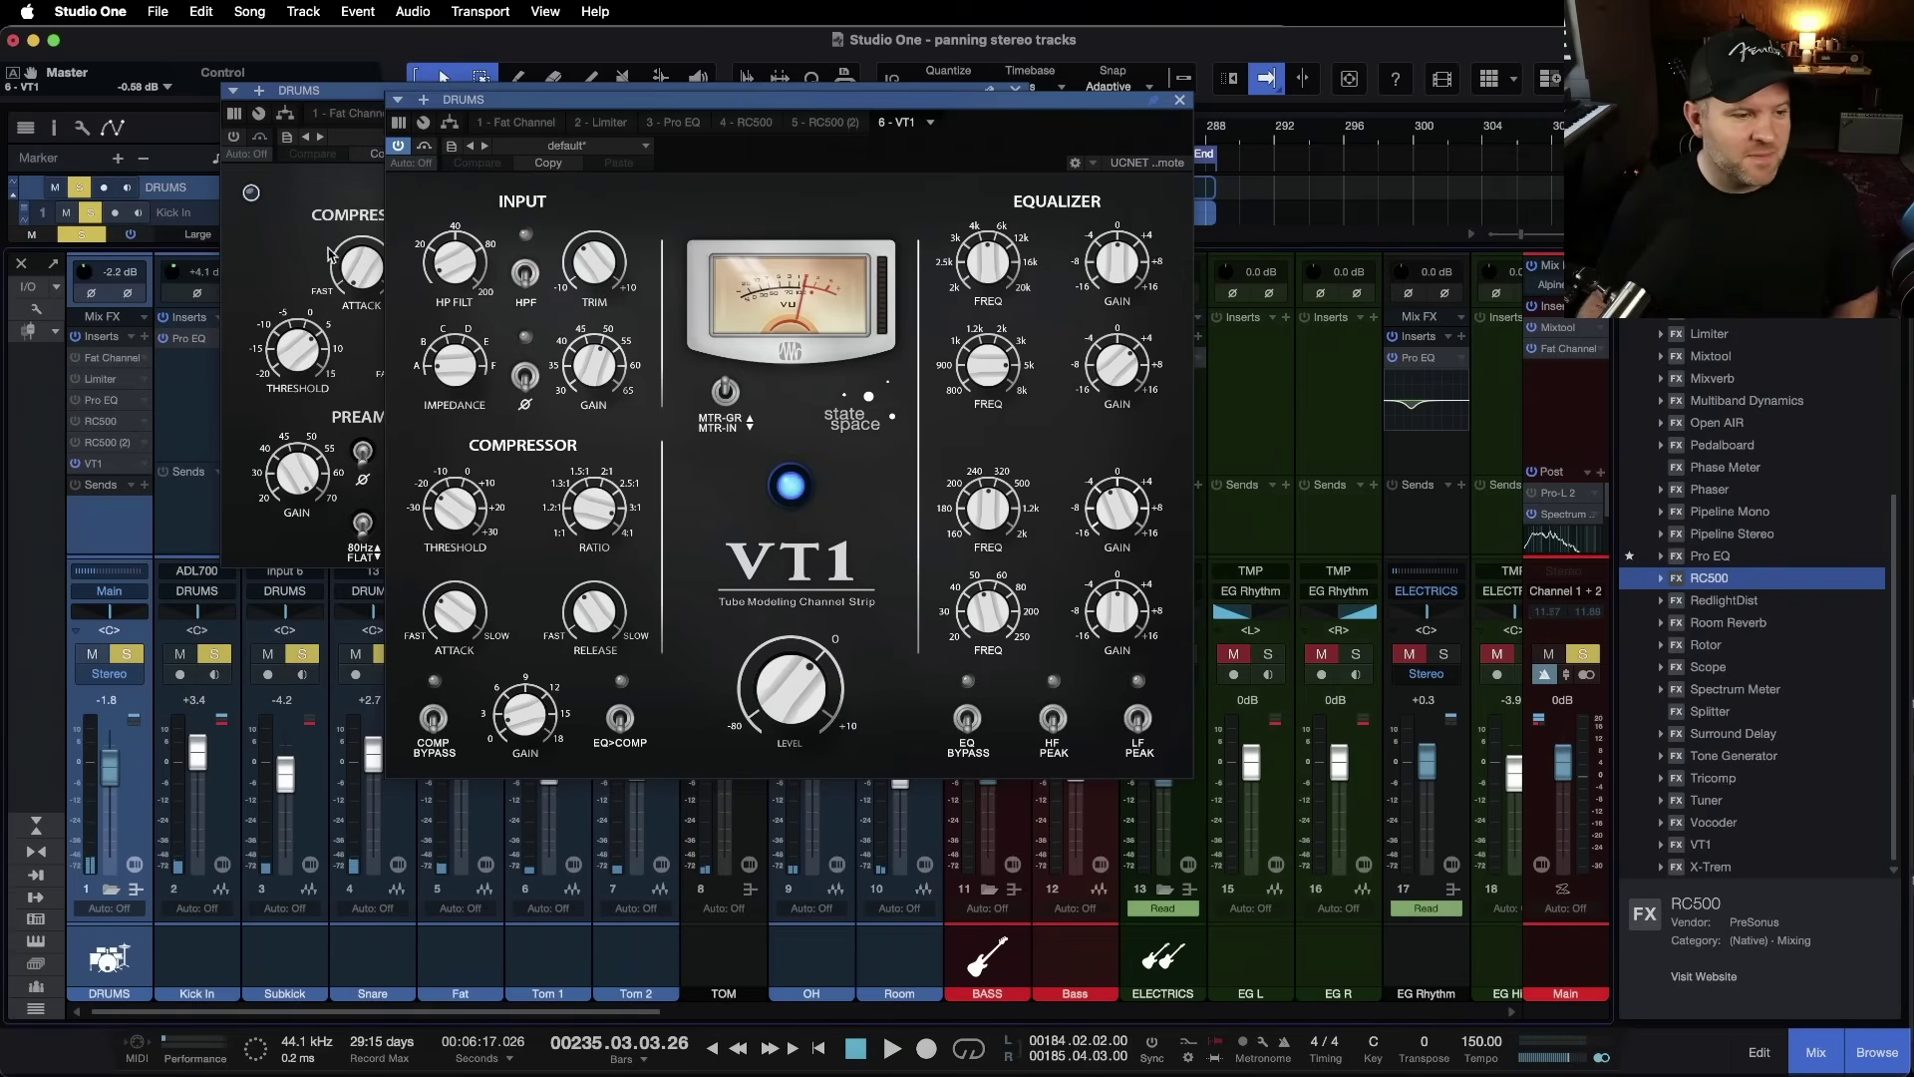
click(302, 198)
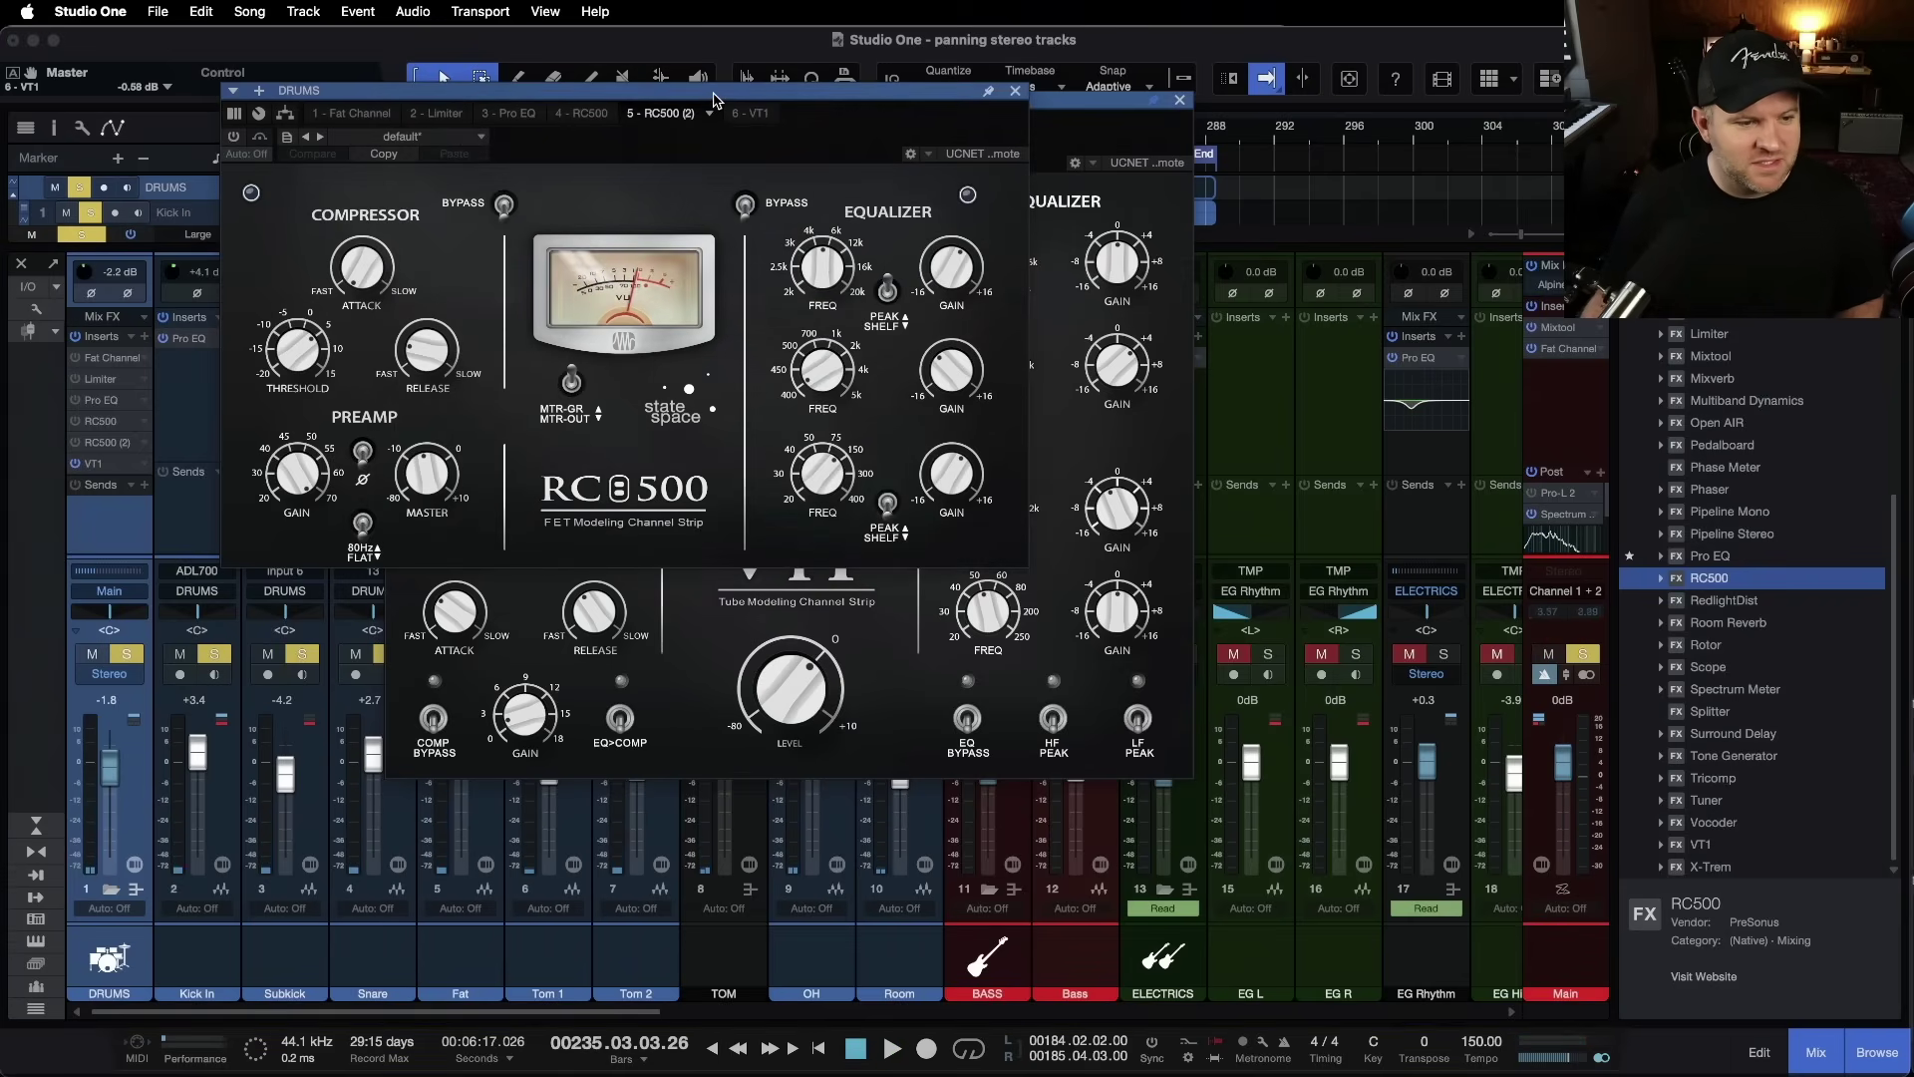
Step: Move the RC500 editor to the top-left and place the VT1 editor beside it on the right
drag(714, 97, 567, 61)
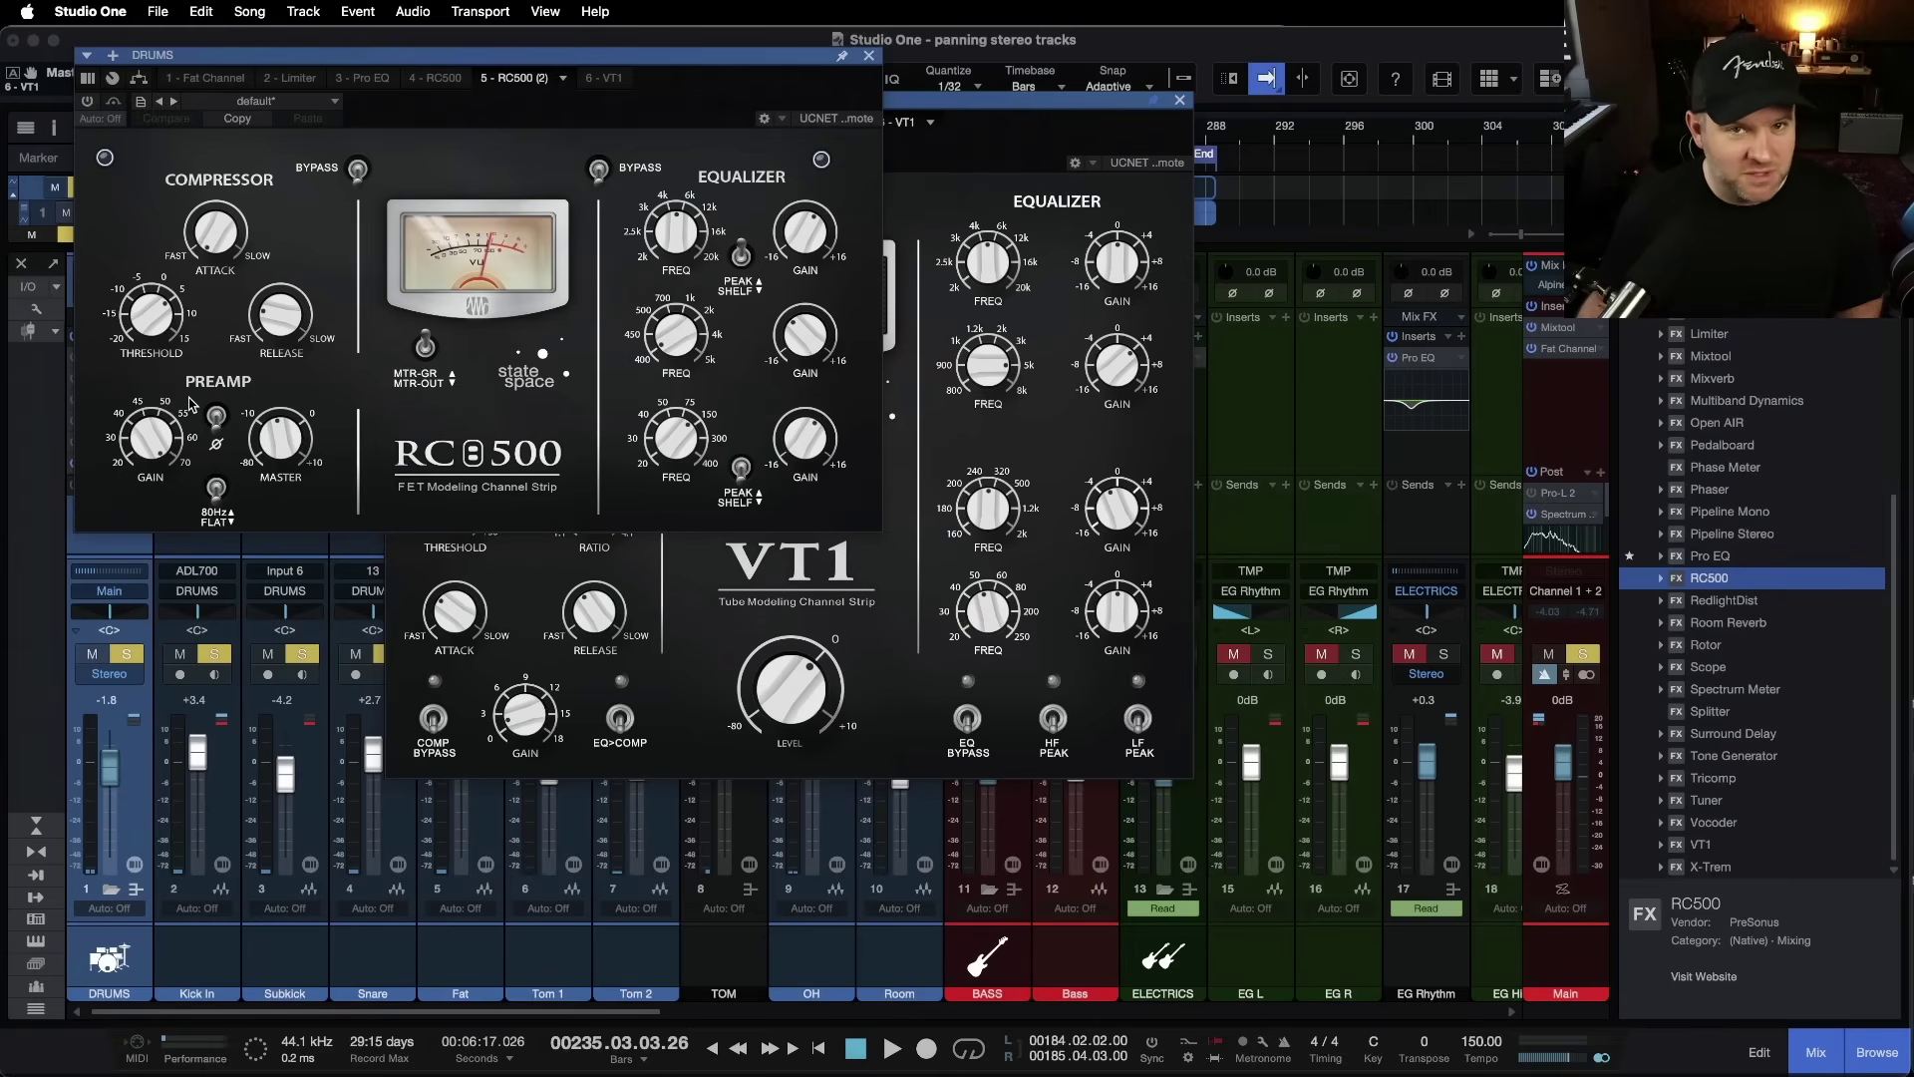
click(909, 726)
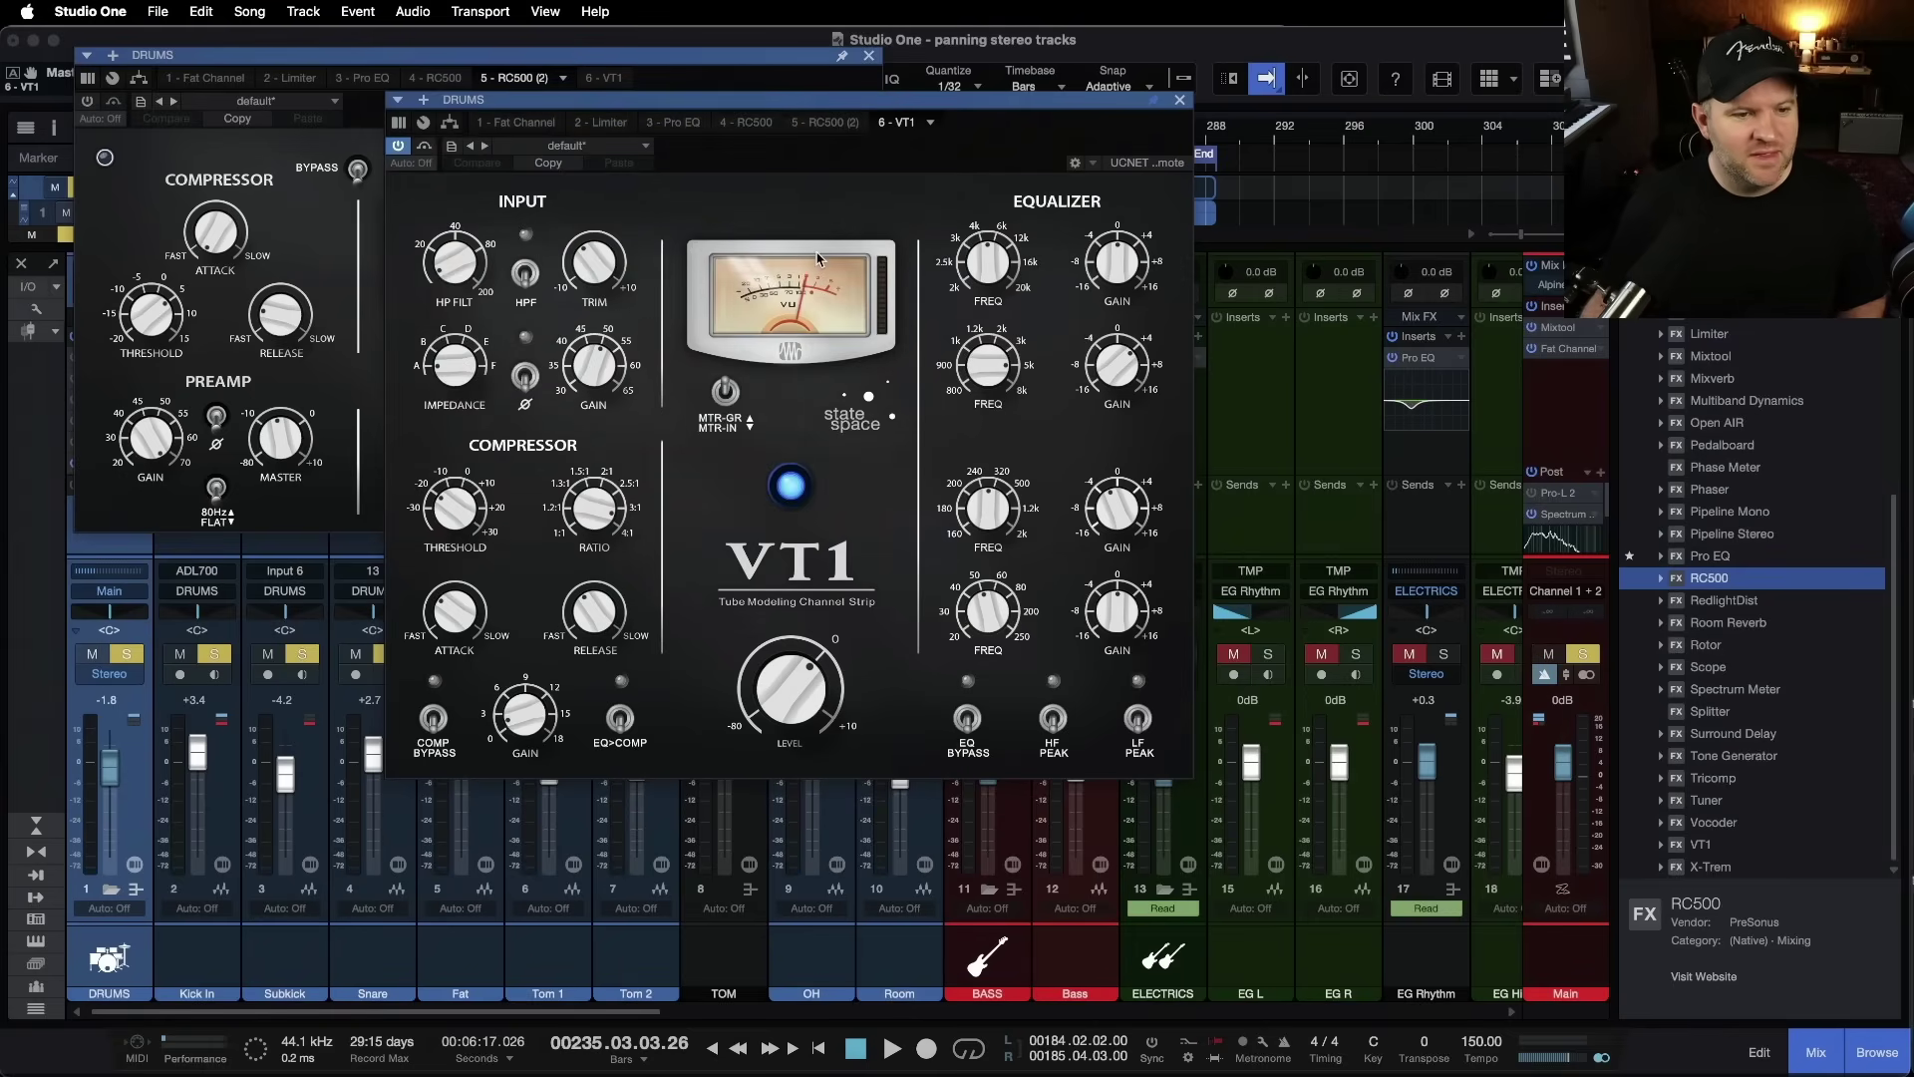
drag(803, 94, 877, 82)
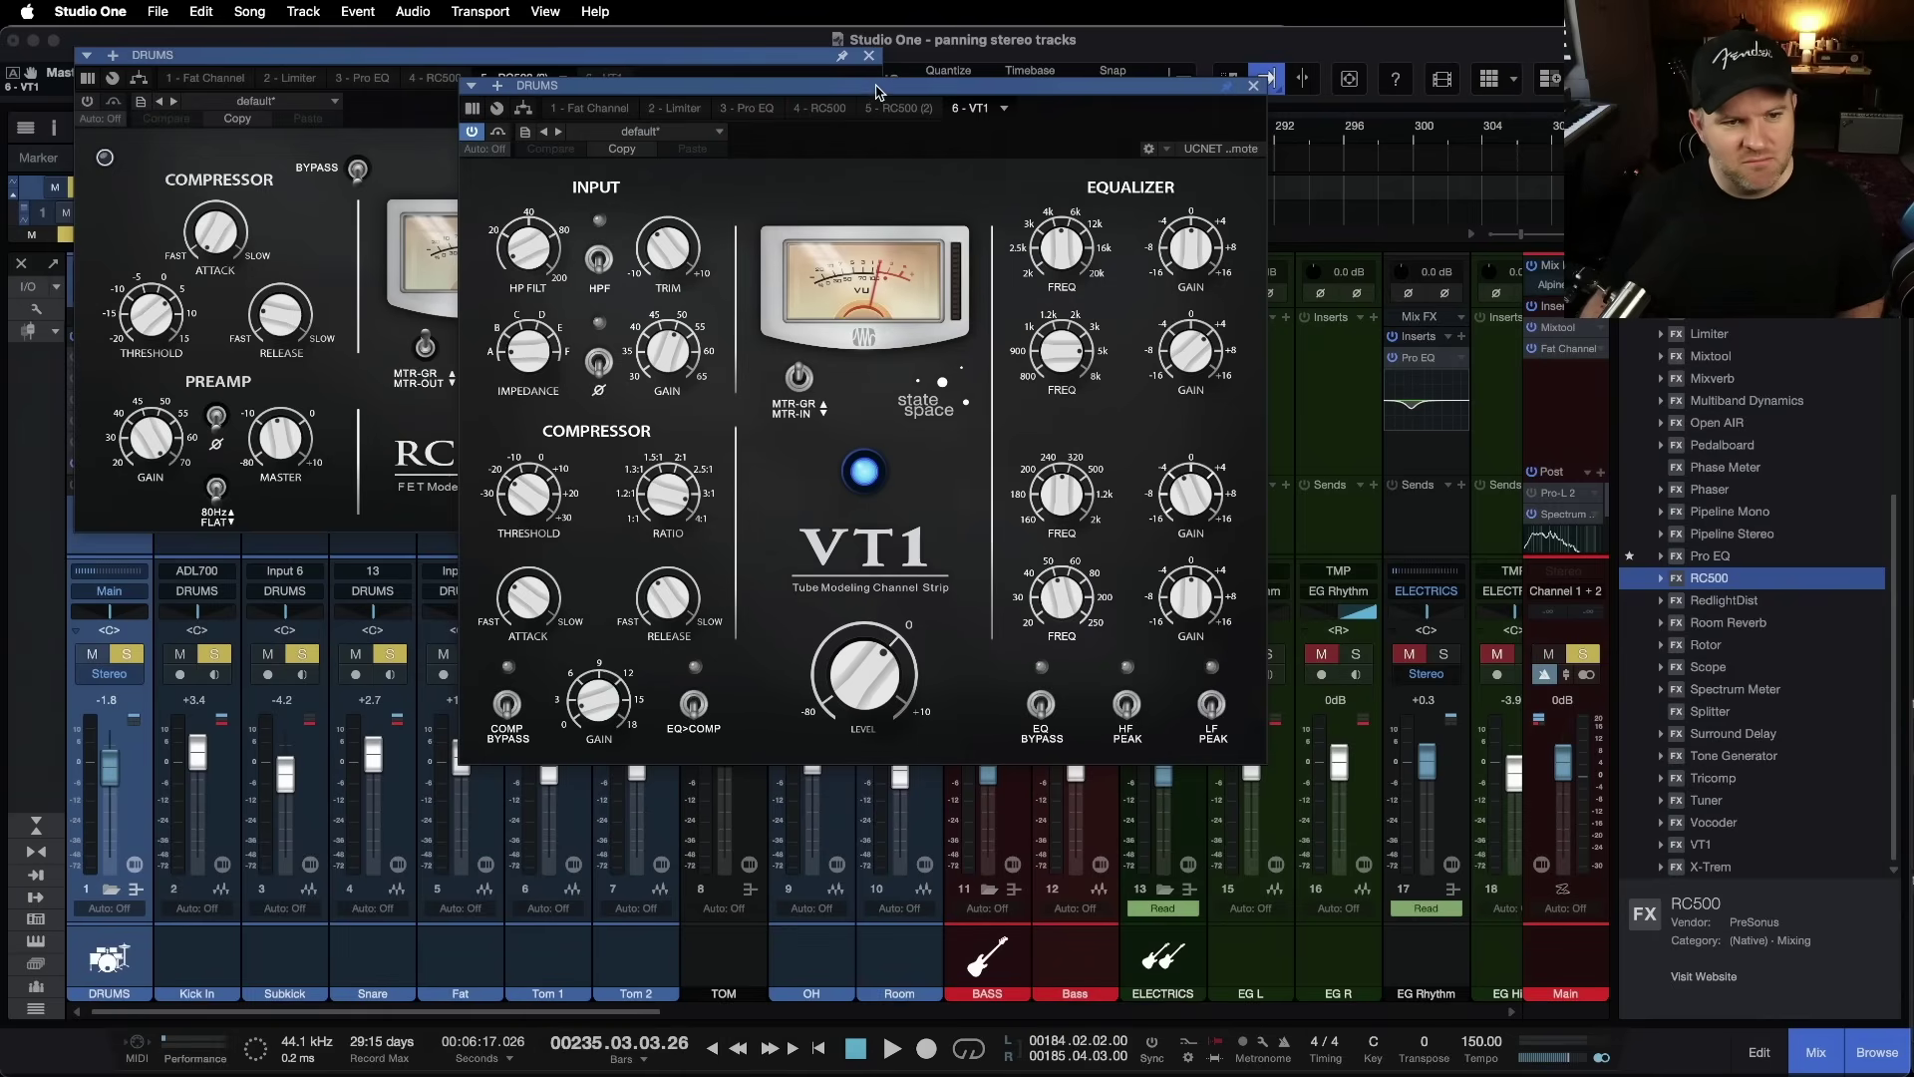
drag(878, 90, 743, 144)
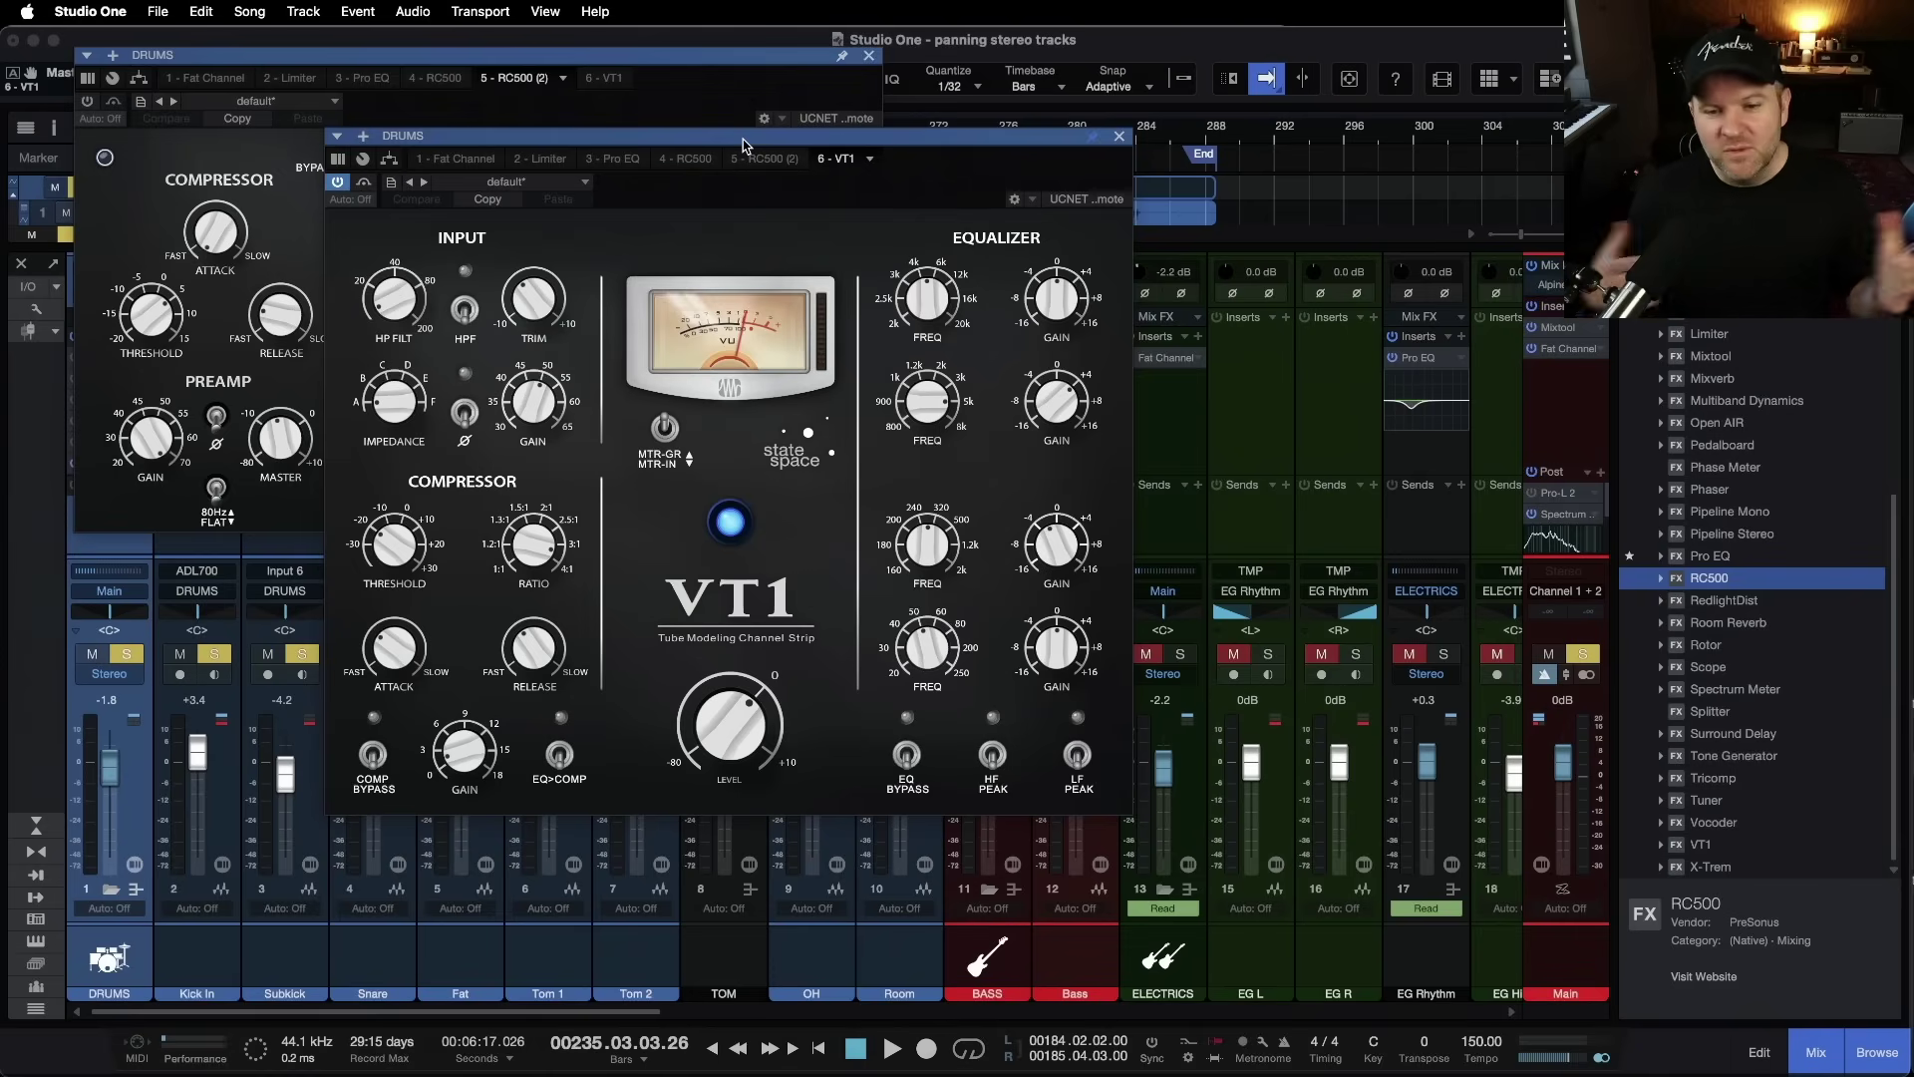
drag(742, 144, 822, 170)
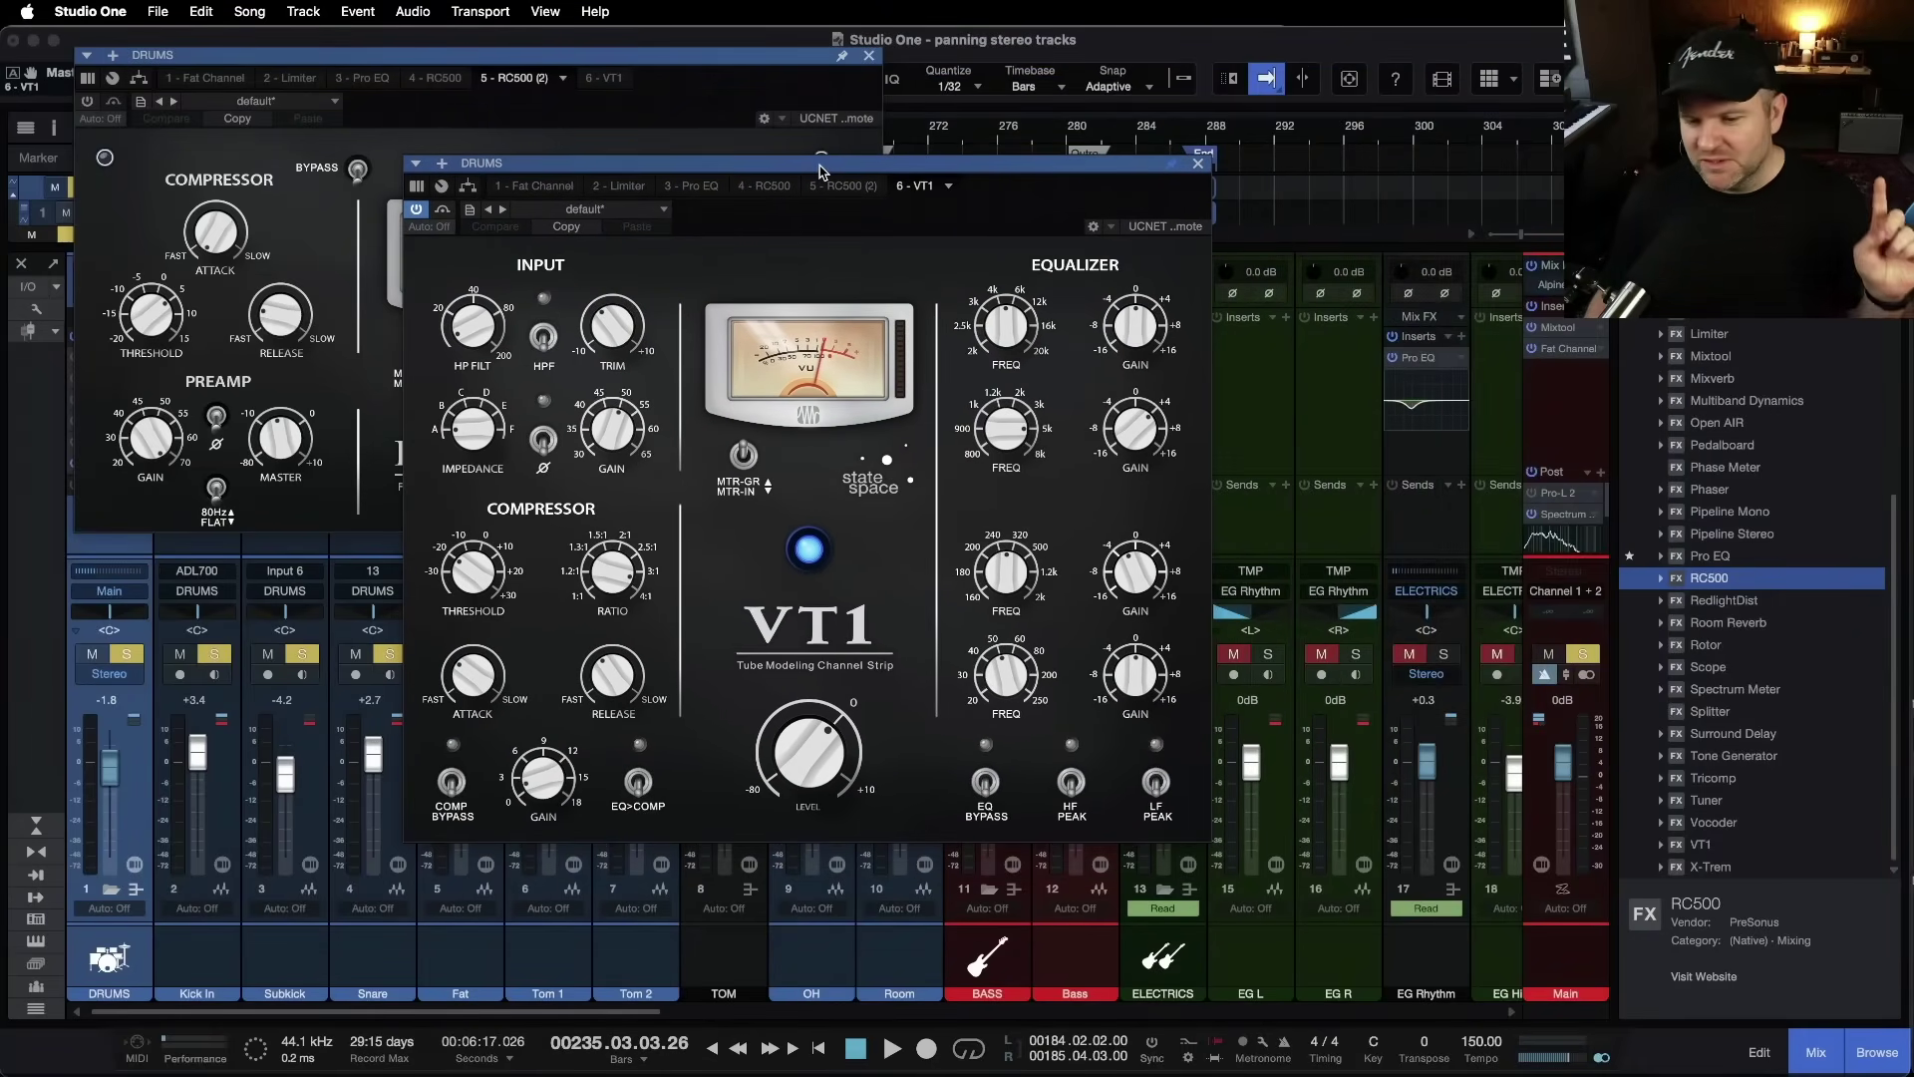